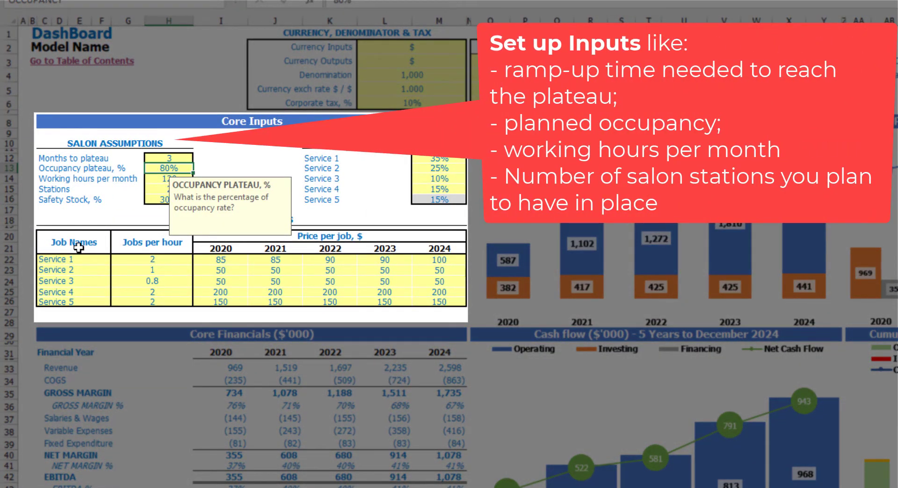
Set the occupancy plateau in the salon assumptions to 70%
{"action": "type", "text": "70"}
{"action": "key", "text": "Return"}
{"action": "key", "text": "Up"}
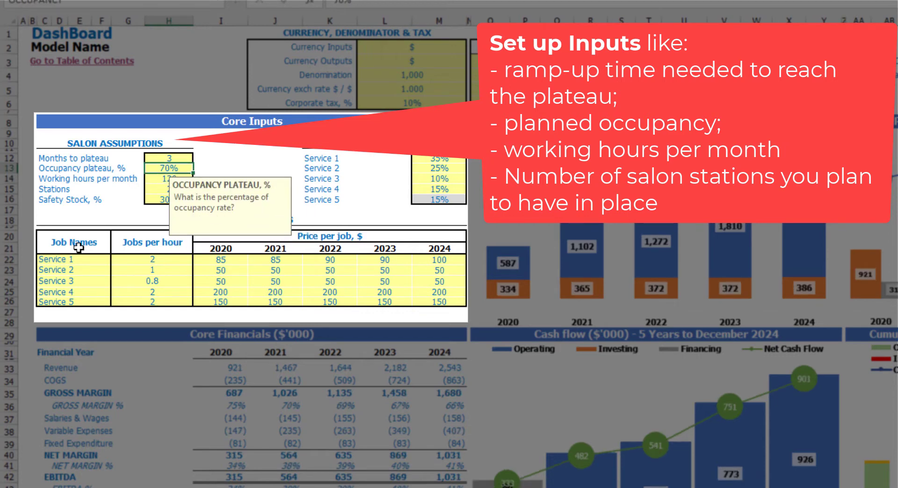
{"action": "key", "text": "Up"}
{"action": "key", "text": "Down"}
{"action": "key", "text": "Left"}
{"action": "key", "text": "Left"}
{"action": "key", "text": "Left"}
{"action": "key", "text": "Left"}
{"action": "key", "text": "Right"}
{"action": "key", "text": "Right"}
{"action": "key", "text": "Right"}
{"action": "key", "text": "Right"}
{"action": "key", "text": "Right"}
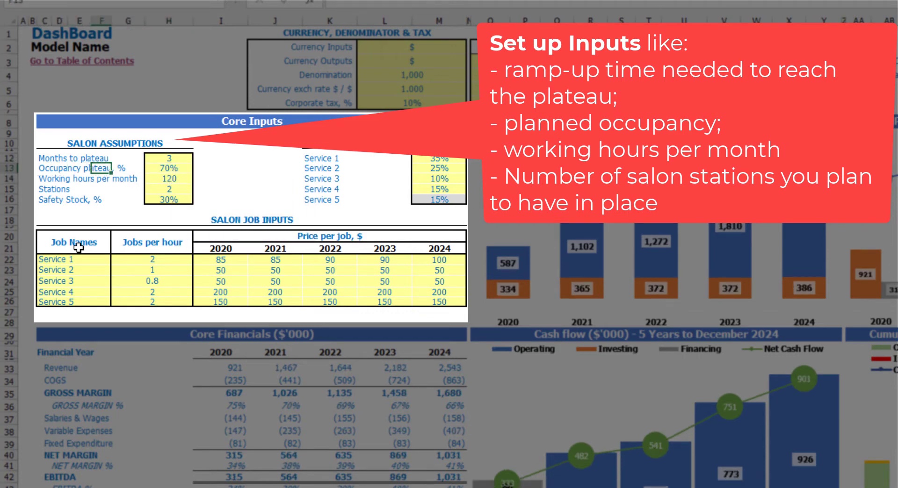
{"action": "left_click_drag", "start_coordinate": [66, 259], "coordinate": [67, 300]}
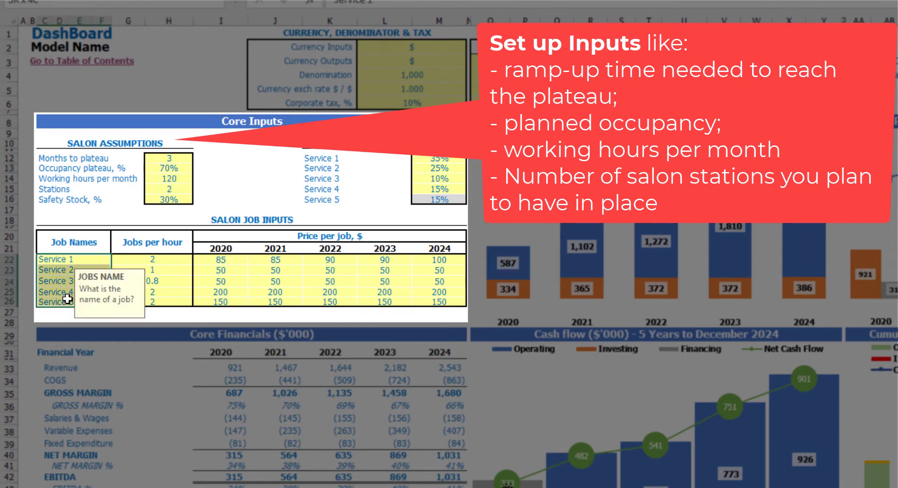
Set the months to plateau in the salon assumptions to 4
{"action": "left_click", "coordinate": [171, 166]}
{"action": "left_click", "coordinate": [176, 158]}
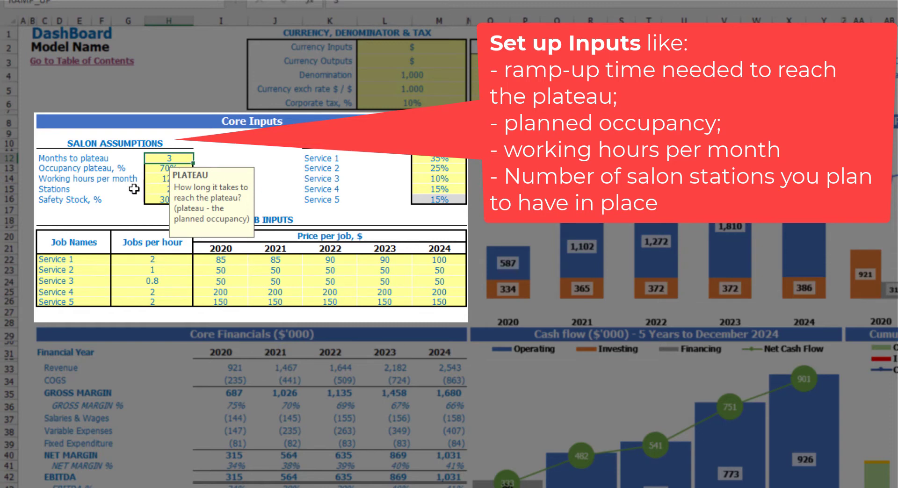
{"action": "type", "text": "4"}
{"action": "key", "text": "Return"}
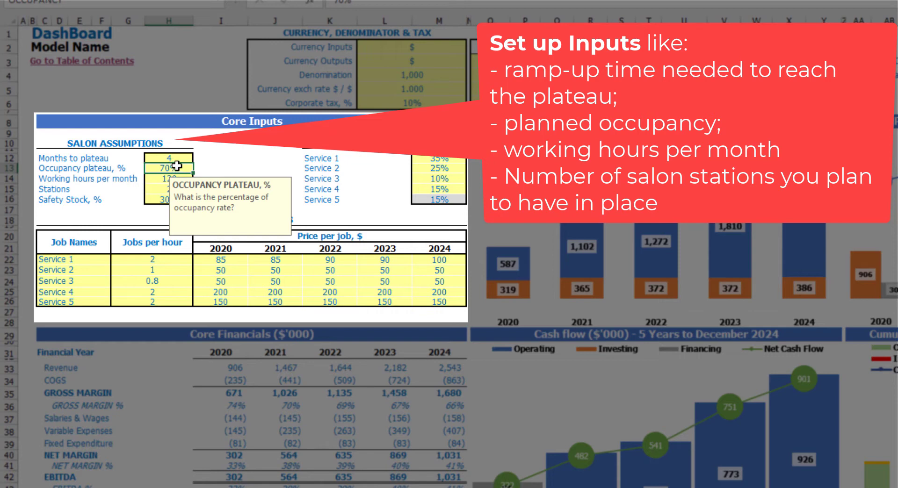
Set the working hours per month in the salon assumptions to 140
{"action": "left_click_drag", "start_coordinate": [40, 158], "coordinate": [196, 159]}
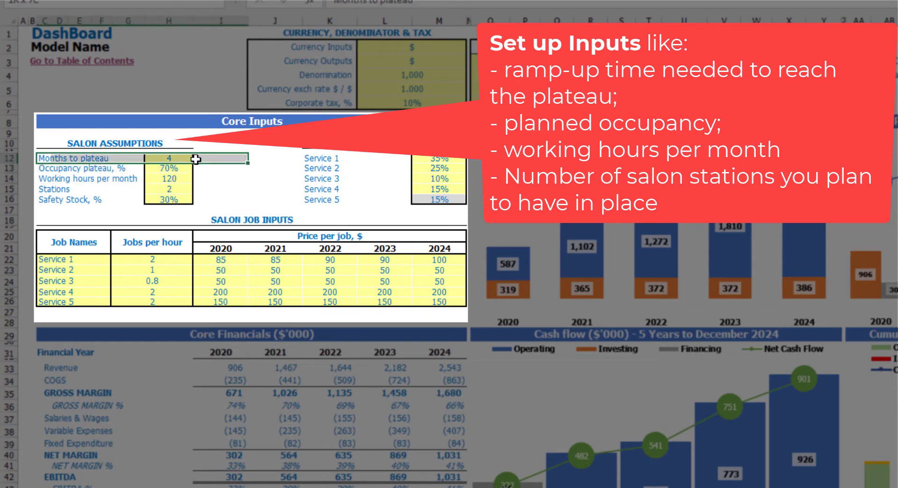
{"action": "left_click", "coordinate": [156, 169]}
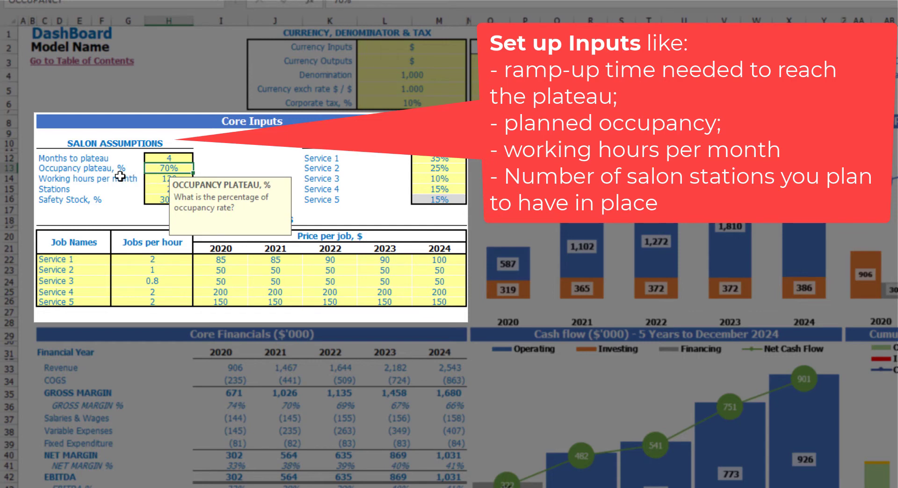
{"action": "left_click", "coordinate": [43, 179]}
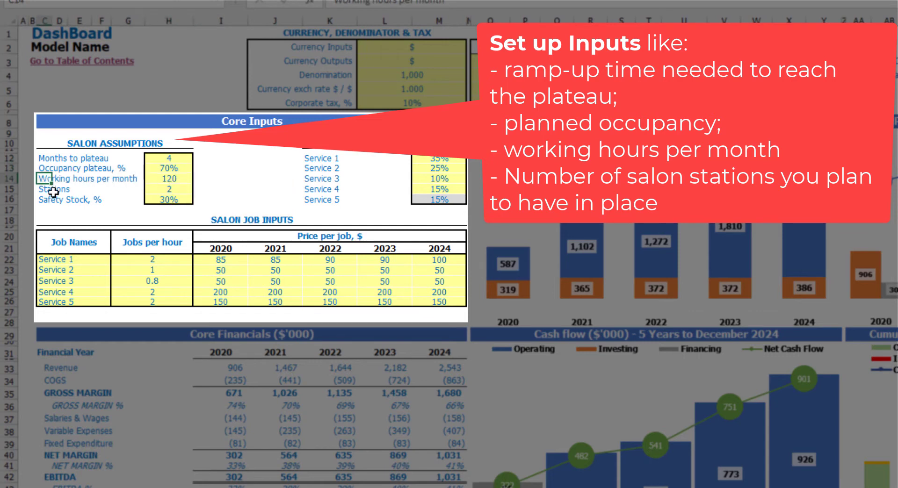
{"action": "left_click", "coordinate": [153, 180]}
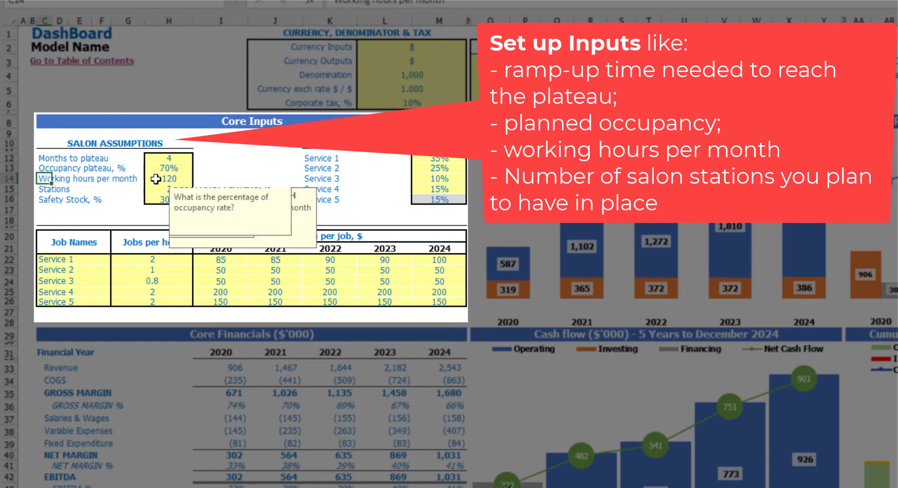
{"action": "type", "text": "140"}
{"action": "key", "text": "Return"}
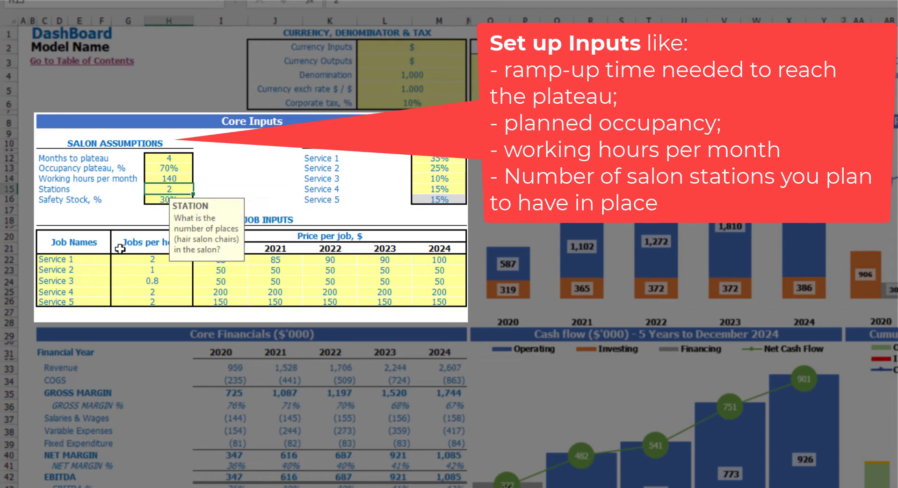
Set the number of stations to 3 and the safety stock to 25% in the salon assumptions
{"action": "left_click", "coordinate": [45, 190]}
{"action": "left_click", "coordinate": [156, 189]}
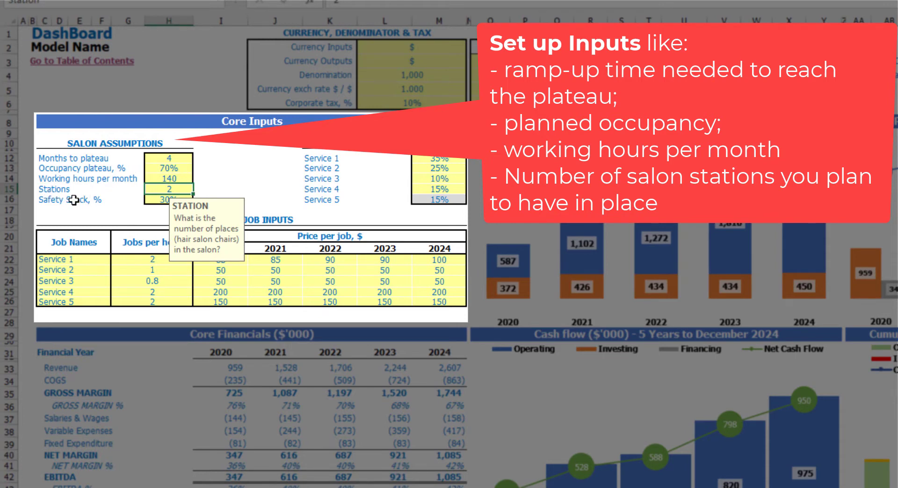
{"action": "key", "text": "Return"}
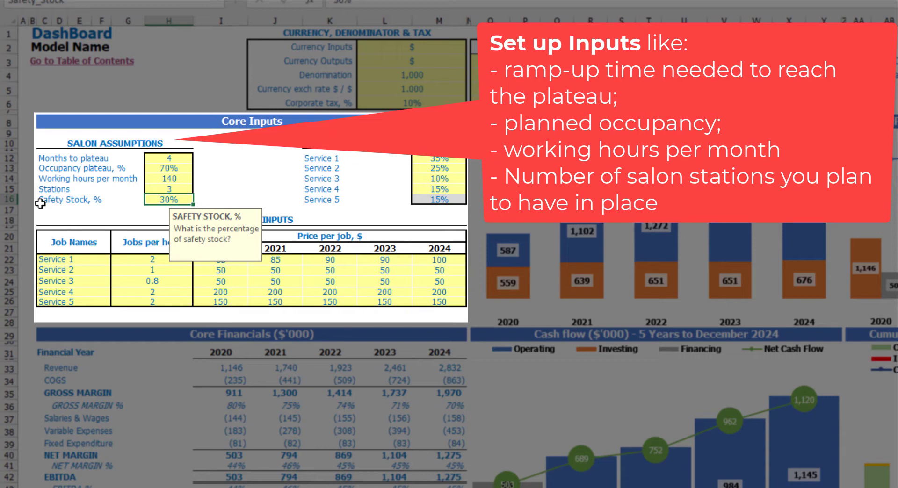
{"action": "key", "text": "Return"}
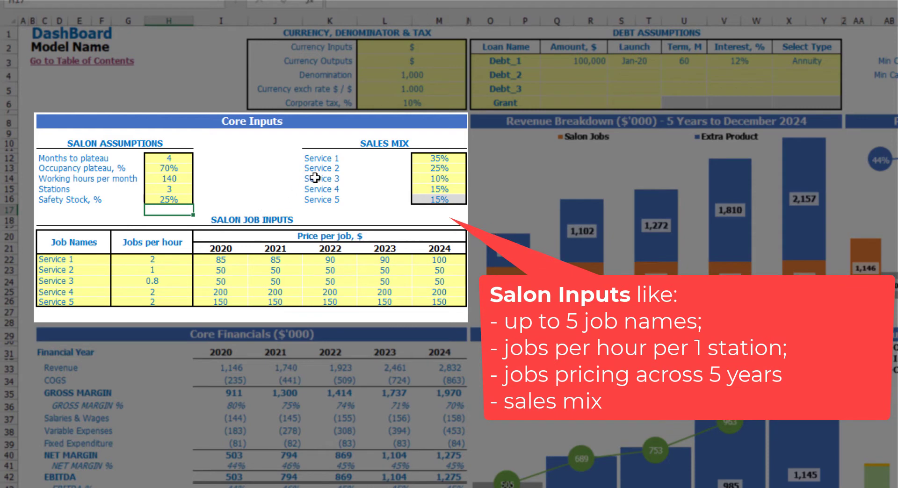
Rename the first two jobs in the salon job inputs as Hair cut and Tattoo
{"action": "mouse_move", "coordinate": [78, 260]}
{"action": "left_mouse_down"}
{"action": "mouse_move", "coordinate": [73, 301]}
{"action": "mouse_move", "coordinate": [73, 259]}
{"action": "left_mouse_up"}
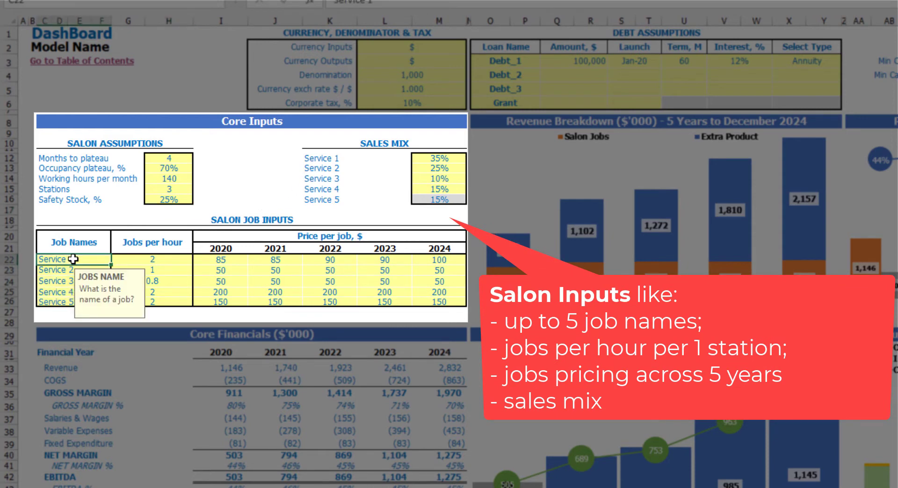
{"action": "type", "text": "Hair cut"}
{"action": "key", "text": "Return"}
{"action": "type", "text": "Tatto"}
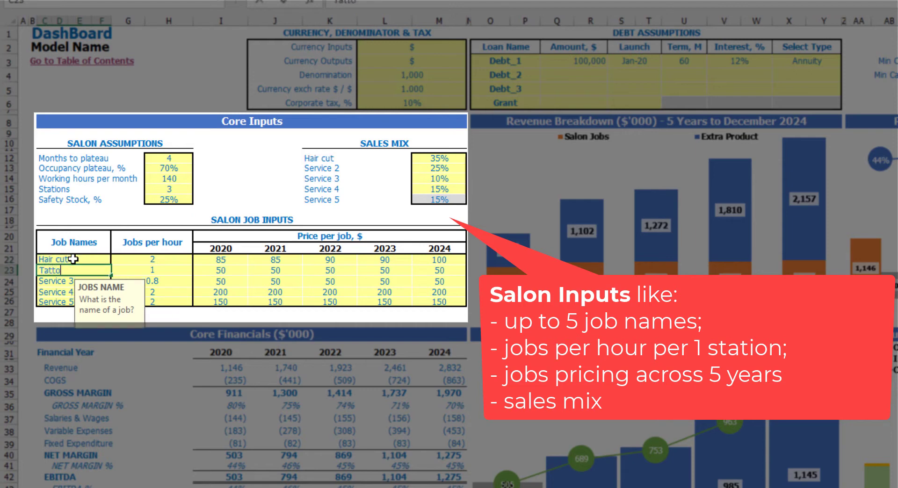
{"action": "type", "text": "o"}
{"action": "key", "text": "Return"}
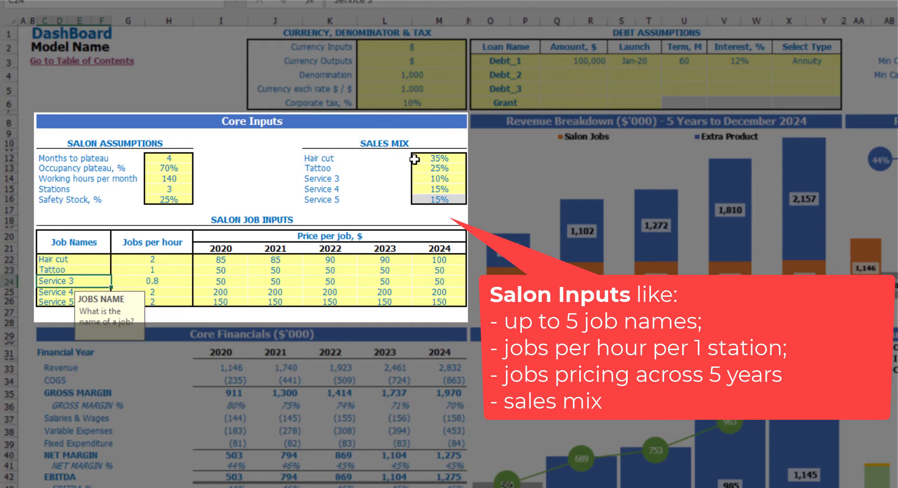
Set the sales mix to 40% for Hair cut and 20% for Tattoo
{"action": "left_click_drag", "start_coordinate": [422, 159], "coordinate": [423, 190]}
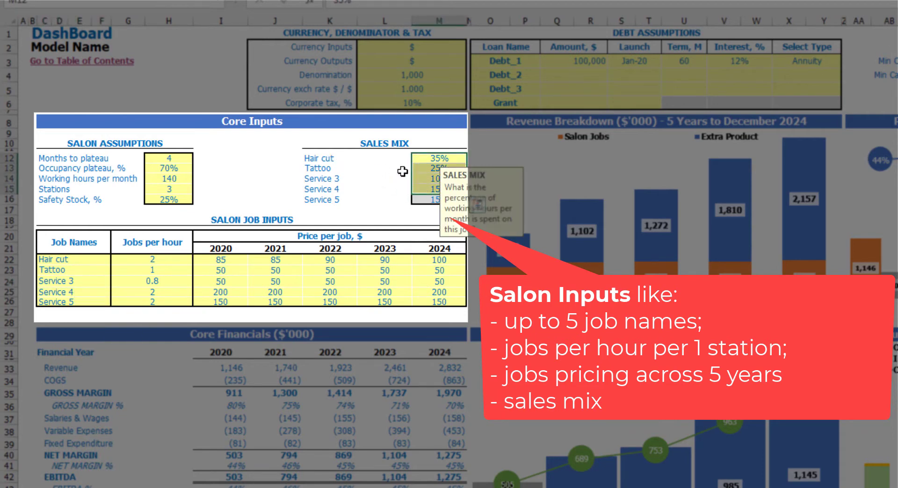
{"action": "left_click", "coordinate": [424, 162]}
{"action": "type", "text": "40"}
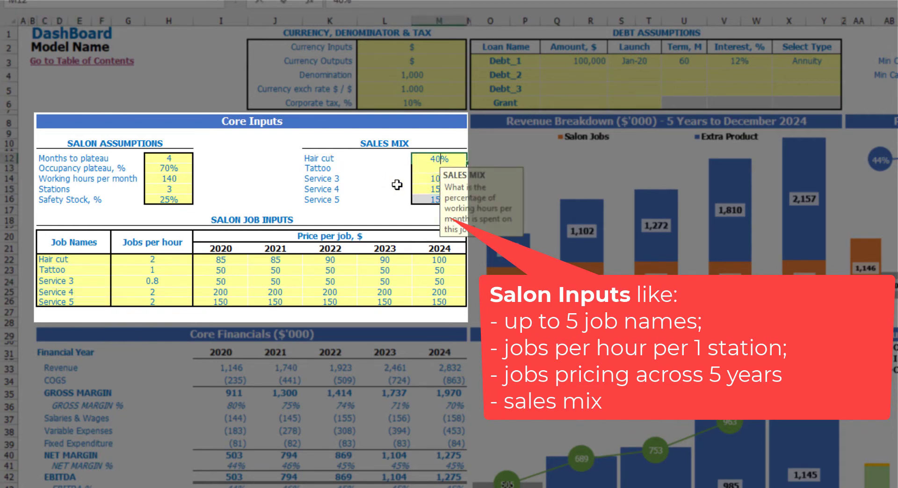
{"action": "key", "text": "Return"}
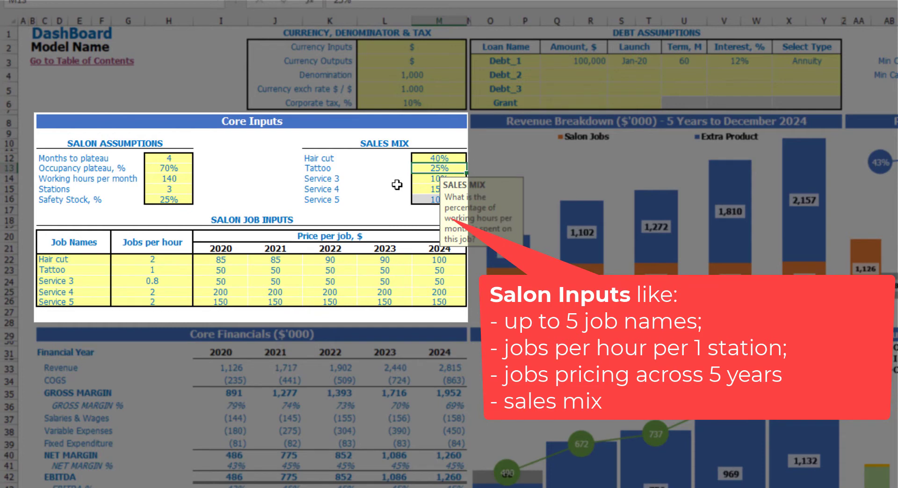
{"action": "type", "text": "20"}
{"action": "key", "text": "Return"}
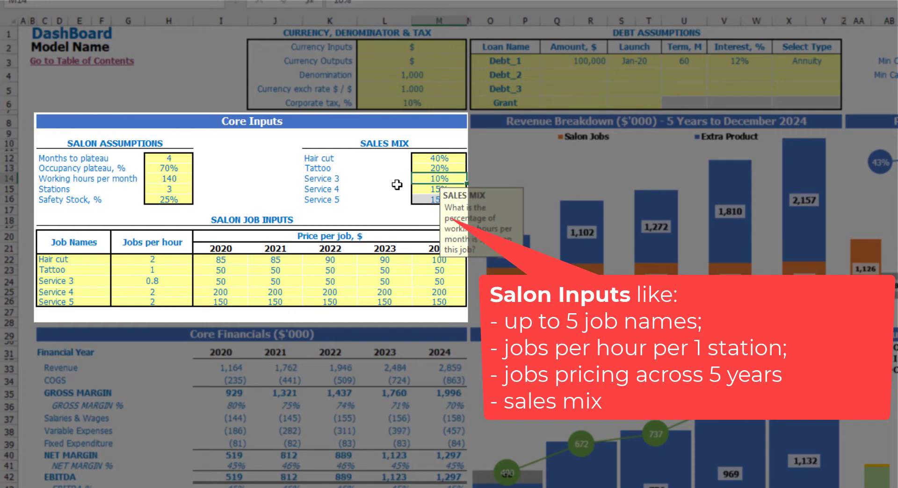
Examine the sales mix shares of Service 4 and Service 5, the jobs per hour and the yearly prices per job
{"action": "left_click", "coordinate": [428, 189]}
{"action": "left_click", "coordinate": [431, 196]}
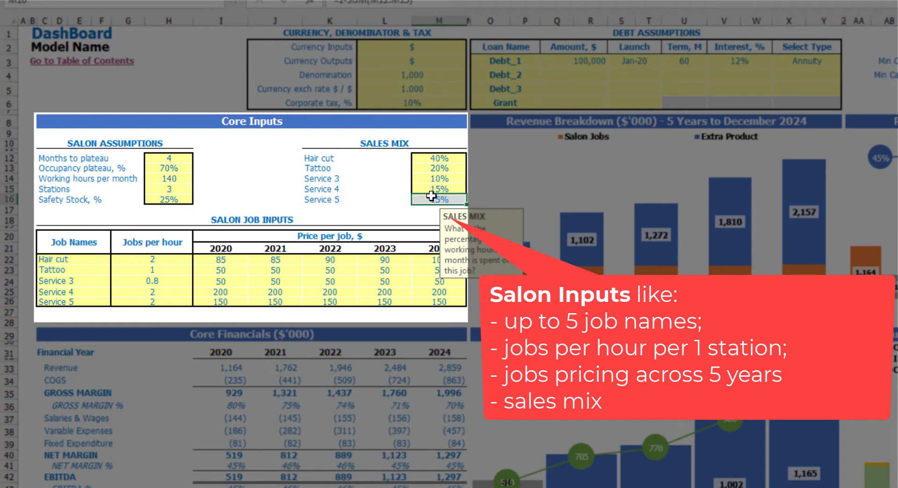
{"action": "left_click_drag", "start_coordinate": [162, 260], "coordinate": [162, 294]}
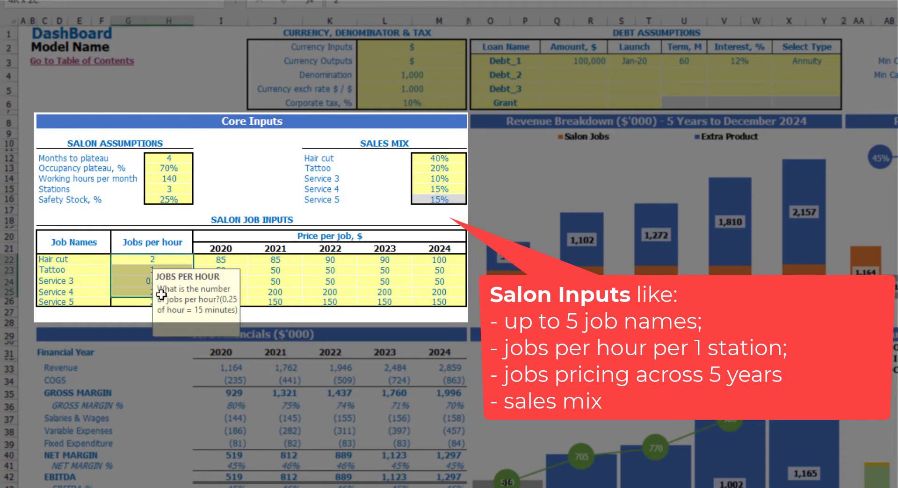
{"action": "left_click", "coordinate": [133, 311]}
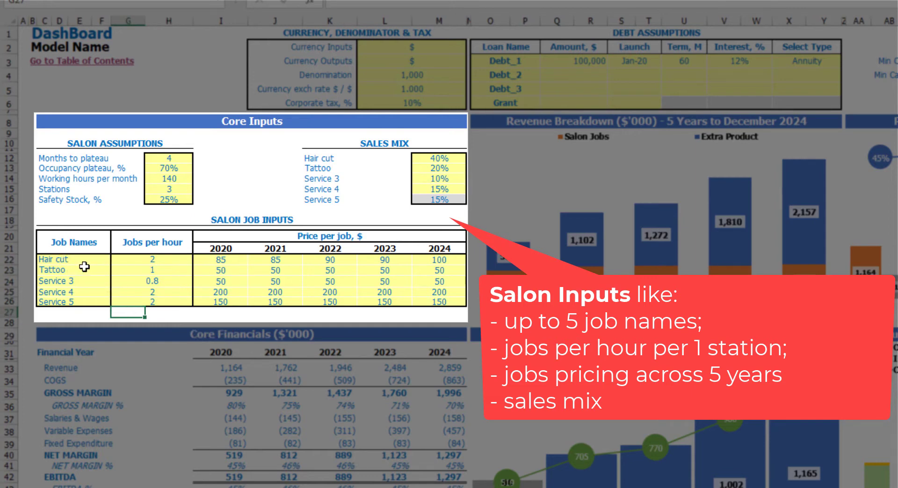
{"action": "left_click", "coordinate": [149, 261]}
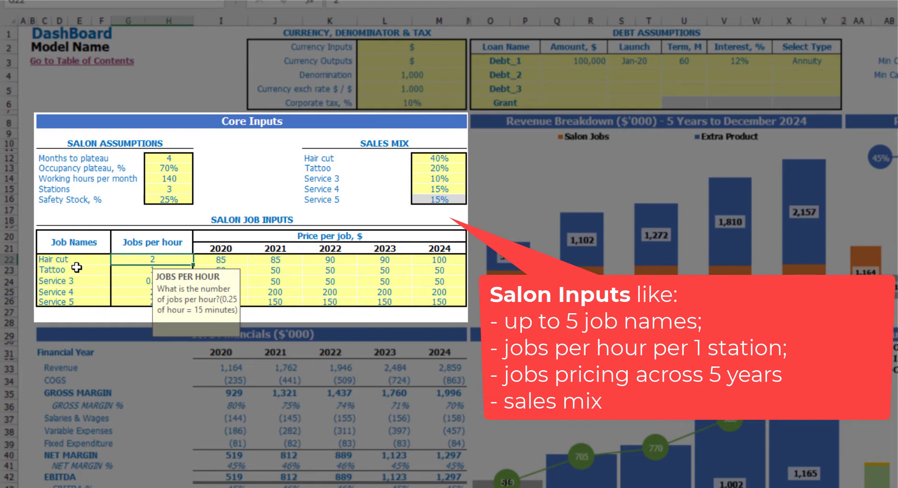
{"action": "key", "text": "Down"}
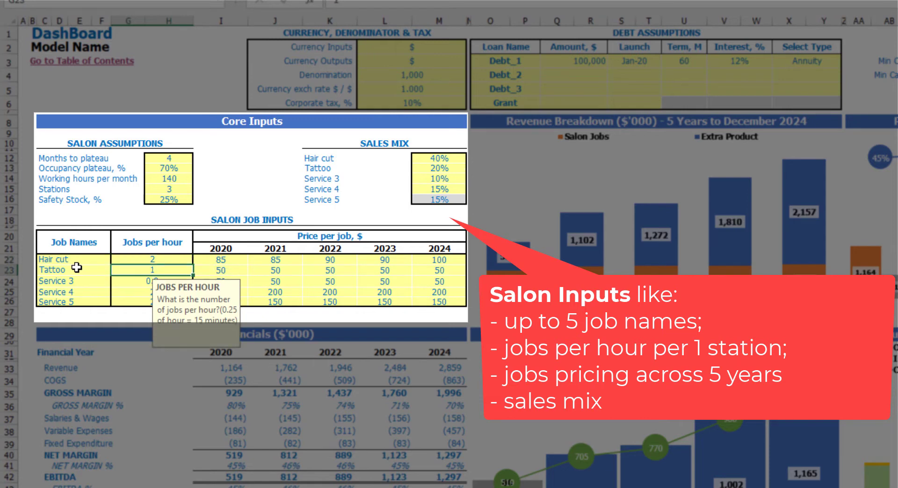
{"action": "key", "text": "Down"}
{"action": "key", "text": "Down"}
{"action": "key", "text": "Down"}
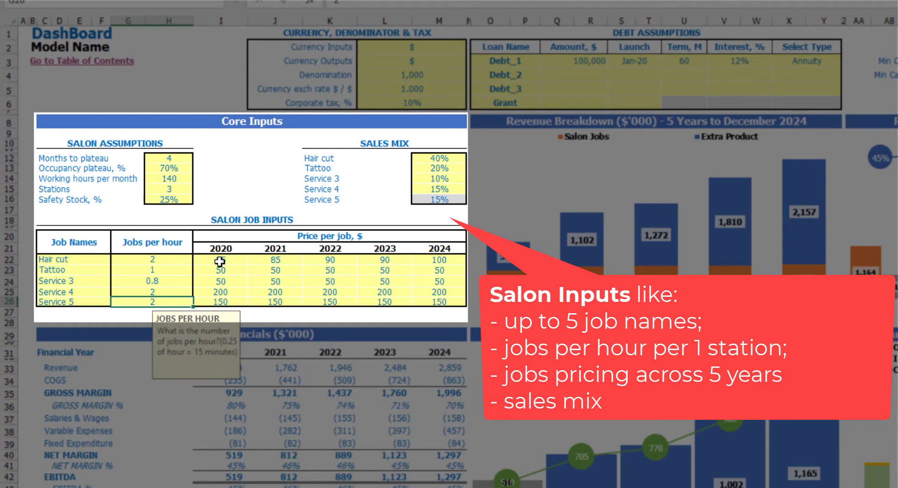
{"action": "left_click_drag", "start_coordinate": [220, 262], "coordinate": [438, 305]}
{"action": "left_click", "coordinate": [337, 321]}
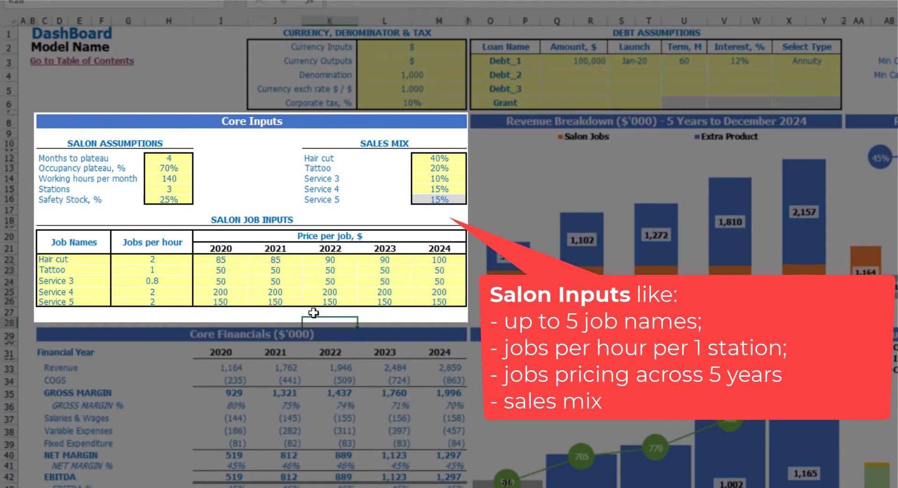
Set the Hair cut price per job to 100, 110, 120, 130 and 1400 for the years 2020 through 2024
{"action": "left_click", "coordinate": [225, 261]}
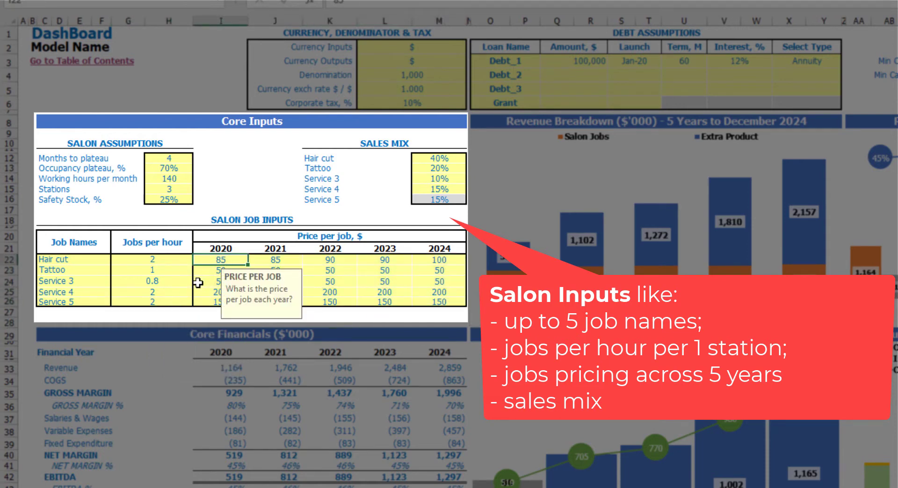
{"action": "type", "text": "100"}
{"action": "key", "text": "Tab"}
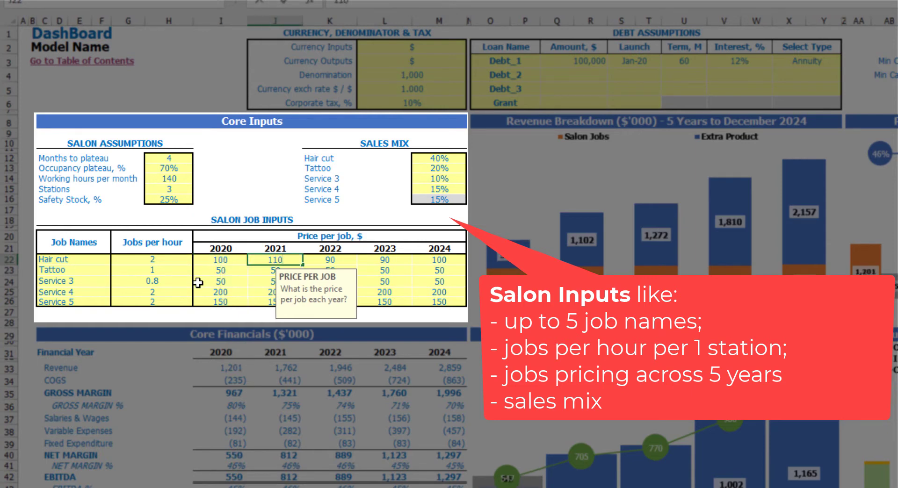
{"action": "key", "text": "Tab"}
{"action": "type", "text": "12"}
{"action": "key", "text": "Tab"}
{"action": "type", "text": "1"}
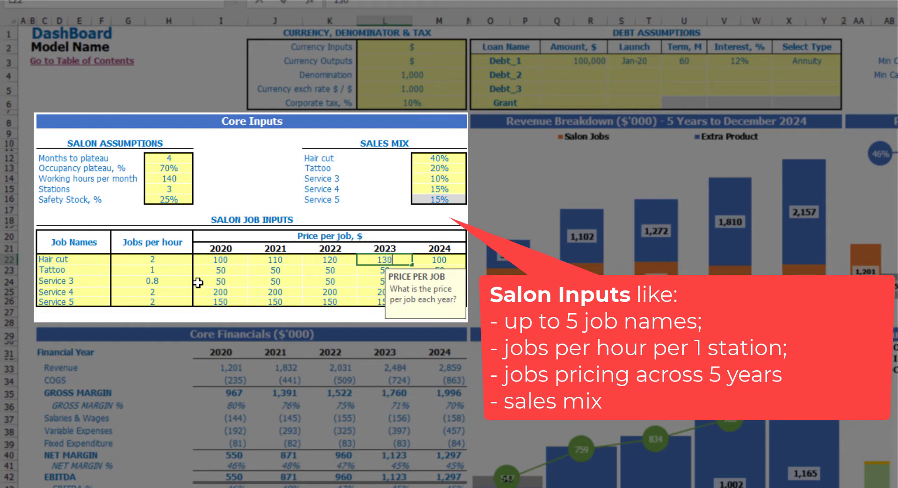
{"action": "key", "text": "Tab"}
{"action": "type", "text": "140"}
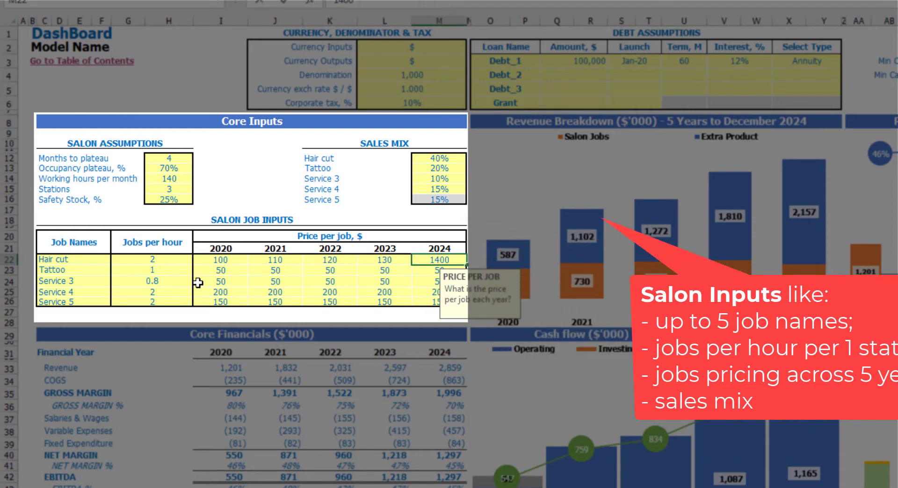
{"action": "key", "text": "Return"}
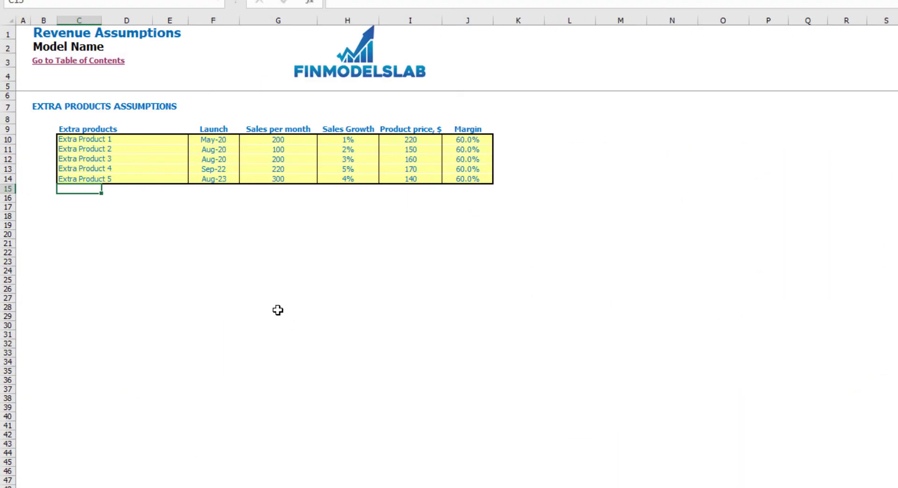
Rename the first two extra products in the revenue assumptions as Product A and Product B
{"action": "left_click", "coordinate": [277, 311]}
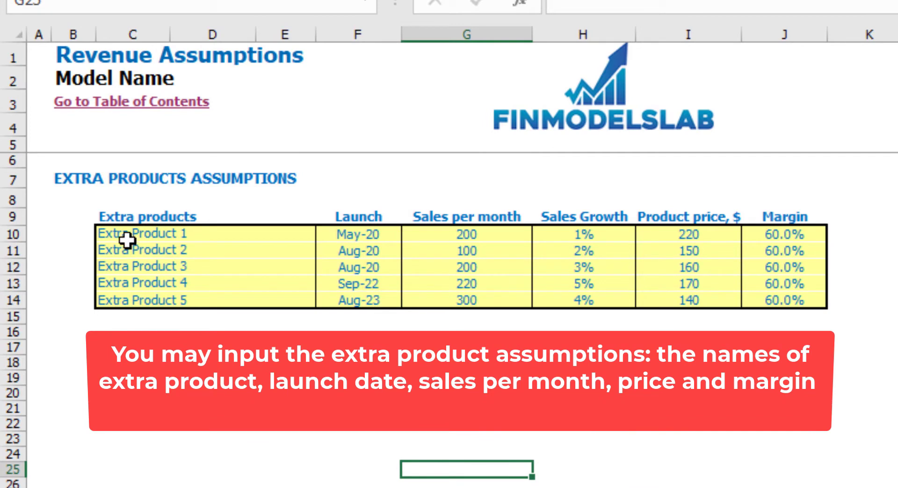
{"action": "left_click_drag", "start_coordinate": [127, 240], "coordinate": [120, 300]}
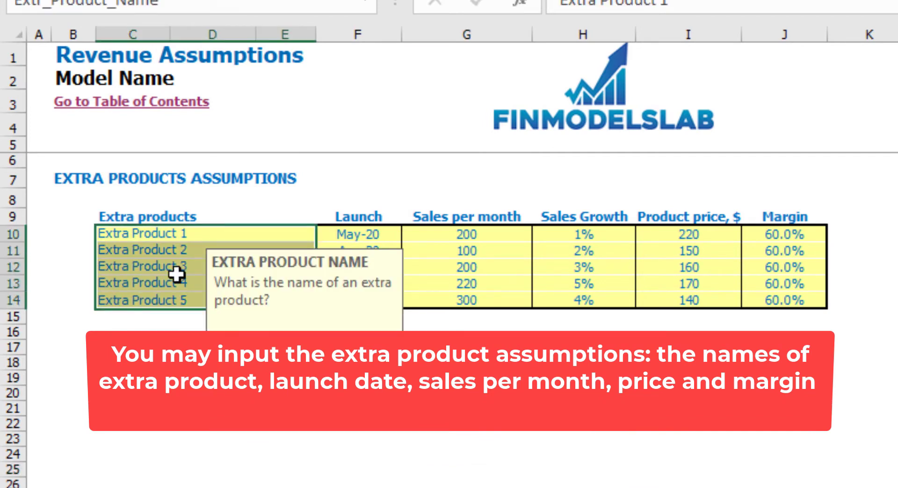
{"action": "left_click", "coordinate": [173, 238]}
{"action": "type", "text": "Product A"}
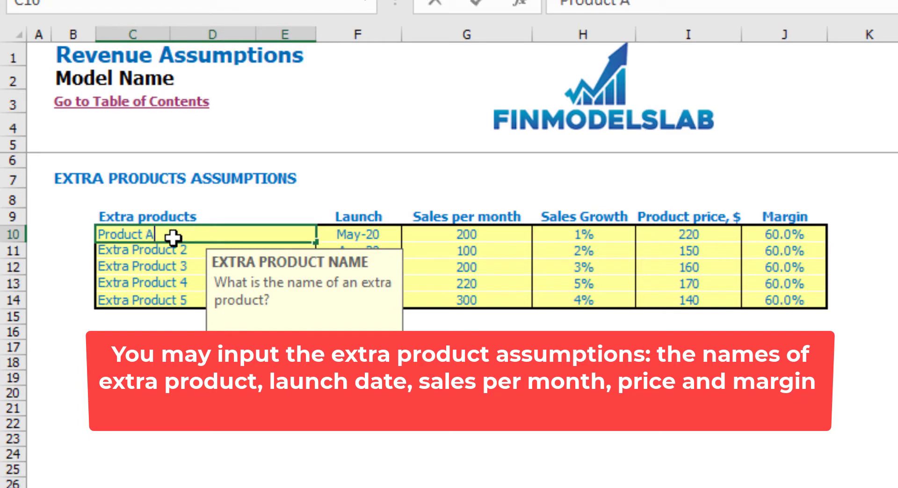
{"action": "key", "text": "Return"}
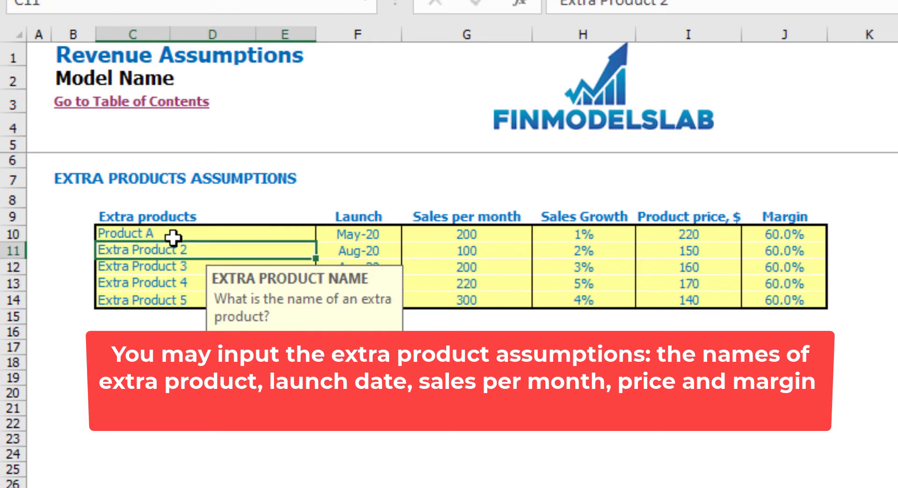
{"action": "type", "text": "Product B"}
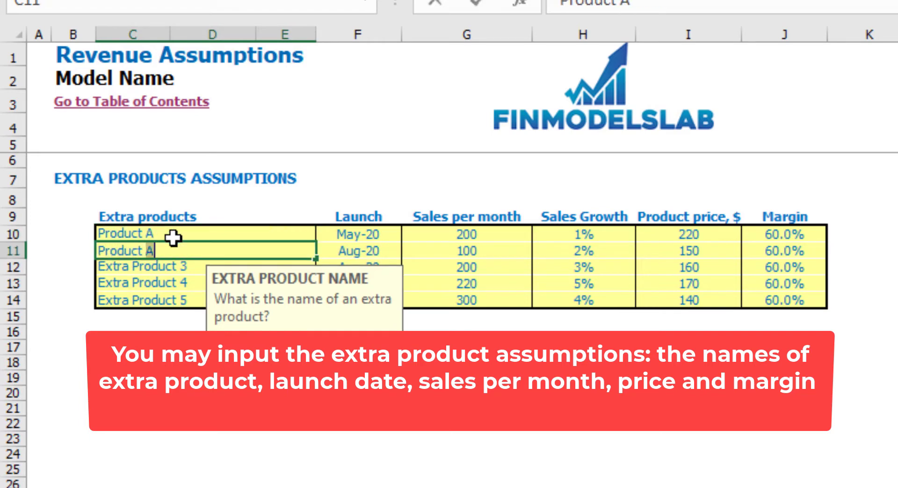
{"action": "key", "text": "Return"}
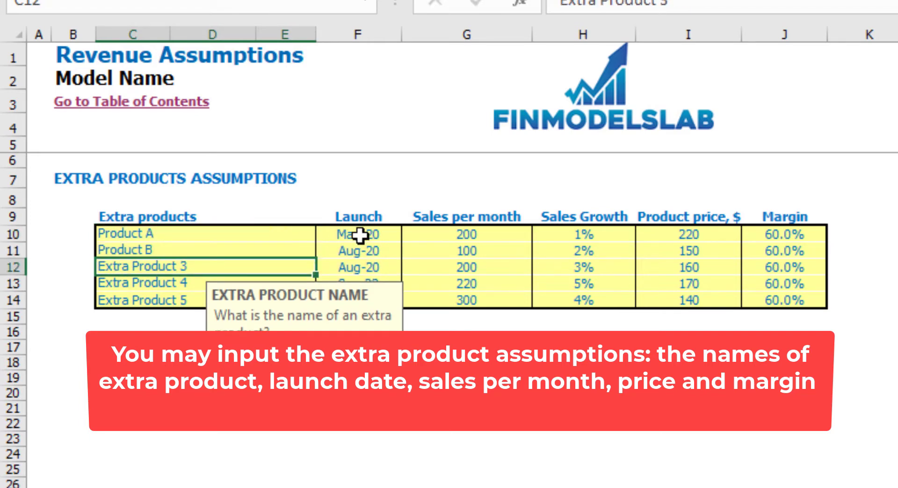
Set Product A's launch month to Jun-20 and its sales per month to 150
{"action": "left_click", "coordinate": [360, 234]}
{"action": "left_click", "coordinate": [409, 235]}
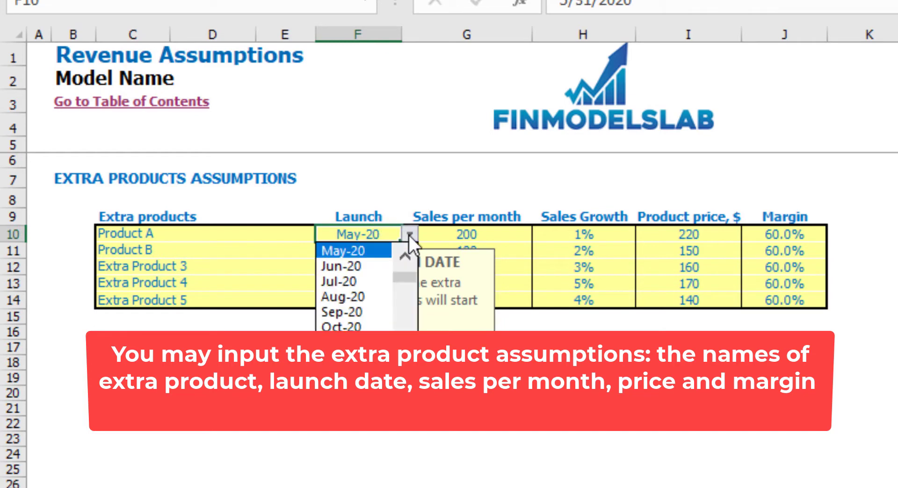
{"action": "left_click", "coordinate": [372, 266]}
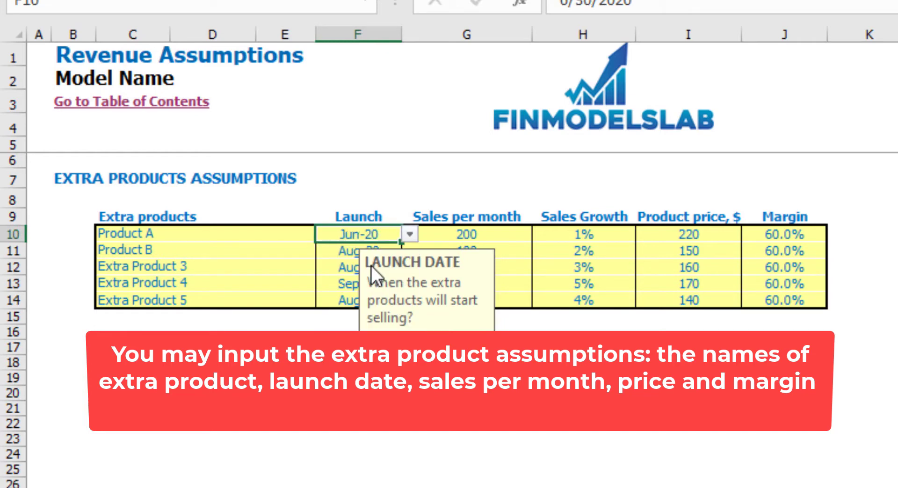
{"action": "left_click", "coordinate": [493, 238]}
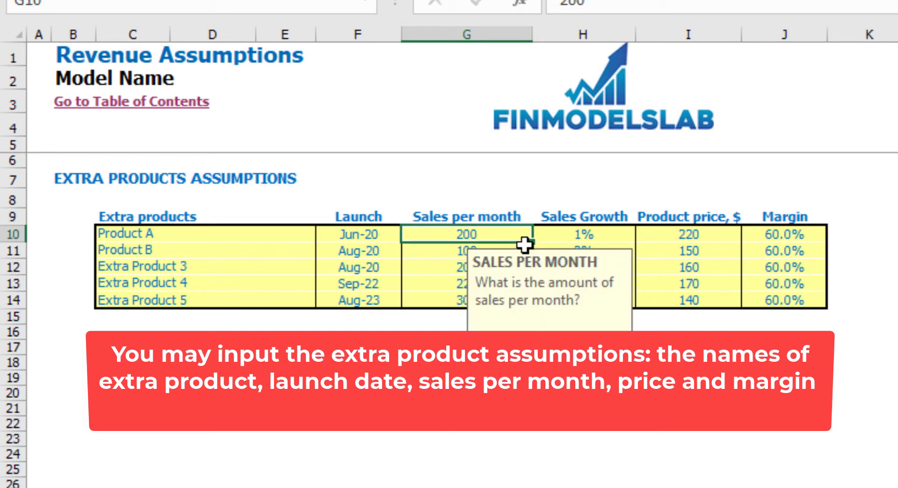
{"action": "type", "text": "150"}
{"action": "key", "text": "Return"}
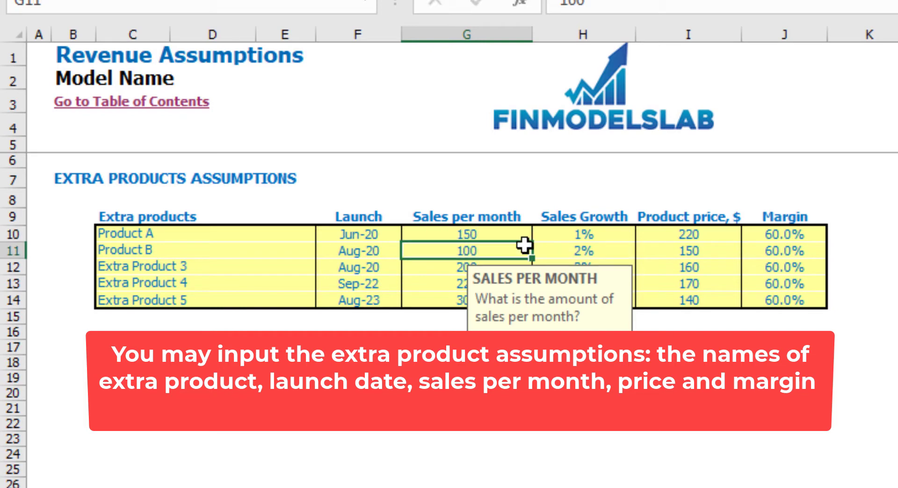
Set Product A's annual sales growth to 10%
{"action": "key", "text": "Up"}
{"action": "key", "text": "Right"}
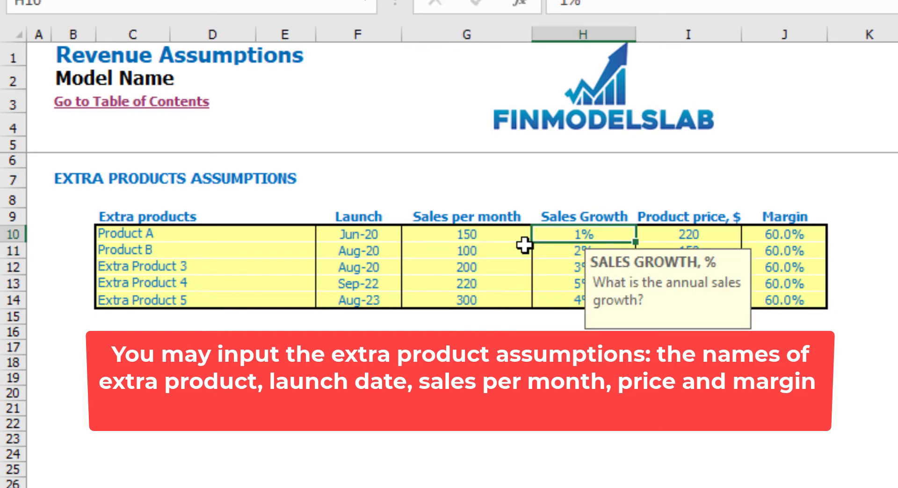
{"action": "key", "text": "Left"}
{"action": "key", "text": "Right"}
{"action": "type", "text": "10"}
{"action": "key", "text": "Return"}
{"action": "key", "text": "Up"}
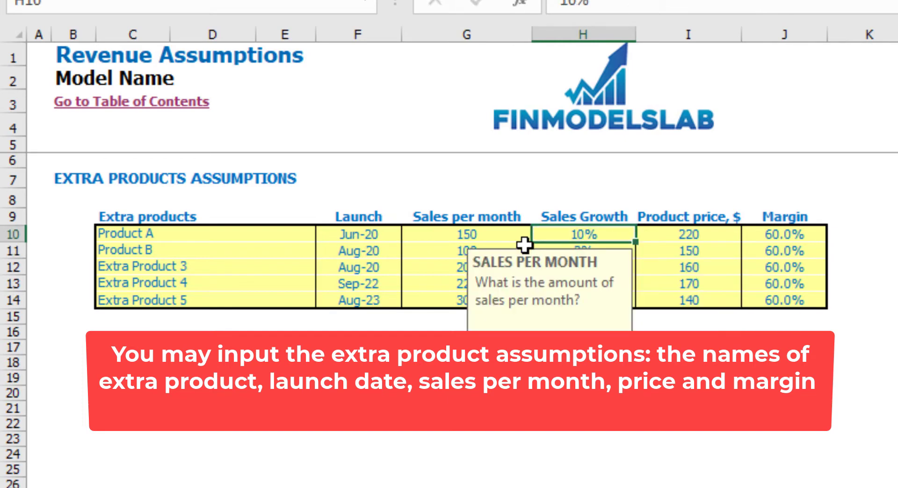
{"action": "key", "text": "Left"}
{"action": "key", "text": "Left"}
{"action": "key", "text": "Right"}
{"action": "key", "text": "Right"}
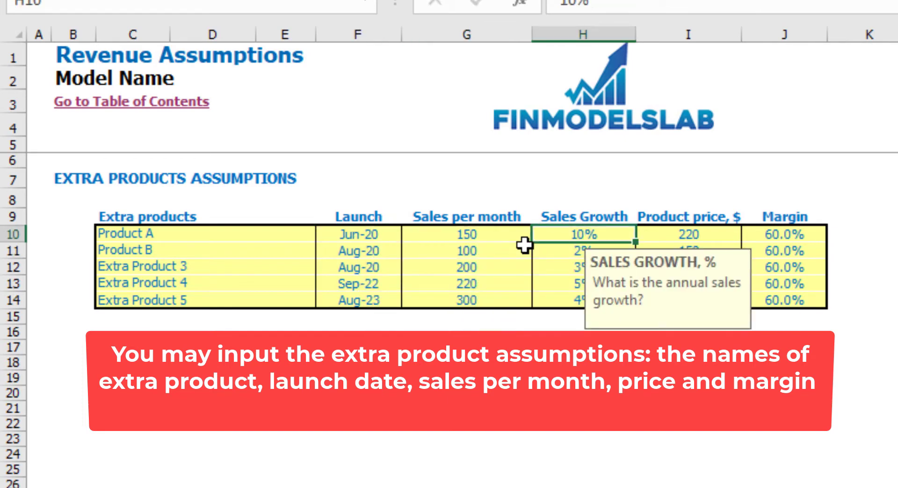
{"action": "key", "text": "Left"}
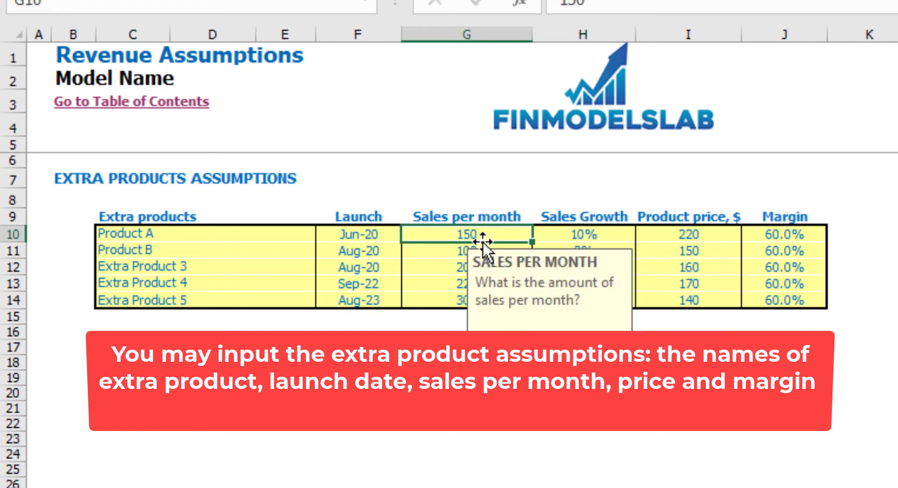
Set Product A's price to $200 and its margin to 40%
{"action": "left_click", "coordinate": [688, 236]}
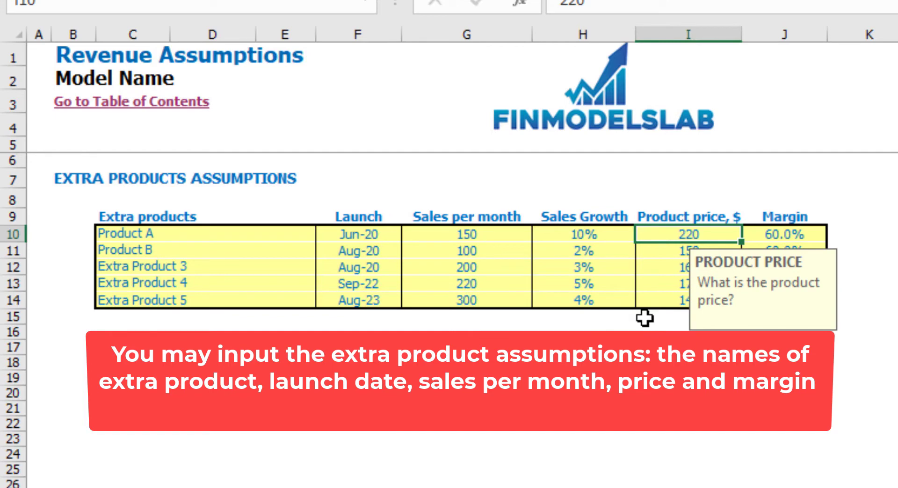
{"action": "type", "text": "200"}
{"action": "key", "text": "Return"}
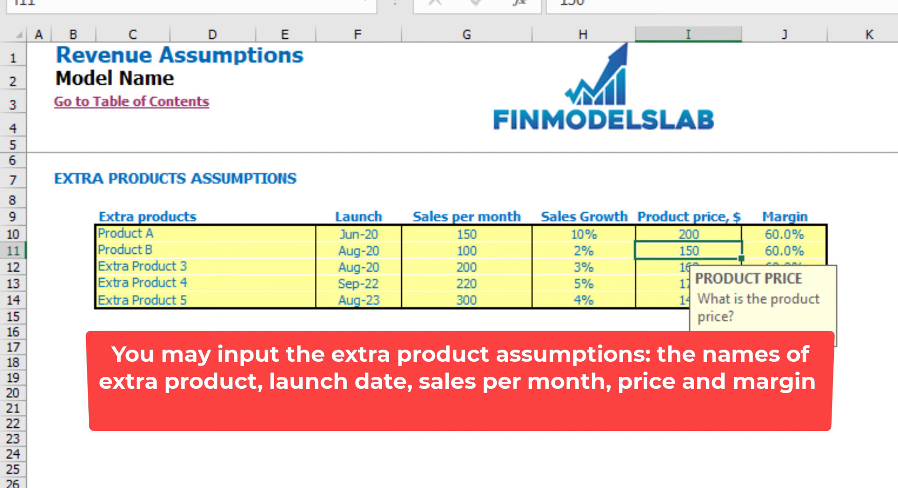
{"action": "left_click", "coordinate": [794, 237]}
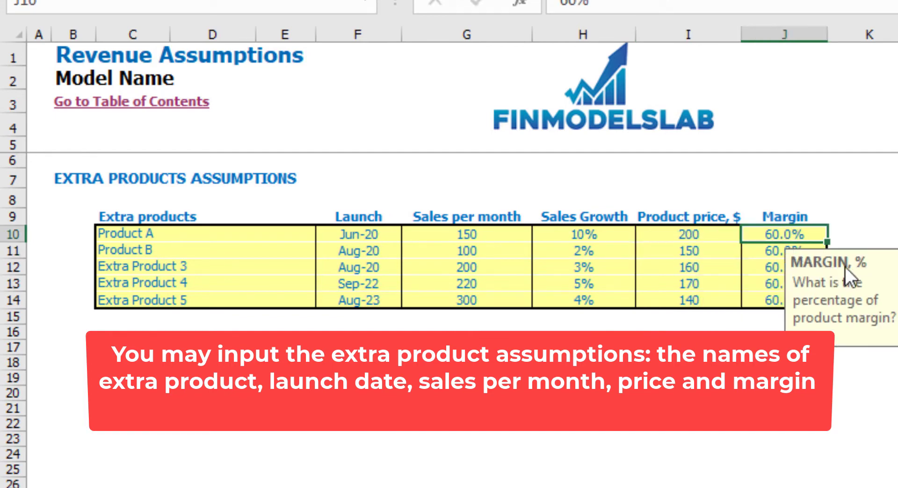
{"action": "type", "text": "40"}
{"action": "key", "text": "Return"}
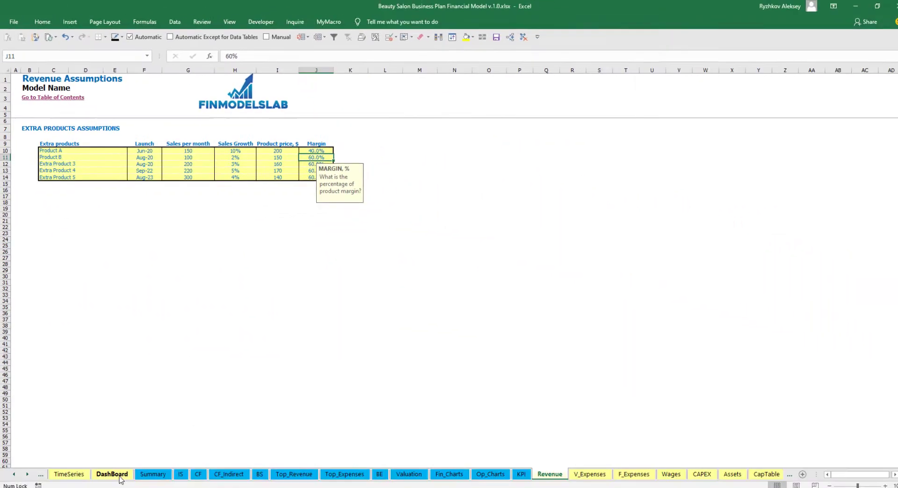
Examine the five-year core financials on the DashBoard sheet, from revenue down to the cash row
{"action": "left_click", "coordinate": [120, 477]}
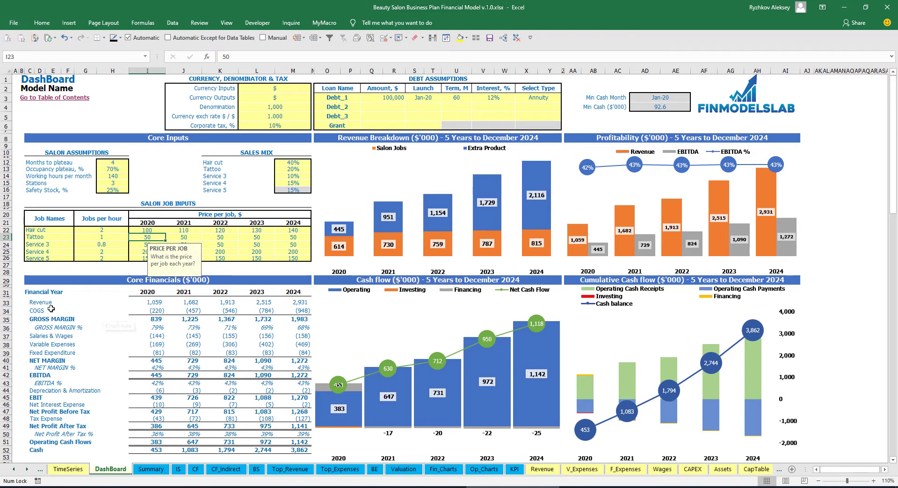
{"action": "left_click", "coordinate": [40, 292]}
{"action": "left_click_drag", "start_coordinate": [67, 305], "coordinate": [285, 442]}
{"action": "left_click", "coordinate": [55, 390]}
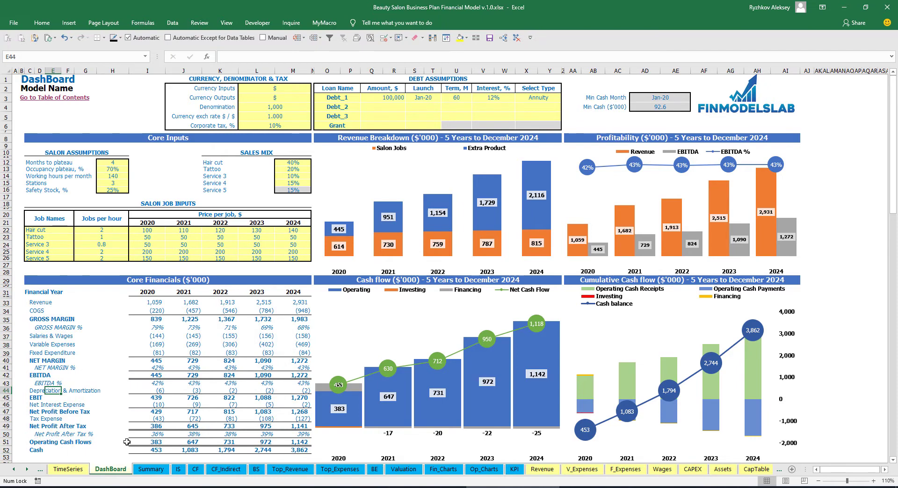
{"action": "scroll", "coordinate": [304, 451], "scroll_direction": "down", "scroll_amount": 1}
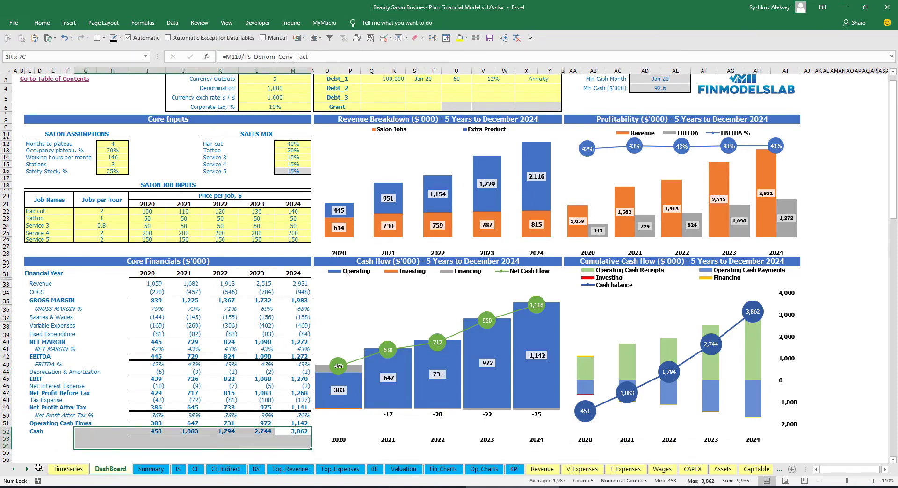
{"action": "left_click_drag", "start_coordinate": [300, 422], "coordinate": [32, 423]}
{"action": "scroll", "coordinate": [257, 401], "scroll_direction": "up", "scroll_amount": 1}
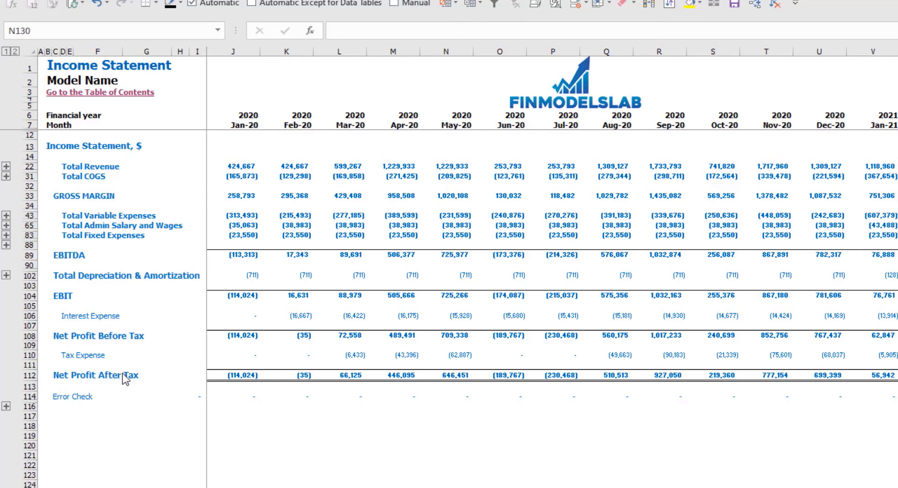
Expand the fixed expenses, variable expenses and revenue details in the monthly income statement
{"action": "left_click", "coordinate": [6, 235]}
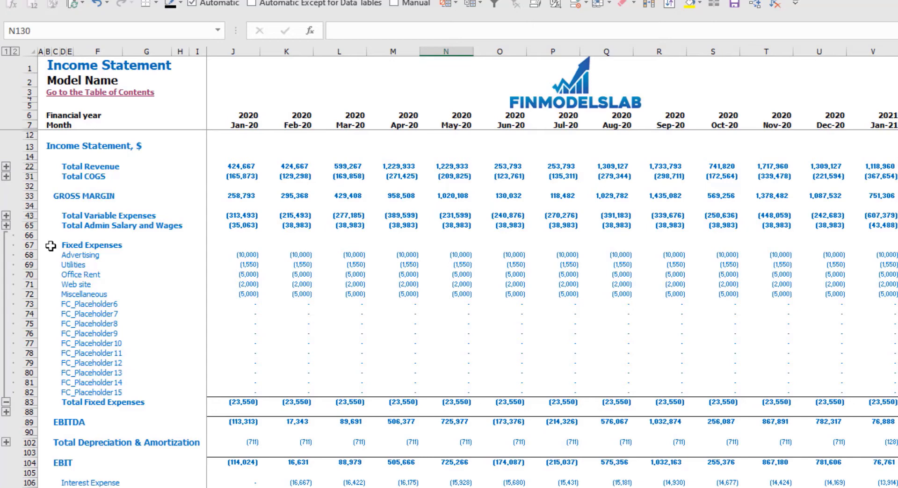
{"action": "left_click", "coordinate": [6, 216]}
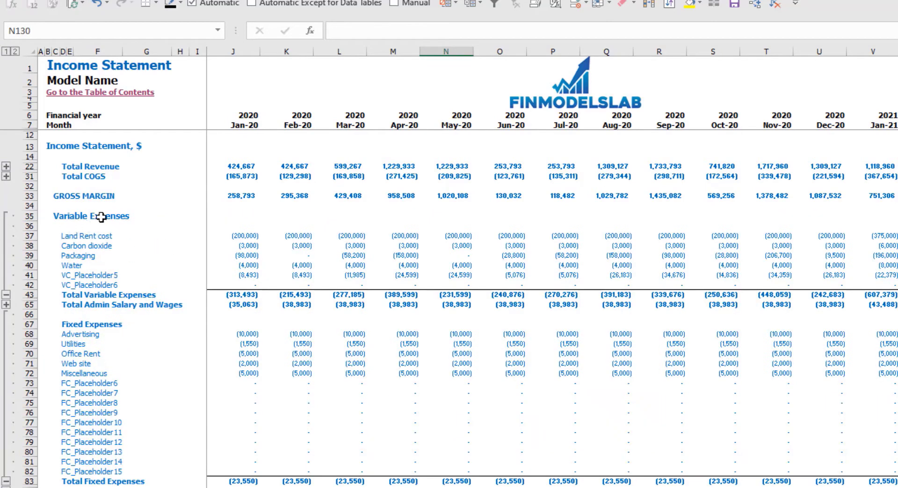
{"action": "left_click", "coordinate": [7, 166]}
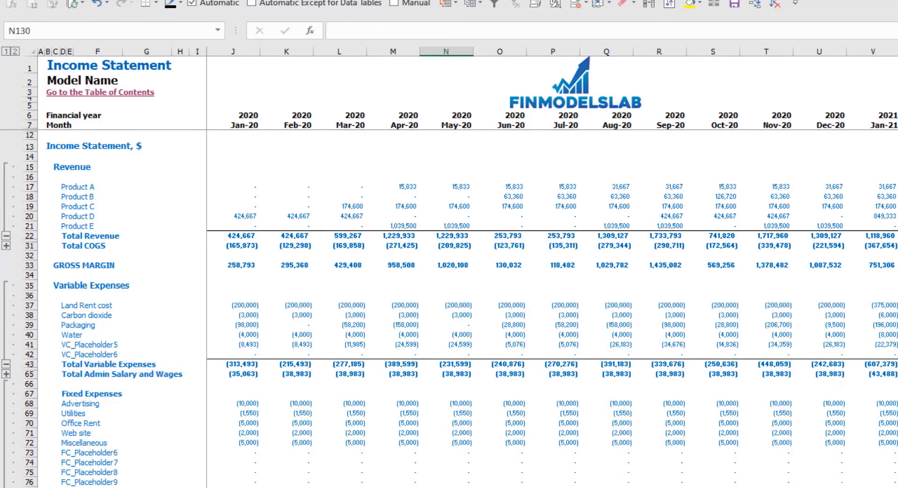
Examine the monthly cash flow statement, its indirect-method version and the five-year cash flow summary
{"action": "key", "text": "ctrl+Page_Down"}
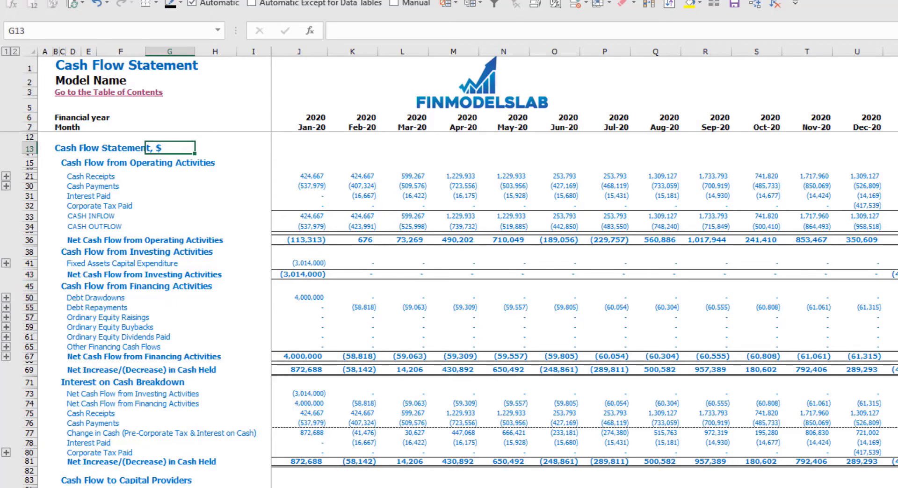
{"action": "key", "text": "ctrl+Page_Down"}
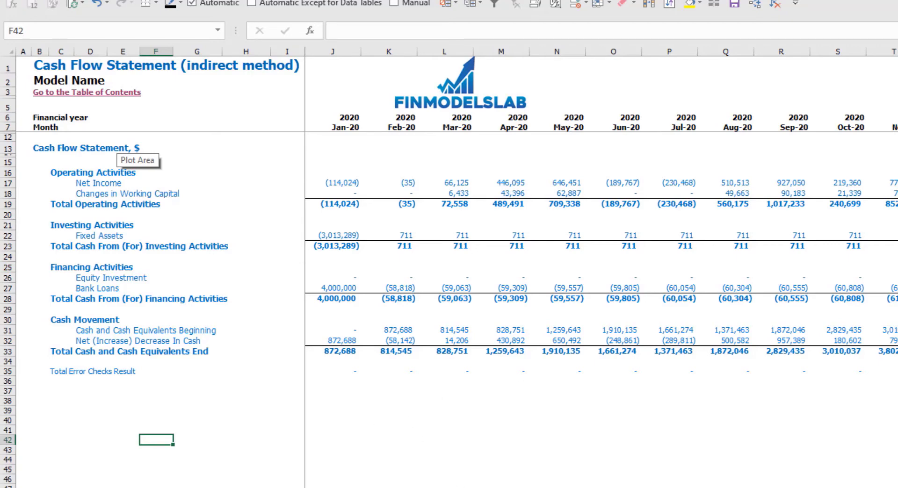
{"action": "key", "text": "ctrl+Page_Up"}
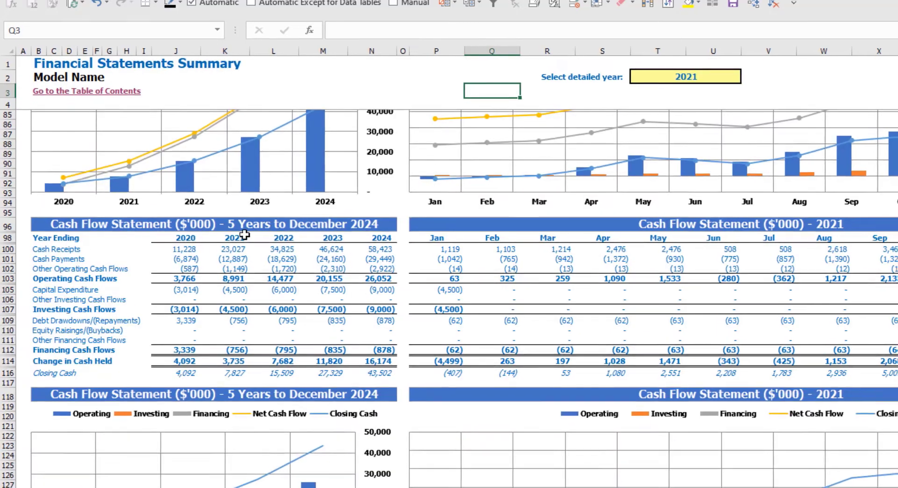
Set the detailed year of the Financial Statements Summary to 2022
{"action": "scroll", "coordinate": [291, 199], "scroll_direction": "up", "scroll_amount": 20}
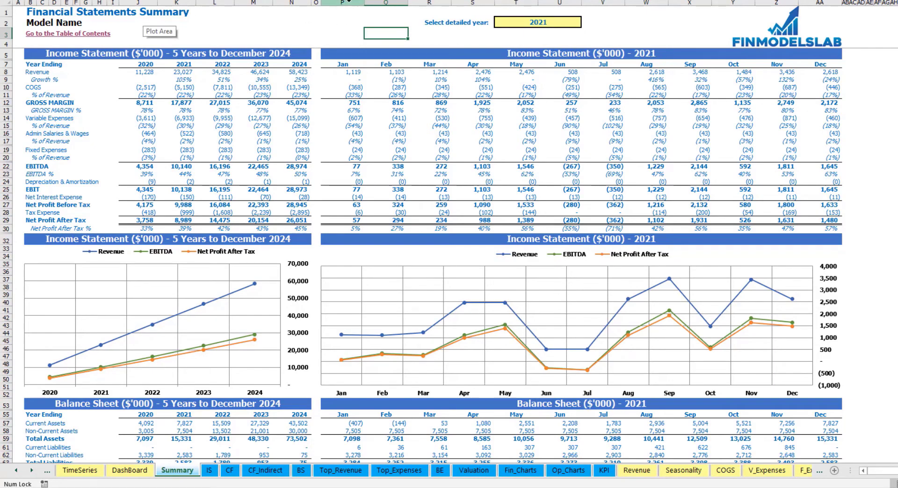
{"action": "left_click", "coordinate": [578, 22]}
{"action": "left_click", "coordinate": [587, 22]}
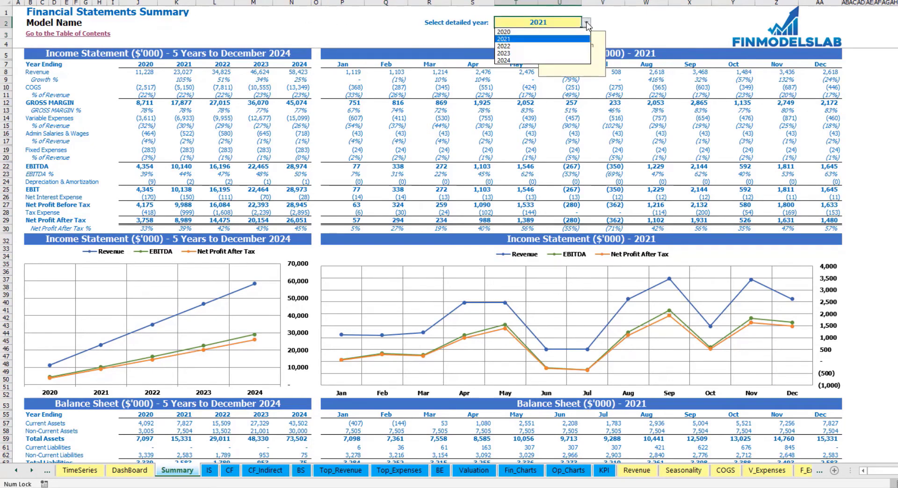
{"action": "left_click", "coordinate": [555, 46]}
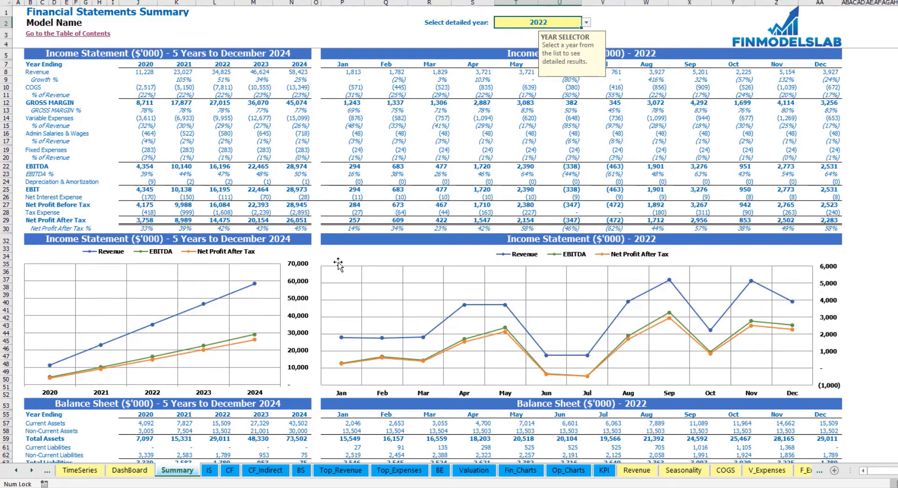
{"action": "left_click", "coordinate": [867, 191]}
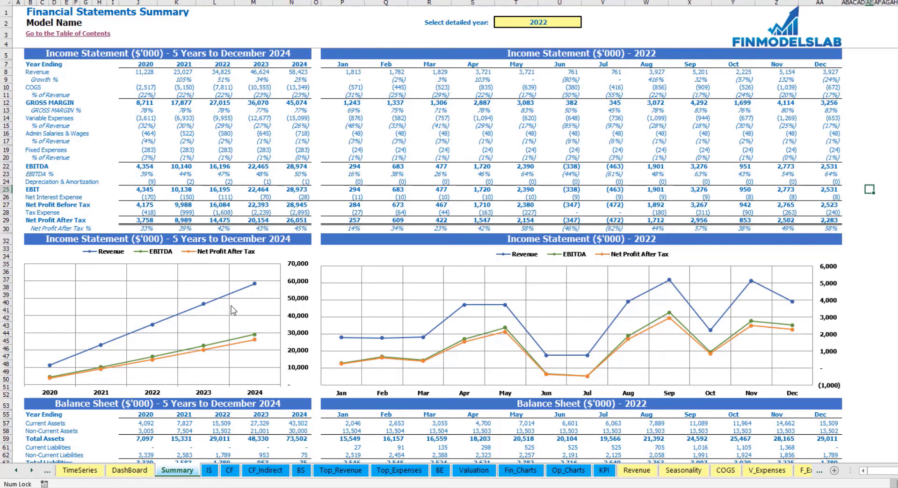
Examine the five-year and 2022 balance sheet and cash flow sections of the summary
{"action": "scroll", "coordinate": [233, 310], "scroll_direction": "down", "scroll_amount": 10}
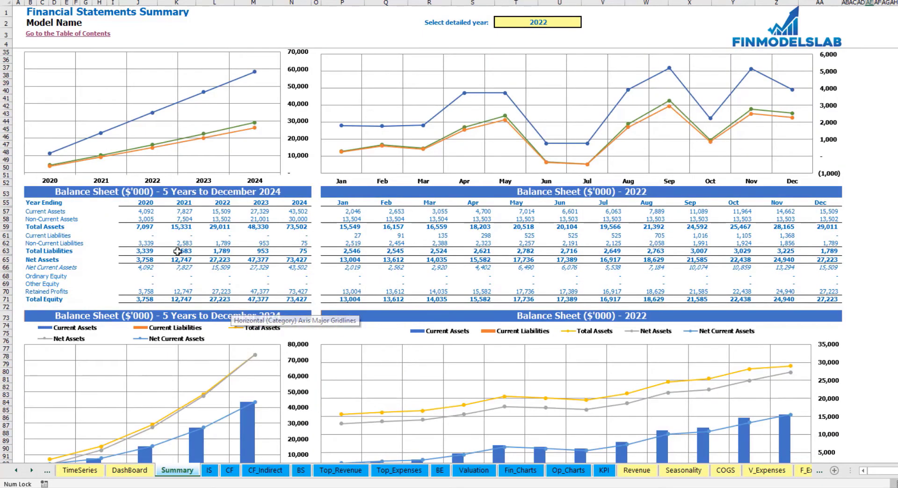
{"action": "scroll", "coordinate": [177, 252], "scroll_direction": "down", "scroll_amount": 3}
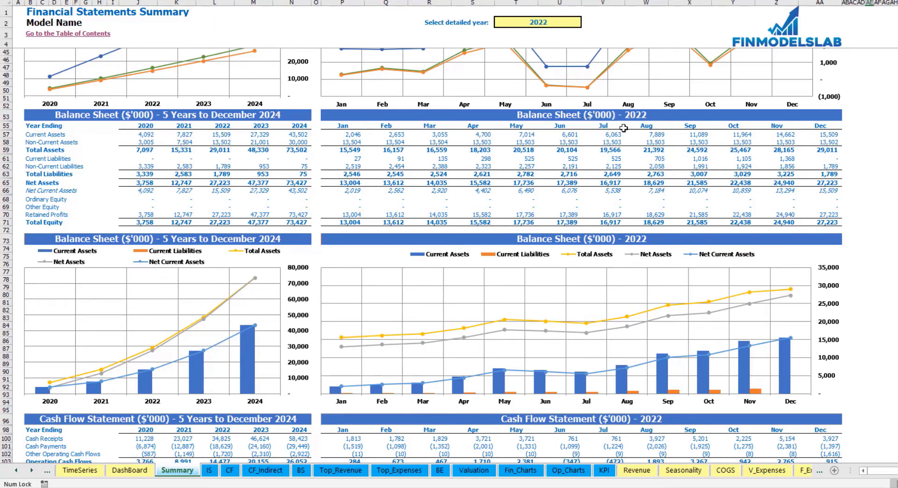
{"action": "scroll", "coordinate": [426, 229], "scroll_direction": "down", "scroll_amount": 17}
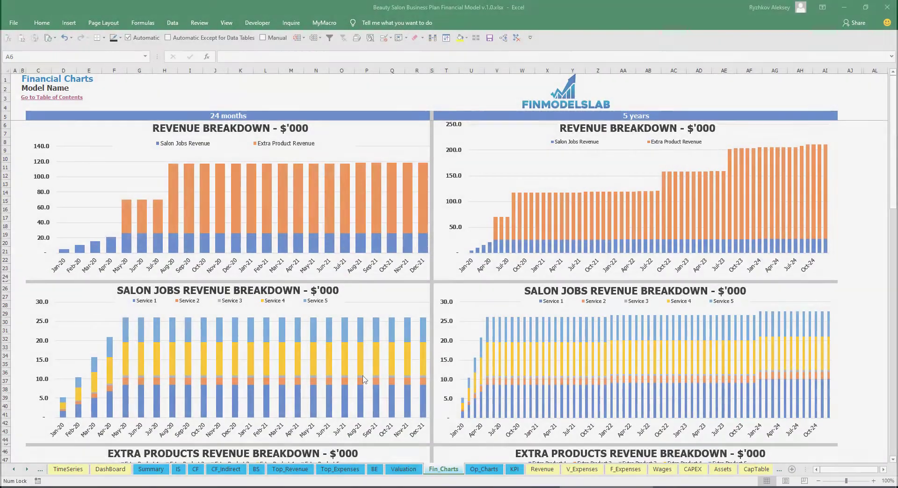
Examine the 24-month and 5-year financial charts for revenue breakdowns, operating cash flow, cash balance and EBITDA
{"action": "mouse_move", "coordinate": [364, 380]}
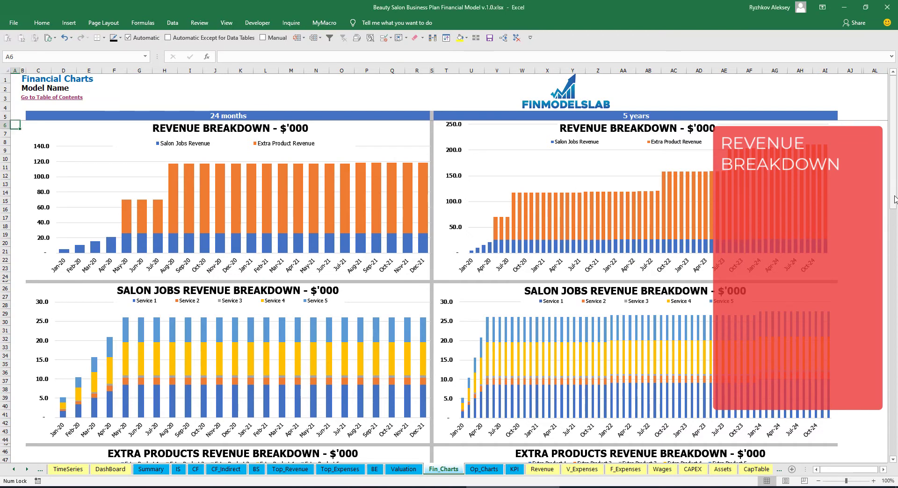
{"action": "left_click_drag", "start_coordinate": [895, 200], "coordinate": [895, 257]}
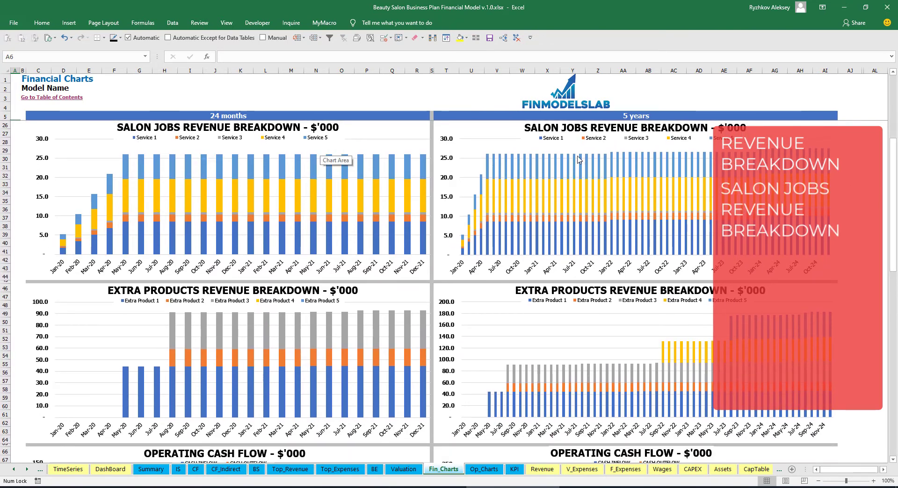
{"action": "left_click_drag", "start_coordinate": [895, 234], "coordinate": [897, 262]}
{"action": "scroll", "coordinate": [152, 158], "scroll_direction": "down", "scroll_amount": 1}
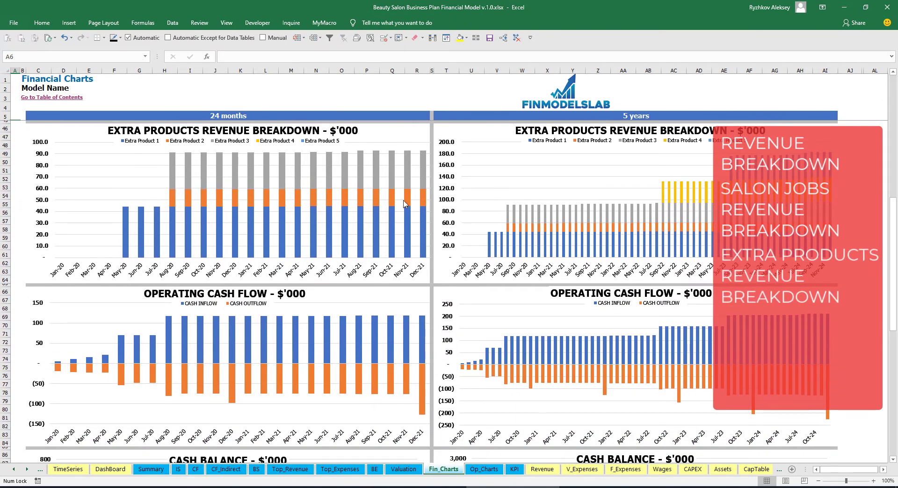
{"action": "left_click_drag", "start_coordinate": [897, 262], "coordinate": [893, 319]}
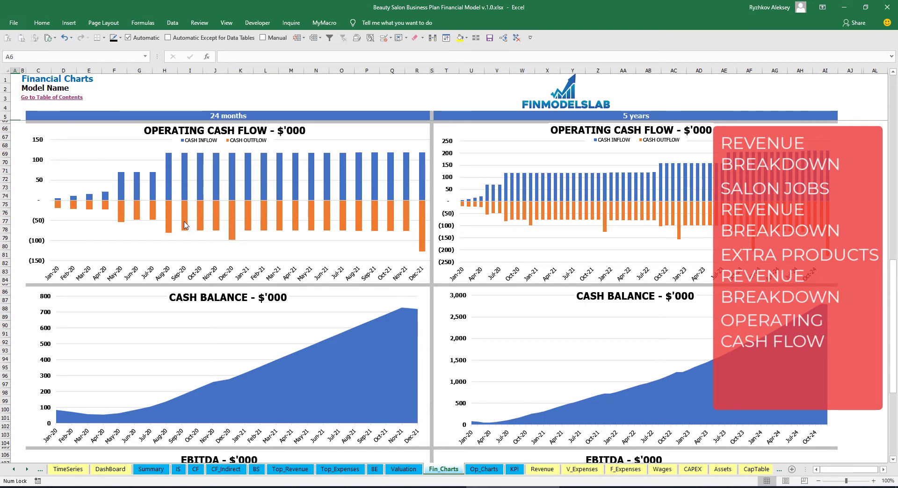
{"action": "mouse_move", "coordinate": [184, 225]}
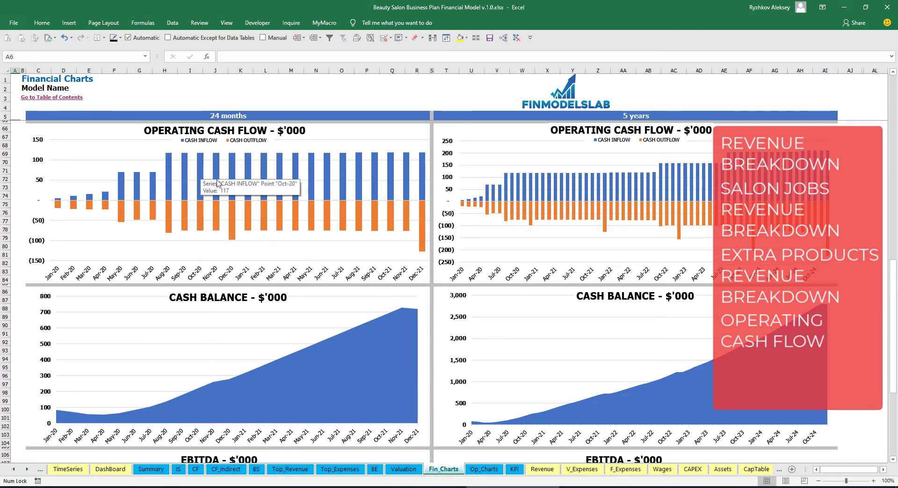
{"action": "scroll", "coordinate": [674, 230], "scroll_direction": "down", "scroll_amount": 7}
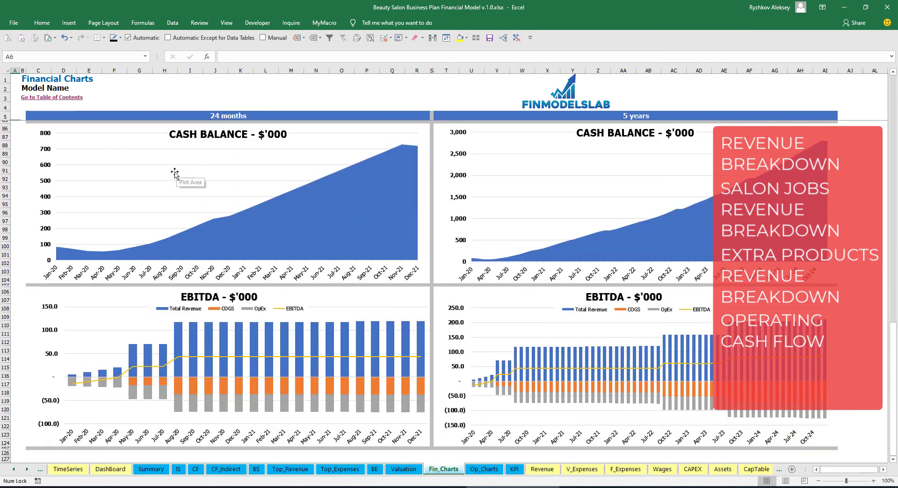
{"action": "scroll", "coordinate": [264, 331], "scroll_direction": "down", "scroll_amount": 3}
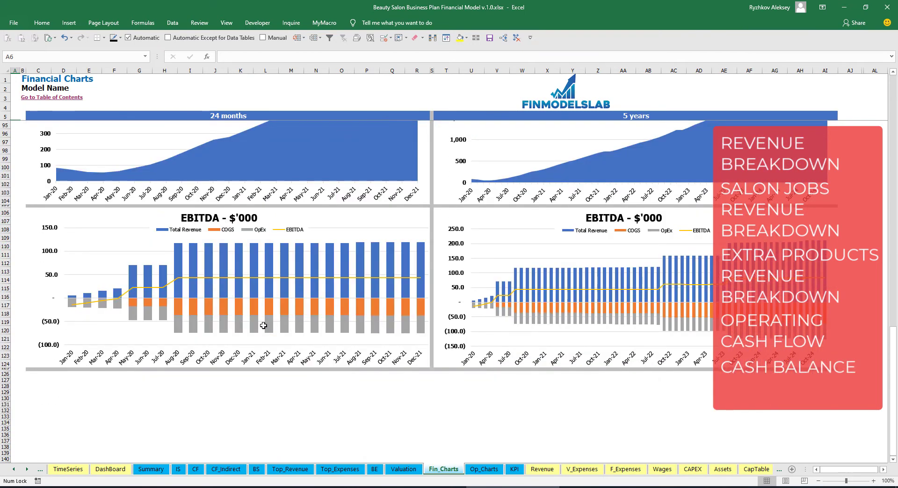
{"action": "scroll", "coordinate": [263, 326], "scroll_direction": "down", "scroll_amount": 4}
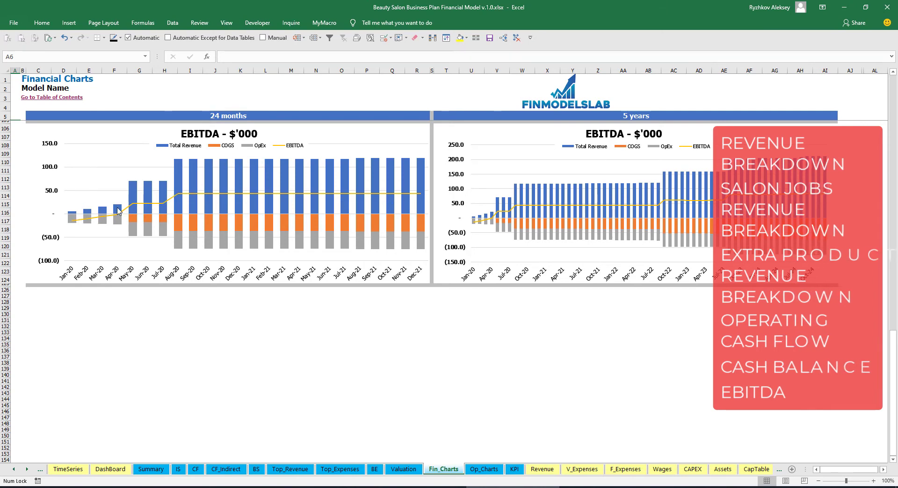
Examine the operational charts for employee productivity, productivity per station and time productivity
{"action": "left_click", "coordinate": [485, 470]}
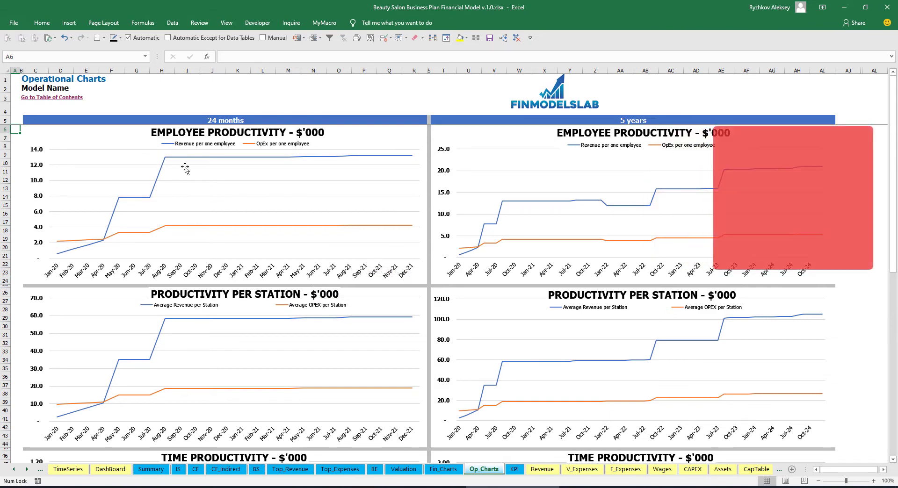
{"action": "mouse_move", "coordinate": [197, 161]}
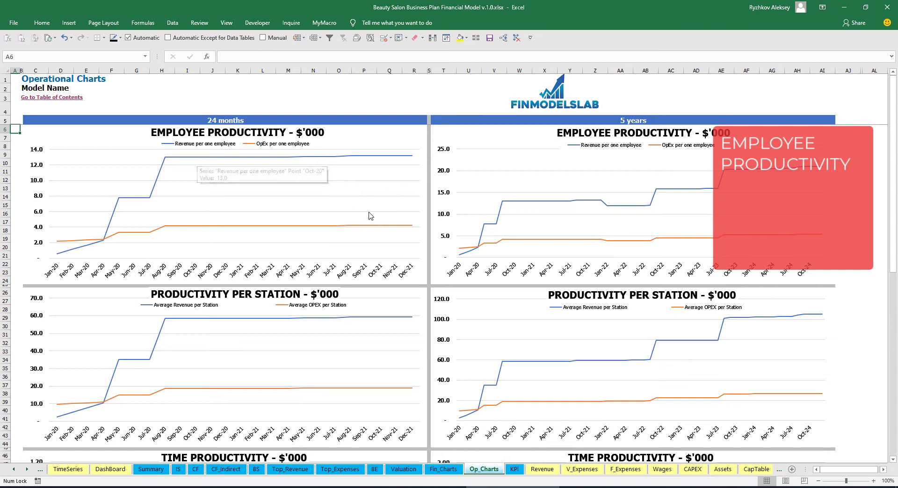
{"action": "scroll", "coordinate": [326, 209], "scroll_direction": "down", "scroll_amount": 7}
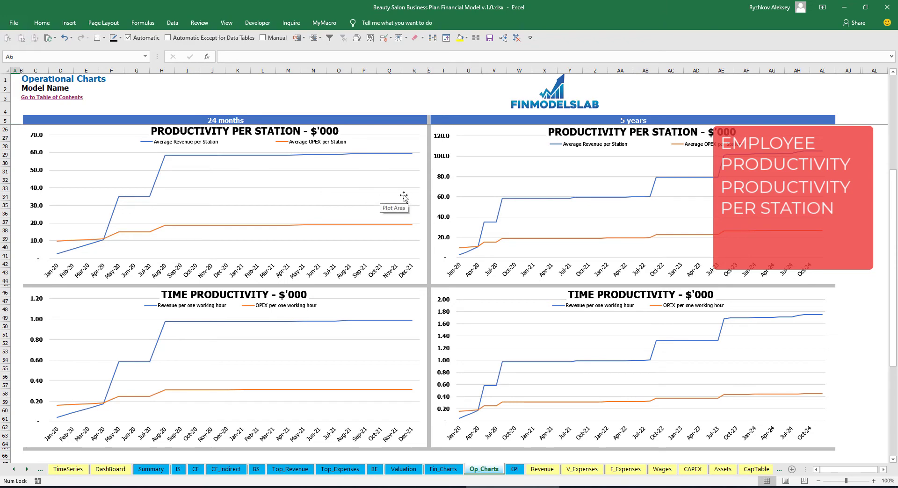
{"action": "scroll", "coordinate": [559, 203], "scroll_direction": "down", "scroll_amount": 7}
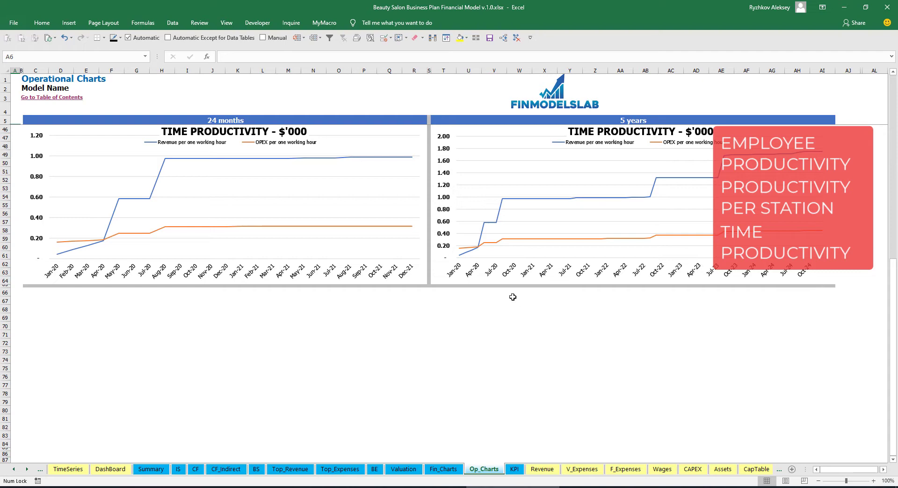
Set the industry Gross Margin benchmark to 55.0% on the KPI benchmark sheet
{"action": "left_click", "coordinate": [516, 469]}
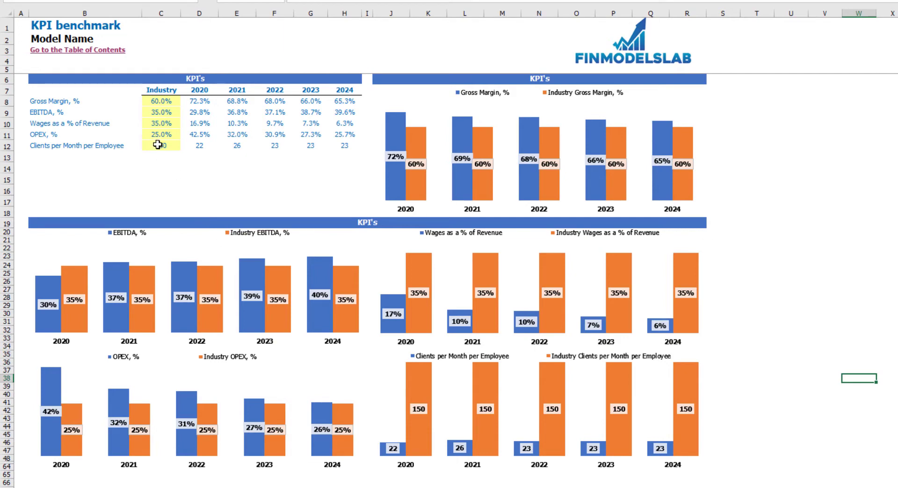
{"action": "left_click", "coordinate": [162, 102]}
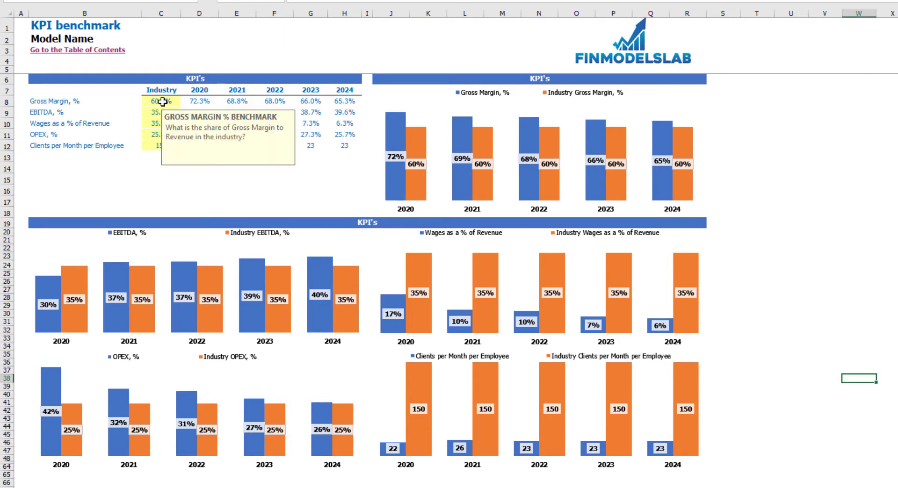
{"action": "left_click", "coordinate": [146, 178]}
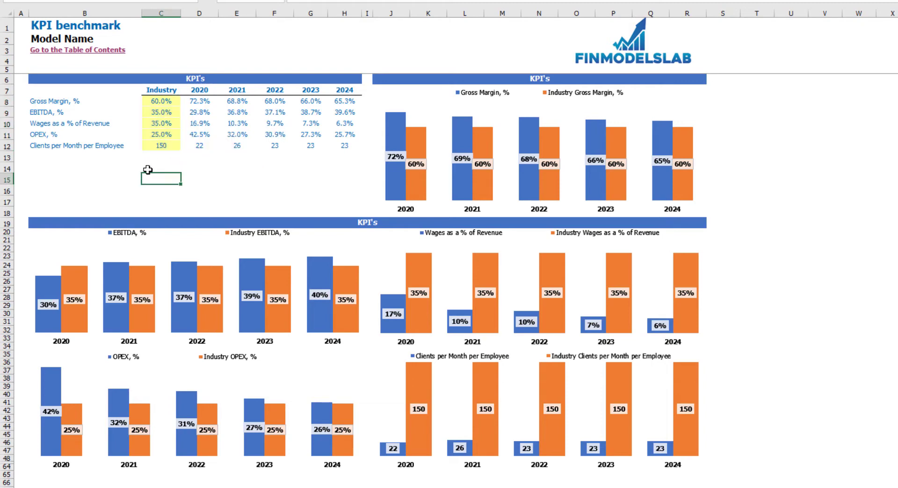
{"action": "left_click", "coordinate": [169, 100]}
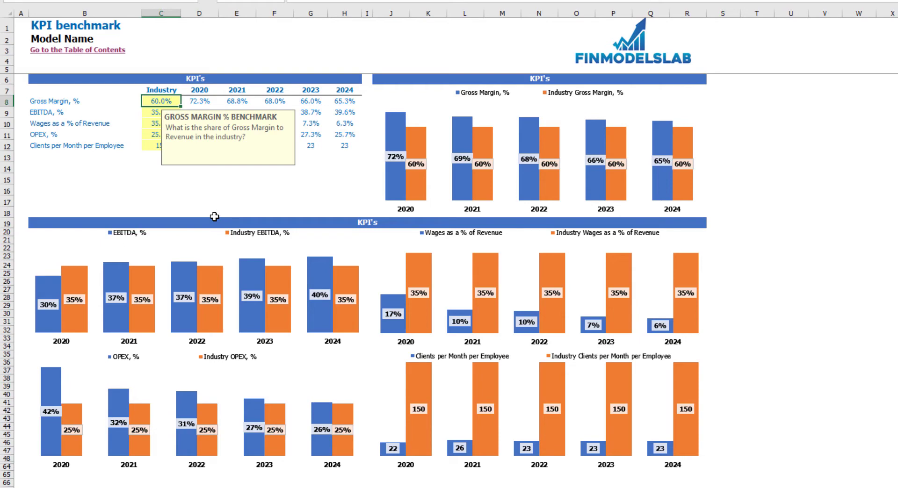
{"action": "key", "text": "Return"}
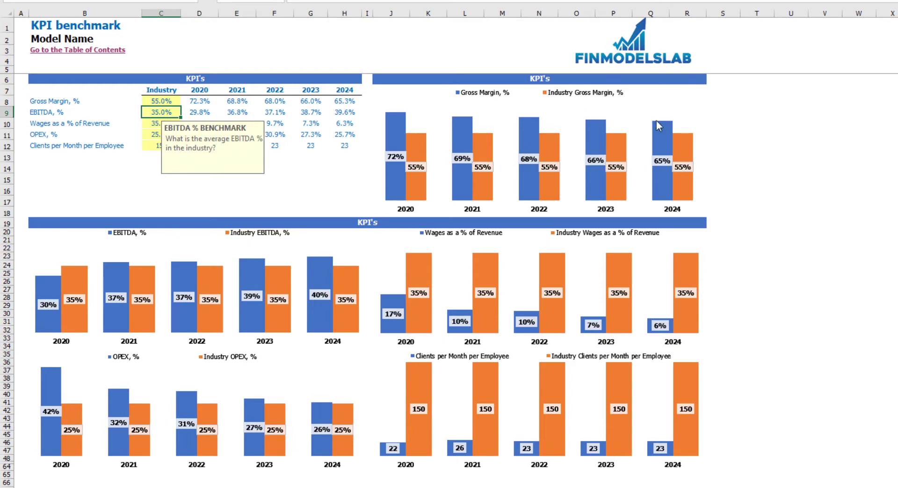
{"action": "left_click", "coordinate": [749, 141]}
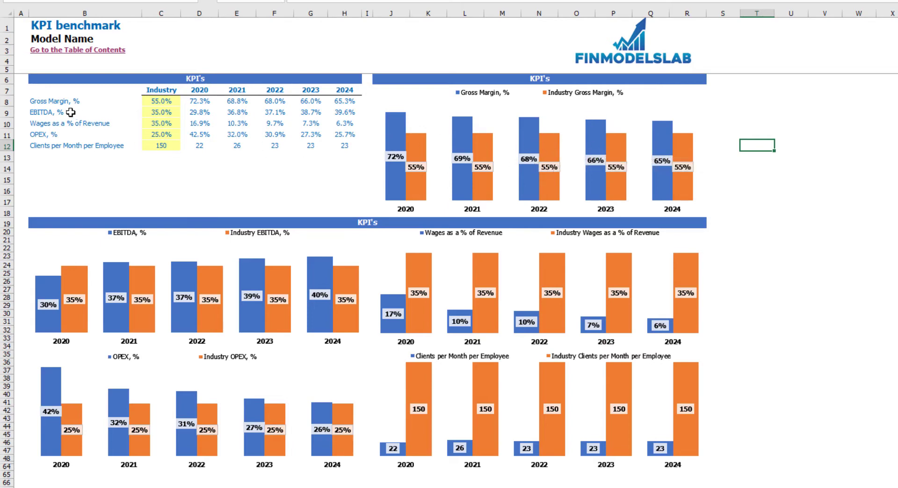
Go through the EBITDA, wages, OPEX and clients per employee rows of the KPI benchmark table
{"action": "left_click", "coordinate": [38, 113]}
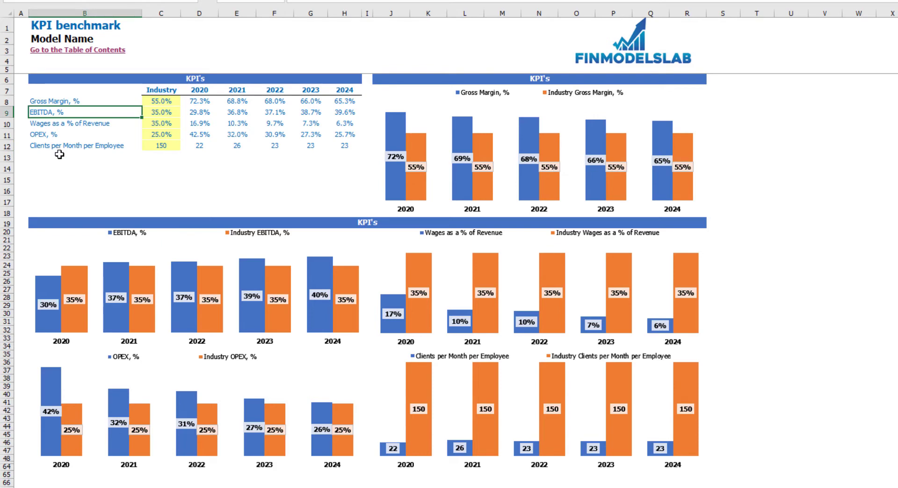
{"action": "key", "text": "Down"}
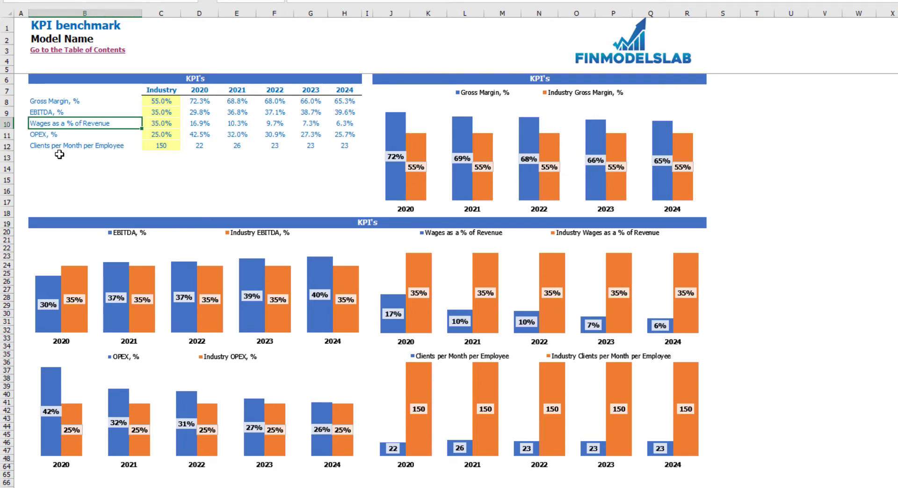
{"action": "key", "text": "Down"}
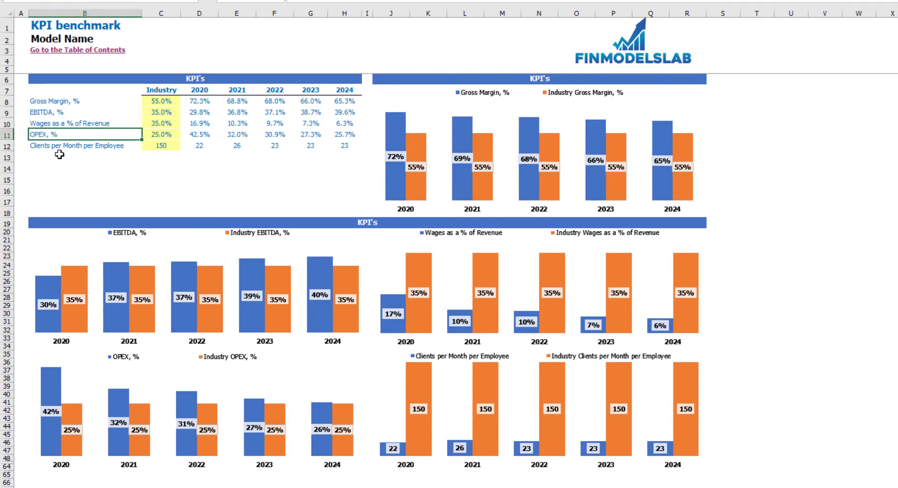
{"action": "key", "text": "Down"}
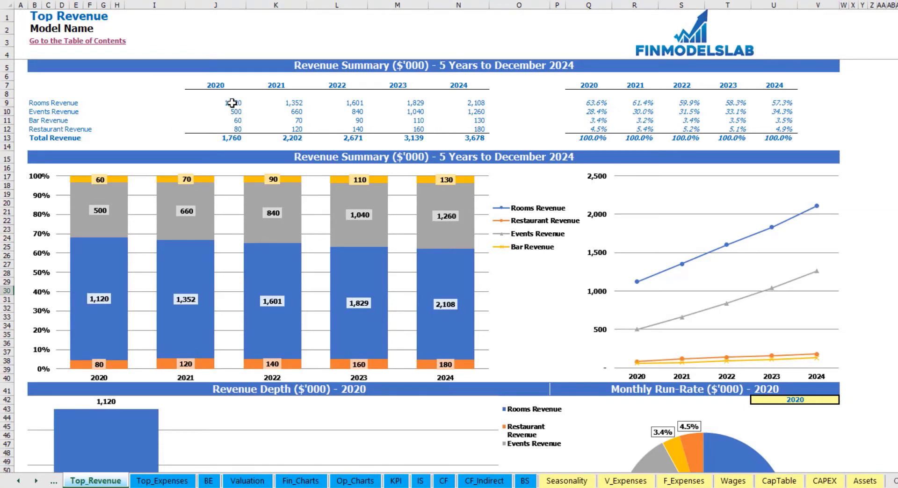
Examine the five-year revenue amounts and percentage shares by revenue stream in the Top Revenue summary
{"action": "left_click_drag", "start_coordinate": [230, 103], "coordinate": [455, 127]}
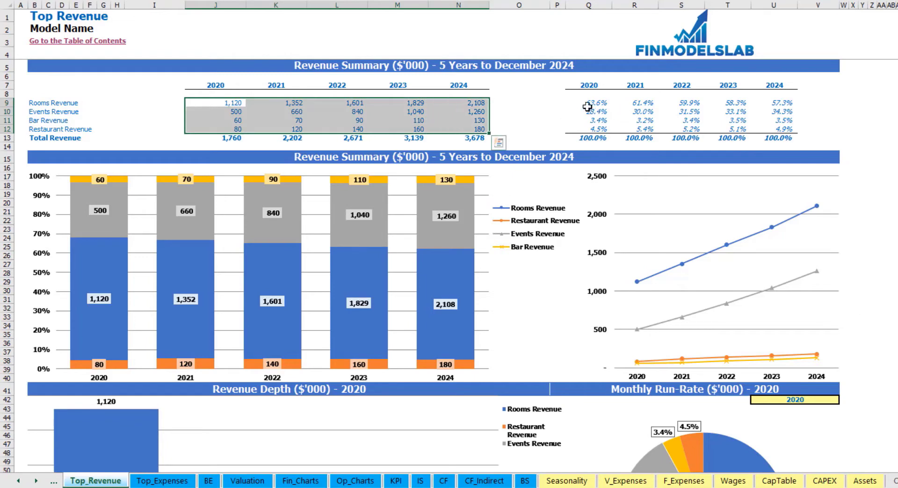
{"action": "left_click_drag", "start_coordinate": [588, 103], "coordinate": [778, 129]}
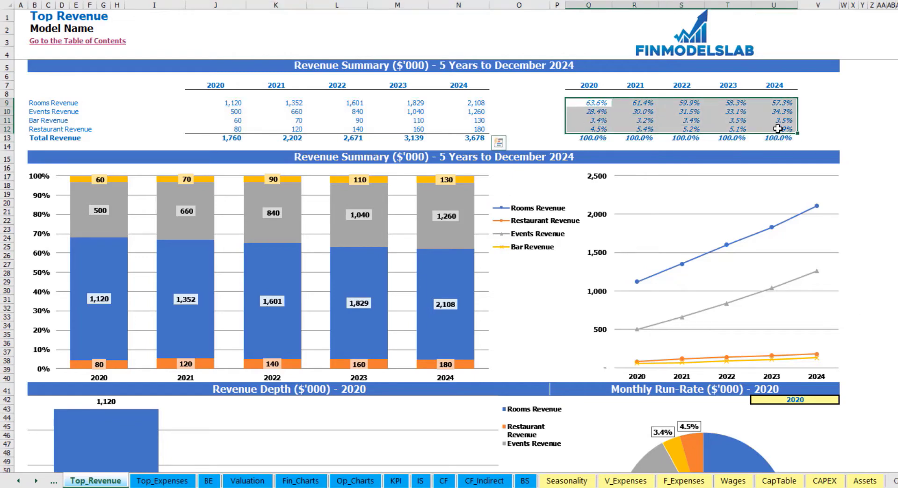
{"action": "left_click", "coordinate": [896, 130]}
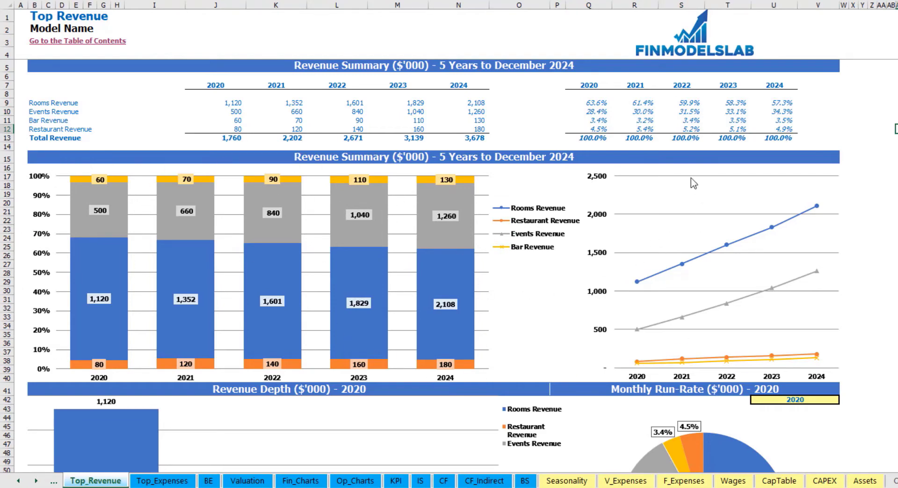
Set the year of the Revenue Depth and Monthly Run-Rate charts to 2022
{"action": "scroll", "coordinate": [421, 267], "scroll_direction": "down", "scroll_amount": 11}
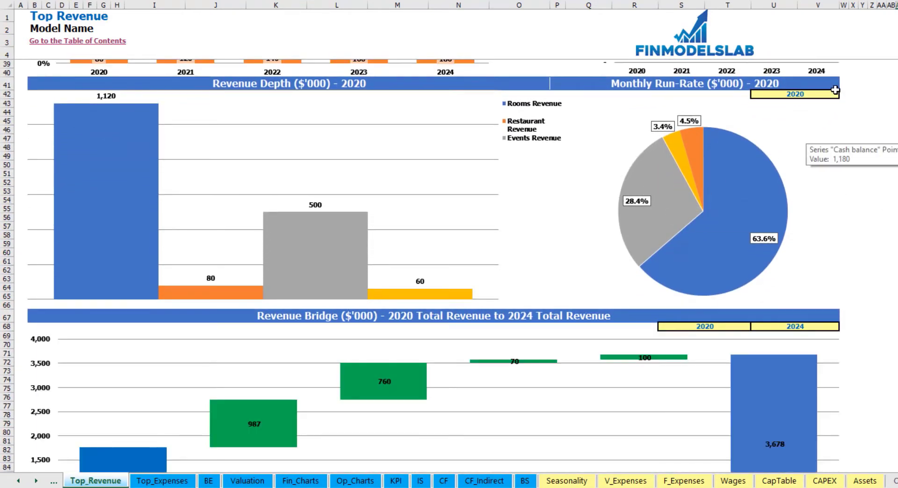
{"action": "left_click", "coordinate": [835, 95]}
{"action": "left_click", "coordinate": [844, 94]}
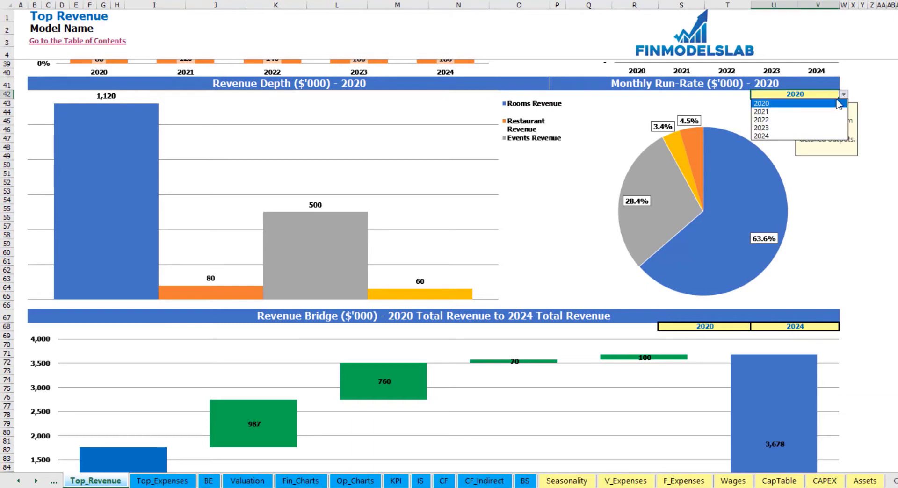
{"action": "left_click", "coordinate": [801, 120]}
{"action": "key", "text": "Return"}
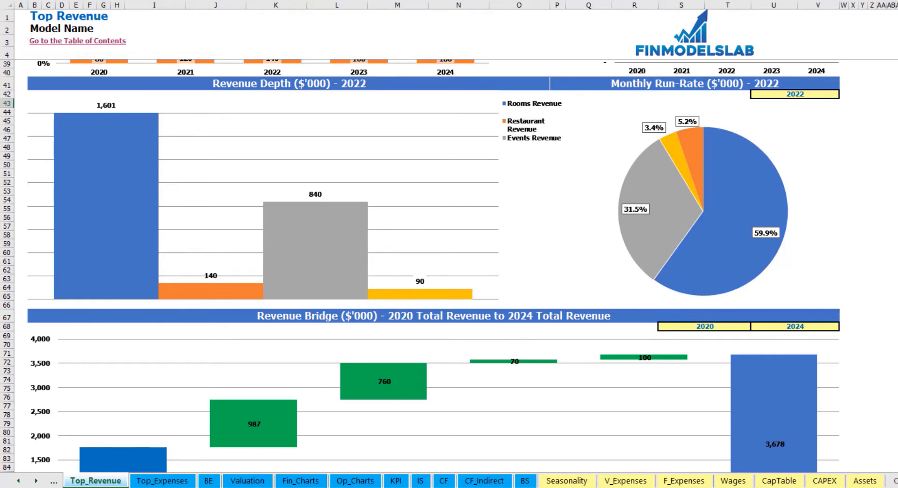
Set the Revenue Bridge chart to run from 2021 to 2023 total revenue and inspect its bars
{"action": "scroll", "coordinate": [422, 267], "scroll_direction": "down", "scroll_amount": 9}
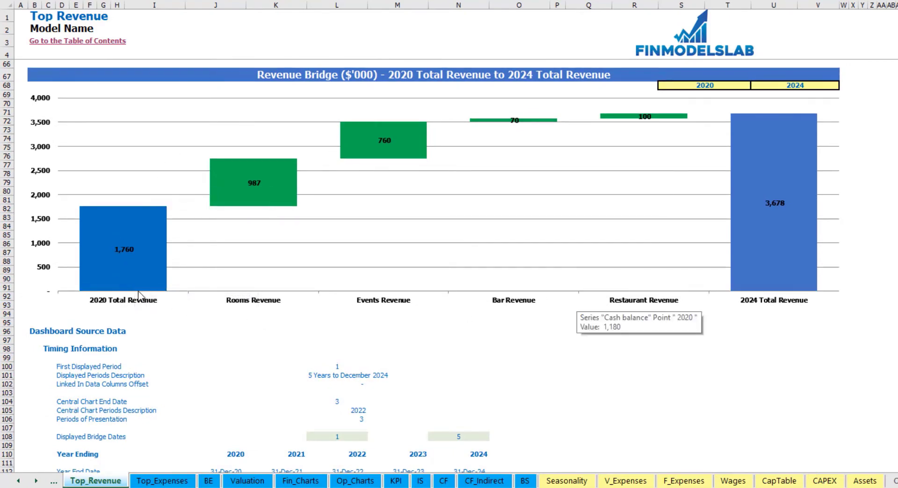
{"action": "left_click", "coordinate": [828, 84]}
{"action": "left_click", "coordinate": [844, 86]}
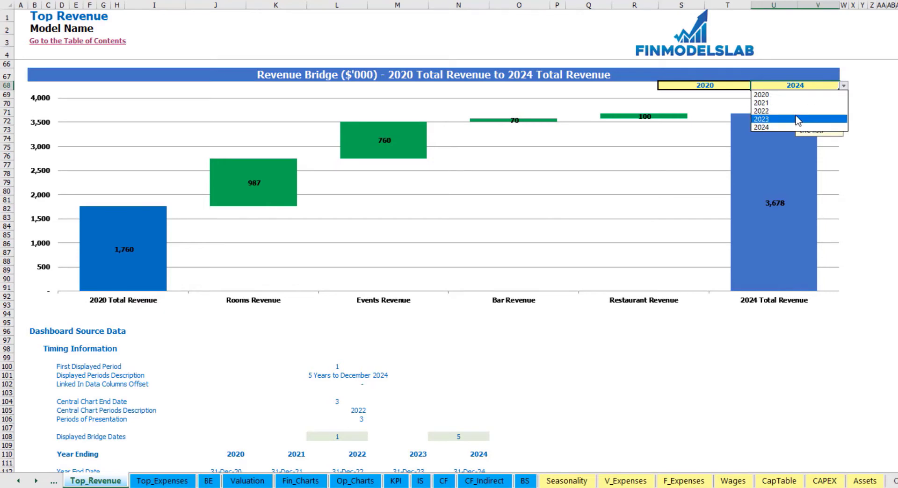
{"action": "left_click", "coordinate": [798, 119]}
{"action": "left_click", "coordinate": [733, 87]}
{"action": "left_click", "coordinate": [755, 86]}
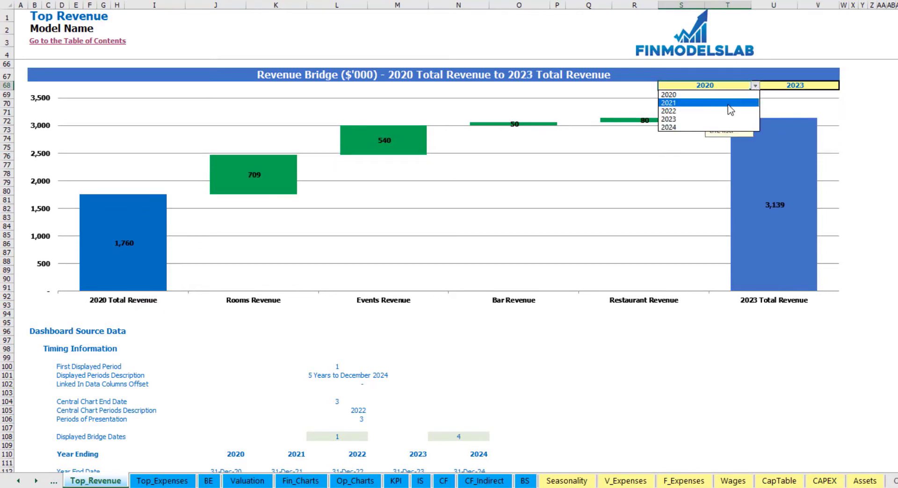
{"action": "left_click", "coordinate": [729, 103]}
{"action": "left_click", "coordinate": [777, 100]}
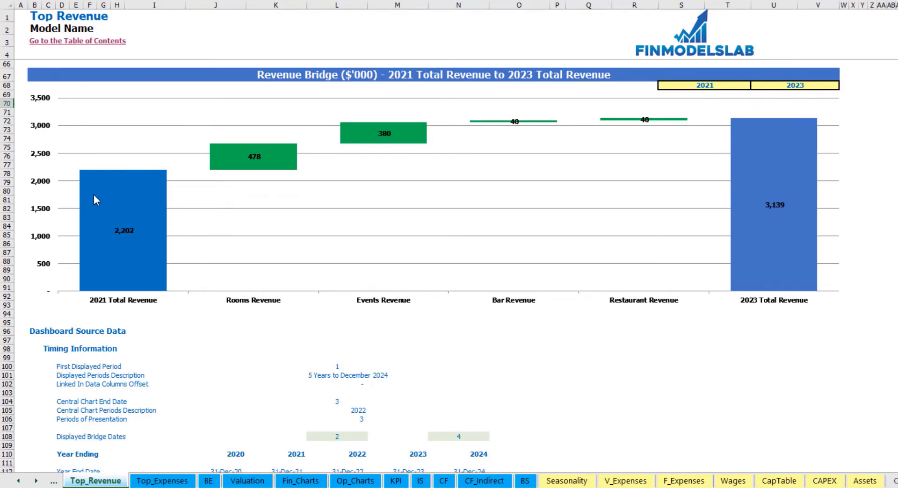
{"action": "mouse_move", "coordinate": [108, 282]}
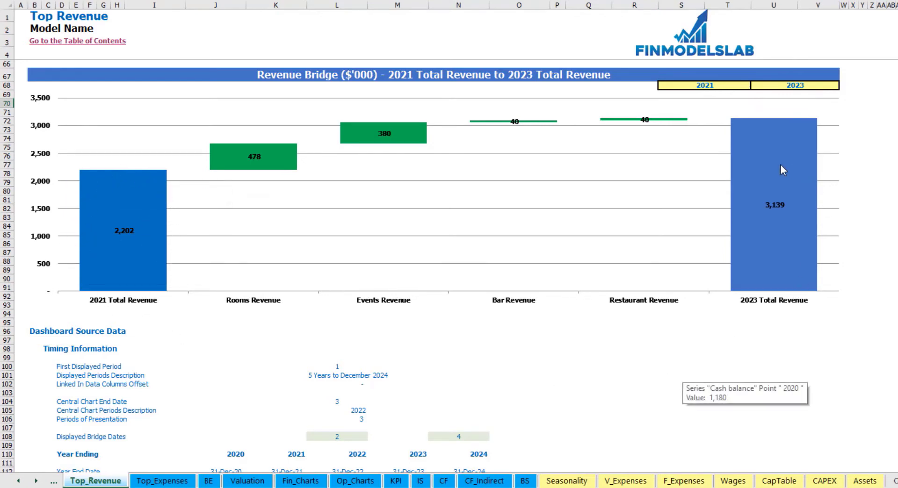
{"action": "mouse_move", "coordinate": [743, 256]}
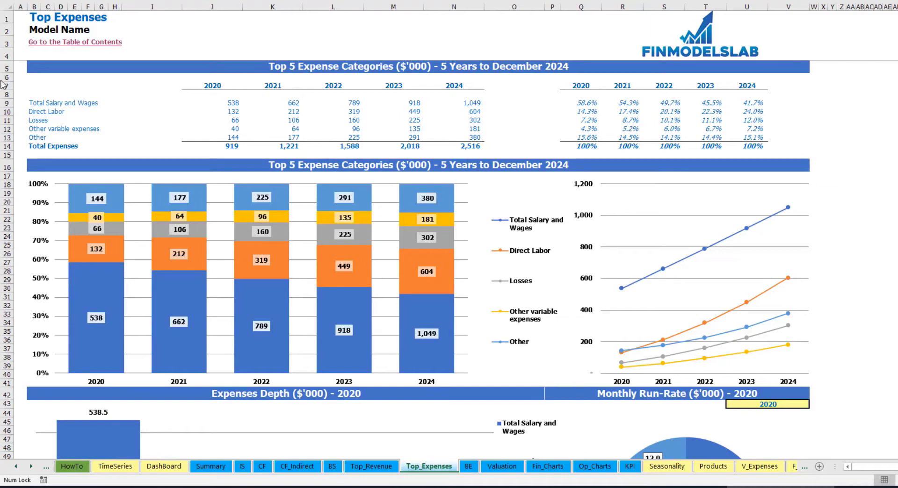
Examine the top five expense categories, their yearly amounts, the total expenses row and the percentage shares for 2020 to 2024
{"action": "left_click_drag", "start_coordinate": [35, 104], "coordinate": [33, 126]}
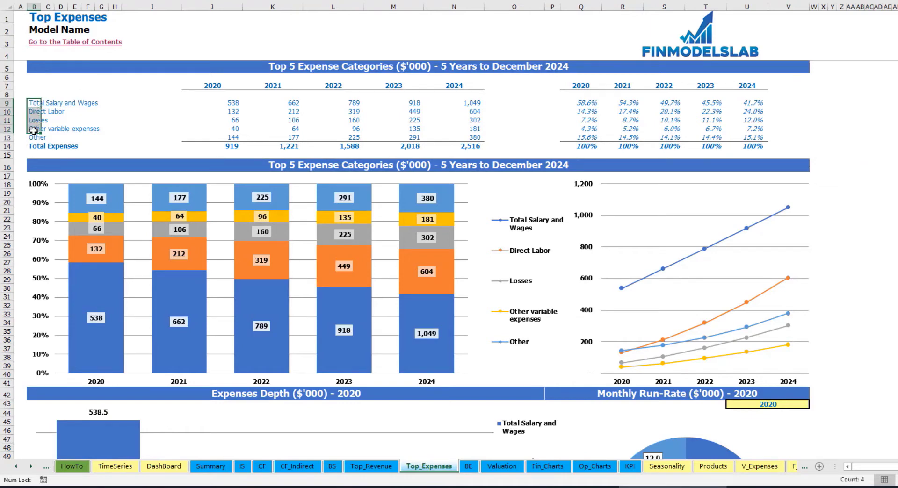
{"action": "left_click", "coordinate": [29, 138]}
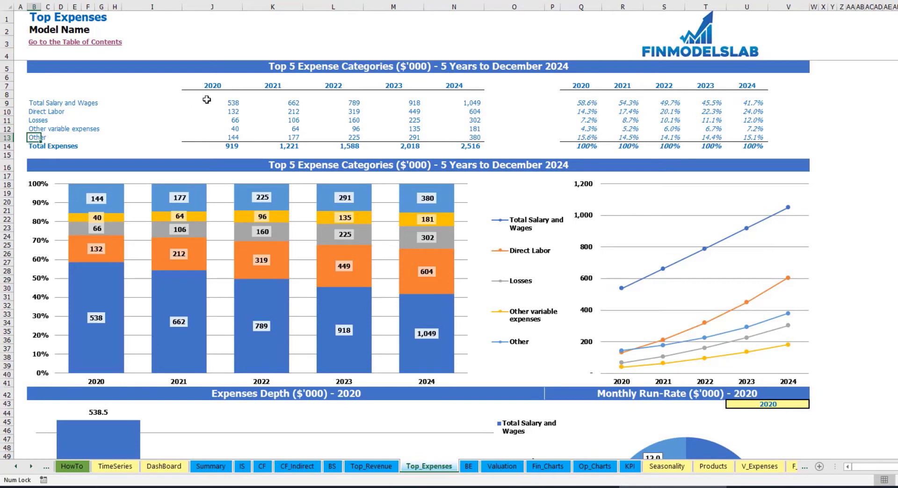
{"action": "left_click_drag", "start_coordinate": [212, 87], "coordinate": [443, 143]}
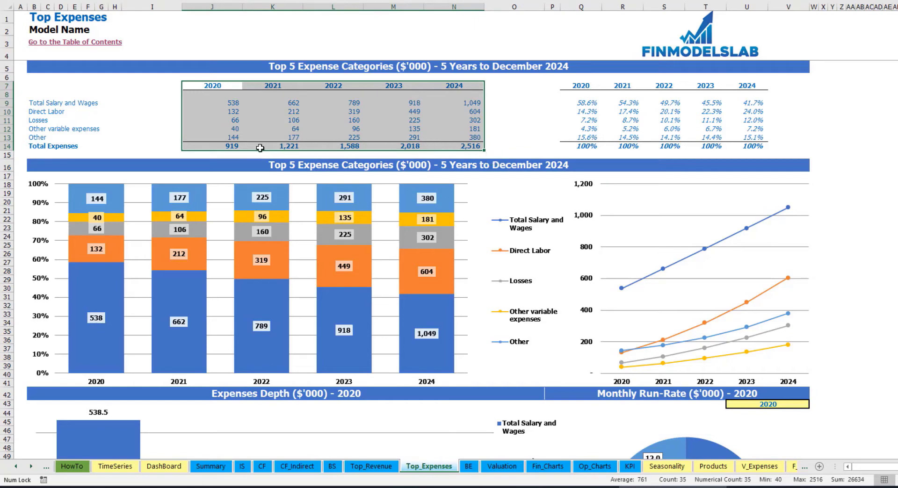
{"action": "left_click_drag", "start_coordinate": [228, 145], "coordinate": [451, 147]}
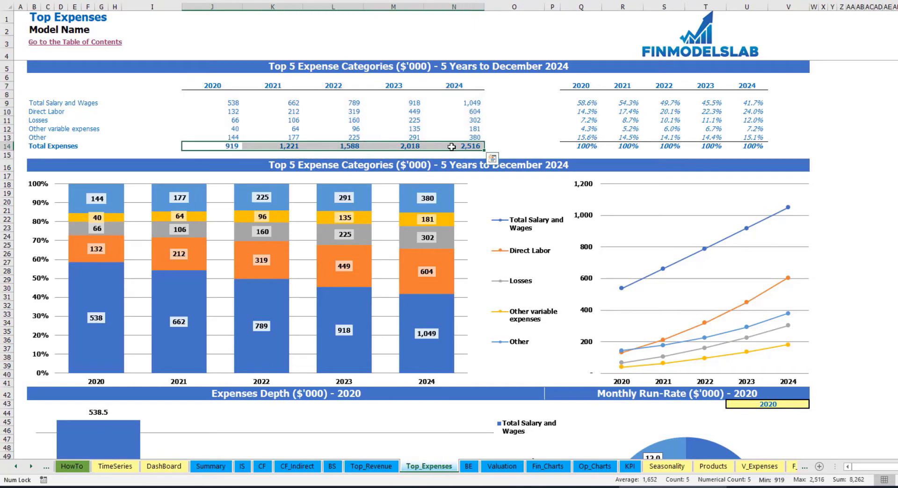
{"action": "left_click_drag", "start_coordinate": [582, 88], "coordinate": [761, 139]}
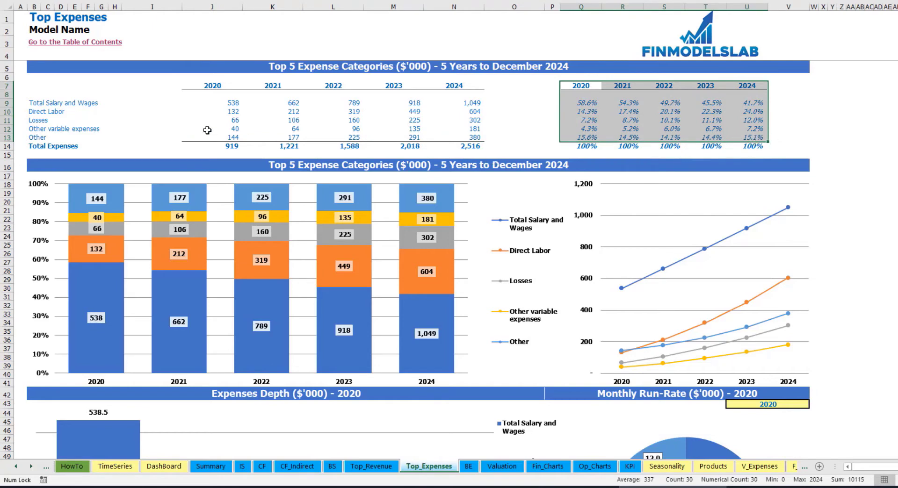
{"action": "left_click", "coordinate": [868, 137]}
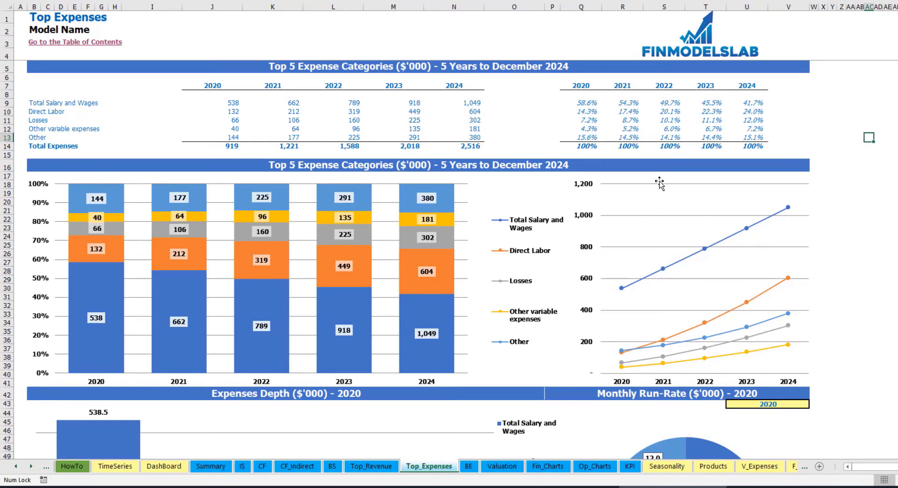
Set the year of the Expenses Depth and Monthly Run-Rate charts to 2021
{"action": "scroll", "coordinate": [897, 203], "scroll_direction": "down", "scroll_amount": 3}
{"action": "scroll", "coordinate": [897, 204], "scroll_direction": "down", "scroll_amount": 6}
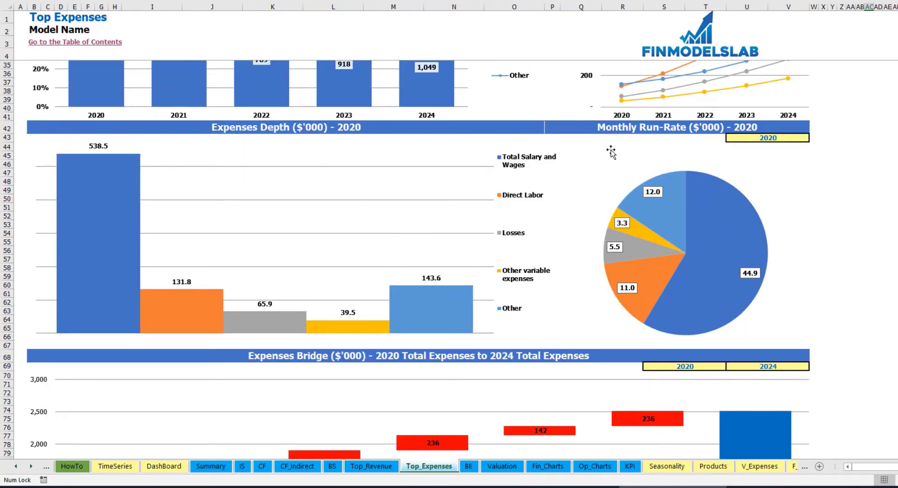
{"action": "left_click", "coordinate": [807, 137]}
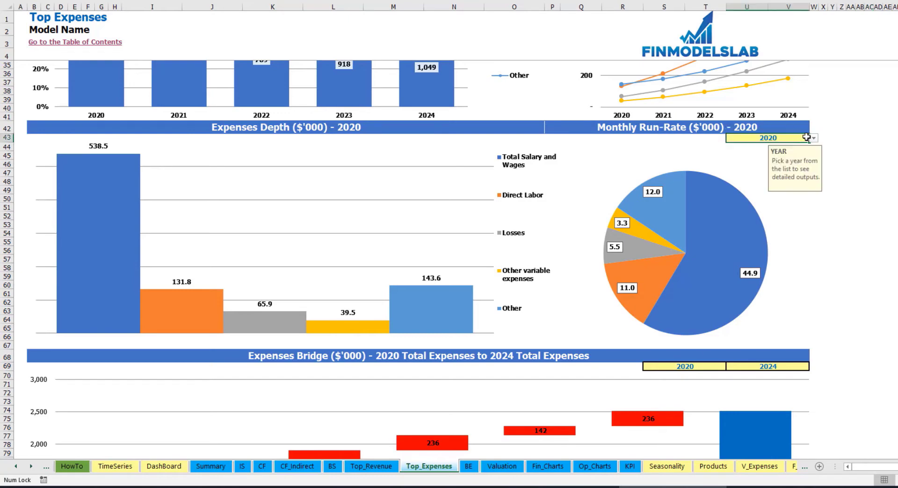
{"action": "left_click", "coordinate": [814, 139]}
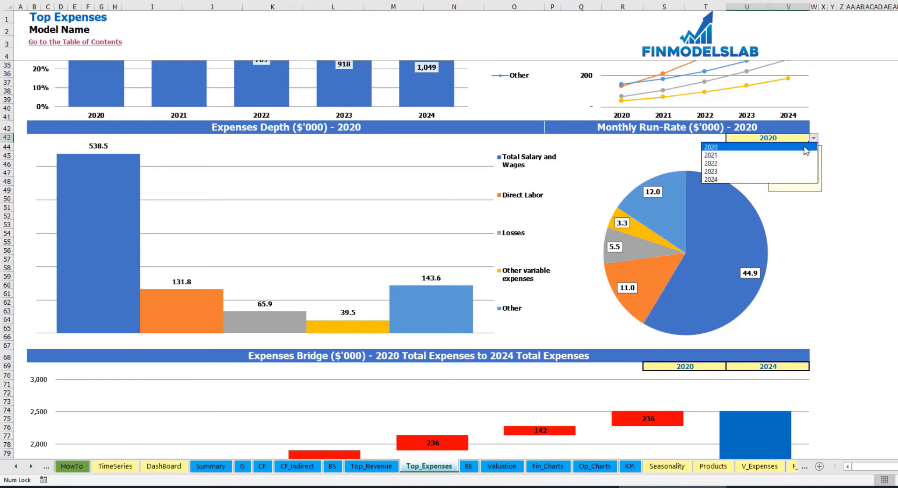
{"action": "left_click", "coordinate": [739, 156]}
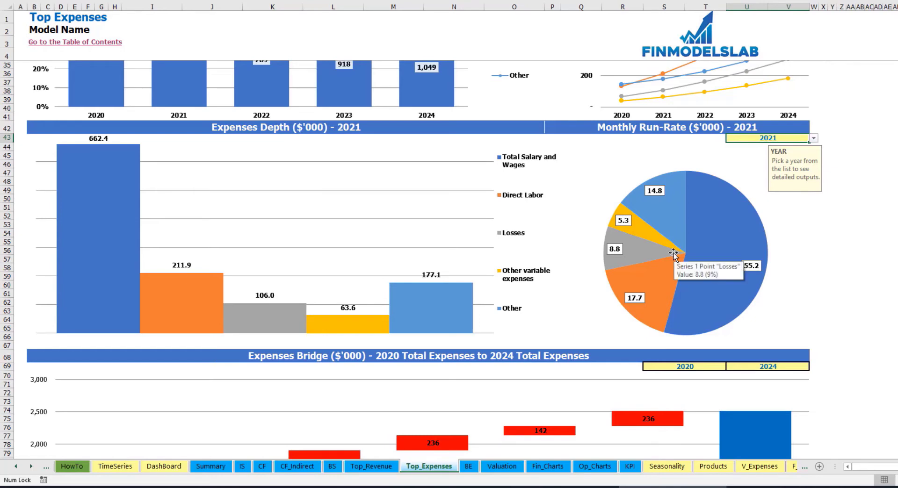
Inspect the Expenses Bridge chart and check the years available for its first and last year, leaving both selections as they are
{"action": "scroll", "coordinate": [674, 253], "scroll_direction": "down", "scroll_amount": 7}
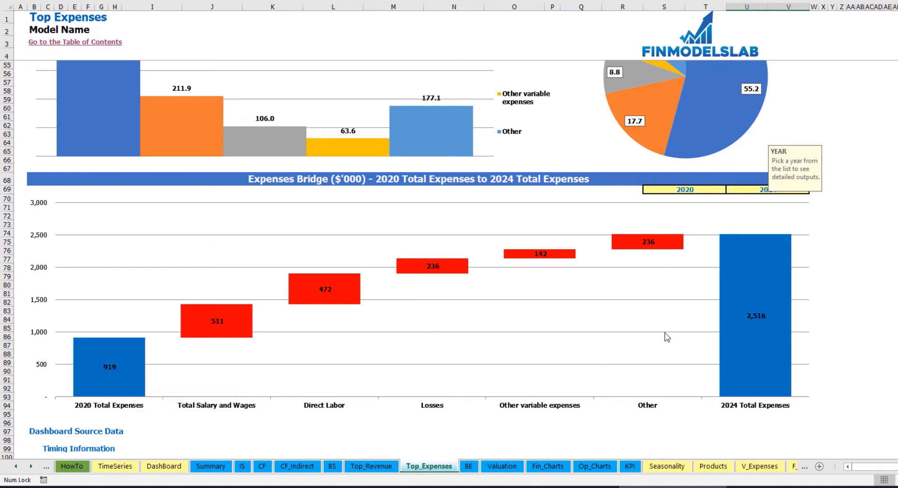
{"action": "left_click", "coordinate": [717, 189]}
{"action": "left_click", "coordinate": [787, 189]}
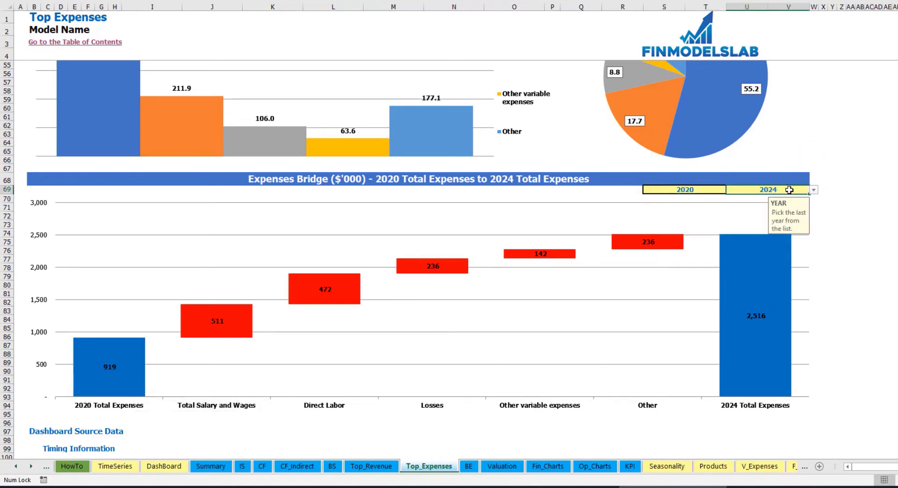
{"action": "left_click", "coordinate": [715, 188]}
{"action": "left_click", "coordinate": [730, 190]}
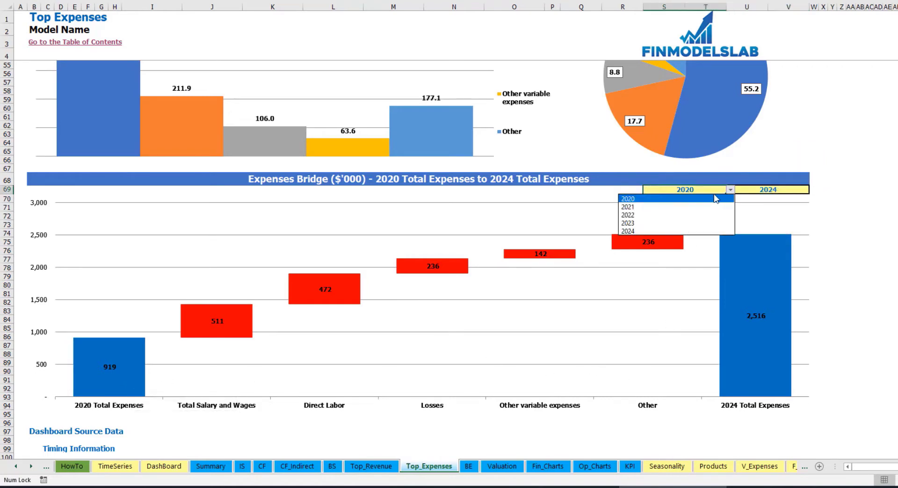
{"action": "key", "text": "Escape"}
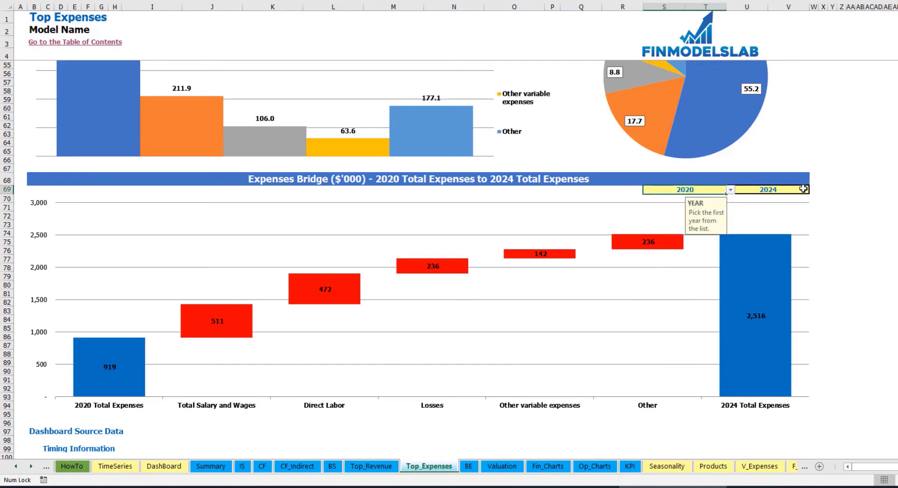
{"action": "left_click", "coordinate": [798, 189]}
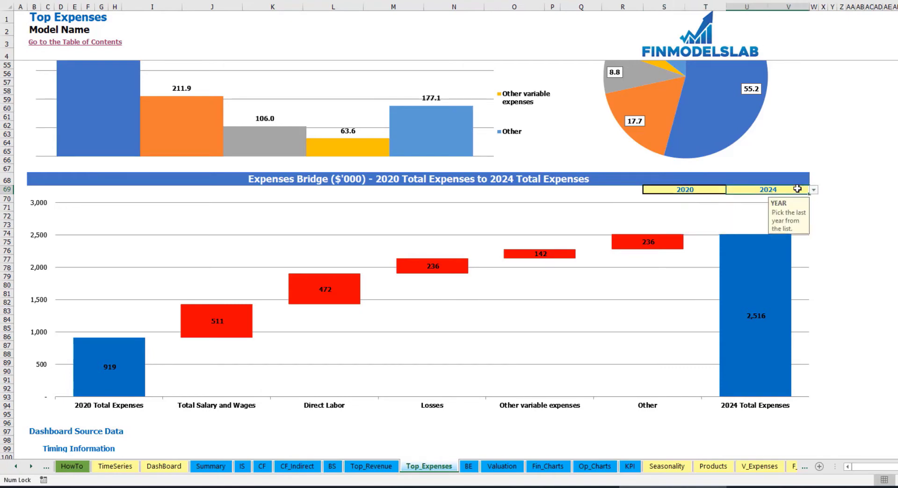
{"action": "left_click", "coordinate": [814, 190]}
{"action": "key", "text": "Escape"}
Open the Break Even Analysis sheet and review its chart of revenue, net profit after tax and break-even level
{"action": "left_click", "coordinate": [469, 466]}
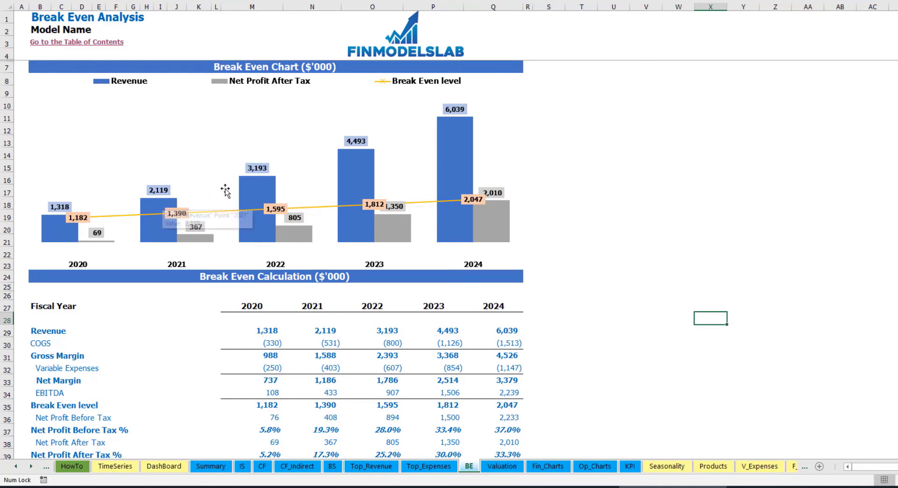
{"action": "mouse_move", "coordinate": [254, 192]}
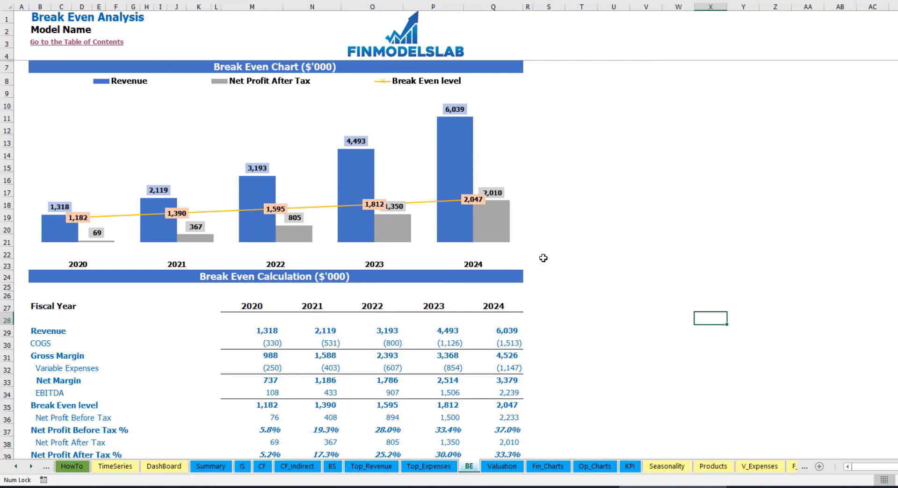
On the Valuation sheet, examine the WACC calculation: cost of equity and loans, resource shares and weighted average cost of capital
{"action": "left_click", "coordinate": [497, 468]}
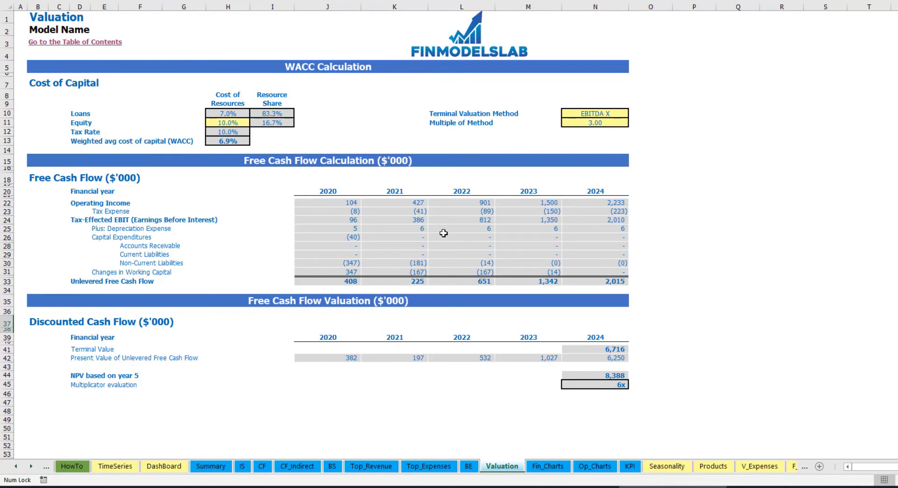
{"action": "left_click", "coordinate": [222, 122]}
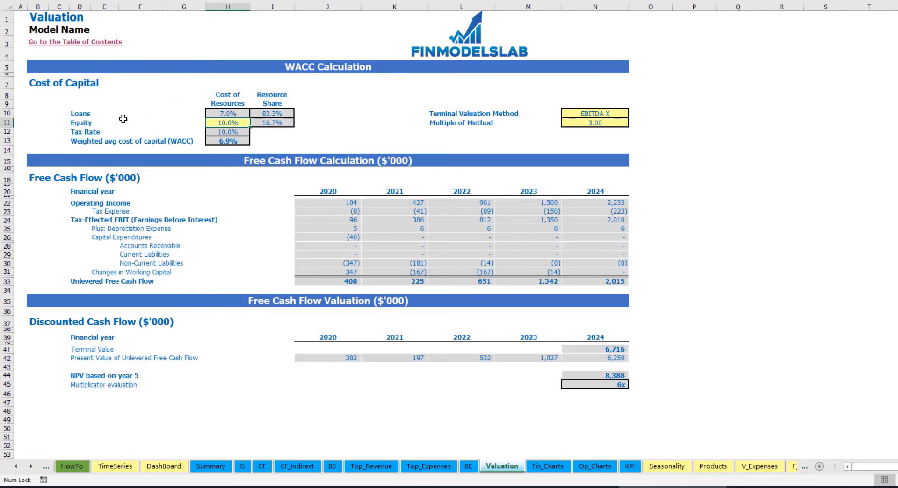
{"action": "left_click", "coordinate": [215, 113]}
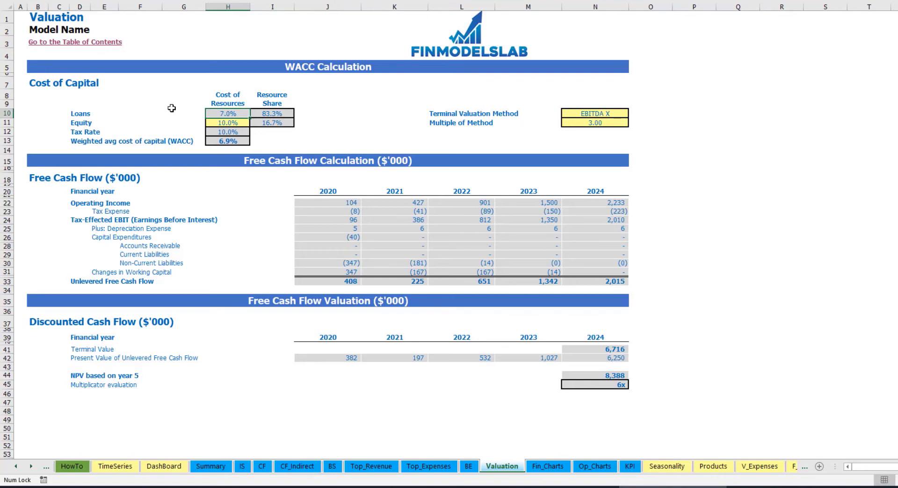
{"action": "left_click", "coordinate": [272, 115]}
{"action": "left_click_drag", "start_coordinate": [271, 117], "coordinate": [272, 123]}
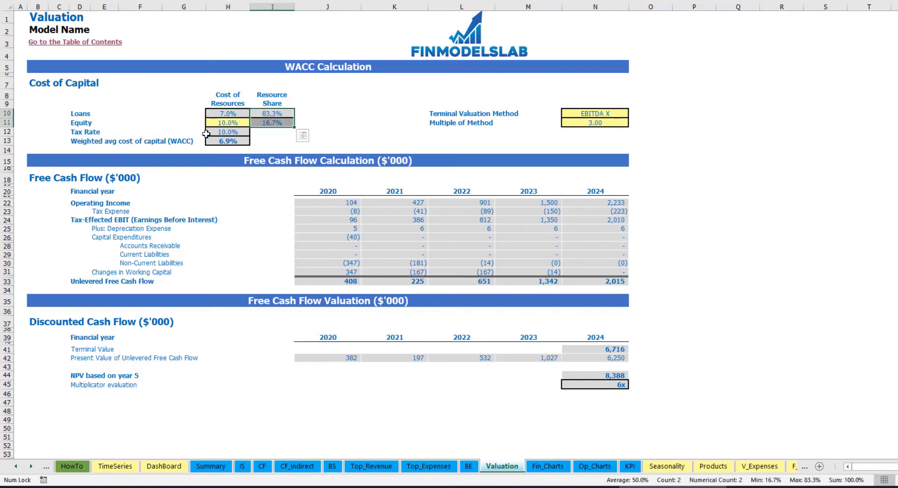
{"action": "left_click", "coordinate": [230, 141]}
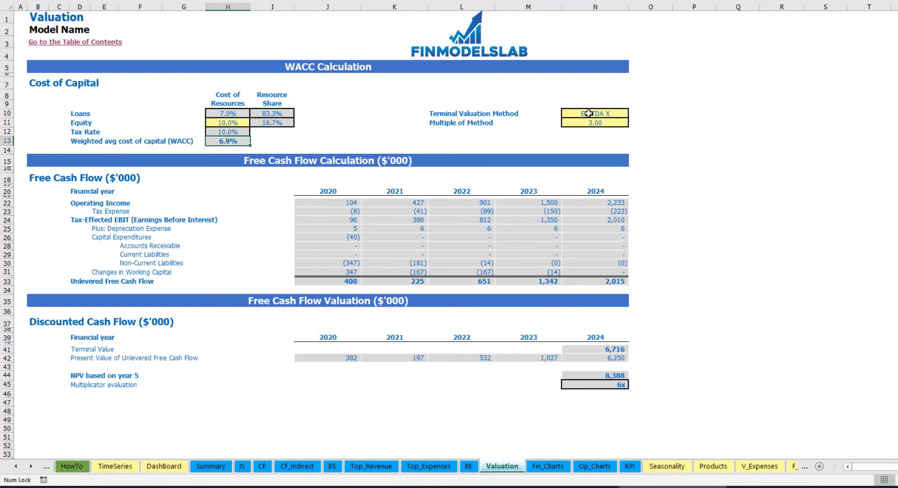
Set the Terminal Valuation Method to Revenue X and check the Multiple of Method input
{"action": "left_click", "coordinate": [604, 114]}
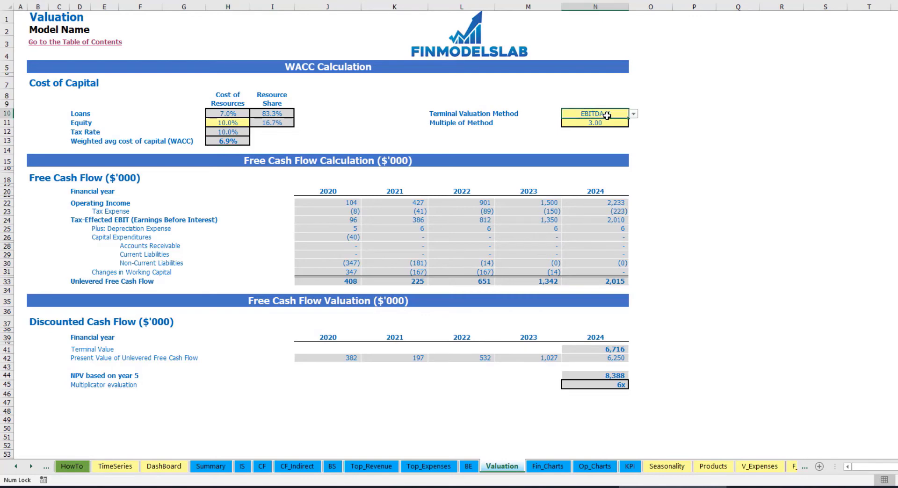
{"action": "left_click", "coordinate": [634, 114]}
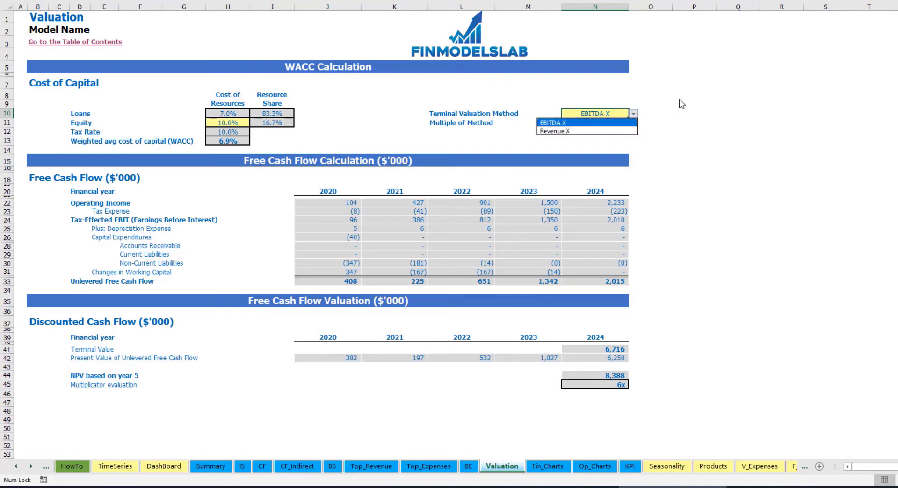
{"action": "left_click", "coordinate": [625, 132]}
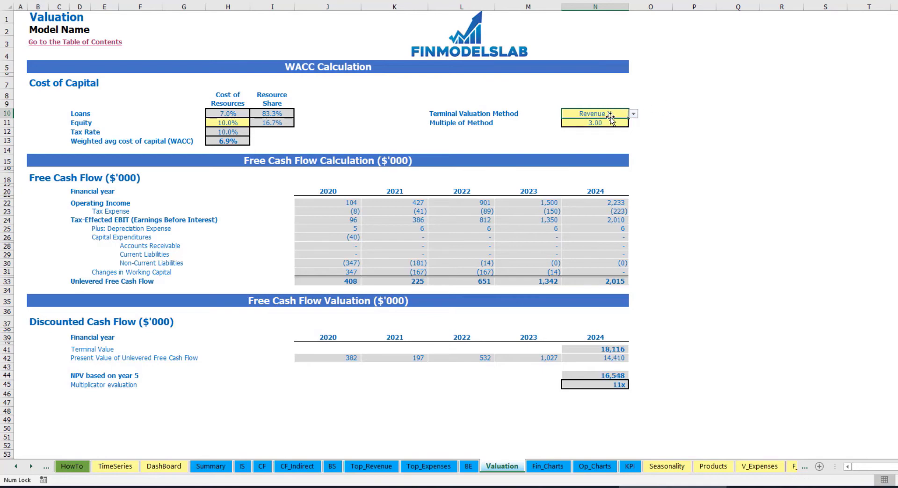
{"action": "left_click", "coordinate": [588, 123]}
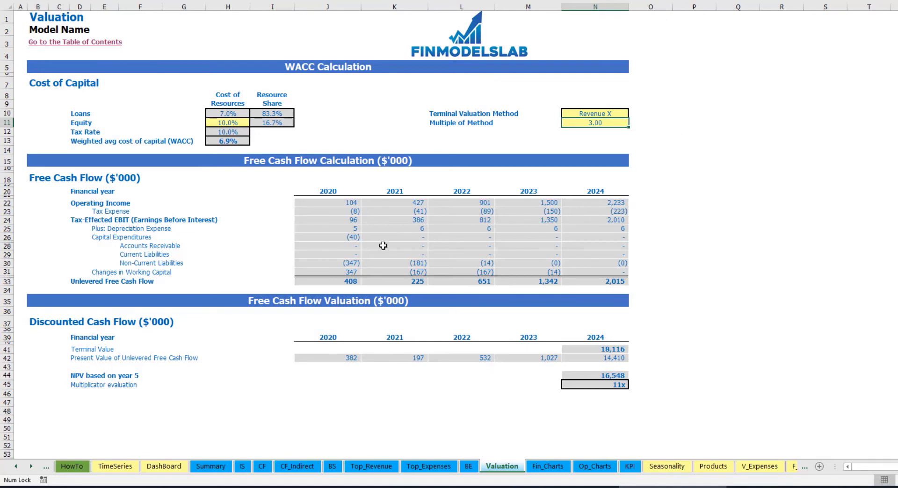
Examine the terminal value, the unlevered free cash flow for 2020 to 2024 and the valuation results below them
{"action": "left_click", "coordinate": [586, 350]}
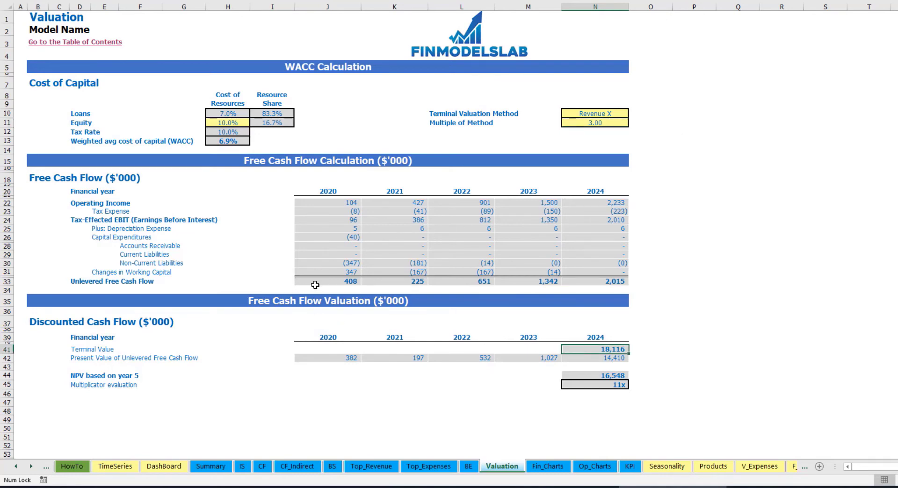
{"action": "left_click_drag", "start_coordinate": [317, 281], "coordinate": [593, 282]}
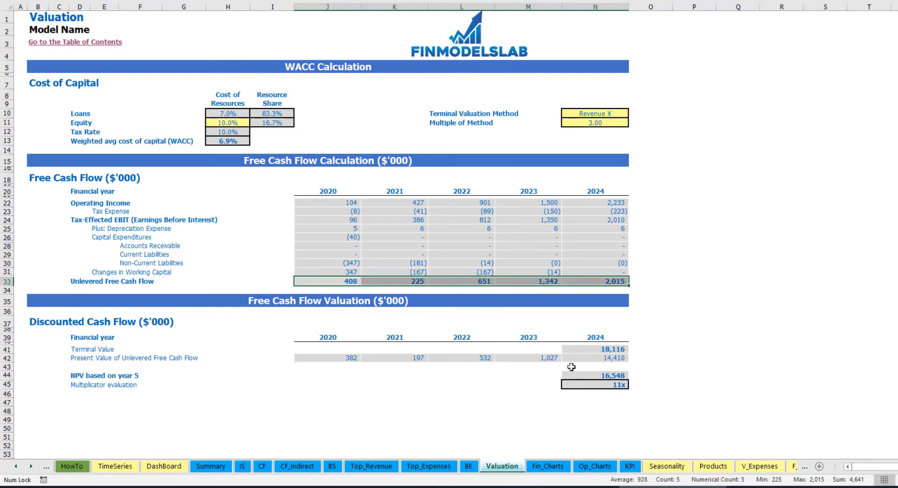
{"action": "left_click", "coordinate": [613, 383]}
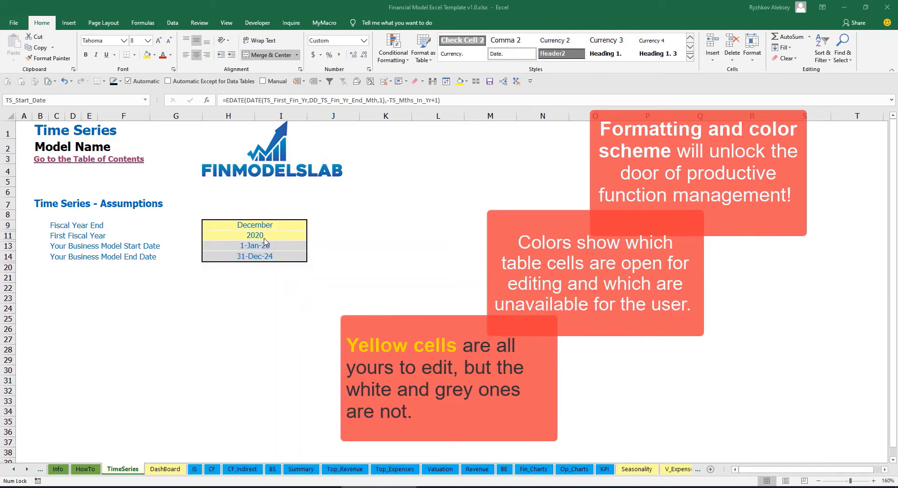
In the Financial Model Excel Template workbook, look through the colour-coded sheet names forward to the grey calculation sheets at the end
{"action": "left_click_drag", "start_coordinate": [28, 471], "coordinate": [16, 471]}
{"action": "left_click", "coordinate": [15, 473]}
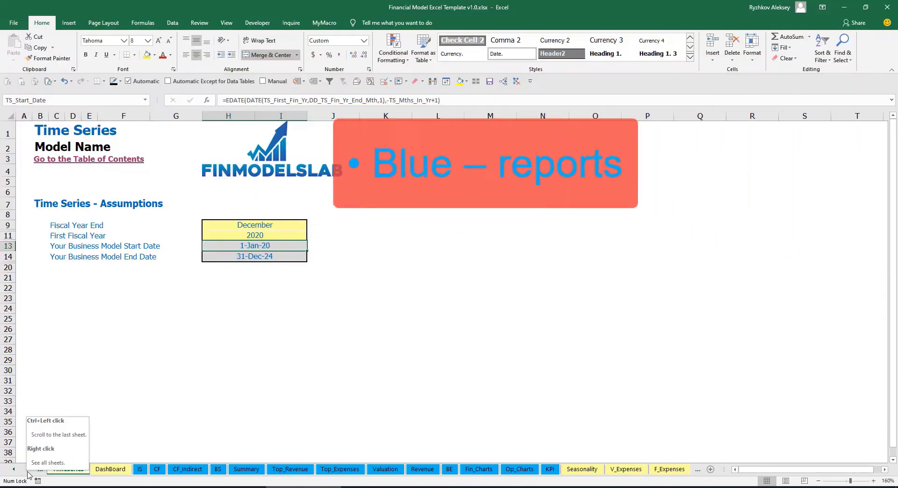
{"action": "left_click", "coordinate": [28, 472]}
{"action": "left_click", "coordinate": [27, 472]}
{"action": "left_click", "coordinate": [27, 472]}
{"action": "left_click", "coordinate": [27, 472]}
{"action": "left_click", "coordinate": [28, 472]}
{"action": "left_click", "coordinate": [27, 472]}
{"action": "left_click", "coordinate": [27, 472]}
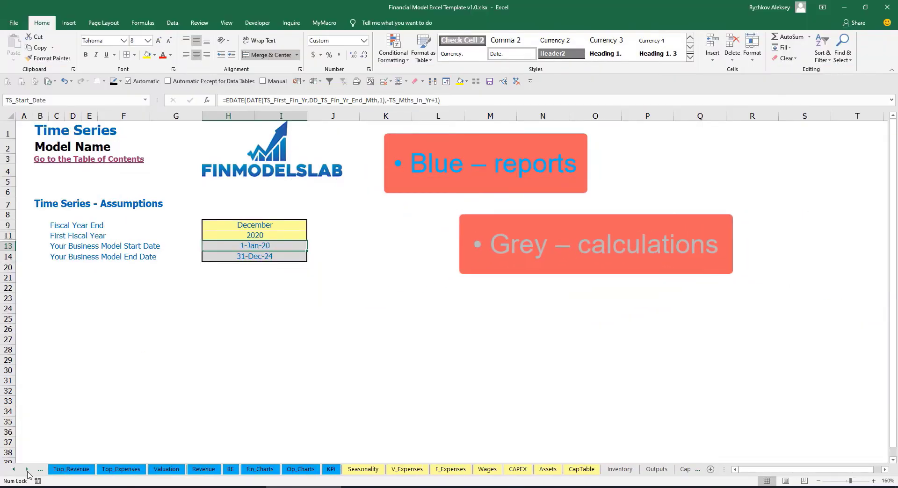
{"action": "left_click", "coordinate": [27, 472]}
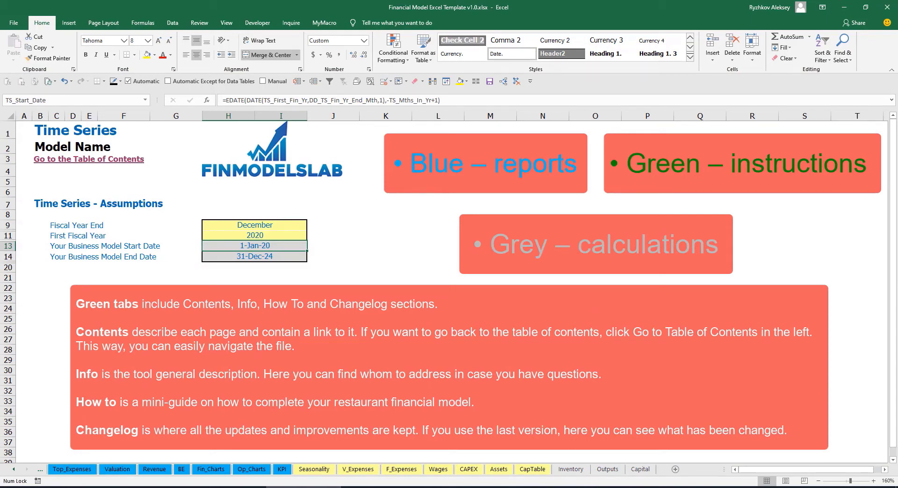
Go back through the sheet names to the green instruction sheets: Contents, Changelog, Info and HowTo
{"action": "left_click", "coordinate": [13, 469]}
{"action": "left_click", "coordinate": [13, 470]}
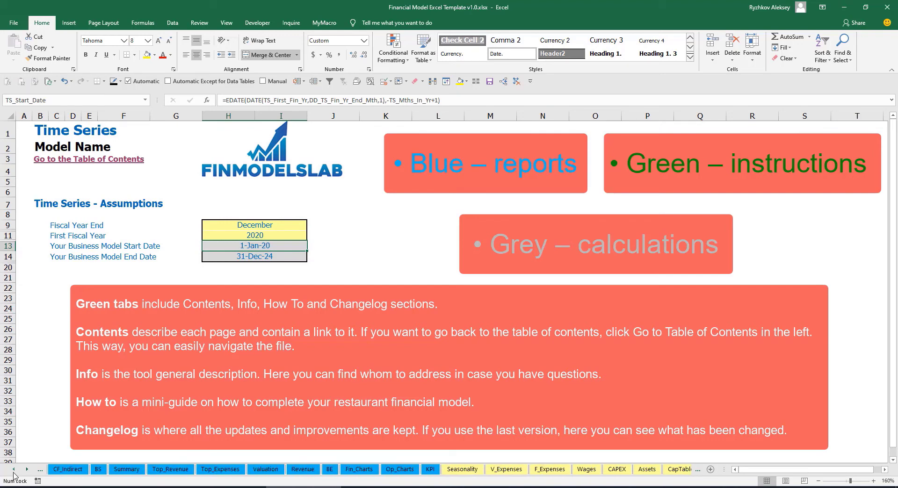
{"action": "left_click", "coordinate": [13, 470]}
{"action": "left_click", "coordinate": [13, 471]}
{"action": "left_click", "coordinate": [14, 471]}
{"action": "left_click", "coordinate": [14, 470]}
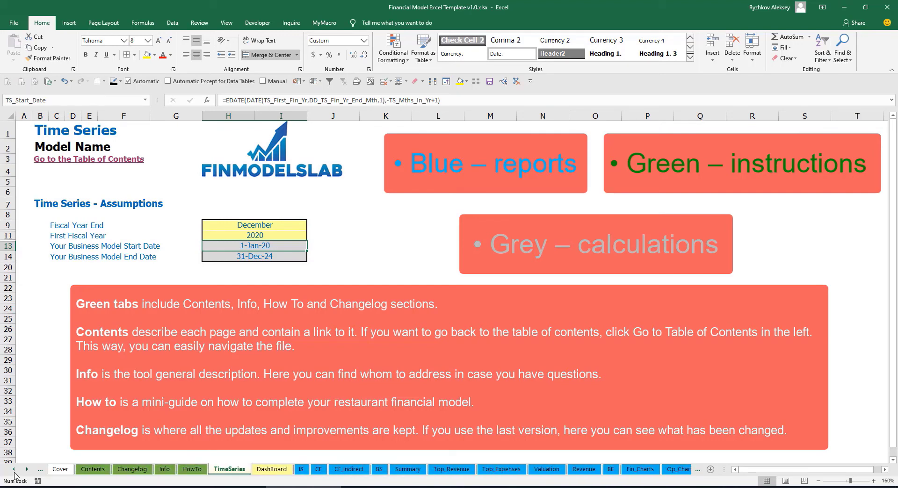
{"action": "left_click", "coordinate": [13, 471]}
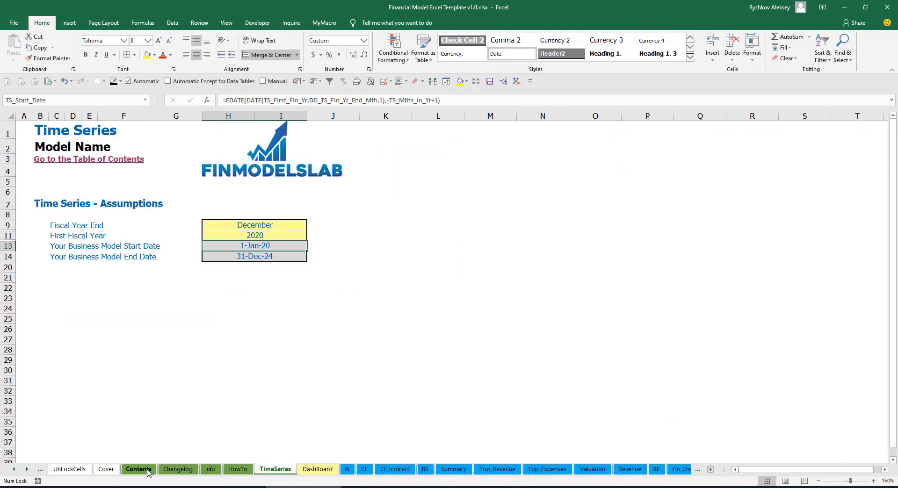
Open the Contents sheet, follow its Financial Statements Summary link and return to the table of contents
{"action": "left_click", "coordinate": [140, 470]}
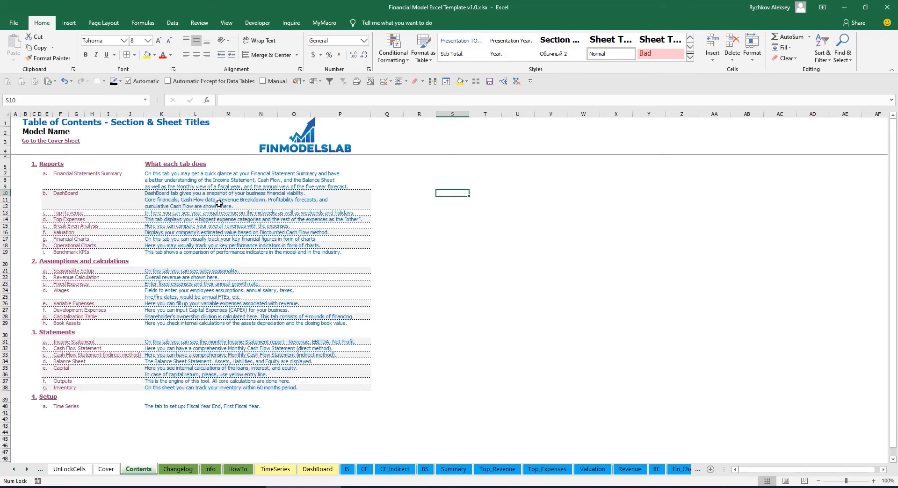
{"action": "left_click", "coordinate": [78, 179]}
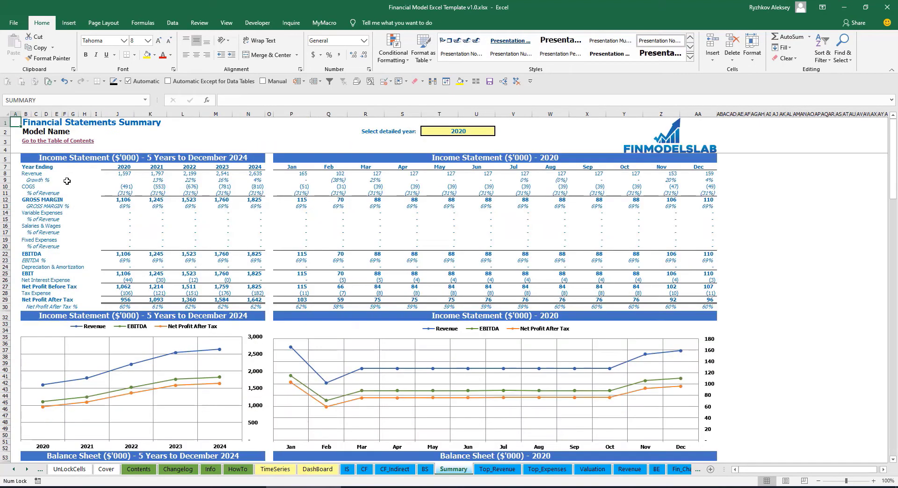
{"action": "left_click", "coordinate": [28, 143]}
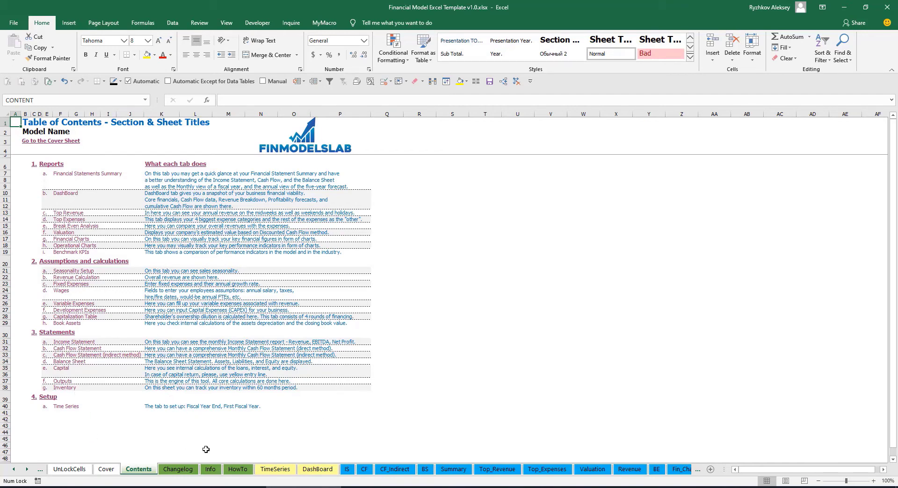
Open the HowTo sheet and read through its guidance, from Cover and Time Series down to the expense, wages and book assets sections
{"action": "left_click", "coordinate": [238, 471]}
{"action": "scroll", "coordinate": [106, 301], "scroll_direction": "up", "scroll_amount": 20}
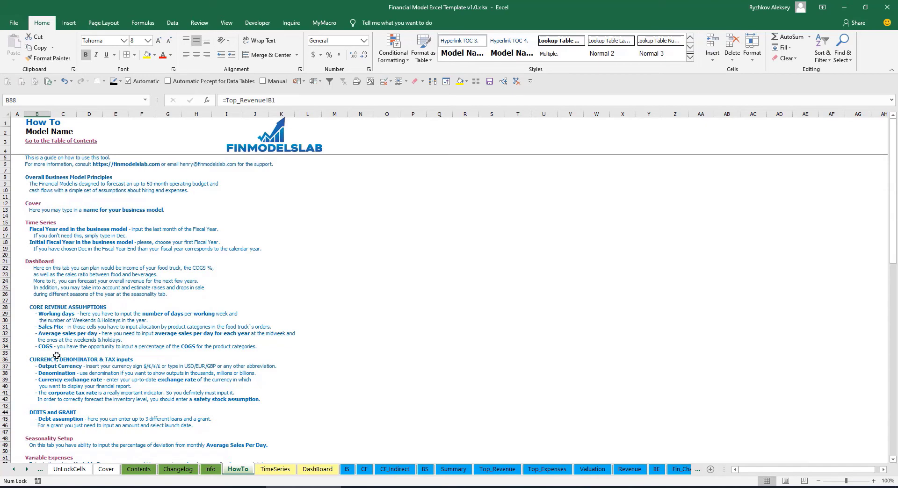
{"action": "scroll", "coordinate": [45, 311], "scroll_direction": "down", "scroll_amount": 3}
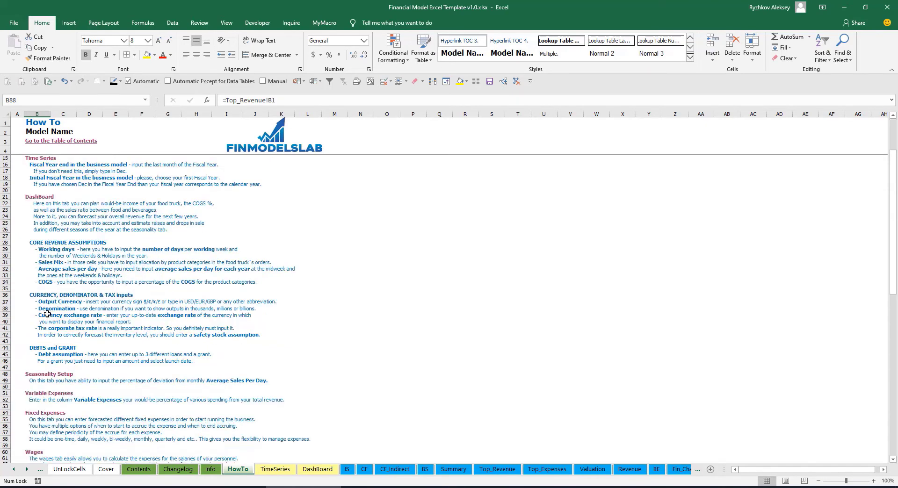
{"action": "scroll", "coordinate": [54, 326], "scroll_direction": "down", "scroll_amount": 3}
{"action": "scroll", "coordinate": [46, 353], "scroll_direction": "down", "scroll_amount": 6}
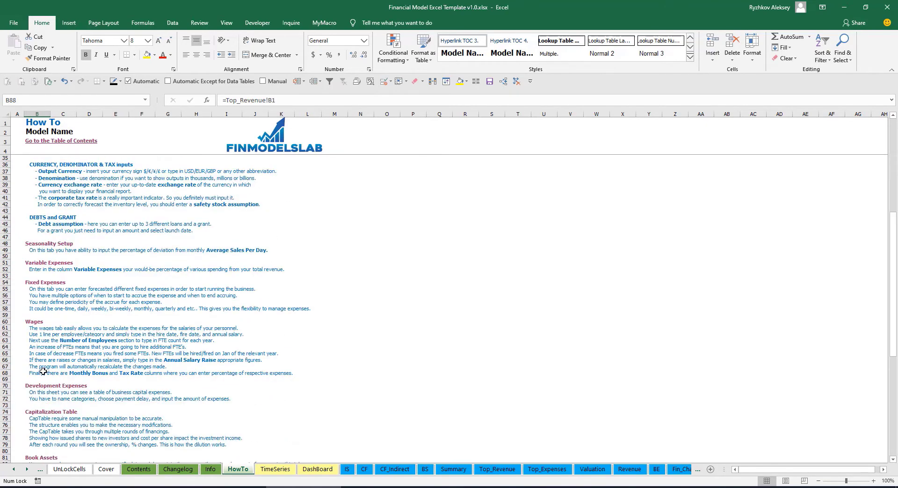
{"action": "scroll", "coordinate": [44, 370], "scroll_direction": "up", "scroll_amount": 12}
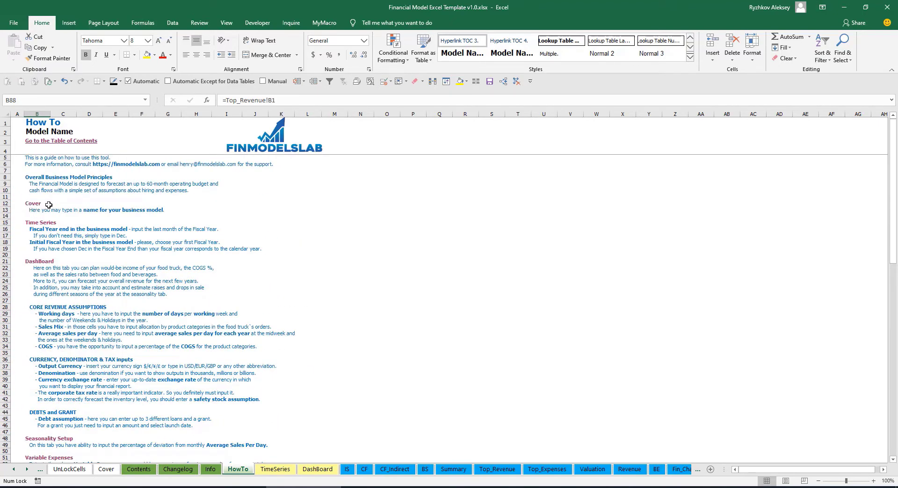
{"action": "scroll", "coordinate": [37, 293], "scroll_direction": "down", "scroll_amount": 10}
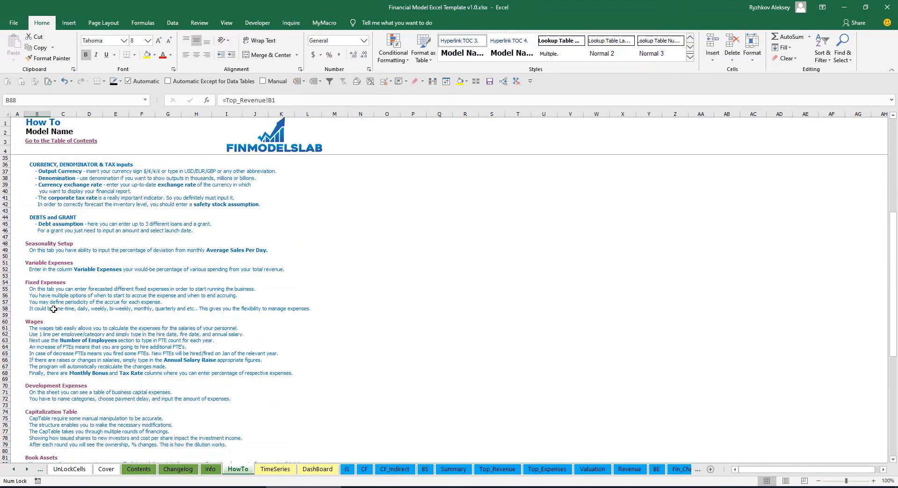
{"action": "scroll", "coordinate": [42, 269], "scroll_direction": "down", "scroll_amount": 3}
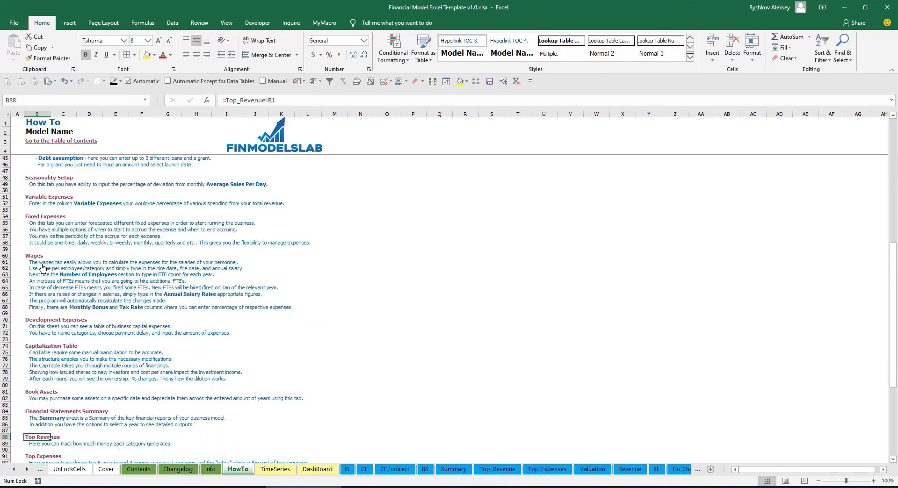
{"action": "left_click", "coordinate": [31, 394]}
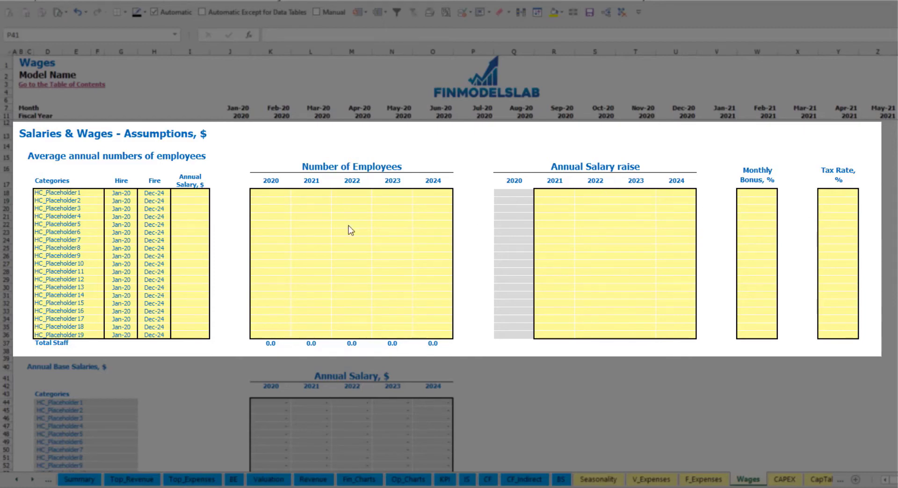
On the Wages sheet, rename the first staff category to CFO and set its hire date to Mar-20
{"action": "left_click", "coordinate": [91, 193]}
{"action": "type", "text": "CFO"}
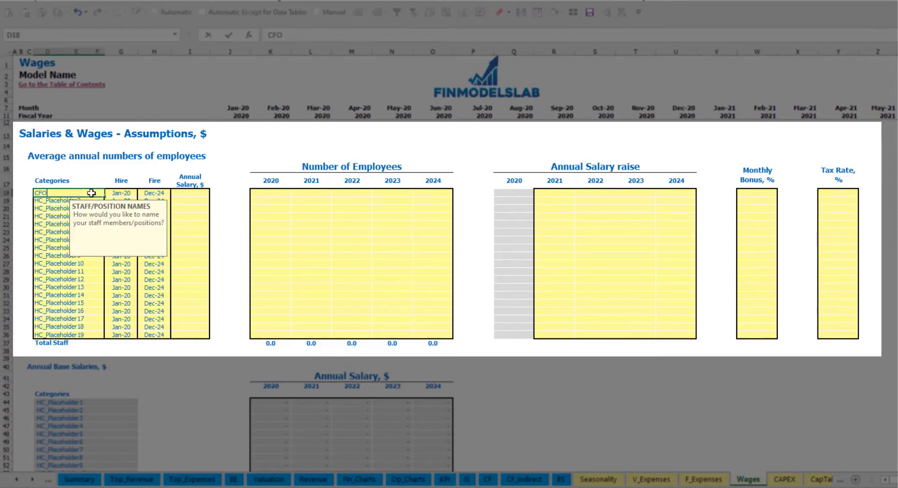
{"action": "left_click", "coordinate": [127, 194]}
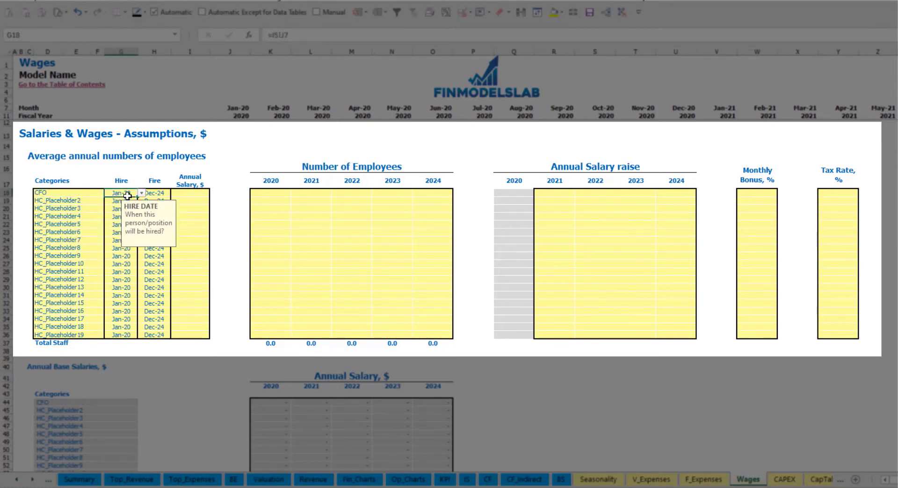
{"action": "left_click", "coordinate": [140, 193]}
{"action": "left_click", "coordinate": [140, 210]}
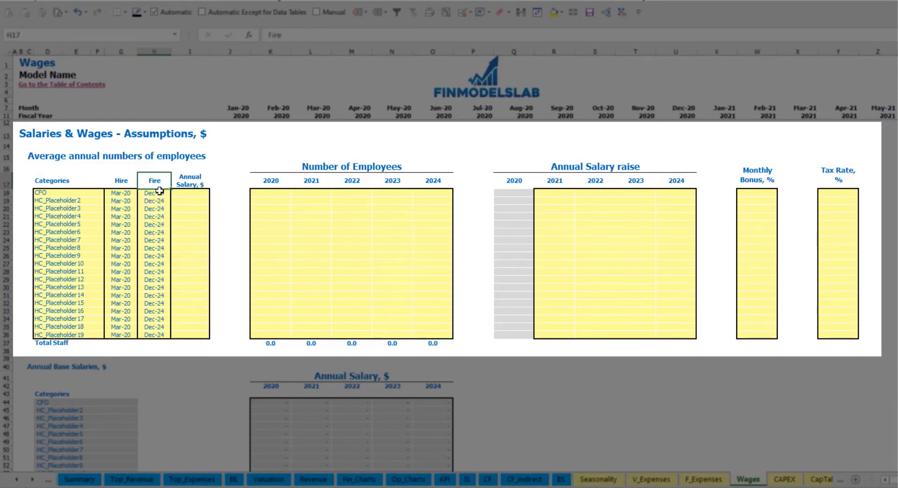
Check the CFO's fire date and set the CFO's annual salary to 50,000
{"action": "left_click", "coordinate": [161, 193]}
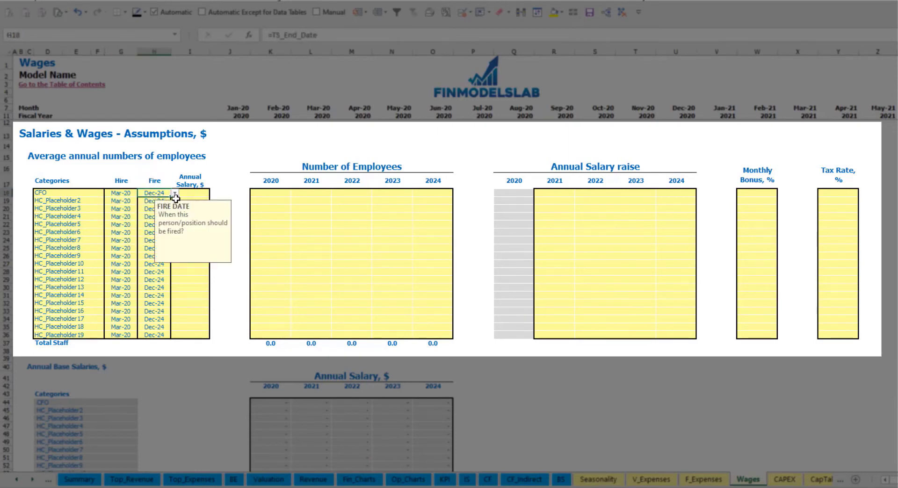
{"action": "left_click", "coordinate": [193, 195]}
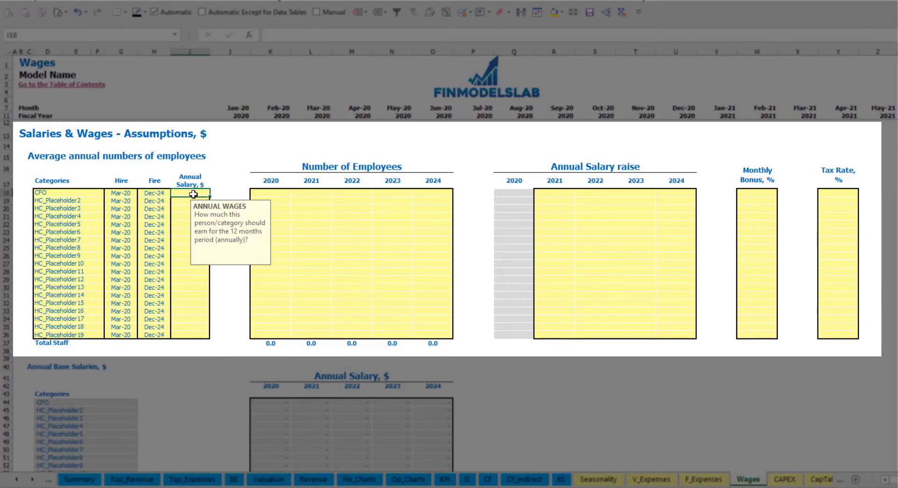
{"action": "type", "text": "50,"}
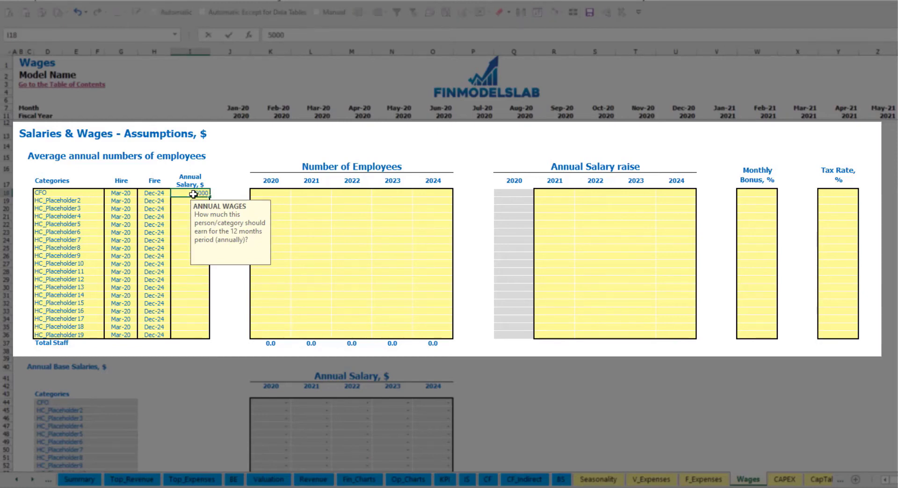
{"action": "type", "text": "000"}
Enter 1 CFO employee for each year from 2020 to 2024
{"action": "left_click", "coordinate": [282, 196]}
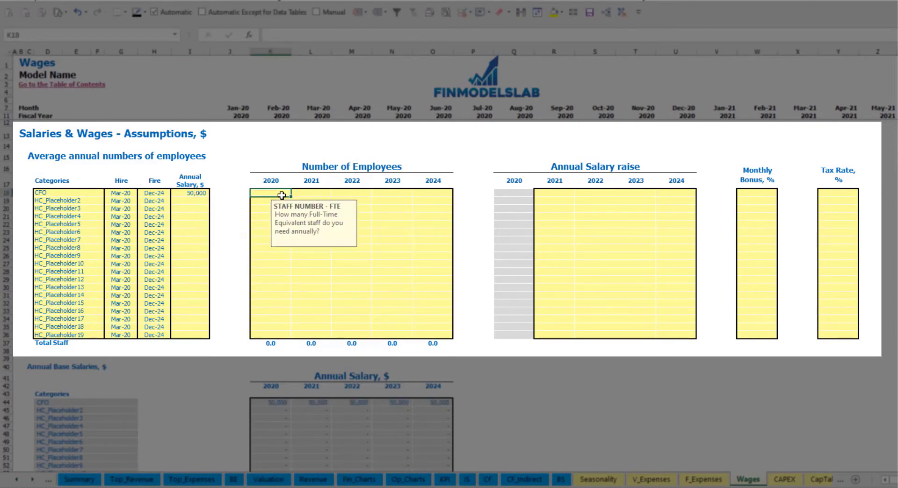
{"action": "type", "text": "1"}
{"action": "key", "text": "Tab"}
{"action": "type", "text": "1"}
{"action": "key", "text": "Tab"}
{"action": "type", "text": "1"}
{"action": "key", "text": "Tab"}
{"action": "type", "text": "1"}
{"action": "key", "text": "Tab"}
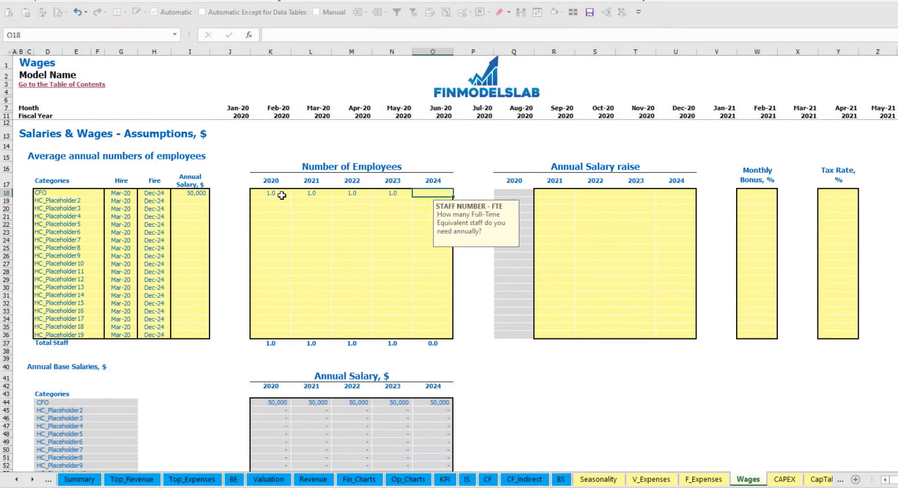
{"action": "key", "text": "Tab"}
Examine the Annual Base Salaries and the CFO's monthly Total Staff Numbers across the forecast period, returning to the wage assumptions
{"action": "scroll", "coordinate": [479, 267], "scroll_direction": "down", "scroll_amount": 3}
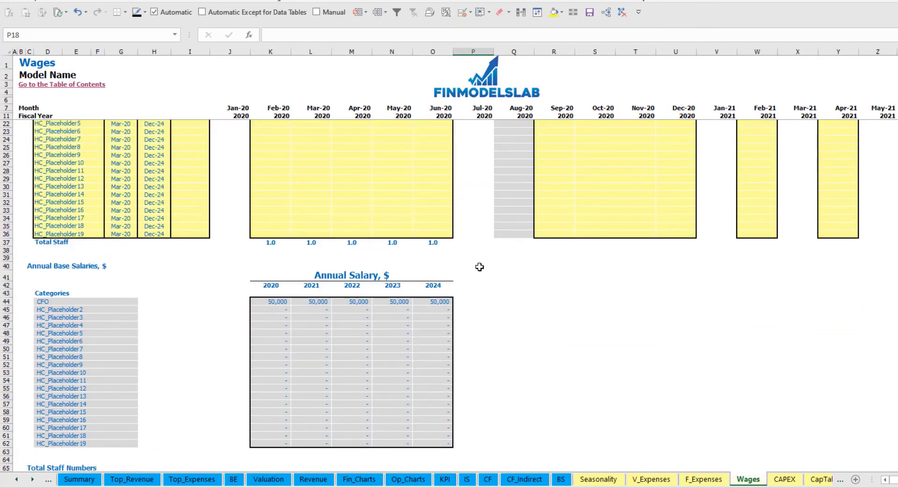
{"action": "scroll", "coordinate": [492, 252], "scroll_direction": "up", "scroll_amount": 3}
{"action": "scroll", "coordinate": [356, 328], "scroll_direction": "down", "scroll_amount": 13}
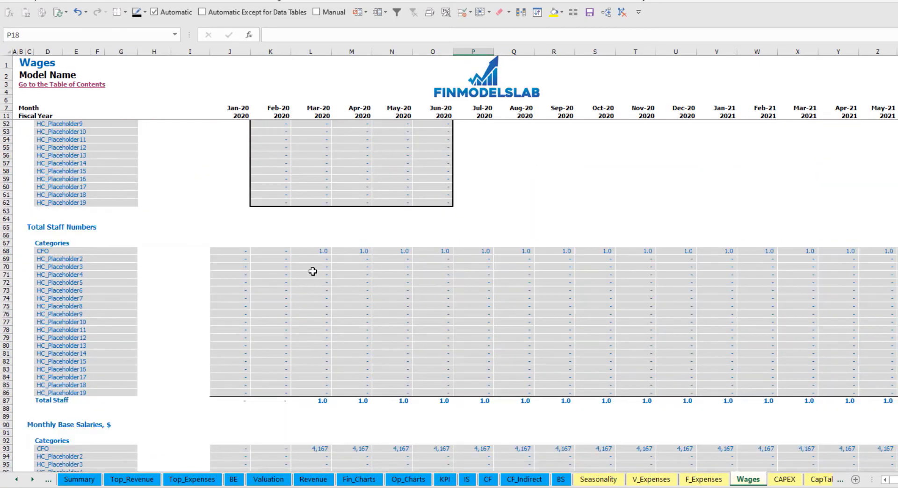
{"action": "left_click", "coordinate": [324, 250]}
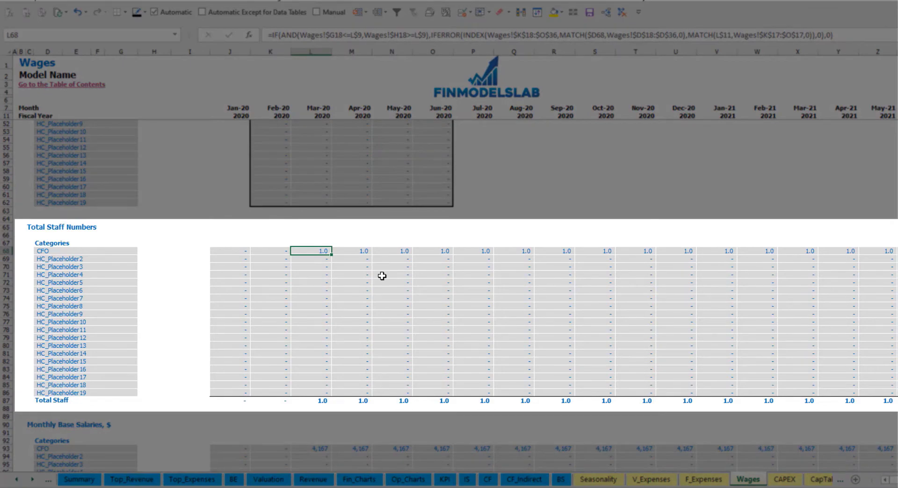
{"action": "key", "text": "ctrl+Right"}
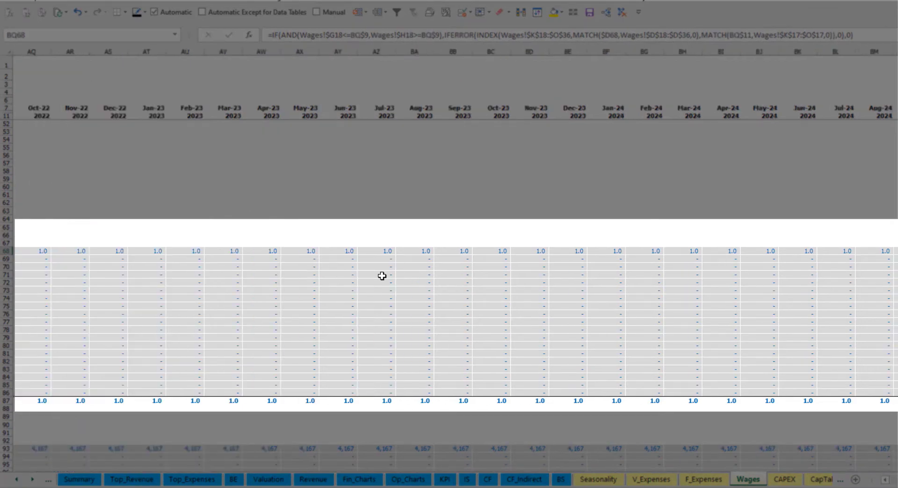
{"action": "key", "text": "Home"}
{"action": "scroll", "coordinate": [384, 257], "scroll_direction": "up", "scroll_amount": 15}
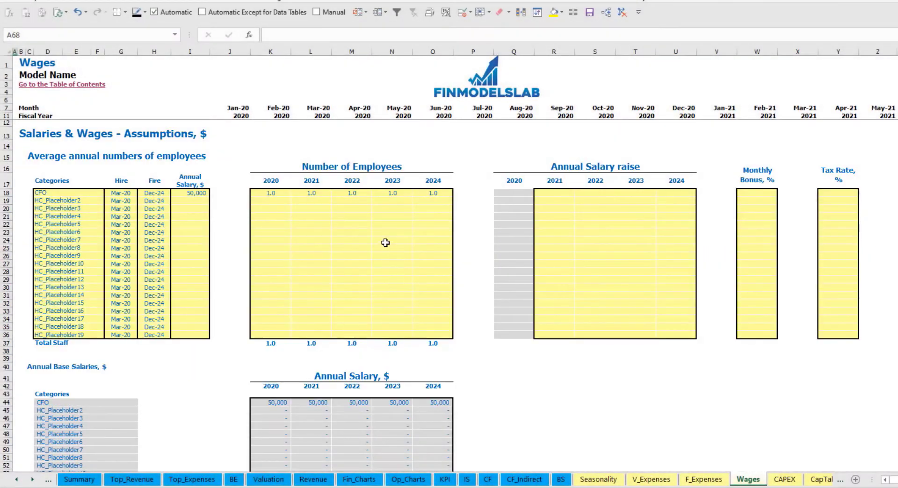
Set the CFO's annual salary raise to 5% for 2021 and copy it across 2022 to 2024
{"action": "left_click", "coordinate": [558, 194]}
{"action": "type", "text": "5"}
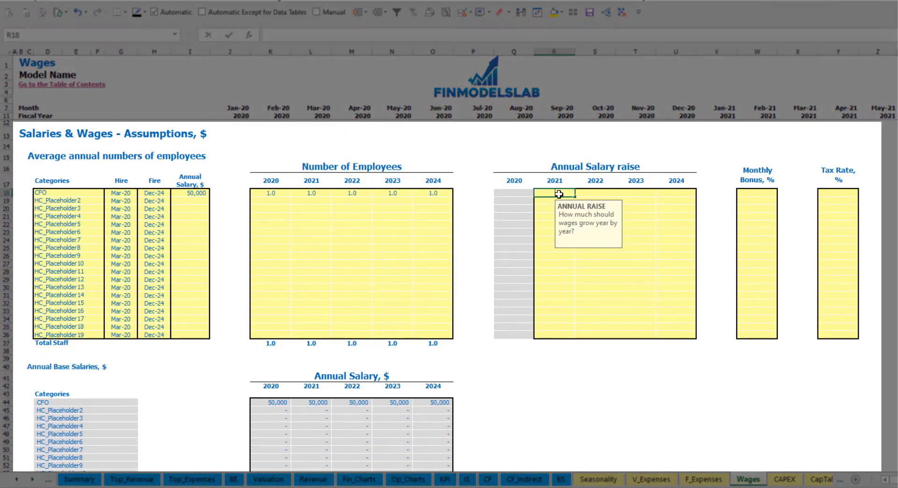
{"action": "key", "text": "ctrl+Return"}
{"action": "key", "text": "ctrl+c"}
{"action": "key", "text": "Right"}
{"action": "key", "text": "shift+Right"}
{"action": "key", "text": "shift+Right"}
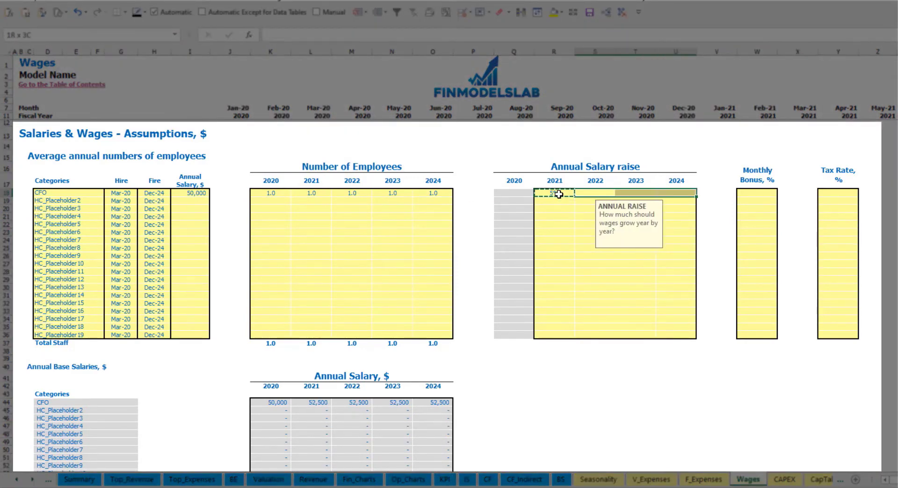
{"action": "key", "text": "ctrl+v"}
Compare the CFO's Annual Salary results for 2020 to 2024 with the starting salary and the annual raise inputs
{"action": "left_click", "coordinate": [495, 375]}
{"action": "left_click_drag", "start_coordinate": [280, 403], "coordinate": [438, 401]}
{"action": "left_click", "coordinate": [319, 412]}
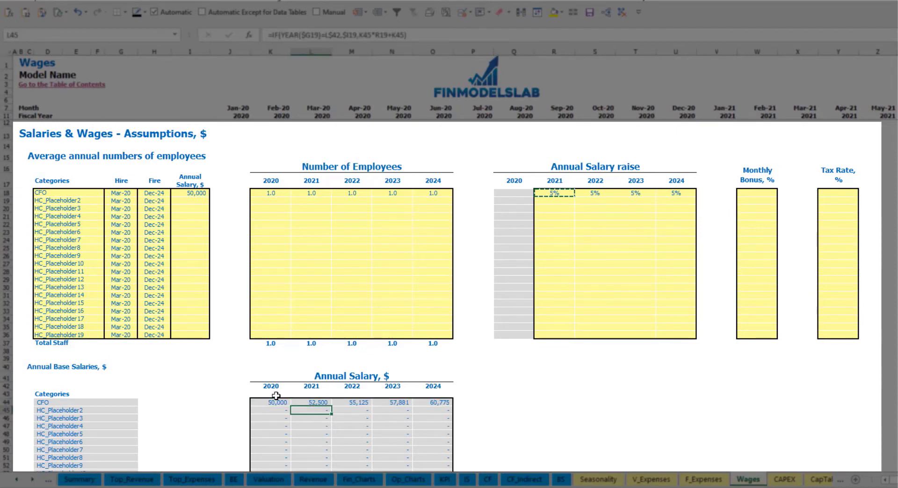
{"action": "left_click", "coordinate": [195, 182]}
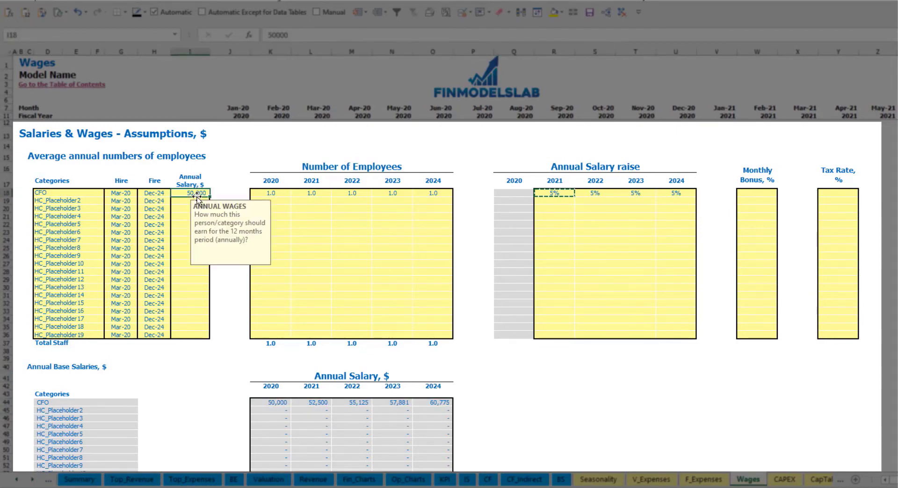
{"action": "left_click_drag", "start_coordinate": [564, 194], "coordinate": [672, 195]}
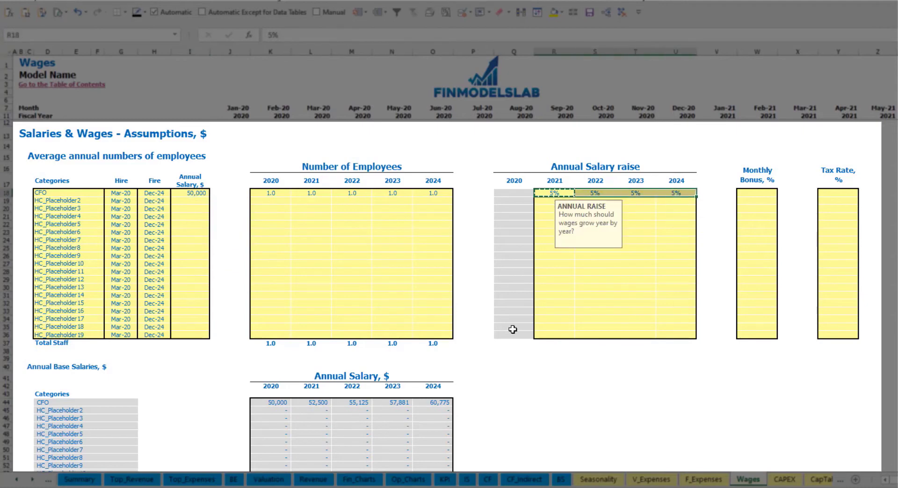
{"action": "left_click", "coordinate": [310, 403]}
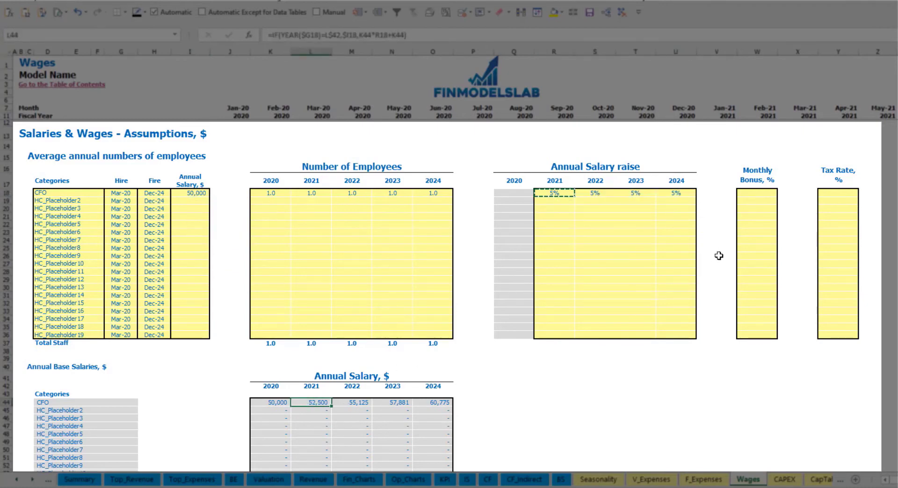
Set the CFO's monthly bonus to 10% and tax rate to 5%
{"action": "left_click", "coordinate": [761, 193]}
{"action": "type", "text": "10"}
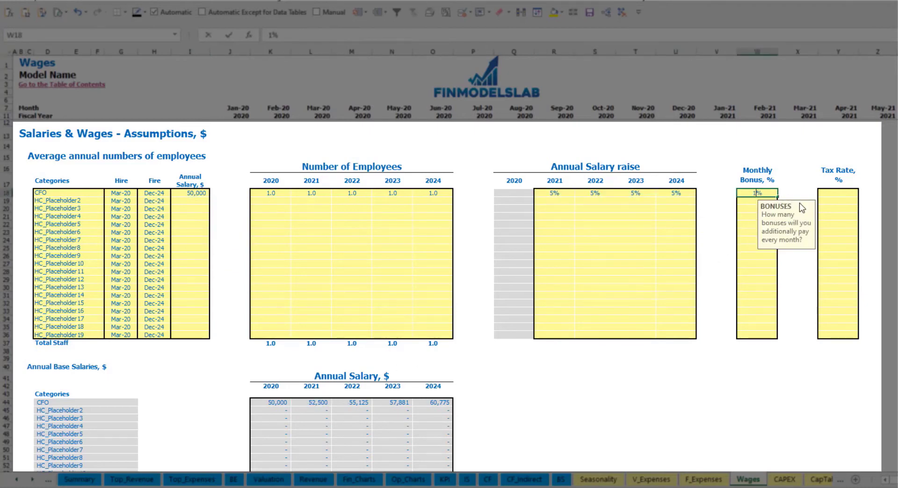
{"action": "key", "text": "Return"}
{"action": "left_click", "coordinate": [848, 192]}
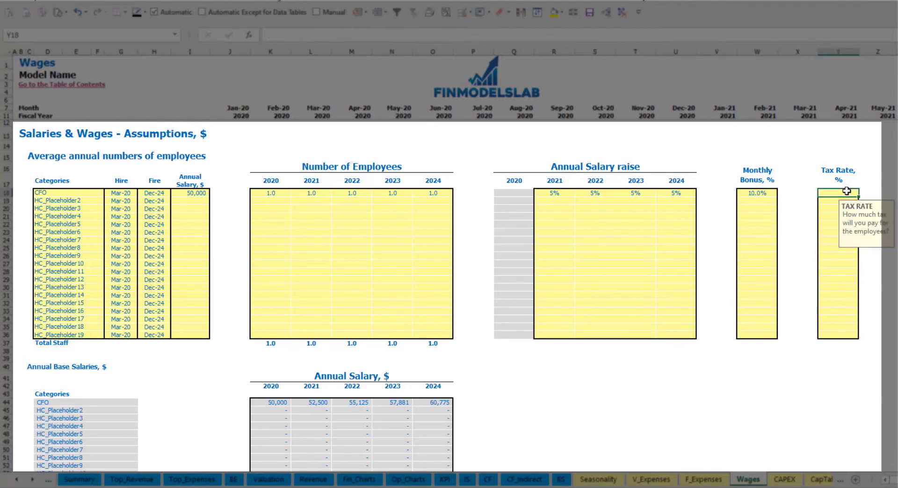
{"action": "type", "text": "5"}
{"action": "key", "text": "Return"}
Examine the CFO's row in the Monthly Base Salaries and Monthly Bonus tables, including the Mar-20 salary formula
{"action": "scroll", "coordinate": [441, 221], "scroll_direction": "down", "scroll_amount": 17}
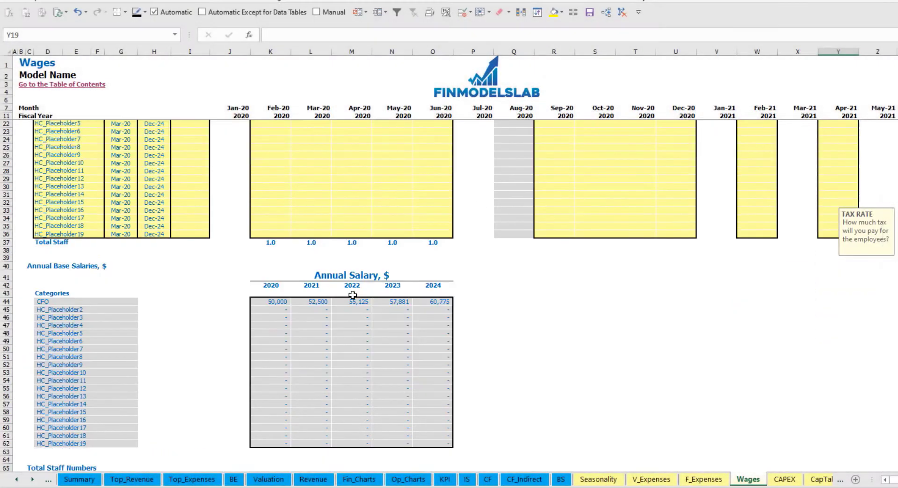
{"action": "scroll", "coordinate": [25, 378], "scroll_direction": "down", "scroll_amount": 3}
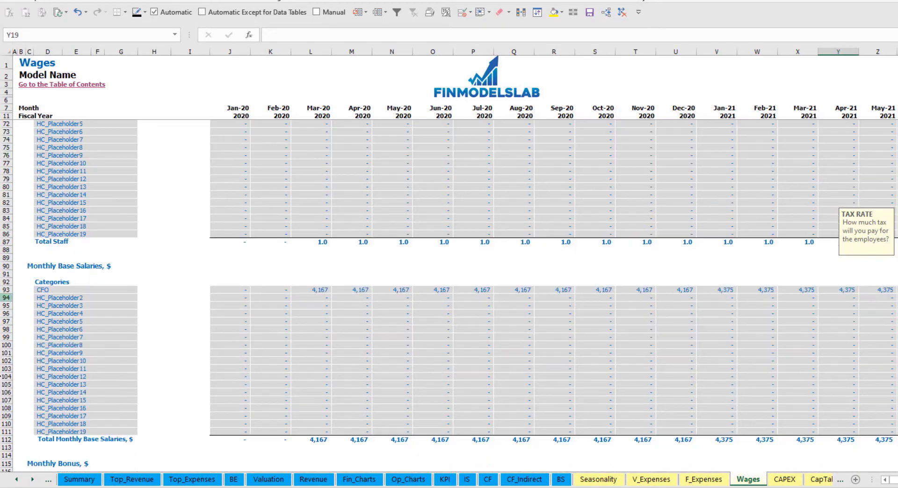
{"action": "left_click", "coordinate": [4, 290]}
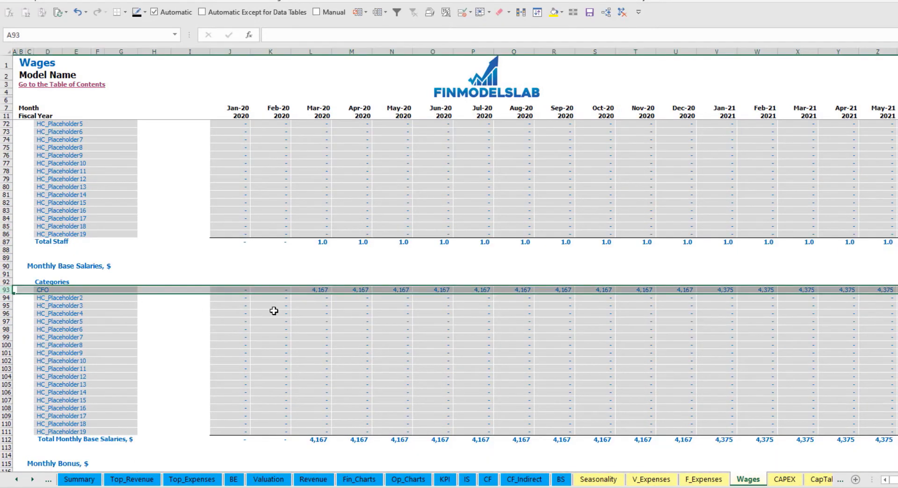
{"action": "left_click", "coordinate": [321, 290]}
{"action": "scroll", "coordinate": [84, 340], "scroll_direction": "down", "scroll_amount": 7}
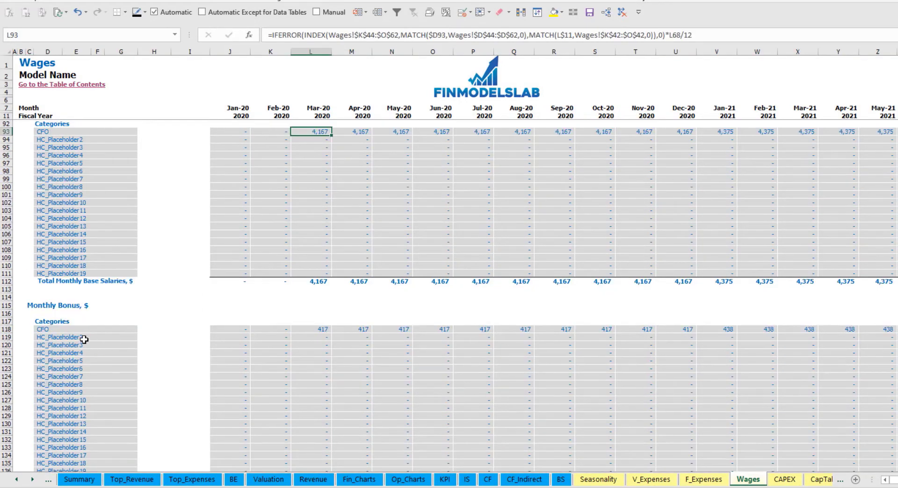
Check the CFO's Mar-20 formula in the Monthly Bonus table and the CFO's row in the Monthly Base Taxes table
{"action": "left_click", "coordinate": [7, 330]}
{"action": "left_click", "coordinate": [321, 330]}
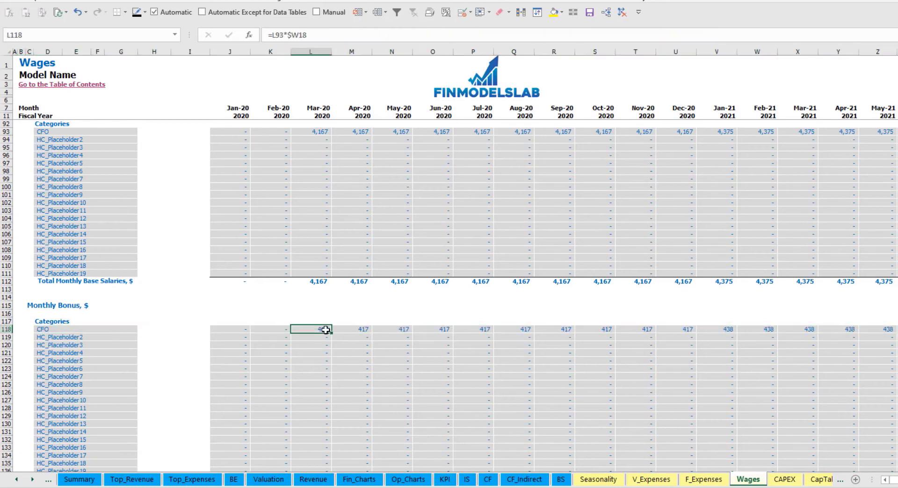
{"action": "scroll", "coordinate": [61, 339], "scroll_direction": "down", "scroll_amount": 3}
{"action": "scroll", "coordinate": [61, 338], "scroll_direction": "down", "scroll_amount": 3}
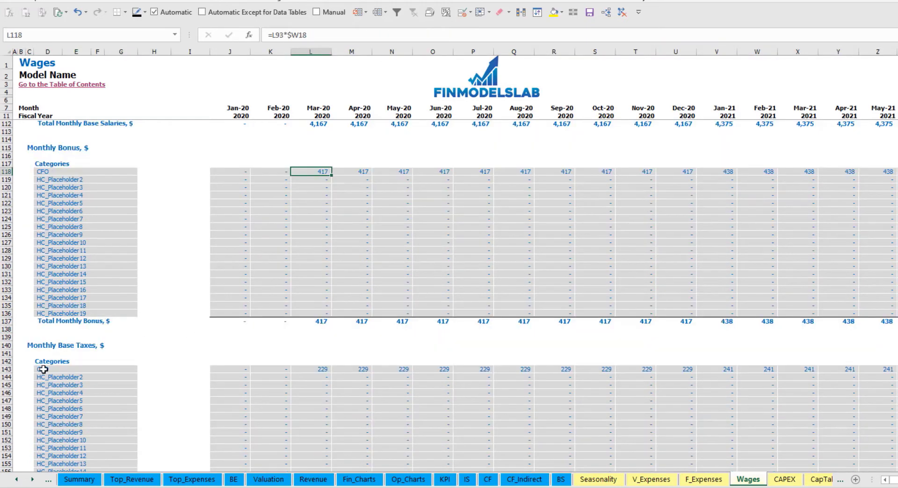
{"action": "left_click", "coordinate": [8, 371]}
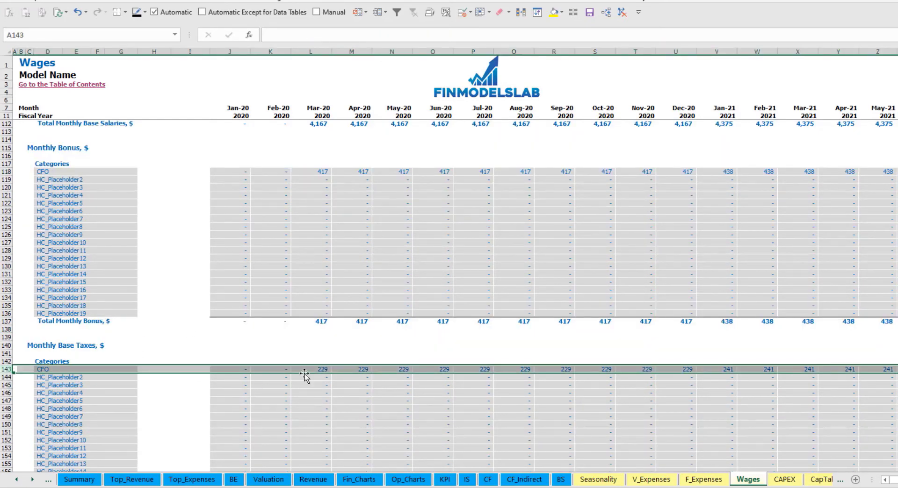
Rename the second staff category in the wages assumptions as Admin HC and set its hire date to Apr-20
{"action": "scroll", "coordinate": [381, 352], "scroll_direction": "up", "scroll_amount": 20}
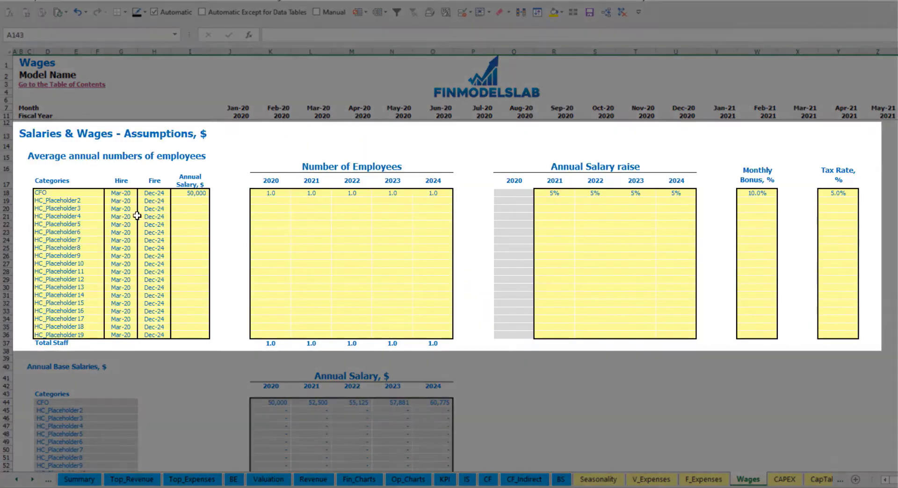
{"action": "left_click", "coordinate": [67, 200]}
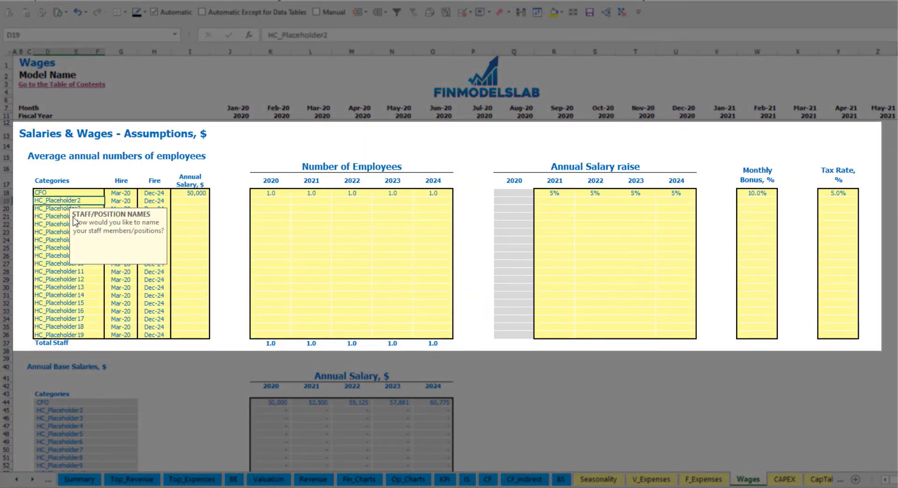
{"action": "type", "text": "Admin HC"}
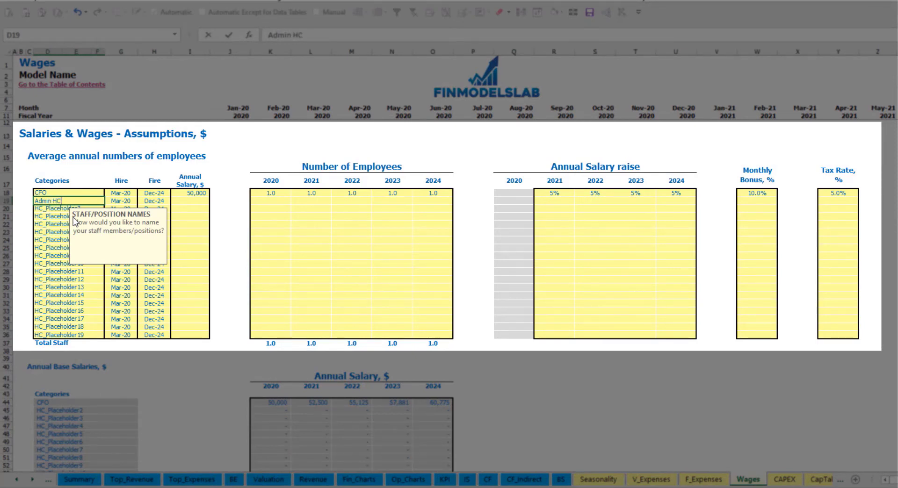
{"action": "key", "text": "Return"}
{"action": "left_click", "coordinate": [128, 201]}
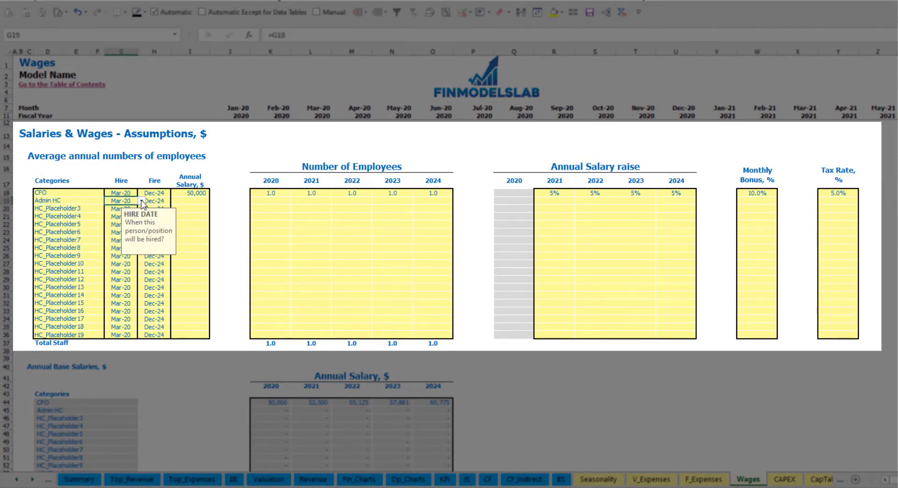
{"action": "left_click", "coordinate": [141, 201]}
{"action": "left_click", "coordinate": [129, 219]}
Set Admin HC's annual salary to 30,000
{"action": "left_click", "coordinate": [162, 202]}
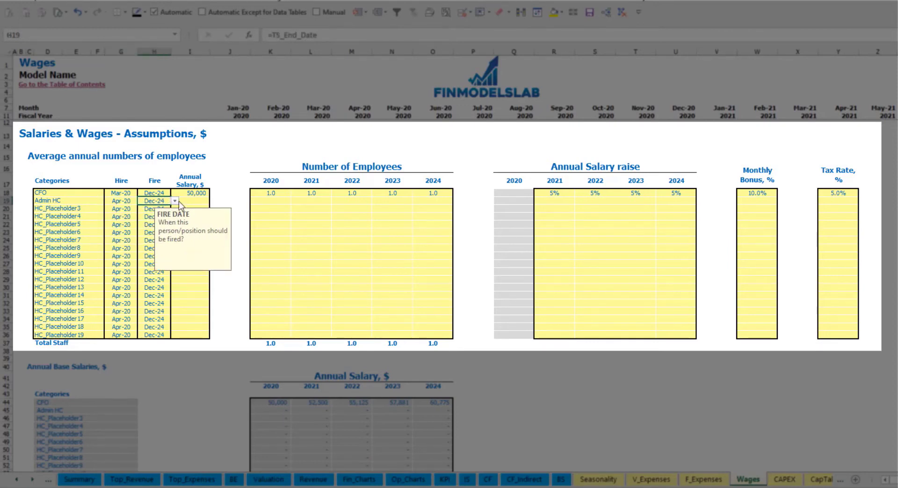
{"action": "left_click", "coordinate": [188, 200]}
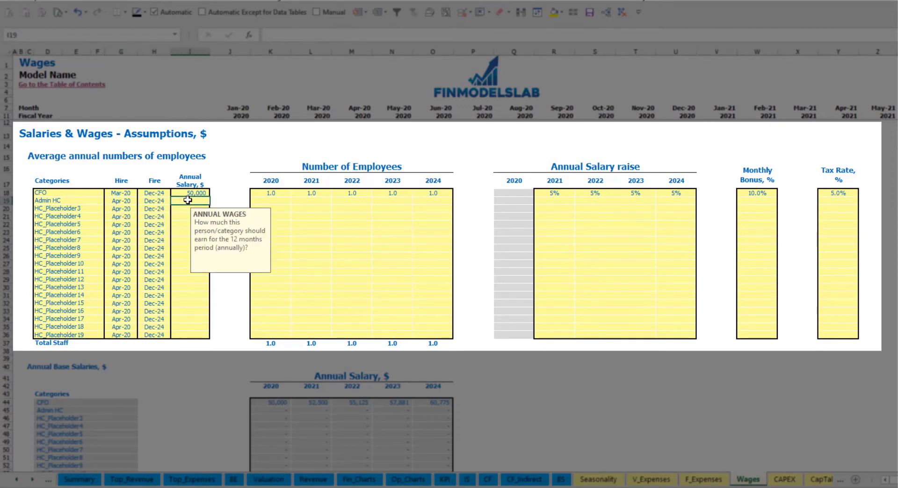
{"action": "type", "text": "30"}
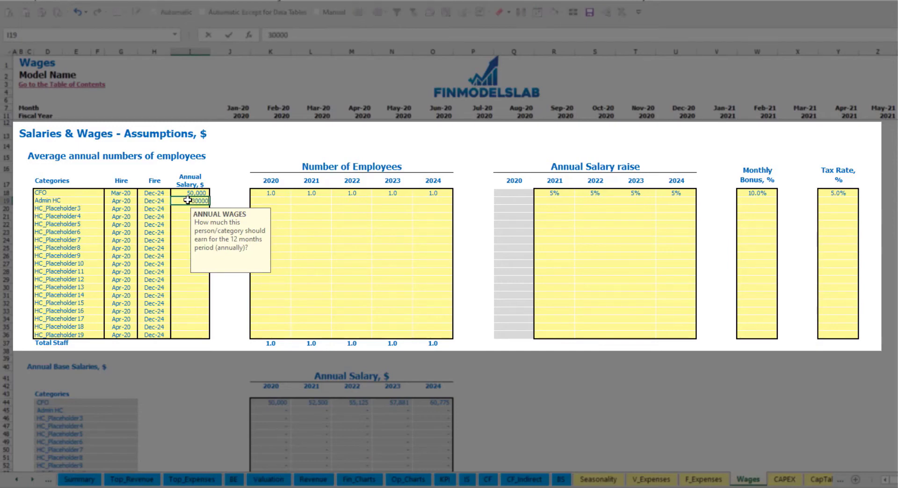
Enter Admin HC's number of employees for 2020 to 2024 as 2, 4, 6, 8 and 10
{"action": "left_click", "coordinate": [278, 200]}
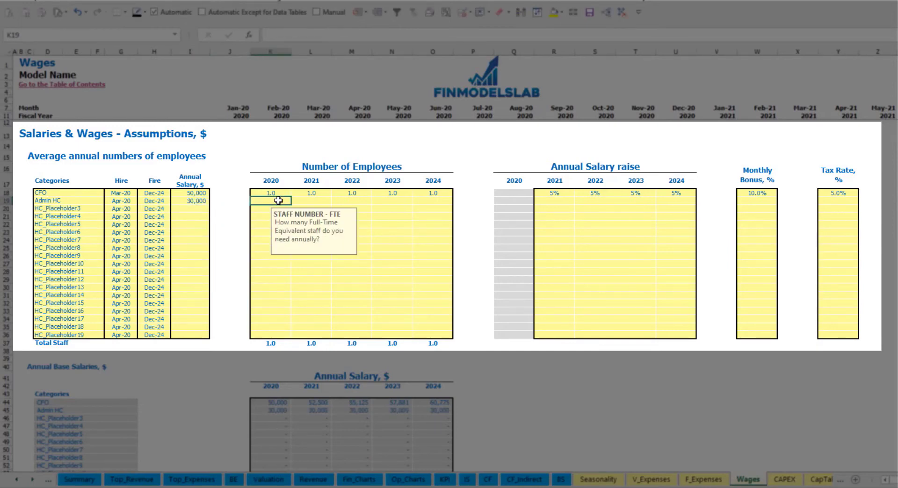
{"action": "type", "text": "2"}
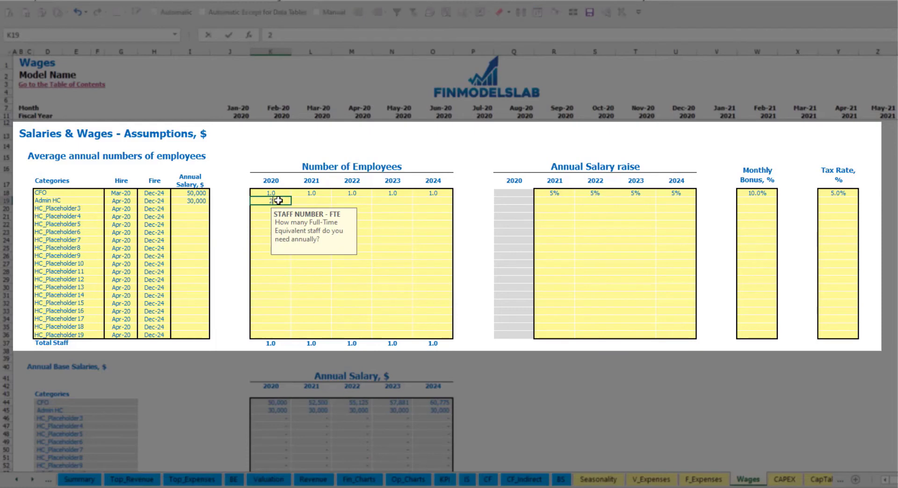
{"action": "key", "text": "Tab"}
{"action": "type", "text": "4"}
{"action": "key", "text": "Tab"}
{"action": "type", "text": "6"}
{"action": "key", "text": "Tab"}
{"action": "key", "text": "Tab"}
{"action": "type", "text": "8"}
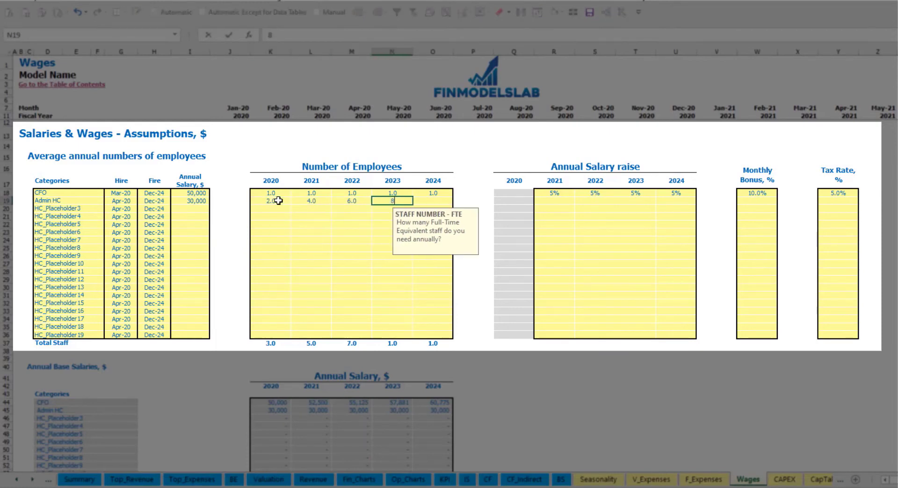
{"action": "key", "text": "Tab"}
{"action": "type", "text": "1"}
{"action": "key", "text": "Tab"}
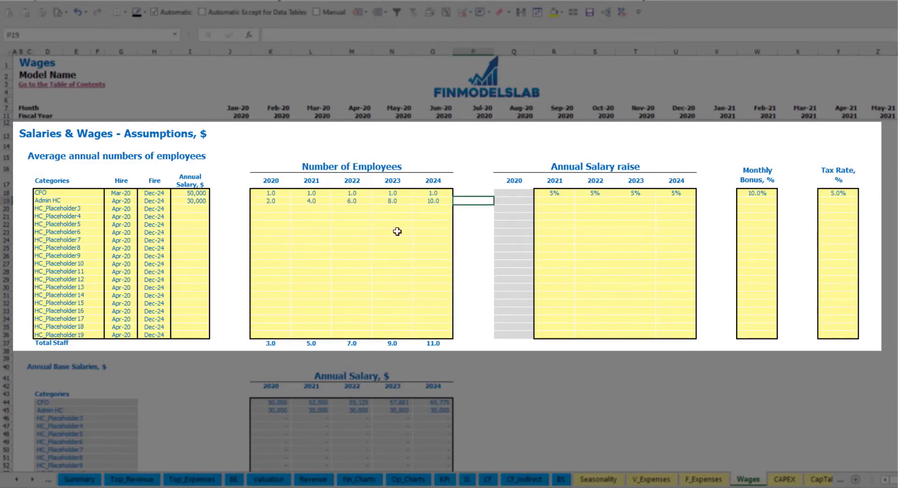
Set Admin HC's annual salary raise to 3% for 2021 and copy it across 2022 to 2024
{"action": "left_click", "coordinate": [552, 200]}
{"action": "type", "text": "5"}
{"action": "key", "text": "Return"}
{"action": "key", "text": "Up"}
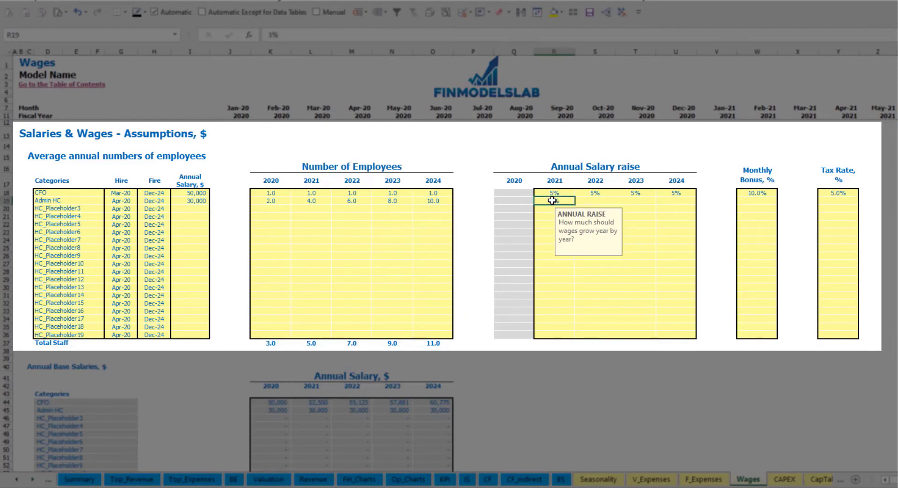
{"action": "key", "text": "ctrl+c"}
{"action": "key", "text": "Right"}
{"action": "key", "text": "shift+Right"}
{"action": "key", "text": "shift+Right"}
{"action": "key", "text": "ctrl+v"}
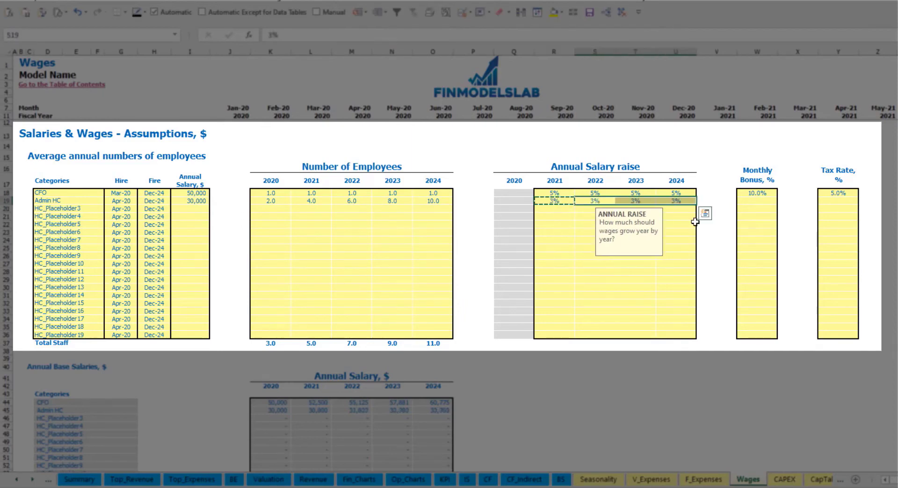
Set Admin HC's monthly bonus to 5% and tax rate to 5%
{"action": "left_click", "coordinate": [769, 205]}
{"action": "type", "text": "5"}
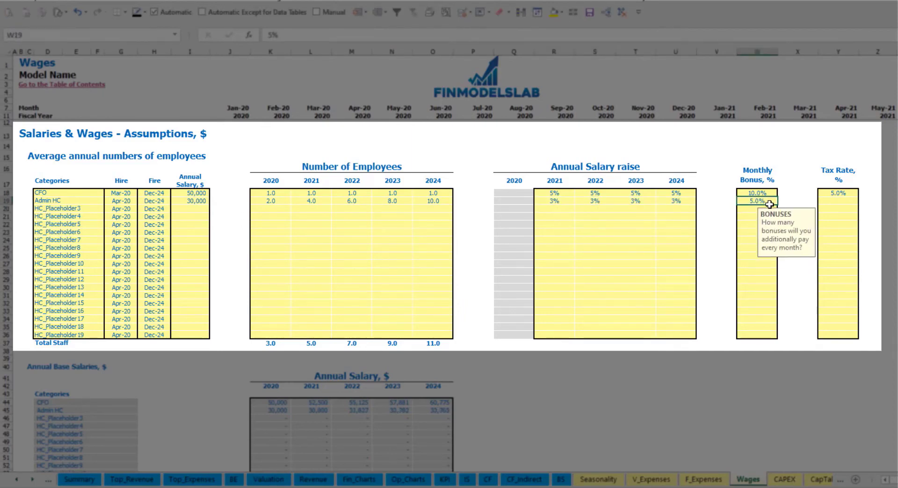
{"action": "key", "text": "Right"}
{"action": "key", "text": "Right"}
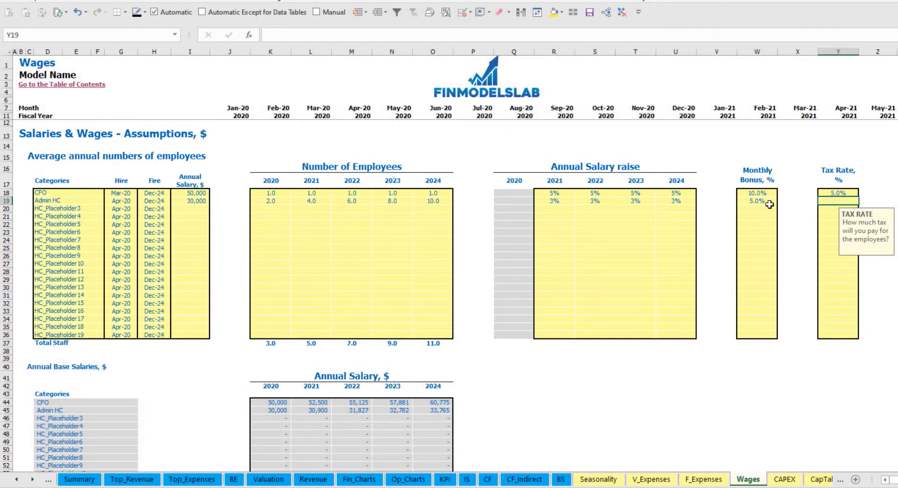
{"action": "type", "text": "5"}
{"action": "key", "text": "Return"}
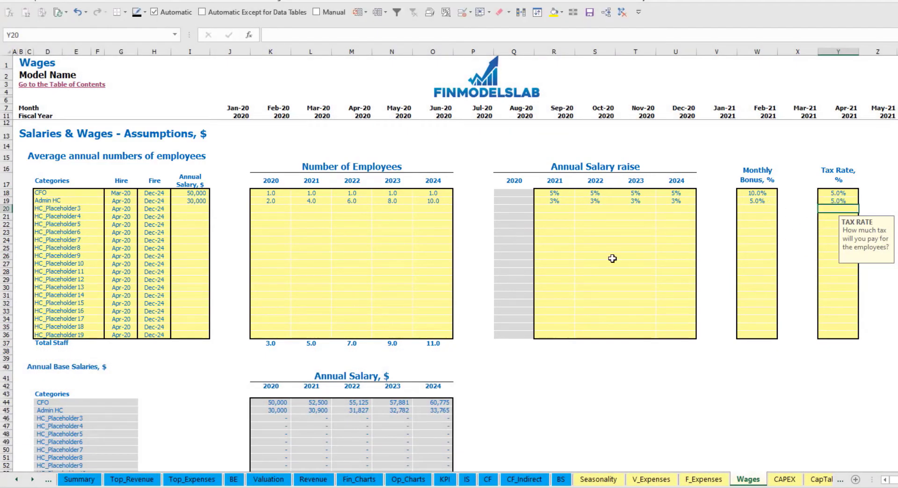
Examine Admin HC's monthly headcount in the Total Staff Numbers table from Apr-20 through 2024
{"action": "scroll", "coordinate": [343, 294], "scroll_direction": "down", "scroll_amount": 13}
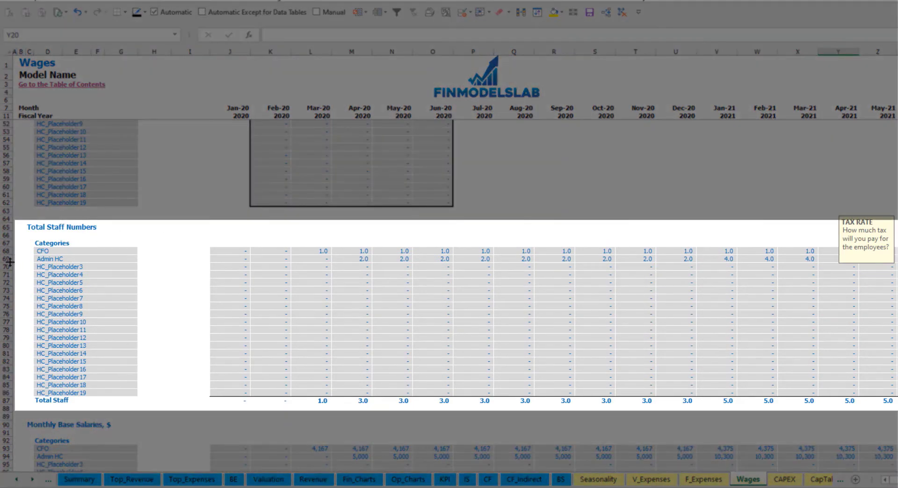
{"action": "left_click", "coordinate": [6, 259]}
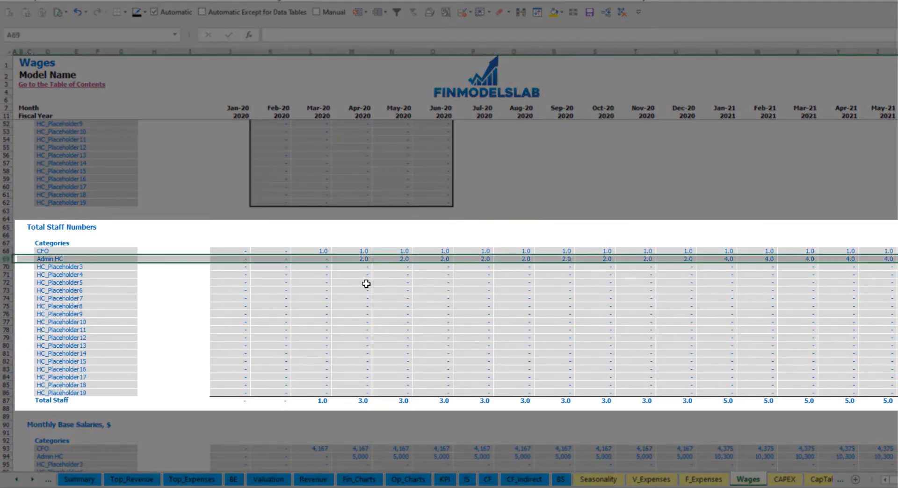
{"action": "left_click", "coordinate": [360, 259]}
{"action": "left_click_drag", "start_coordinate": [368, 259], "coordinate": [896, 260]}
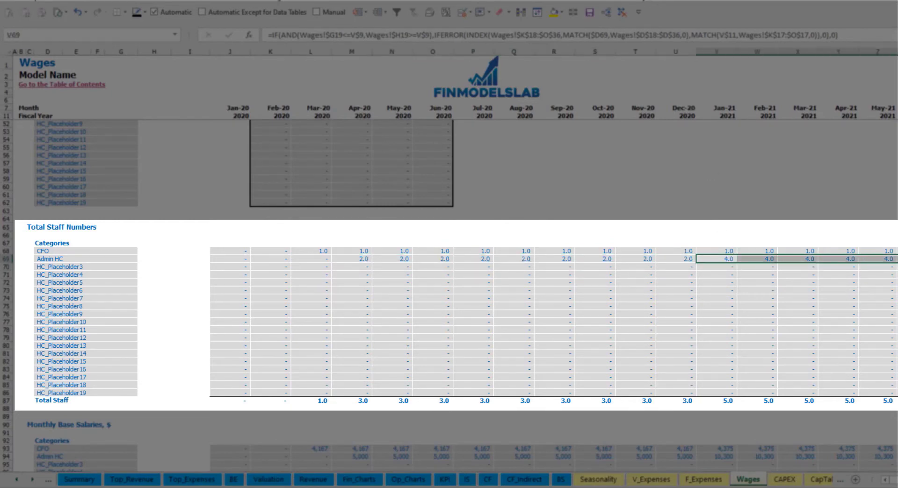
{"action": "scroll", "coordinate": [456, 266], "scroll_direction": "right", "scroll_amount": 7}
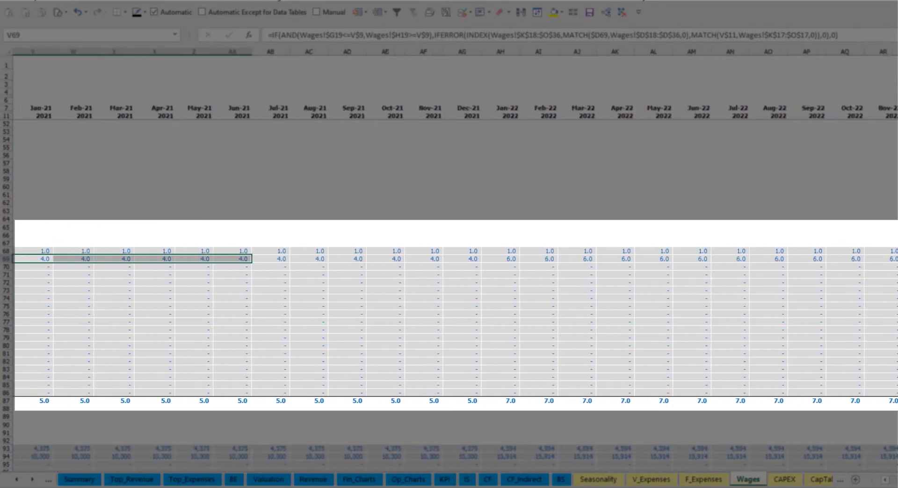
{"action": "scroll", "coordinate": [456, 255], "scroll_direction": "right", "scroll_amount": 3}
{"action": "left_click", "coordinate": [824, 258]}
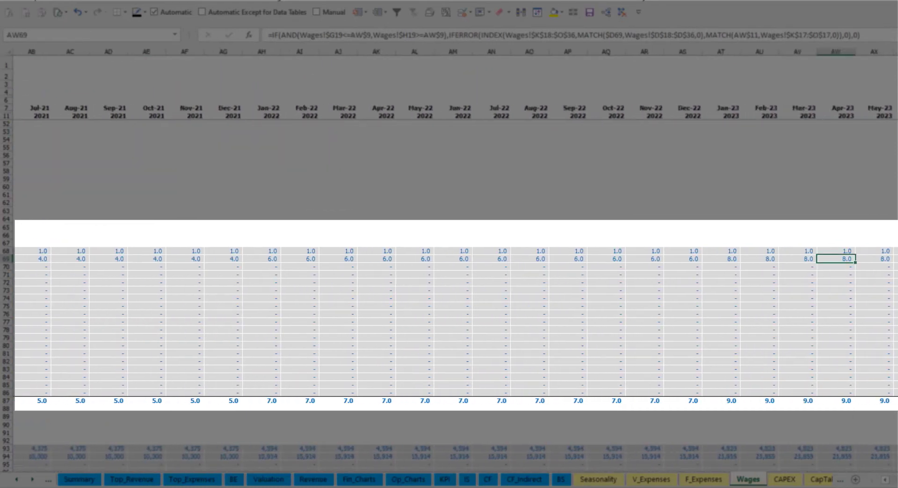
{"action": "scroll", "coordinate": [816, 278], "scroll_direction": "right", "scroll_amount": 7}
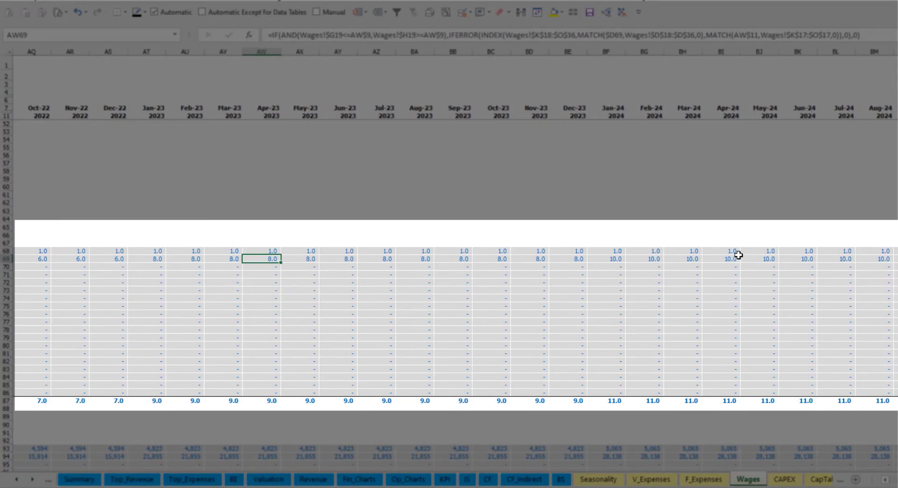
{"action": "left_click_drag", "start_coordinate": [897, 480], "coordinate": [889, 480]}
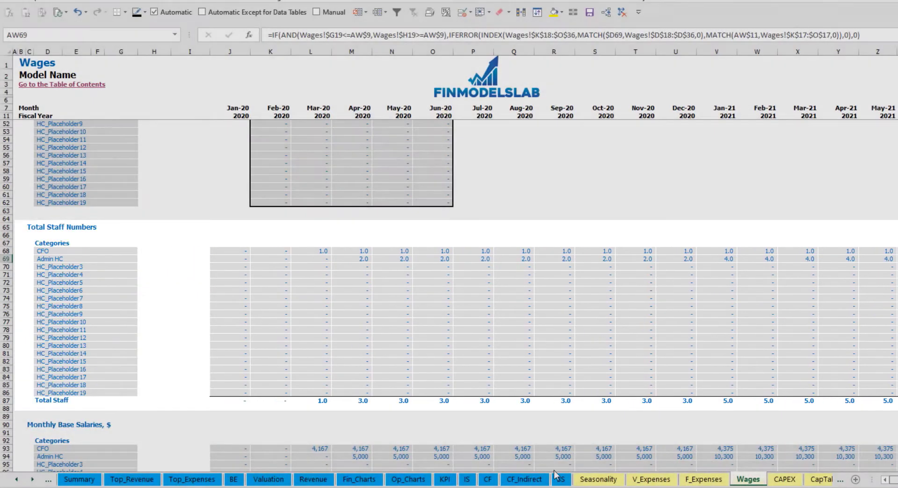
Compare Admin HC's Monthly Base Salaries with its staff numbers for Apr-20 and May-21
{"action": "scroll", "coordinate": [43, 399], "scroll_direction": "down", "scroll_amount": 3}
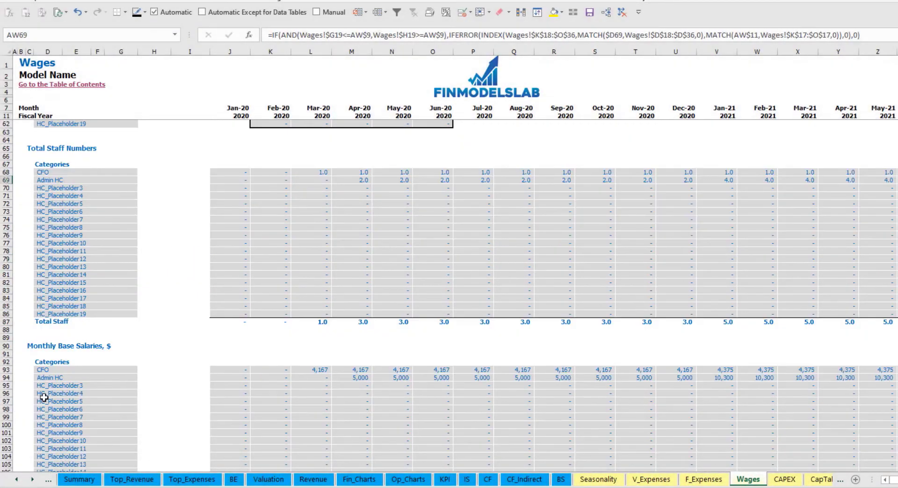
{"action": "left_click", "coordinate": [5, 378]}
{"action": "left_click", "coordinate": [355, 380]}
{"action": "left_click", "coordinate": [360, 180]}
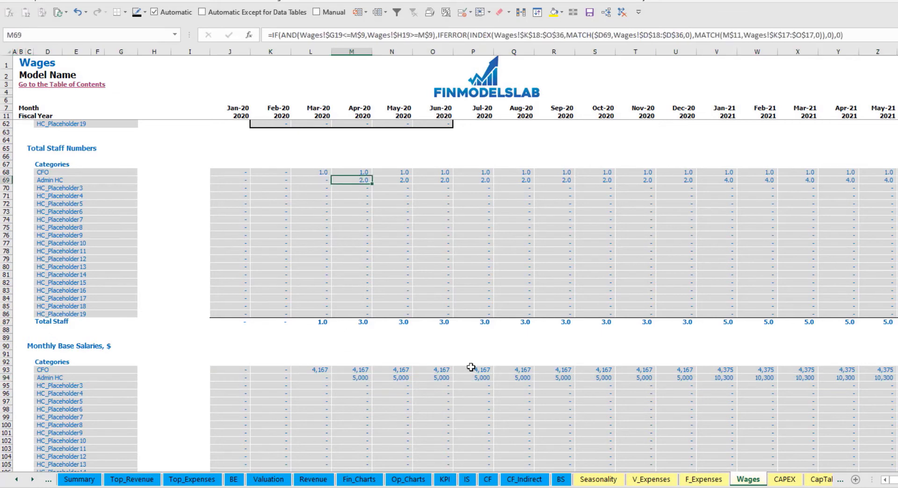
{"action": "left_click", "coordinate": [879, 180]}
{"action": "left_click", "coordinate": [889, 378]}
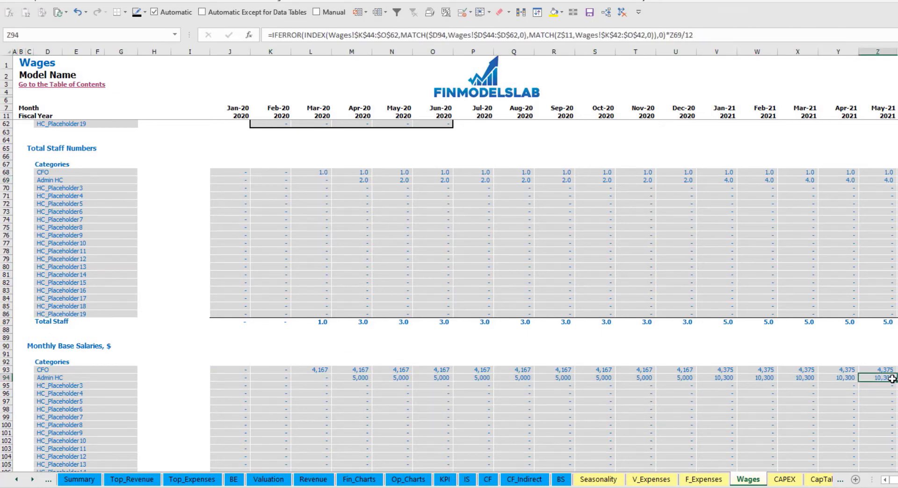
Review Admin HC's rows in the Monthly Bonus and Monthly Base Taxes tables
{"action": "scroll", "coordinate": [560, 423], "scroll_direction": "down", "scroll_amount": 10}
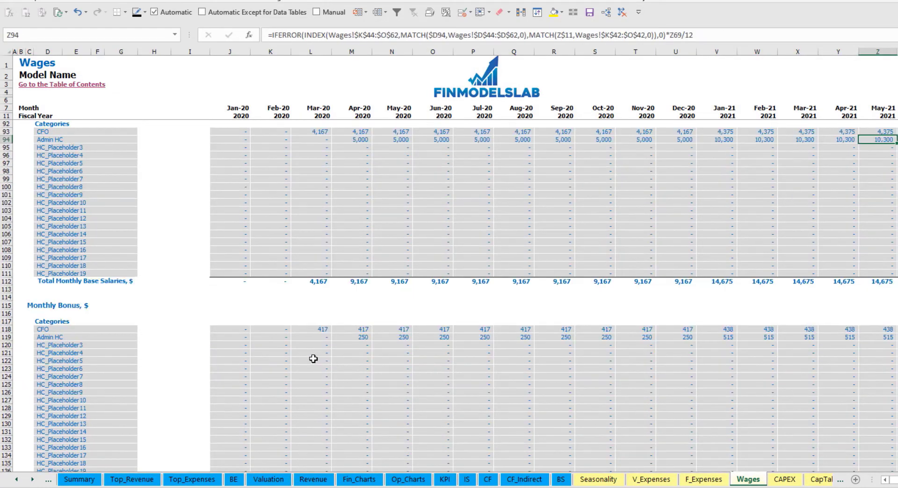
{"action": "scroll", "coordinate": [310, 347], "scroll_direction": "down", "scroll_amount": 7}
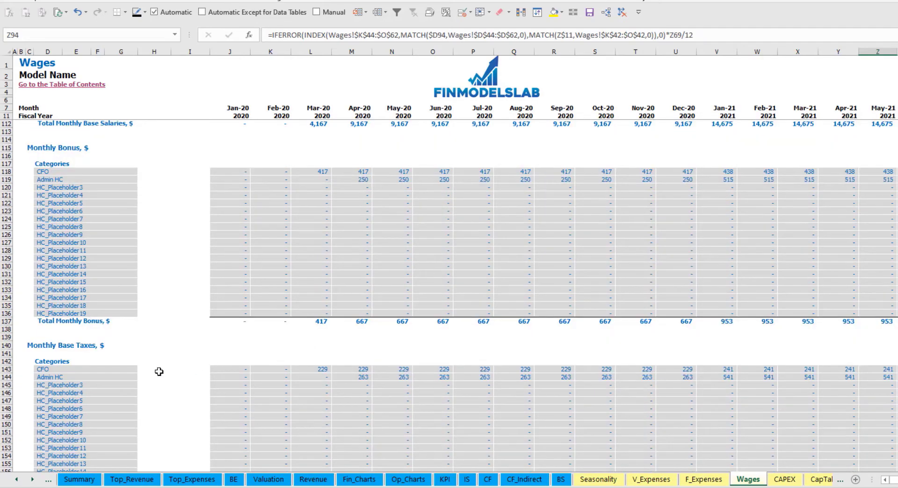
{"action": "scroll", "coordinate": [159, 372], "scroll_direction": "down", "scroll_amount": 3}
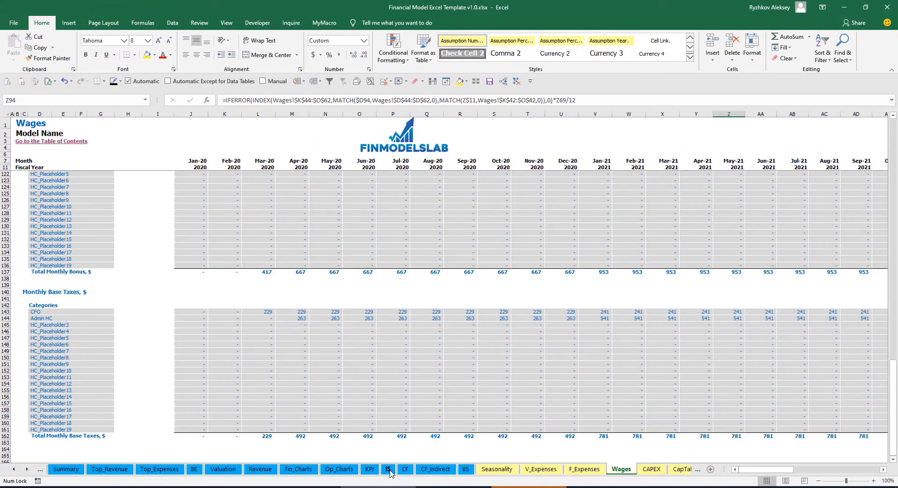
Expand the Total Salary and Wages group on the Income Statement and examine the CFO and Admin HC rows
{"action": "left_click", "coordinate": [389, 469]}
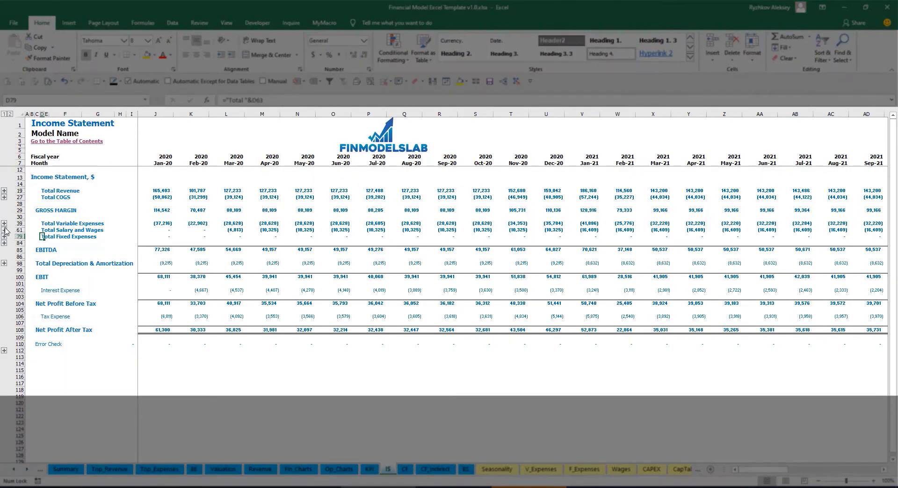
{"action": "left_click", "coordinate": [5, 230]}
{"action": "left_click", "coordinate": [150, 242]}
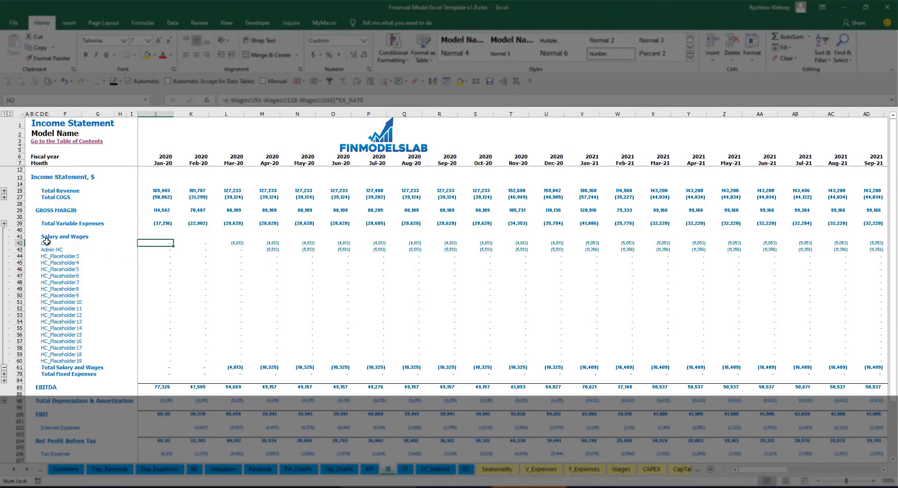
{"action": "left_click_drag", "start_coordinate": [46, 242], "coordinate": [46, 359]}
{"action": "left_click", "coordinate": [80, 249]}
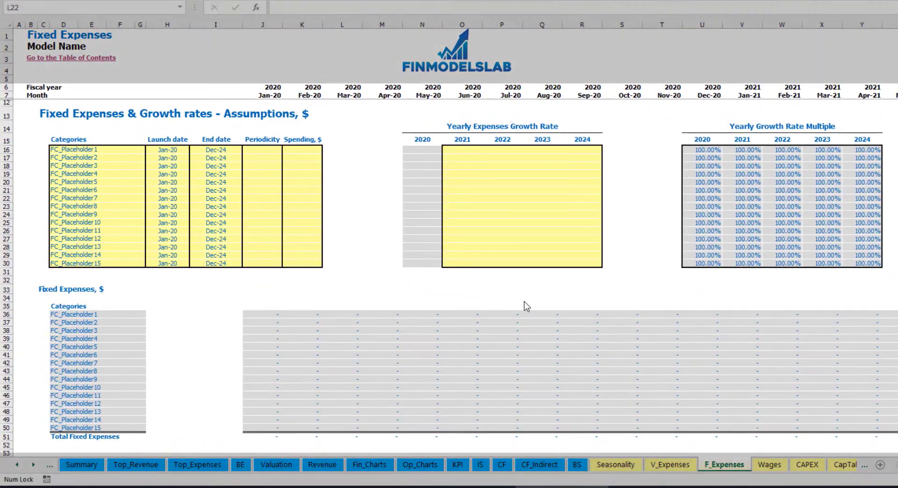
Name the first fixed expense category Utilities and set its launch date to Mar-20
{"action": "left_click", "coordinate": [99, 149]}
{"action": "type", "text": "Utilities"}
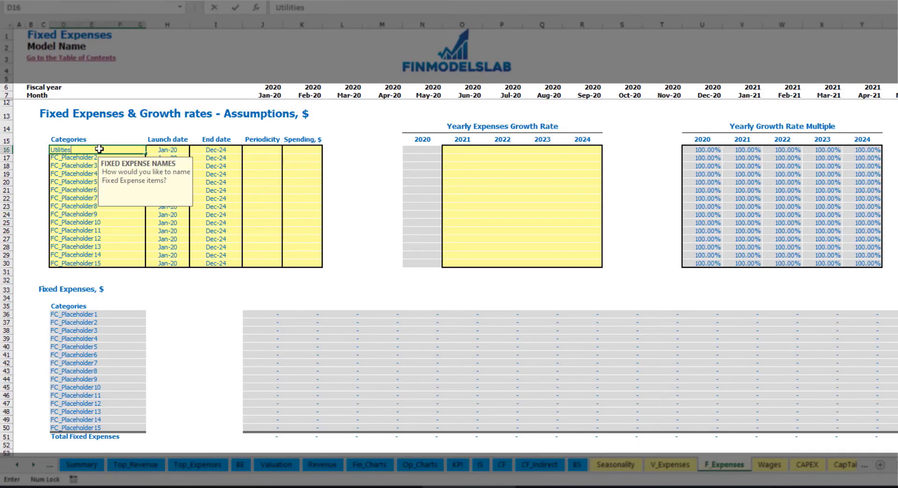
{"action": "left_click", "coordinate": [172, 150]}
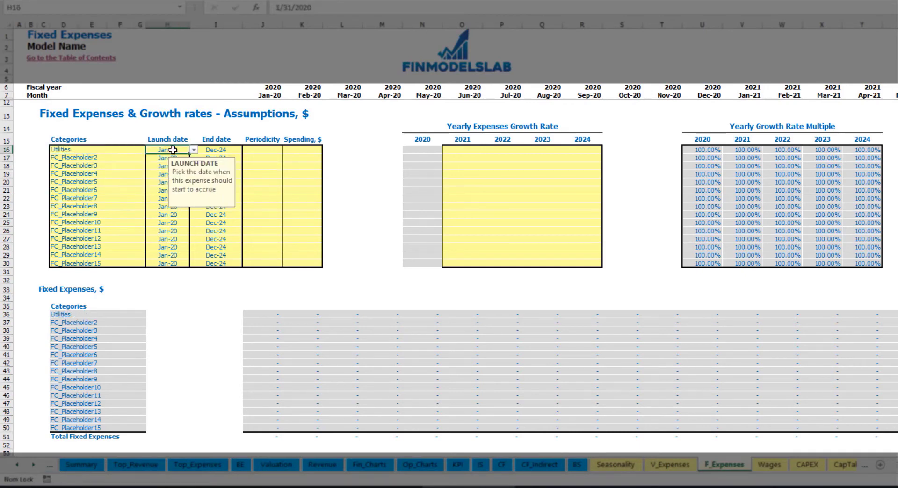
{"action": "left_click", "coordinate": [193, 150]}
{"action": "left_click", "coordinate": [159, 173]}
Check the Utilities end date against the month timeline, from its first month to its last
{"action": "left_click", "coordinate": [223, 148]}
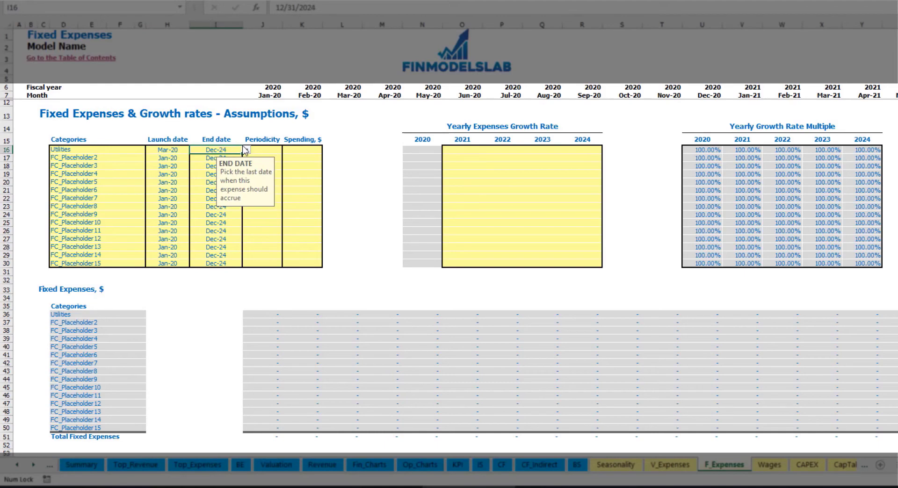
{"action": "left_click", "coordinate": [269, 96]}
{"action": "key", "text": "ctrl+Right"}
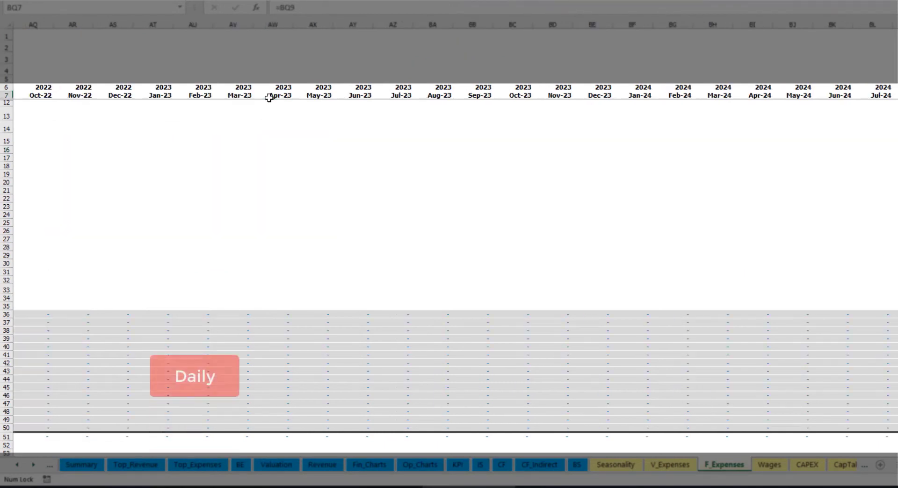
{"action": "key", "text": "ctrl+Left"}
{"action": "key", "text": "Left"}
{"action": "key", "text": "Left"}
{"action": "key", "text": "Left"}
{"action": "key", "text": "Left"}
{"action": "key", "text": "Left"}
{"action": "key", "text": "Left"}
{"action": "key", "text": "Left"}
{"action": "key", "text": "Left"}
{"action": "key", "text": "Left"}
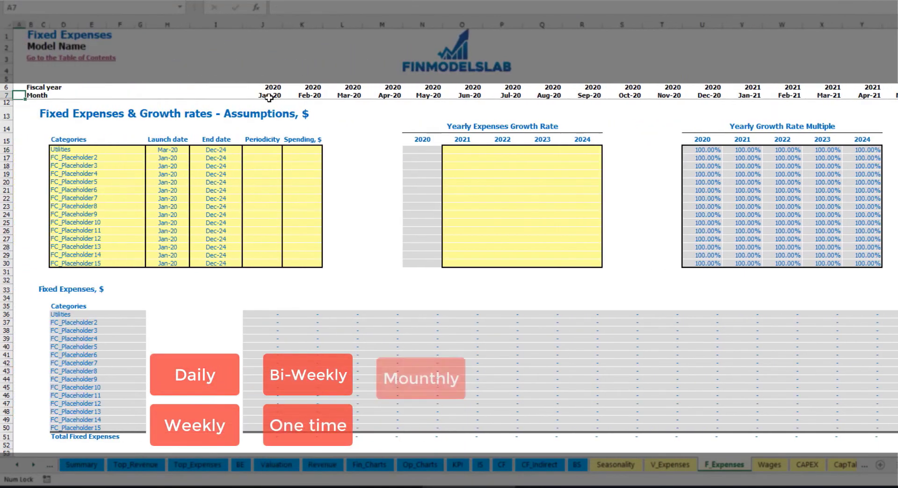
Set the Utilities expense to Daily periodicity with a spending amount of 50
{"action": "left_click", "coordinate": [253, 151]}
{"action": "left_click", "coordinate": [286, 151]}
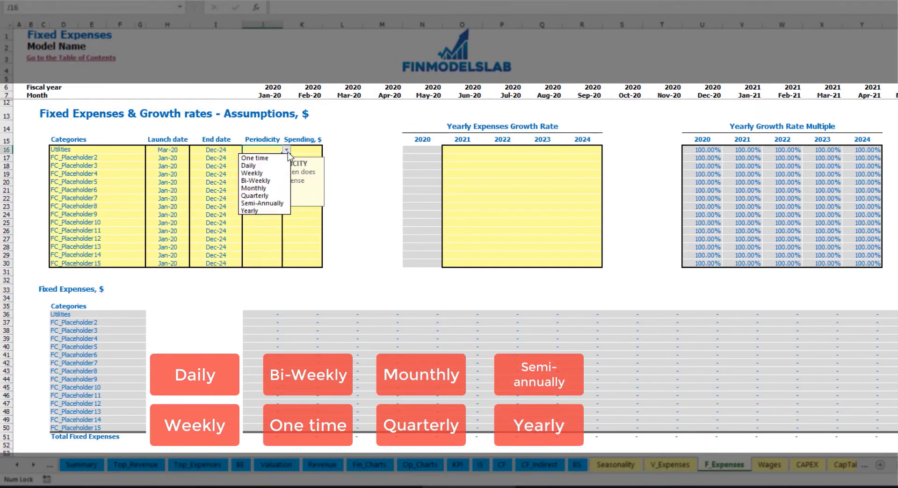
{"action": "left_click", "coordinate": [268, 166]}
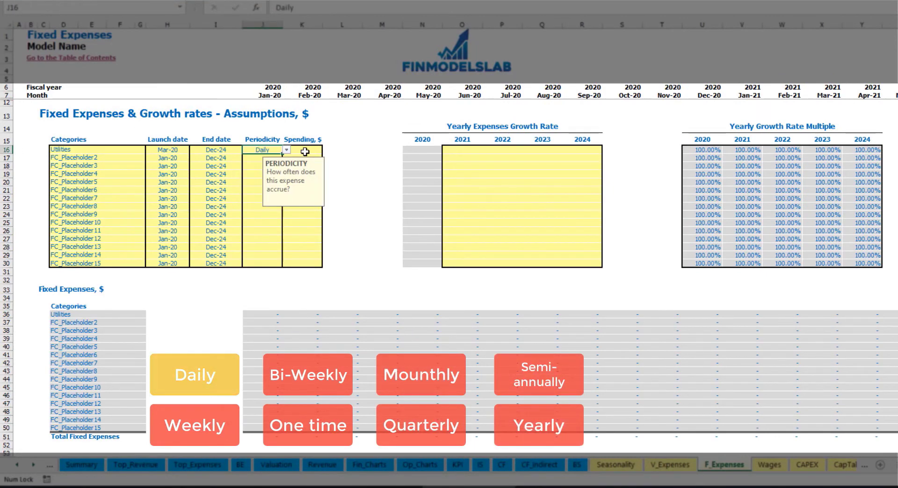
{"action": "left_click", "coordinate": [307, 151]}
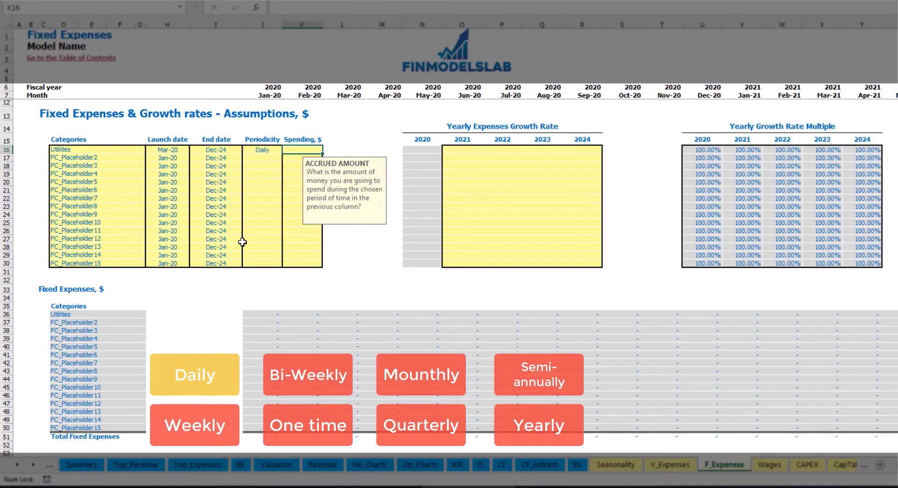
{"action": "type", "text": "50"}
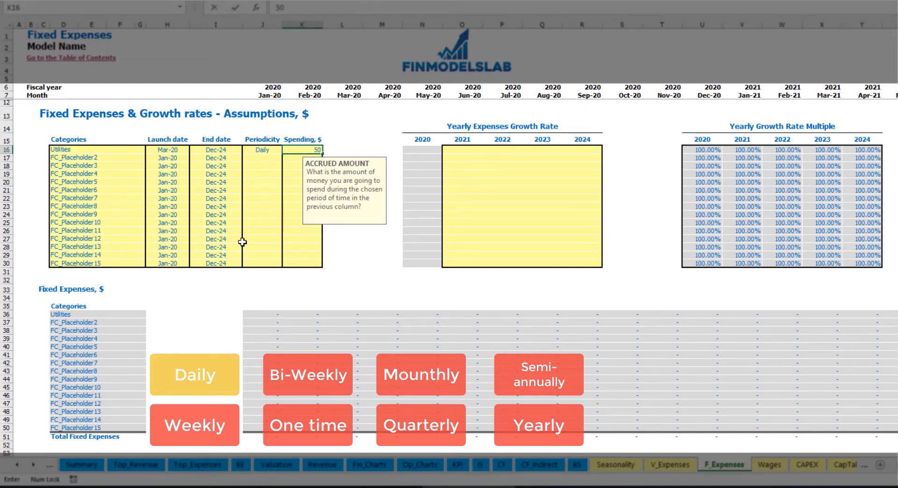
{"action": "key", "text": "Return"}
Compare the monthly Utilities amounts for Mar-20, Apr-20 and May-20 in the Fixed Expenses table
{"action": "left_click", "coordinate": [348, 314]}
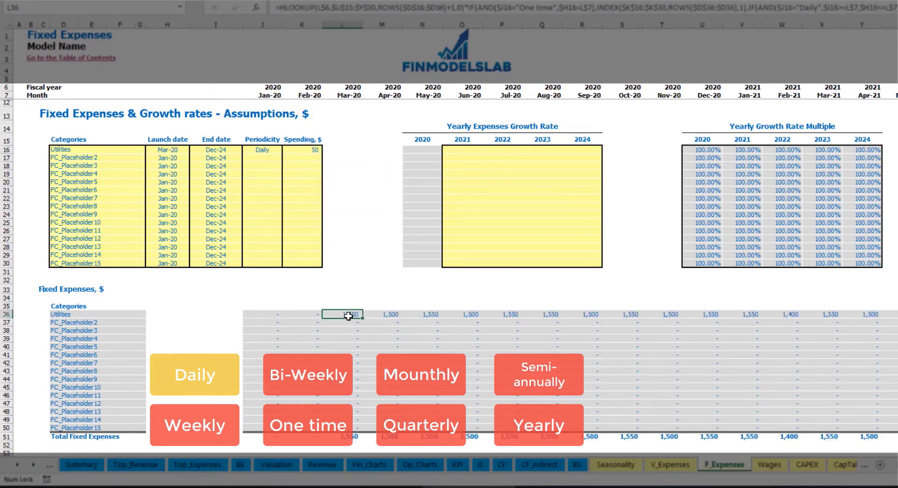
{"action": "left_click", "coordinate": [389, 317]}
{"action": "left_click", "coordinate": [436, 318]}
{"action": "left_click", "coordinate": [351, 310]}
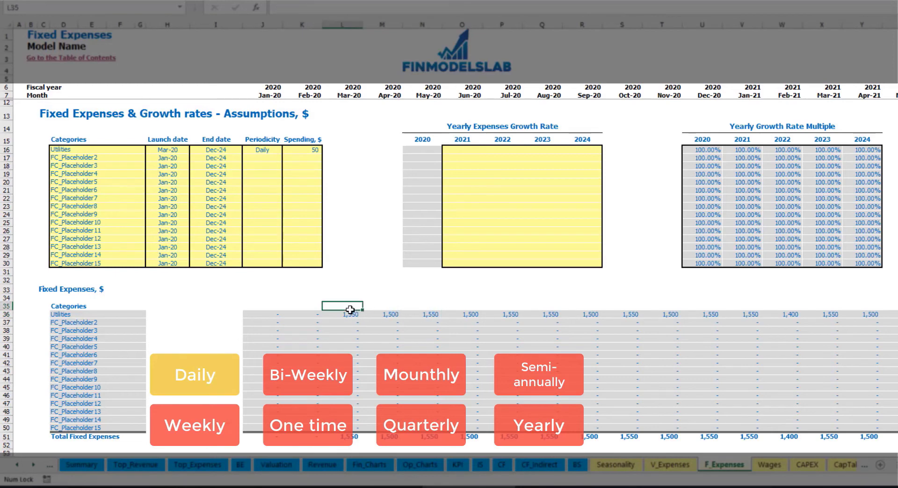
{"action": "left_click", "coordinate": [359, 316]}
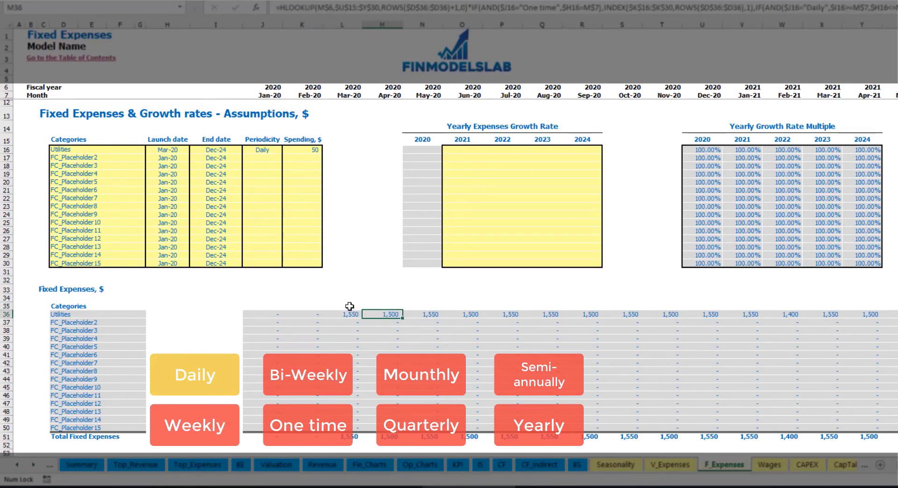
{"action": "left_click", "coordinate": [350, 93]}
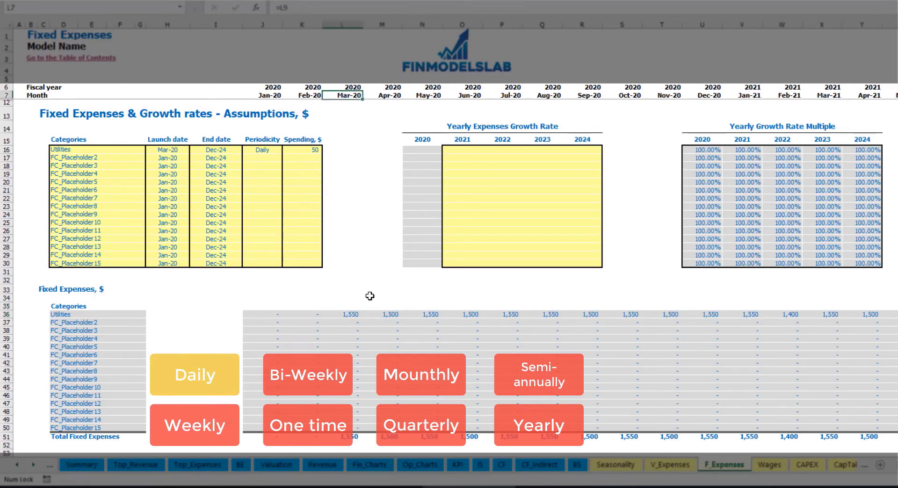
{"action": "left_click", "coordinate": [354, 315]}
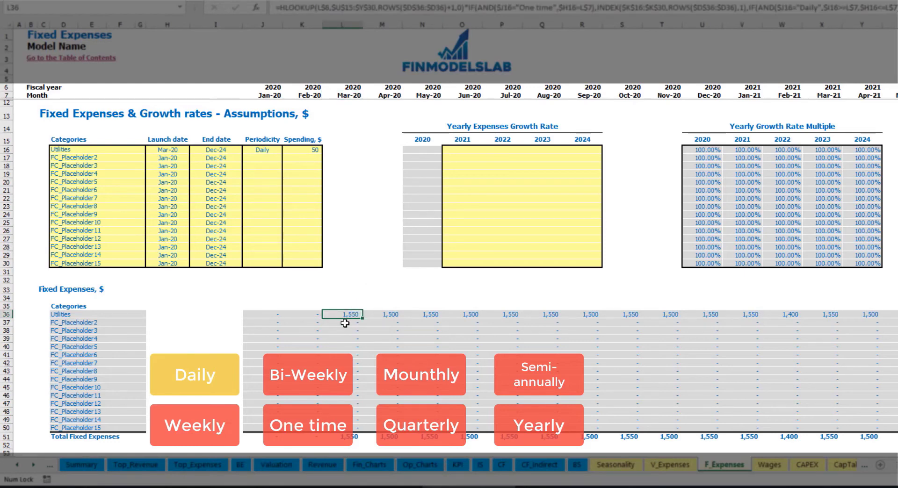
{"action": "left_click", "coordinate": [391, 316]}
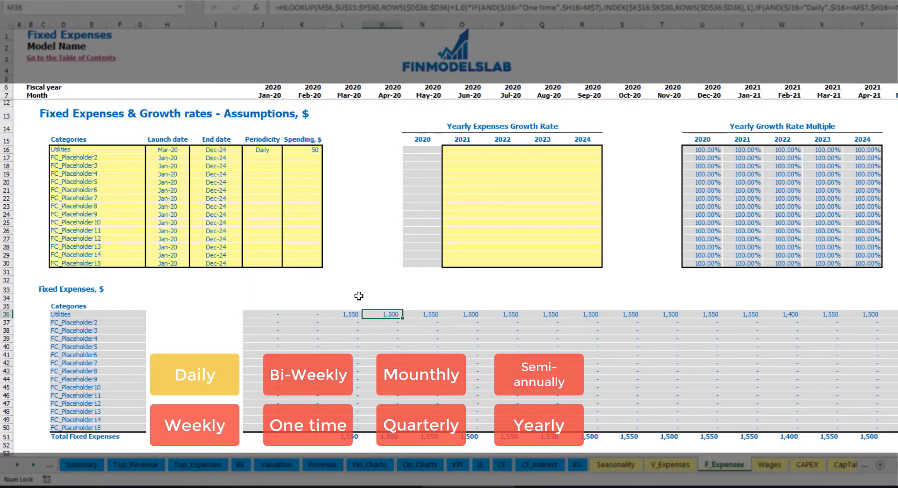
Set the Utilities yearly expenses growth rate to 5% for each year from 2021 to 2024
{"action": "left_click", "coordinate": [469, 152]}
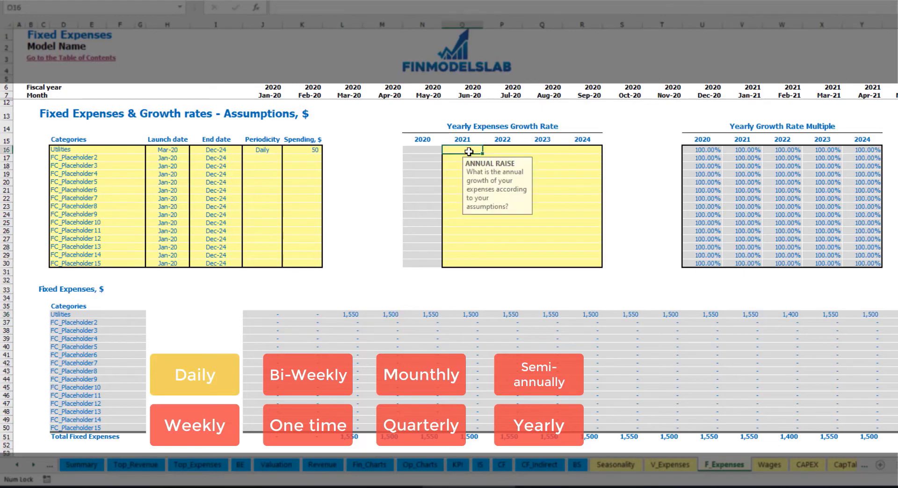
{"action": "type", "text": "5%"}
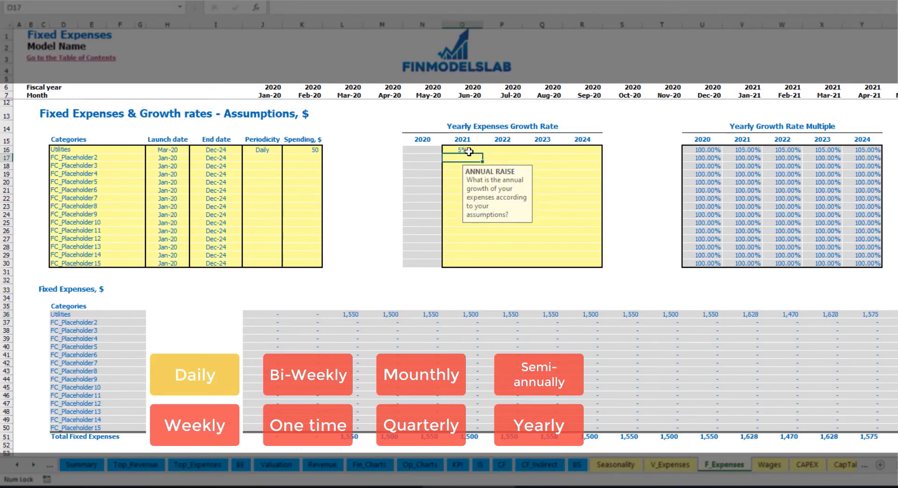
{"action": "key", "text": "ctrl+Return"}
{"action": "key", "text": "ctrl+c"}
{"action": "key", "text": "Right"}
{"action": "key", "text": "shift+Right"}
{"action": "key", "text": "shift+Right"}
{"action": "key", "text": "ctrl+v"}
{"action": "key", "text": "ctrl+v"}
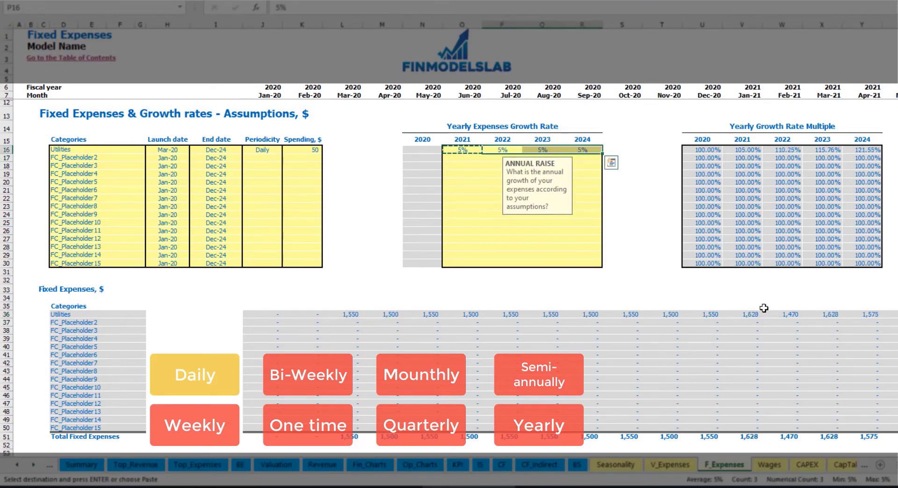
Review how the Utilities growth rates carry into the monthly fixed expenses across 2022 and 2023
{"action": "left_click_drag", "start_coordinate": [467, 150], "coordinate": [578, 151]}
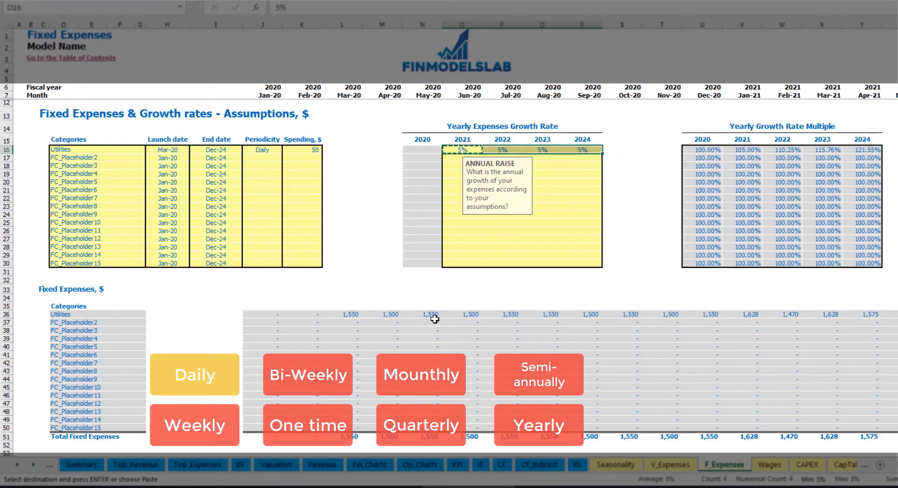
{"action": "scroll", "coordinate": [457, 266], "scroll_direction": "right", "scroll_amount": 12}
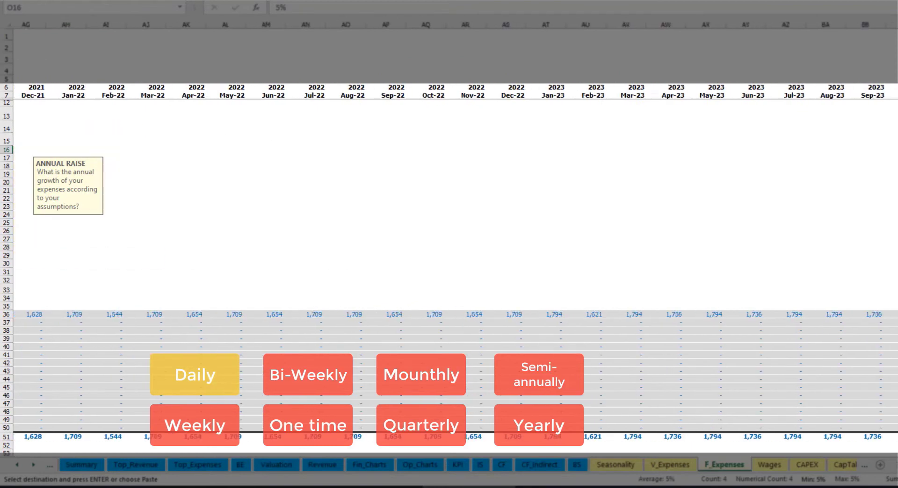
{"action": "scroll", "coordinate": [456, 267], "scroll_direction": "left", "scroll_amount": 12}
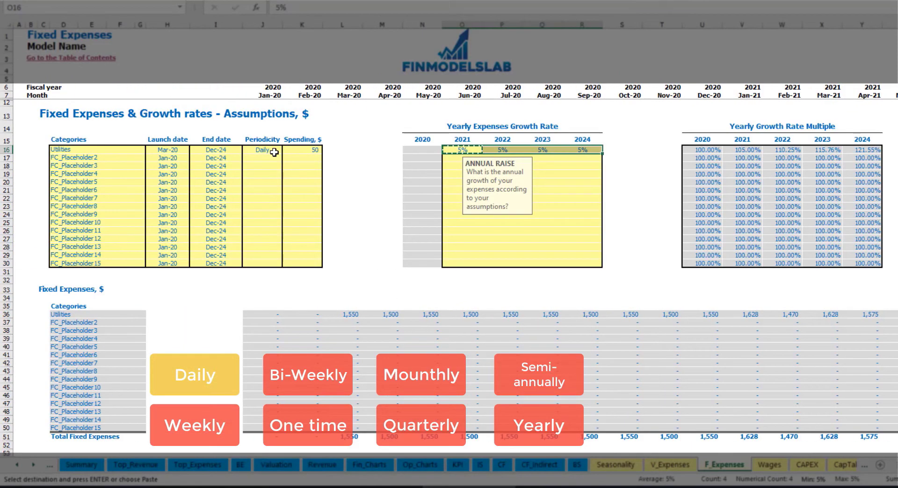
Name the second fixed expense category Advertising
{"action": "left_click", "coordinate": [106, 155]}
{"action": "type", "text": "Advertising"}
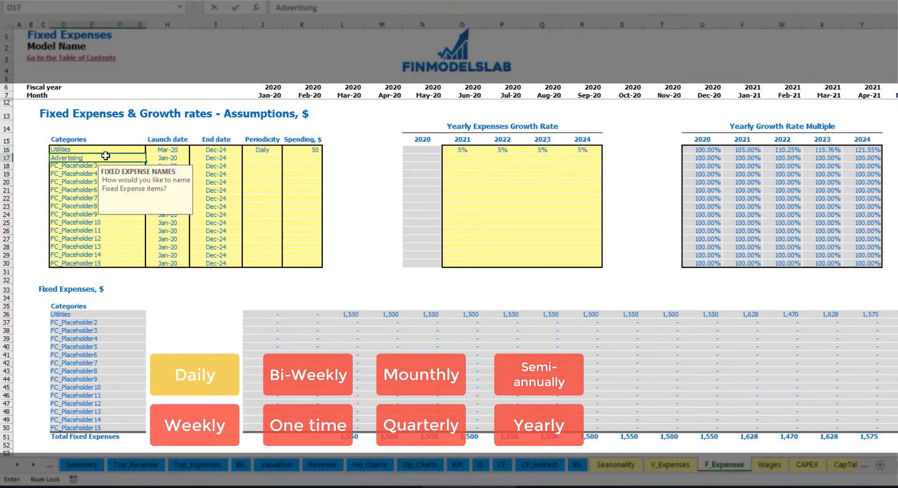
Confirm Advertising as the second fixed expense category and set its launch date to Mar-20 and end date to Aug-24
{"action": "key", "text": "Return"}
{"action": "left_click", "coordinate": [166, 160]}
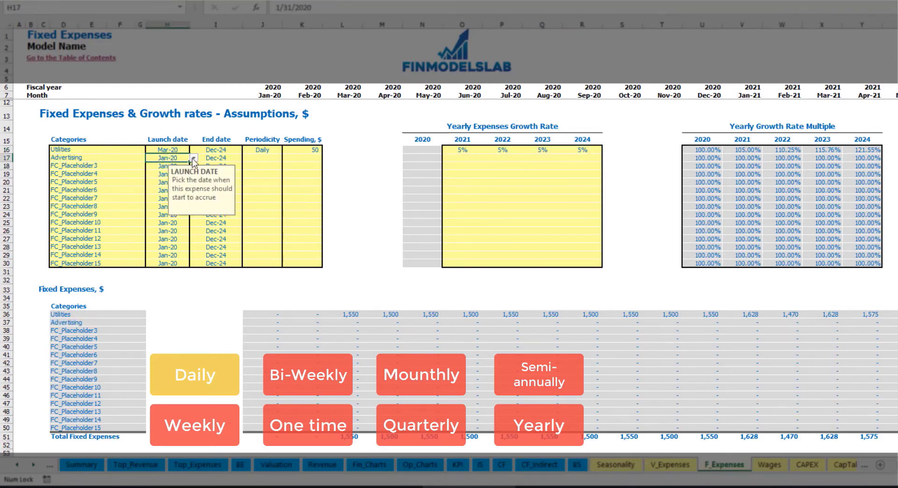
{"action": "left_click", "coordinate": [193, 158]}
{"action": "left_click", "coordinate": [173, 182]}
{"action": "left_click", "coordinate": [216, 158]}
{"action": "left_click", "coordinate": [246, 158]}
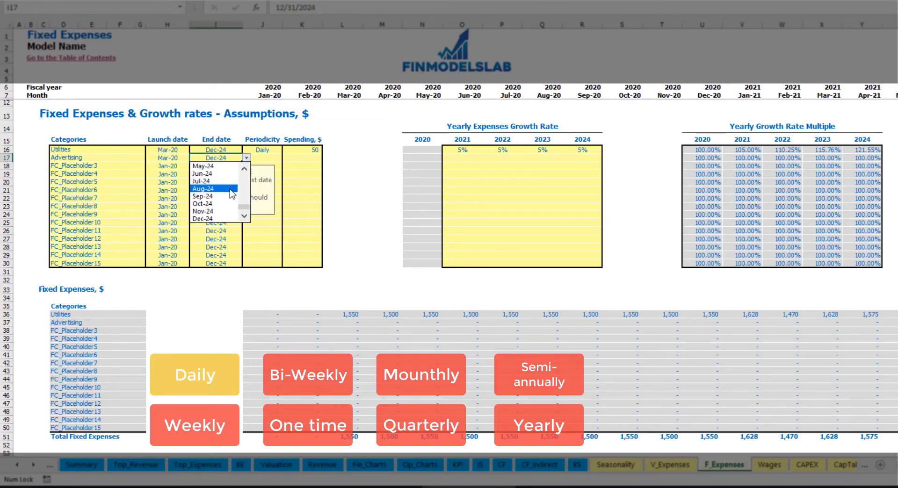
{"action": "left_click", "coordinate": [219, 189]}
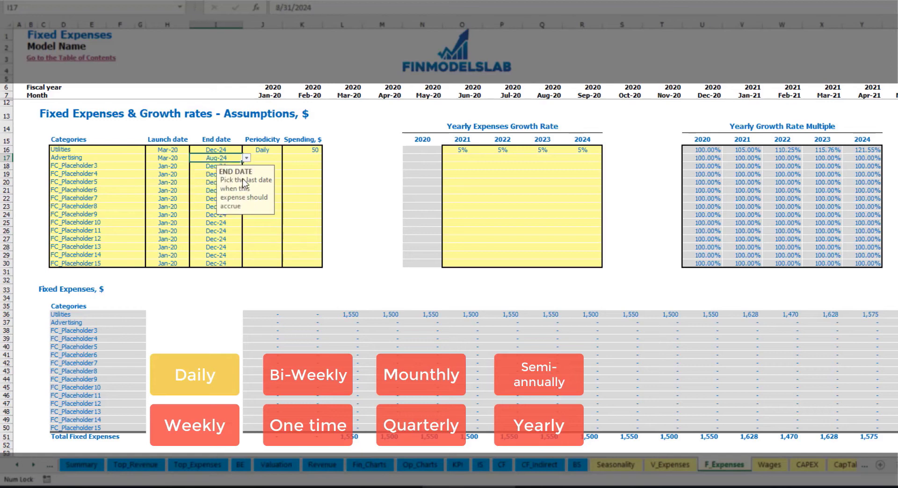
Set the Advertising expense to Weekly periodicity with spending of 100
{"action": "left_click", "coordinate": [262, 156]}
{"action": "left_click", "coordinate": [286, 158]}
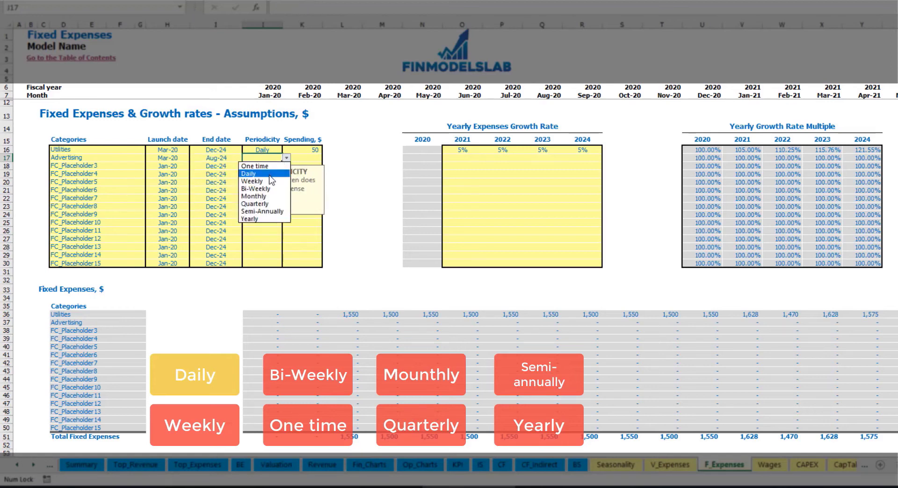
{"action": "left_click", "coordinate": [270, 181]}
{"action": "left_click", "coordinate": [300, 161]}
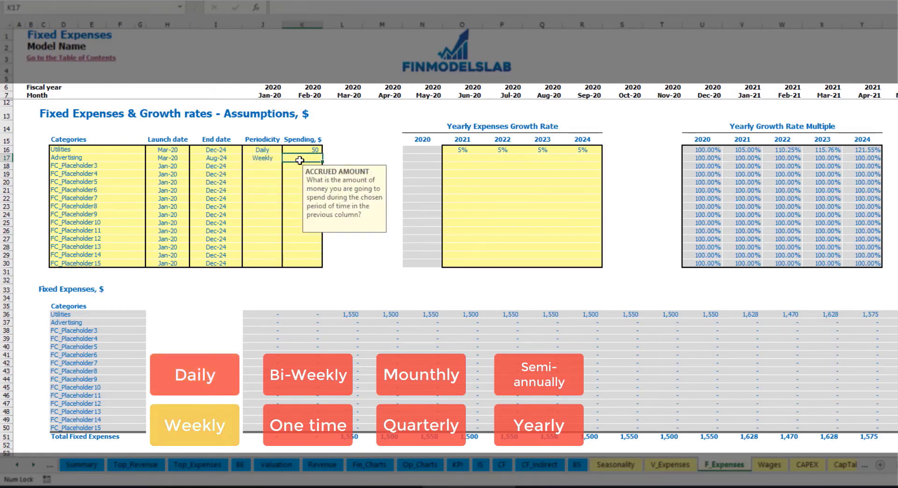
{"action": "type", "text": "100"}
{"action": "key", "text": "Return"}
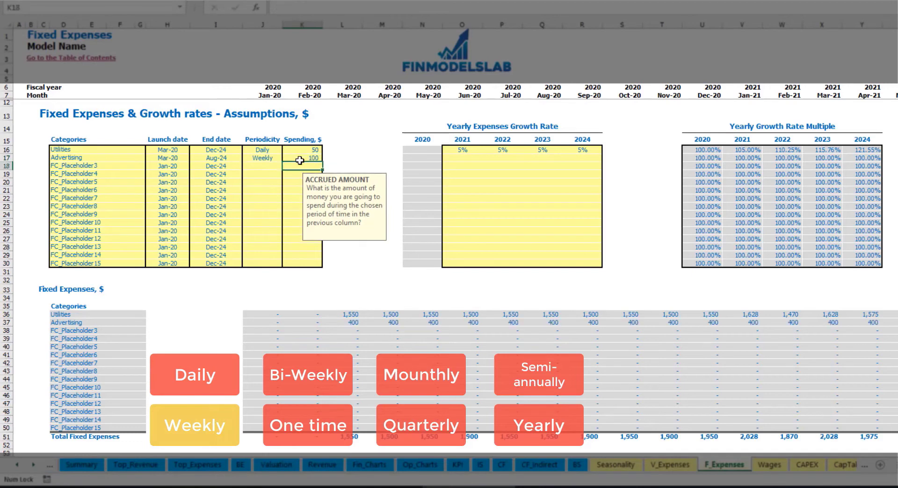
Review the monthly Advertising amounts from Mar-20 through mid-2024 in the Fixed Expenses table
{"action": "left_click", "coordinate": [358, 324]}
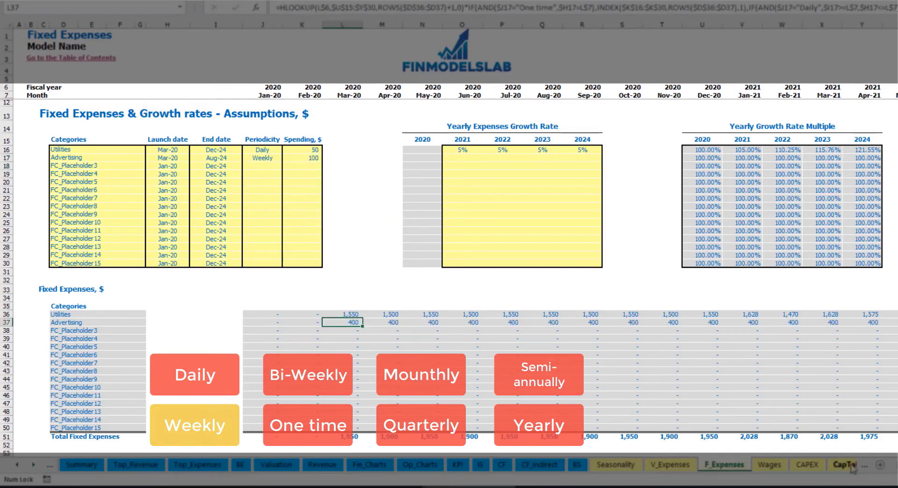
{"action": "scroll", "coordinate": [449, 210], "scroll_direction": "right", "scroll_amount": 10}
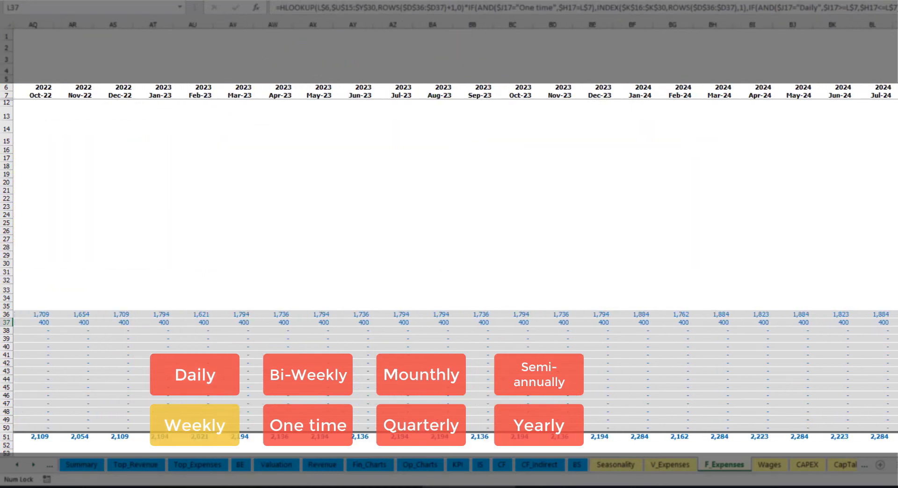
{"action": "left_click", "coordinate": [895, 24]}
{"action": "left_click", "coordinate": [895, 323]}
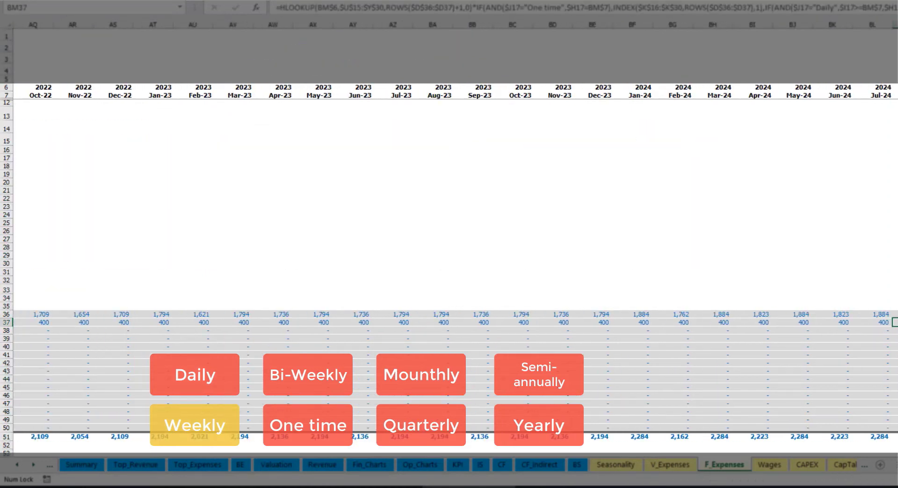
{"action": "scroll", "coordinate": [339, 210], "scroll_direction": "left", "scroll_amount": 10}
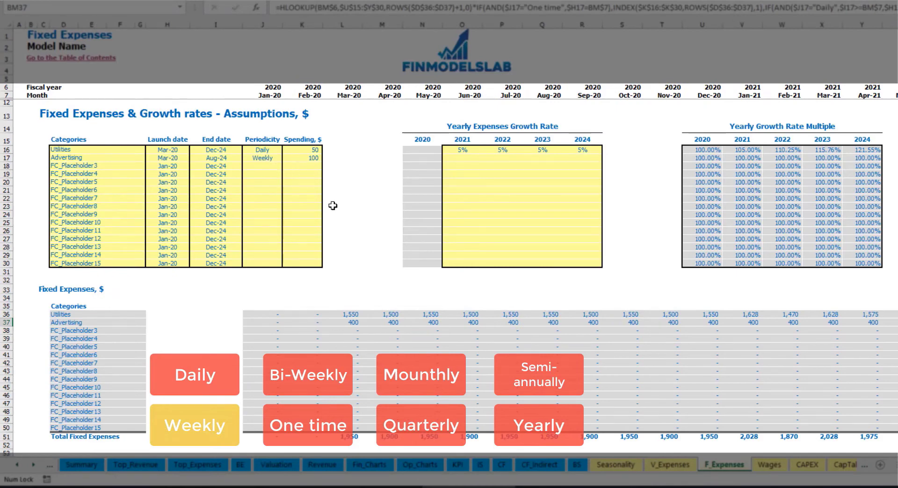
Change the Advertising periodicity to Bi-Weekly and its spending to 500
{"action": "left_click", "coordinate": [268, 158]}
{"action": "left_click", "coordinate": [286, 158]}
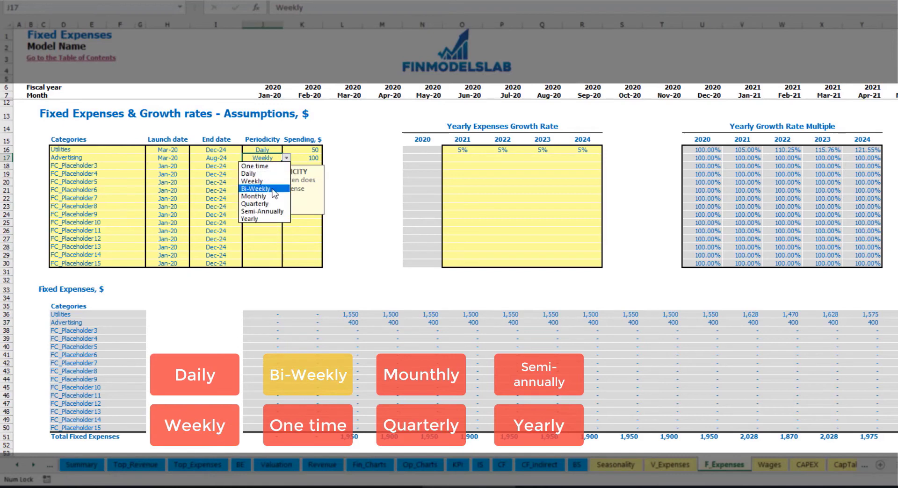
{"action": "left_click", "coordinate": [271, 188]}
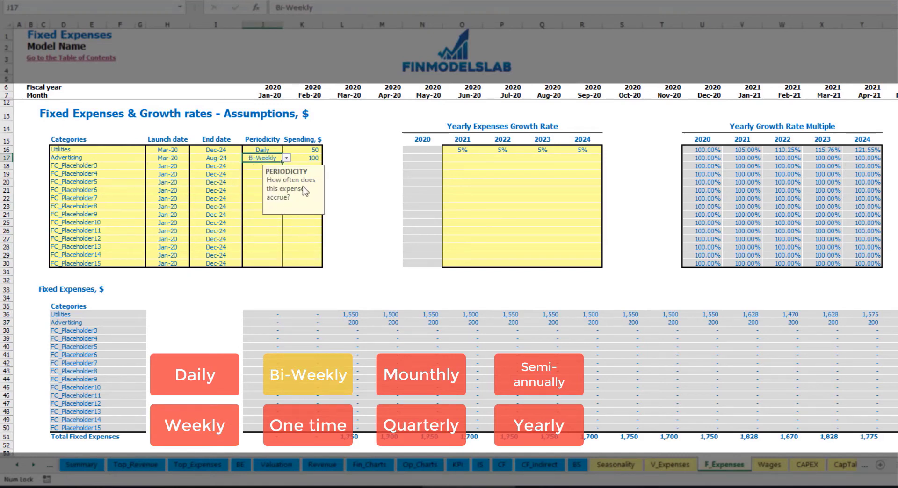
{"action": "left_click", "coordinate": [301, 158]}
{"action": "type", "text": "500"}
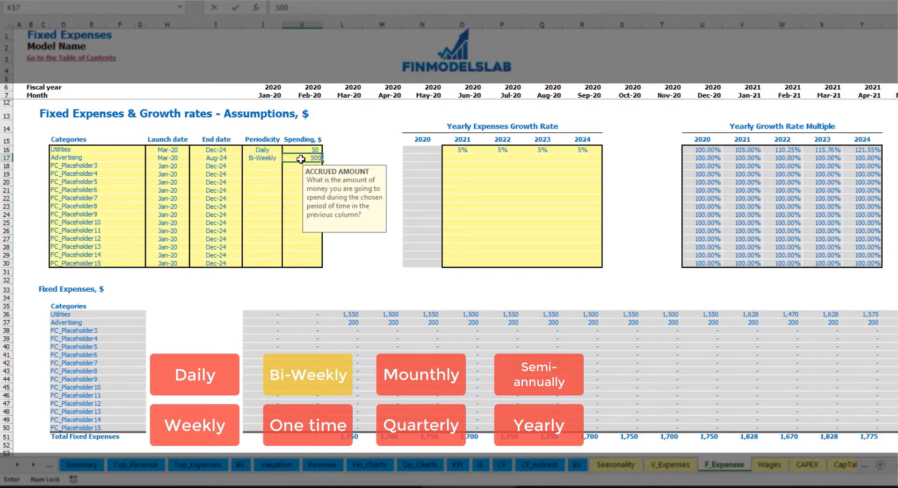
{"action": "key", "text": "Return"}
Change the Advertising launch date to Jul-20
{"action": "left_click", "coordinate": [180, 150]}
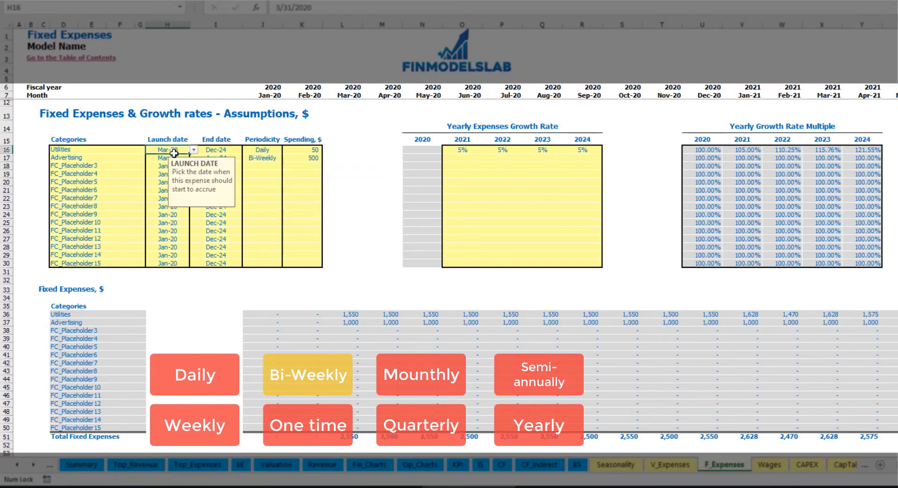
{"action": "left_click", "coordinate": [181, 158]}
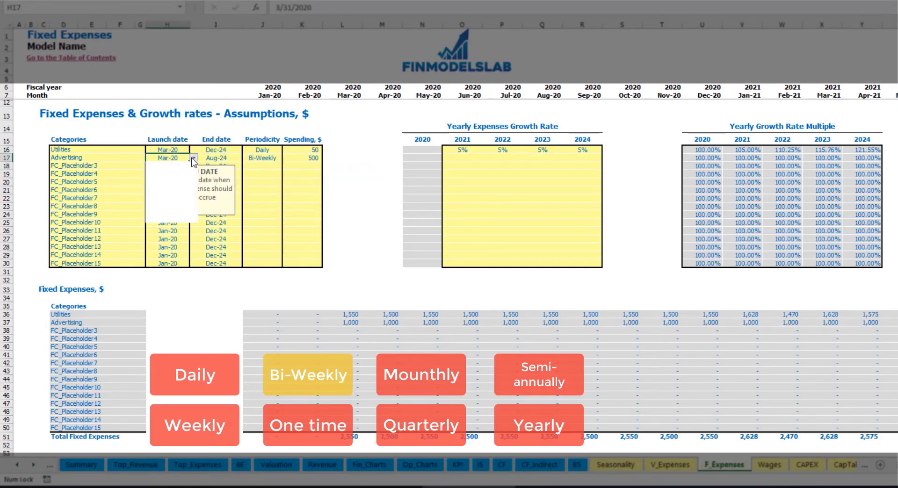
{"action": "left_click", "coordinate": [195, 159]}
{"action": "left_click", "coordinate": [182, 198]}
Examine the monthly Advertising amounts from Jul-20 onward, then return to the row's Jul-20 value
{"action": "left_click", "coordinate": [512, 324]}
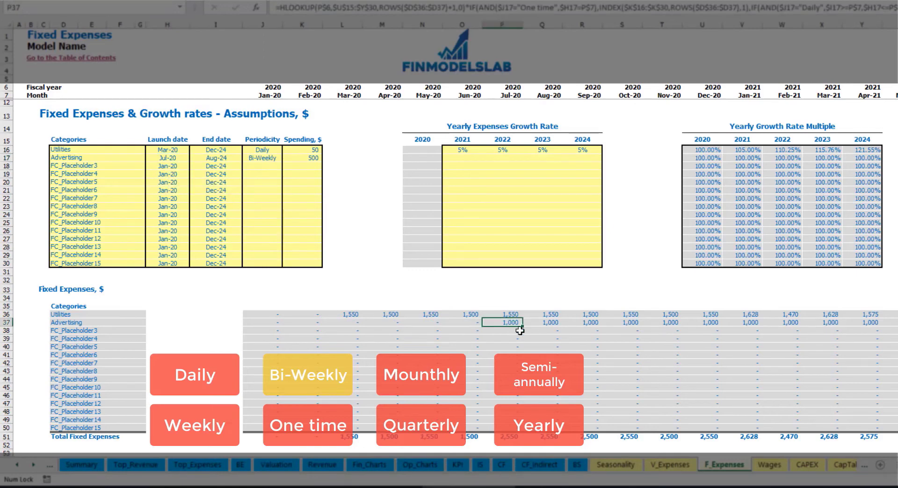
{"action": "key", "text": "Right"}
{"action": "key", "text": "Right"}
{"action": "key", "text": "Right"}
{"action": "key", "text": "Right"}
{"action": "key", "text": "Right"}
{"action": "key", "text": "Right"}
{"action": "key", "text": "Right"}
{"action": "key", "text": "Right"}
{"action": "key", "text": "Right"}
{"action": "key", "text": "Right"}
{"action": "key", "text": "Right"}
{"action": "key", "text": "Right"}
{"action": "key", "text": "Right"}
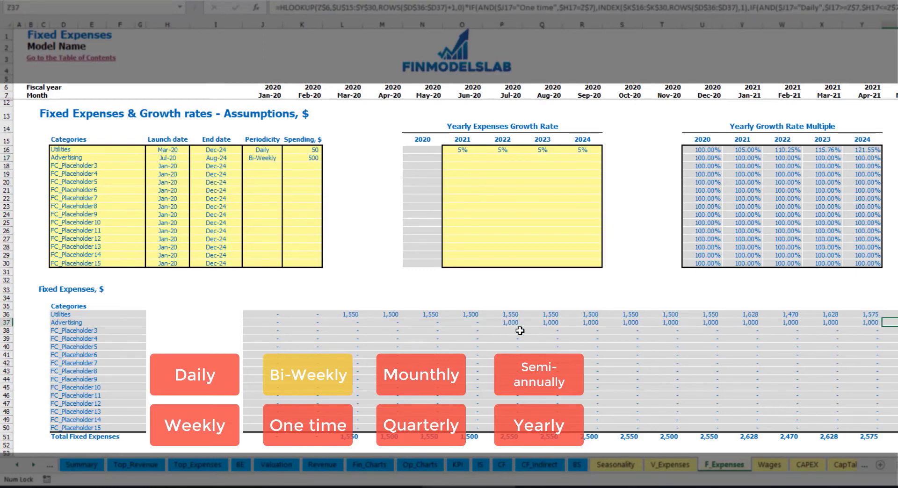
{"action": "key", "text": "Right"}
{"action": "key", "text": "Right"}
{"action": "key", "text": "Right"}
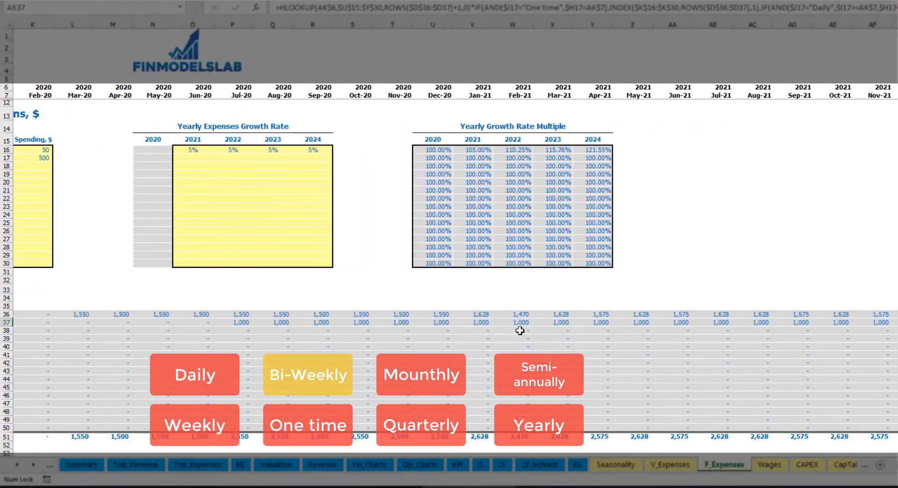
{"action": "key", "text": "ctrl+Left"}
{"action": "key", "text": "ctrl+Left"}
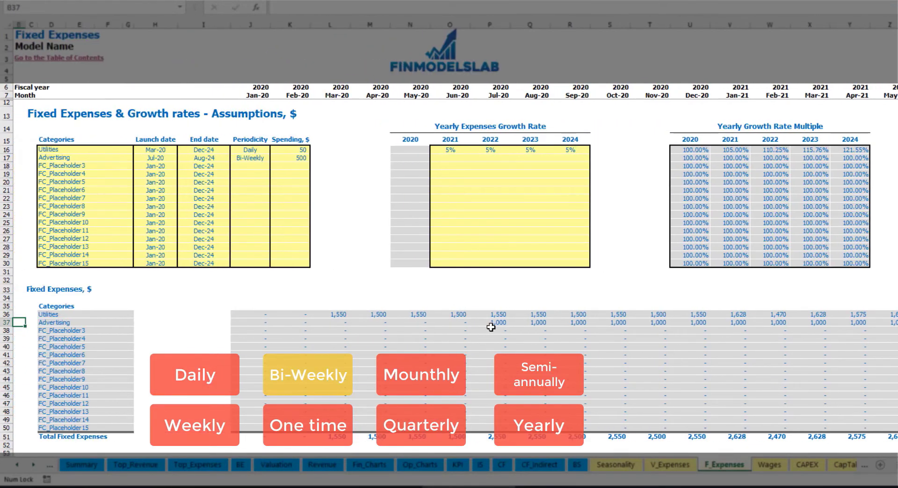
{"action": "left_click", "coordinate": [492, 327]}
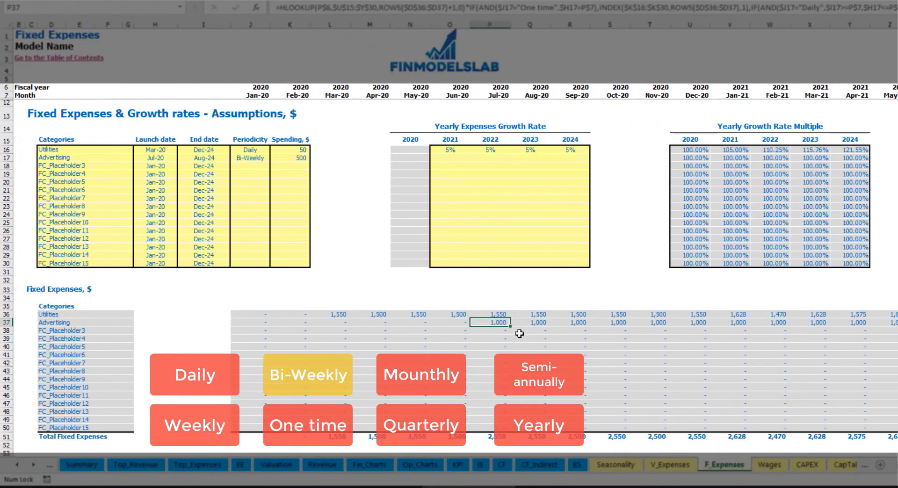
Enter a 3% Advertising growth rate for 2021 and copy it to 2022, 2023 and 2024
{"action": "left_click", "coordinate": [449, 158]}
{"action": "type", "text": "3"}
{"action": "key", "text": "Return"}
{"action": "key", "text": "Up"}
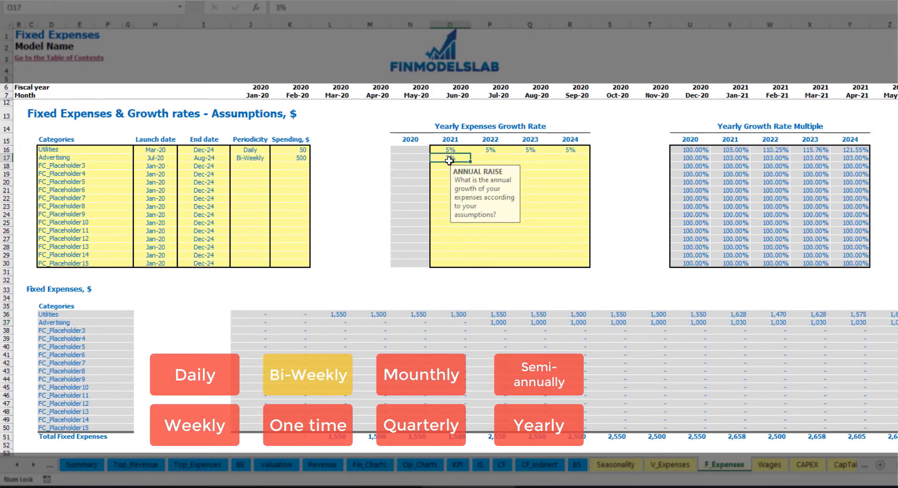
{"action": "key", "text": "ctrl+c"}
{"action": "key", "text": "Right"}
{"action": "key", "text": "shift+Right"}
{"action": "key", "text": "shift+Right"}
{"action": "key", "text": "ctrl+v"}
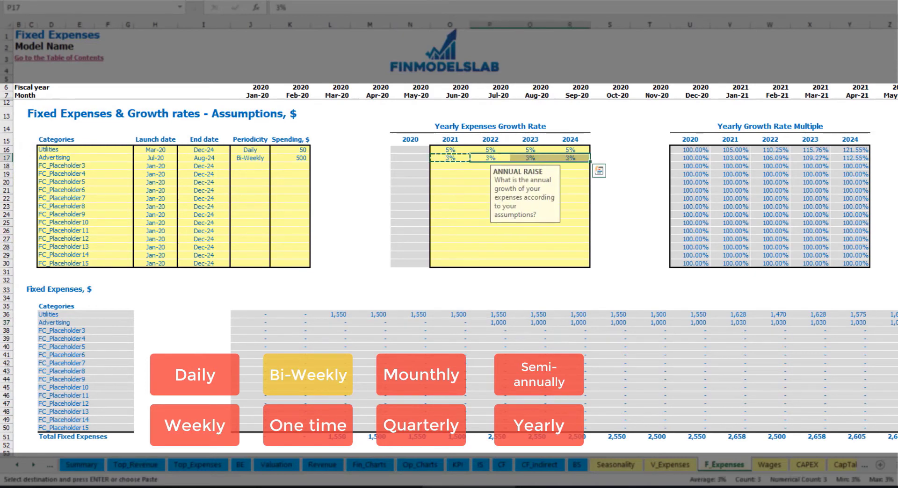
Check how the growth rate affects the monthly Advertising amounts from 2021 through 2024, and compare with its end date
{"action": "left_click", "coordinate": [897, 322]}
{"action": "left_click", "coordinate": [860, 322]}
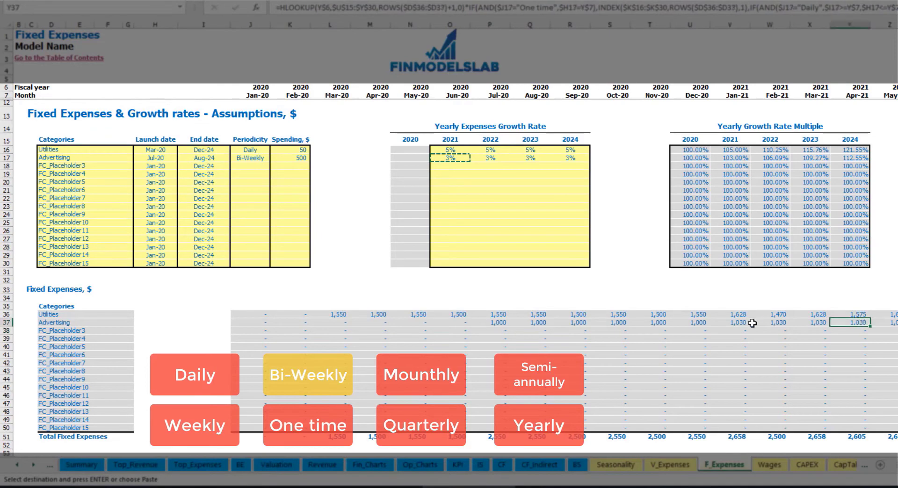
{"action": "left_click", "coordinate": [753, 323]}
{"action": "left_click", "coordinate": [730, 321]}
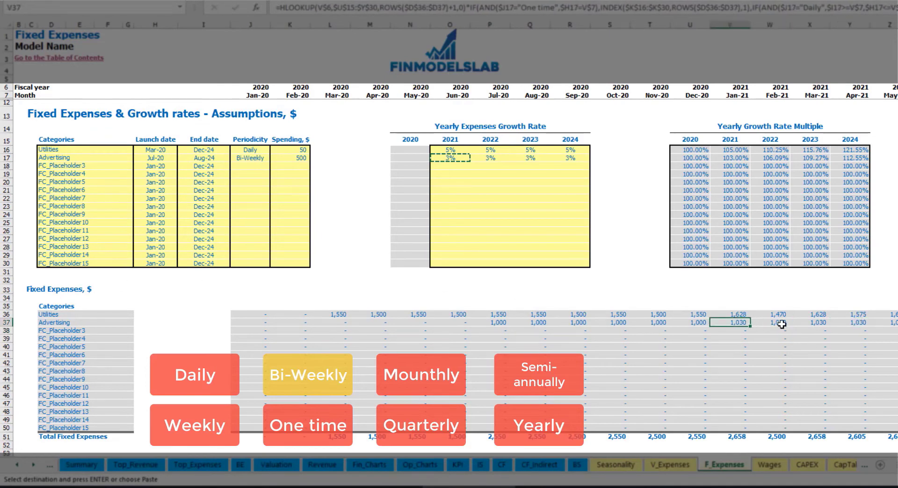
{"action": "scroll", "coordinate": [449, 234], "scroll_direction": "right", "scroll_amount": 15}
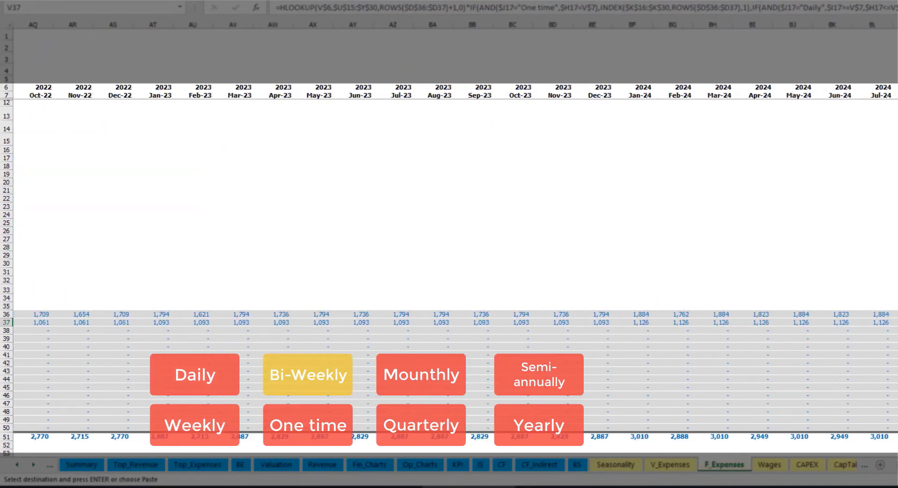
{"action": "left_click", "coordinate": [895, 24]}
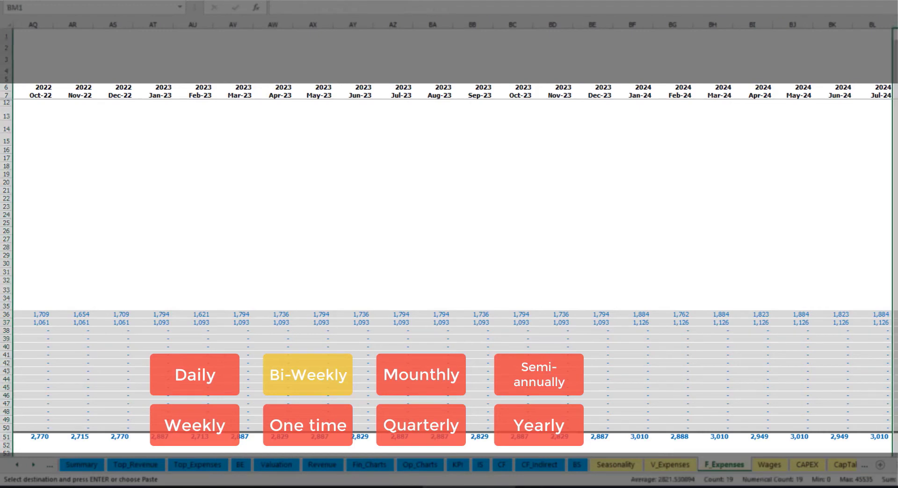
{"action": "scroll", "coordinate": [874, 446], "scroll_direction": "left", "scroll_amount": 15}
{"action": "left_click", "coordinate": [221, 158]}
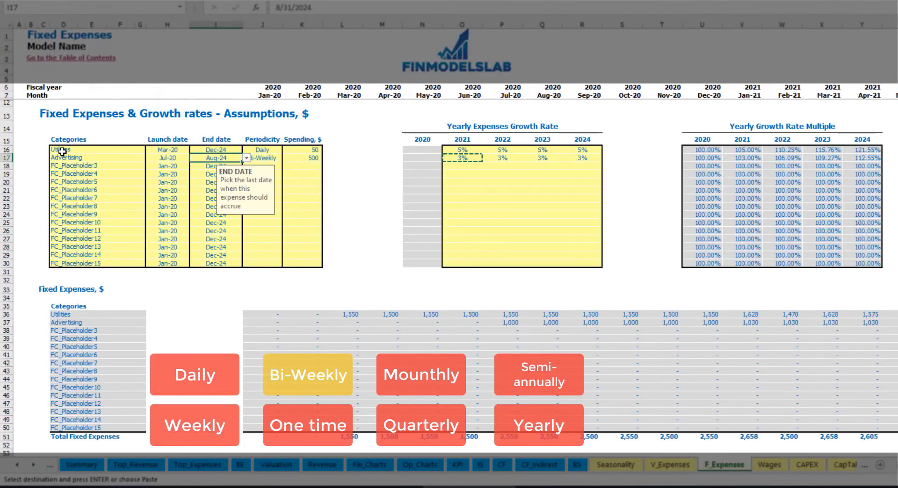
Rename the third fixed expense category, FC_Placeholder3, as Office Setup
{"action": "left_click", "coordinate": [79, 165]}
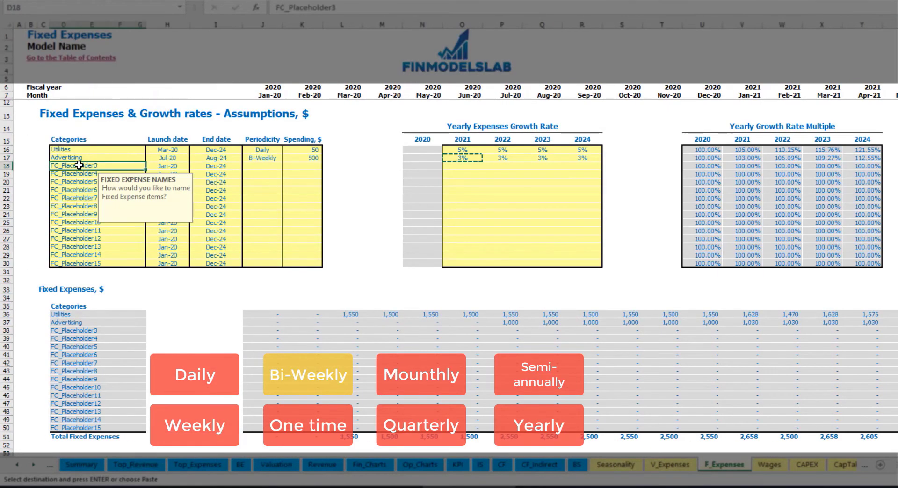
{"action": "type", "text": "Se"}
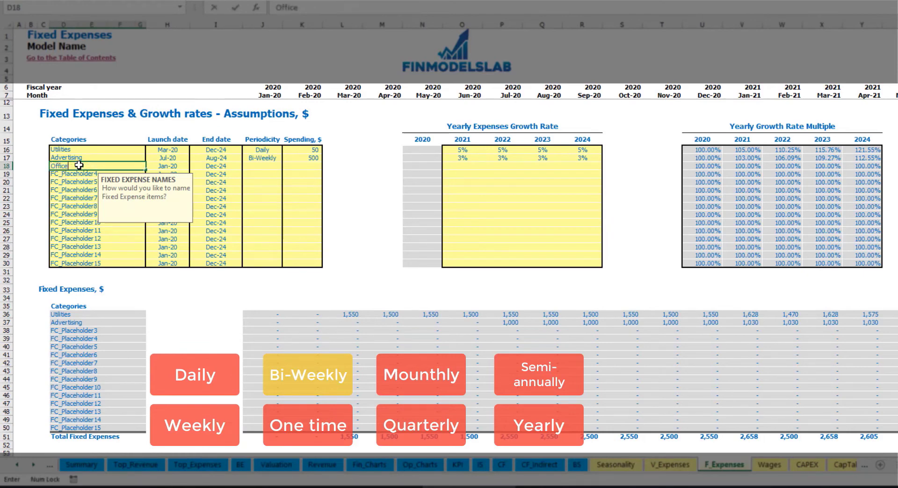
{"action": "type", "text": "tup"}
{"action": "key", "text": "Return"}
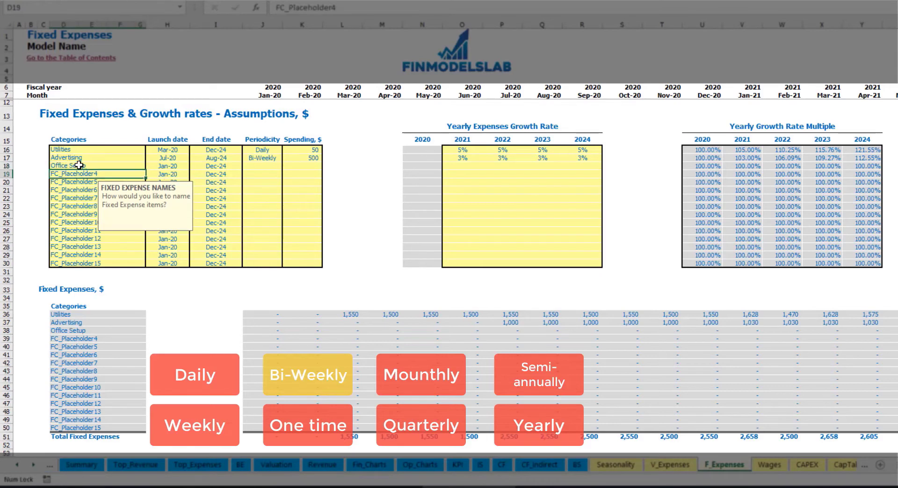
Set Office Setup as a One time expense of 5,000 with a Feb-20 launch date
{"action": "left_click", "coordinate": [263, 167]}
{"action": "left_click", "coordinate": [286, 166]}
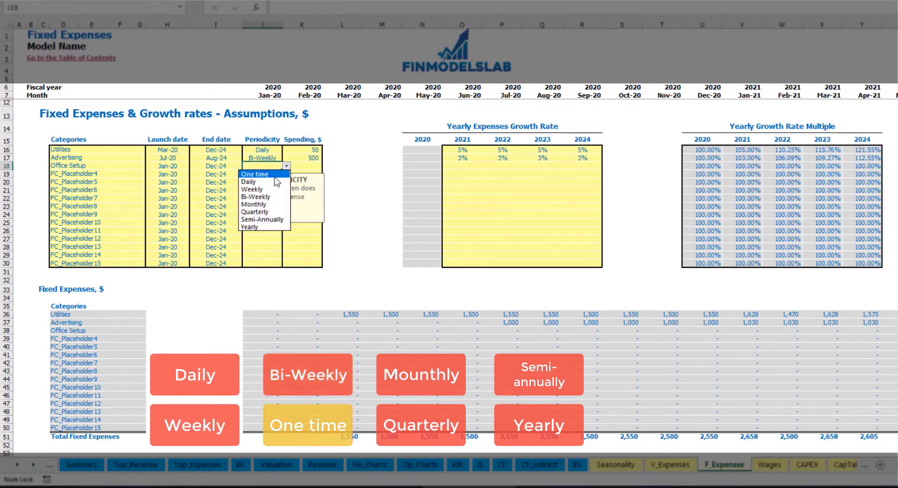
{"action": "left_click", "coordinate": [275, 176]}
{"action": "left_click", "coordinate": [168, 166]}
{"action": "left_click", "coordinate": [194, 166]}
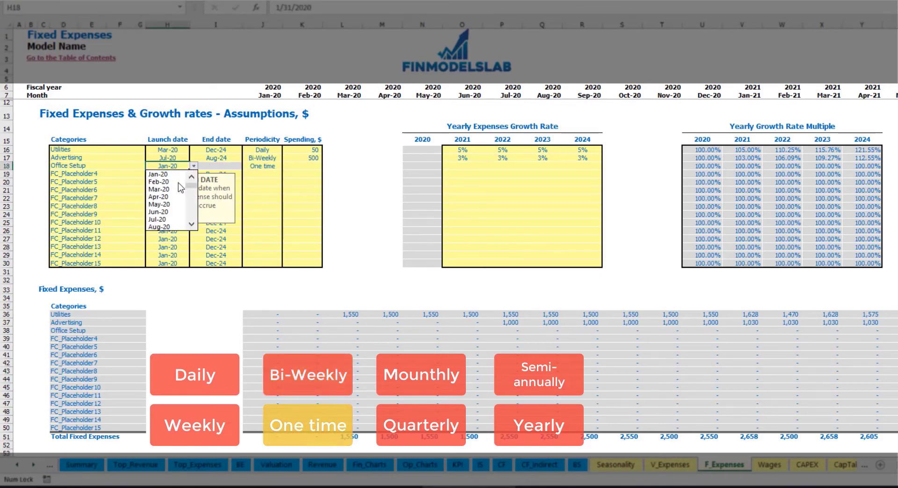
{"action": "left_click", "coordinate": [180, 187]}
{"action": "left_click", "coordinate": [295, 166]}
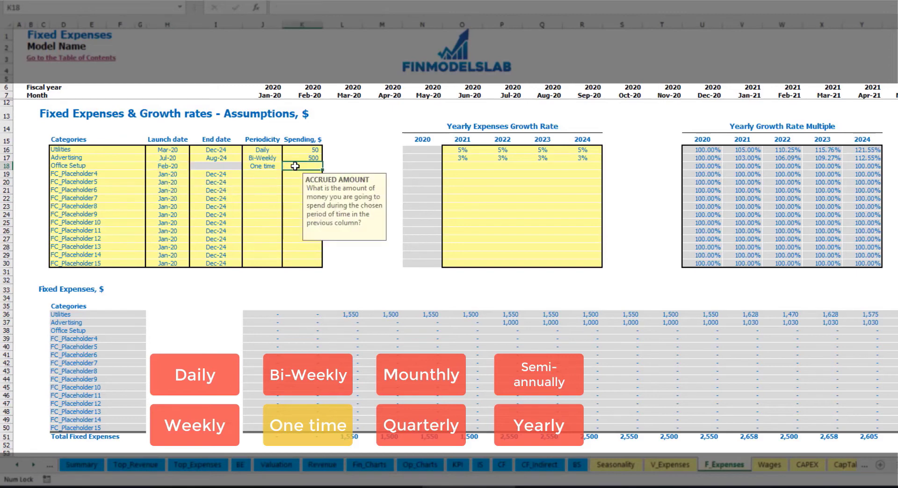
{"action": "type", "text": "5000"}
{"action": "key", "text": "Return"}
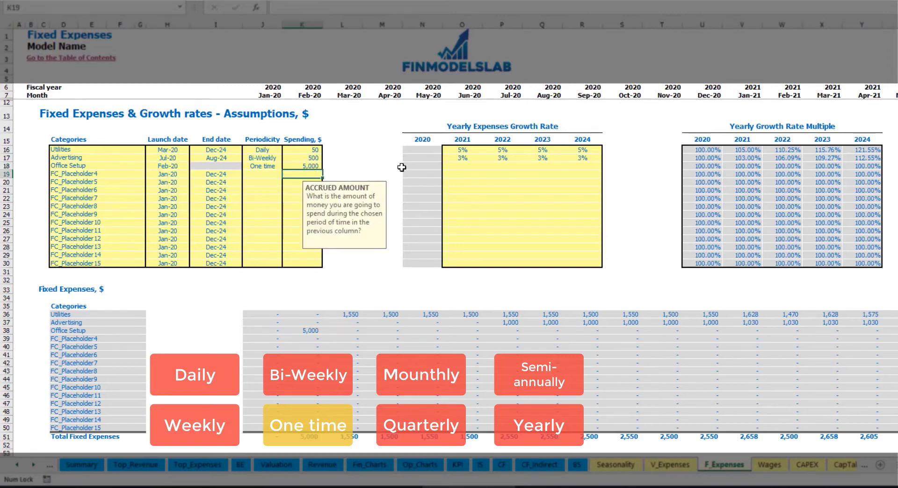
Check the Office Setup growth rate cells for 2021 to 2024 and its monthly amount for Feb-20
{"action": "left_click_drag", "start_coordinate": [461, 166], "coordinate": [582, 167]}
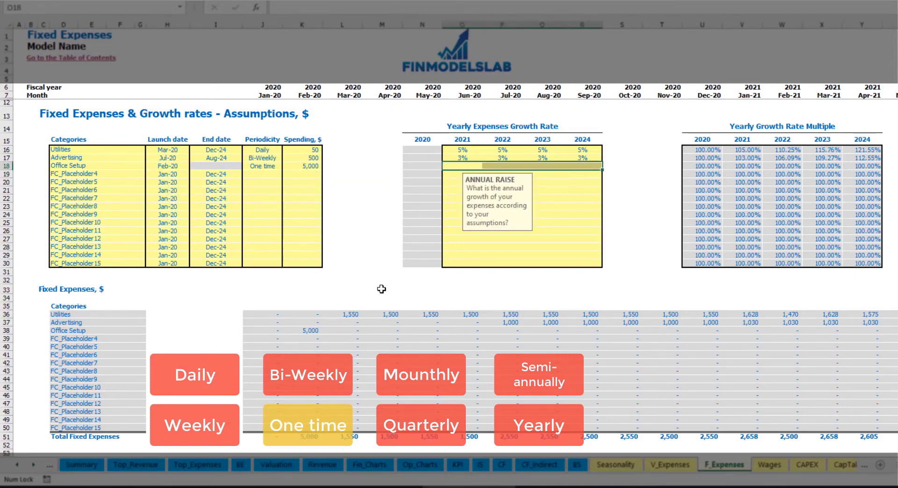
{"action": "left_click", "coordinate": [311, 331]}
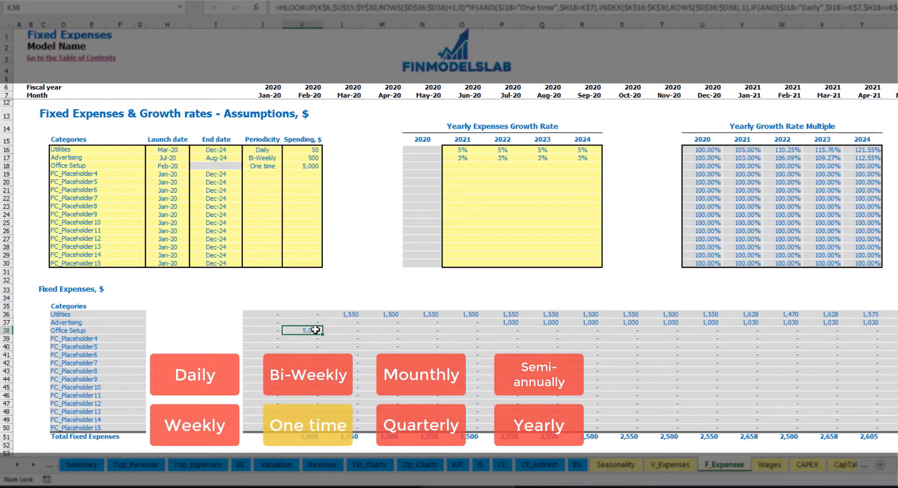
Rename the fourth fixed expense category, FC_Placeholder4, as Insurance
{"action": "left_click", "coordinate": [124, 176]}
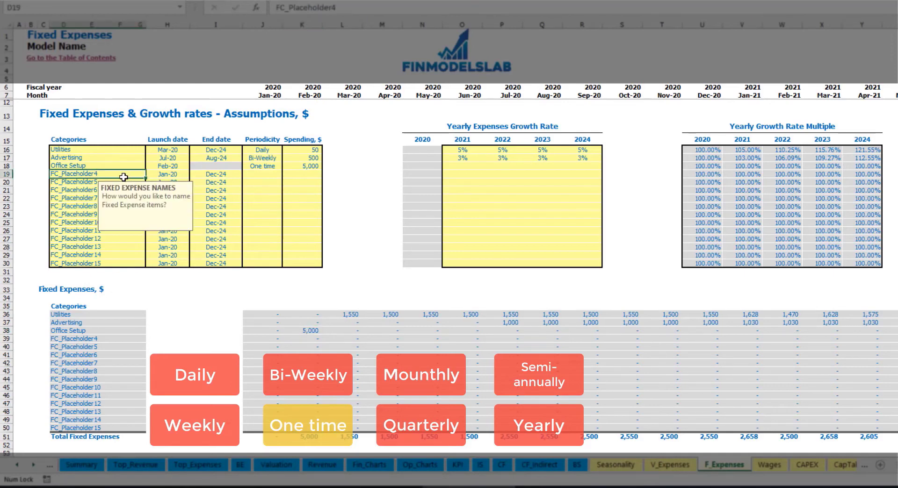
{"action": "type", "text": "In"}
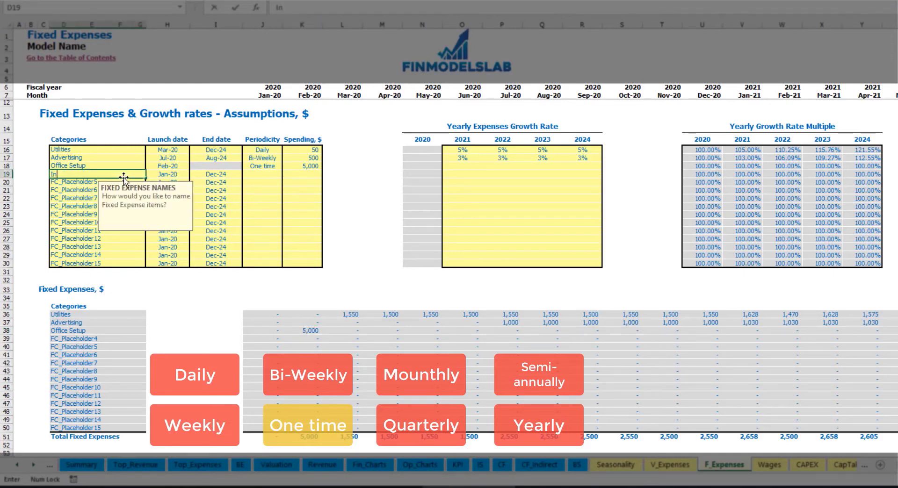
{"action": "type", "text": "surance"}
{"action": "key", "text": "Return"}
Set Insurance as a Monthly expense with a spending amount of 1,000
{"action": "left_click", "coordinate": [173, 176]}
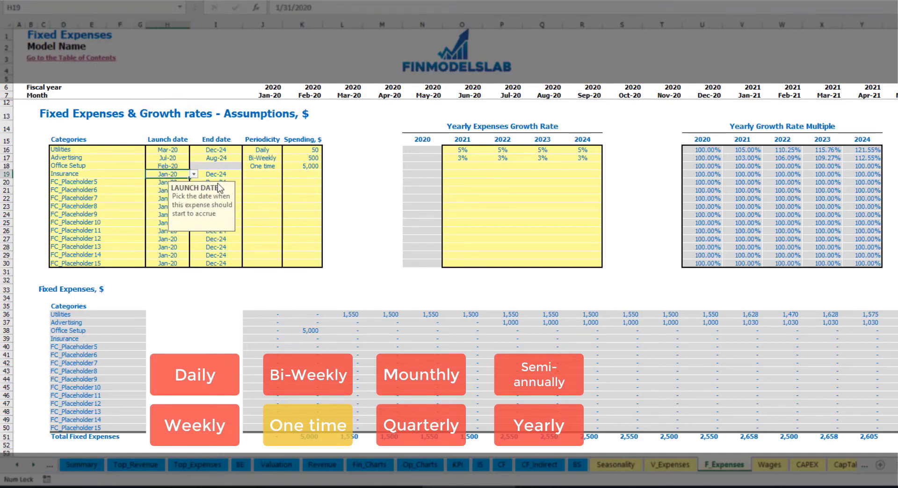
{"action": "left_click", "coordinate": [228, 173]}
{"action": "left_click", "coordinate": [265, 174]}
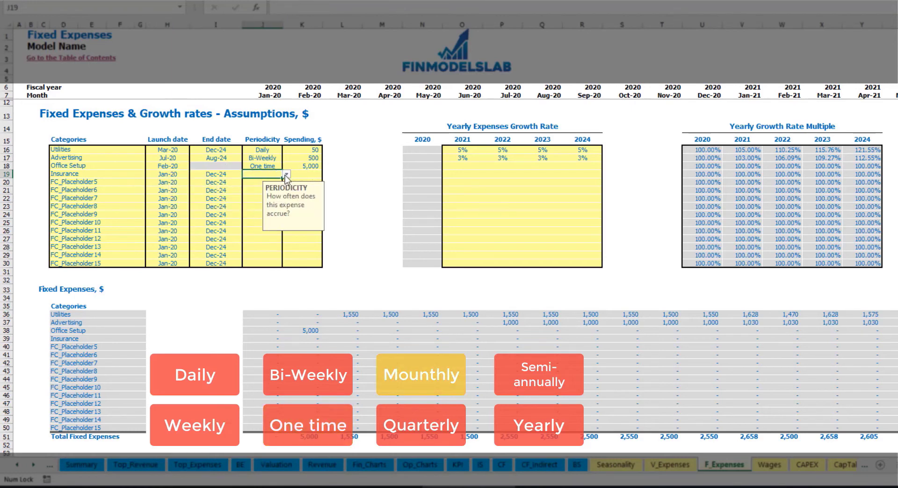
{"action": "left_click", "coordinate": [287, 174]}
{"action": "left_click", "coordinate": [266, 212]}
{"action": "left_click", "coordinate": [307, 174]}
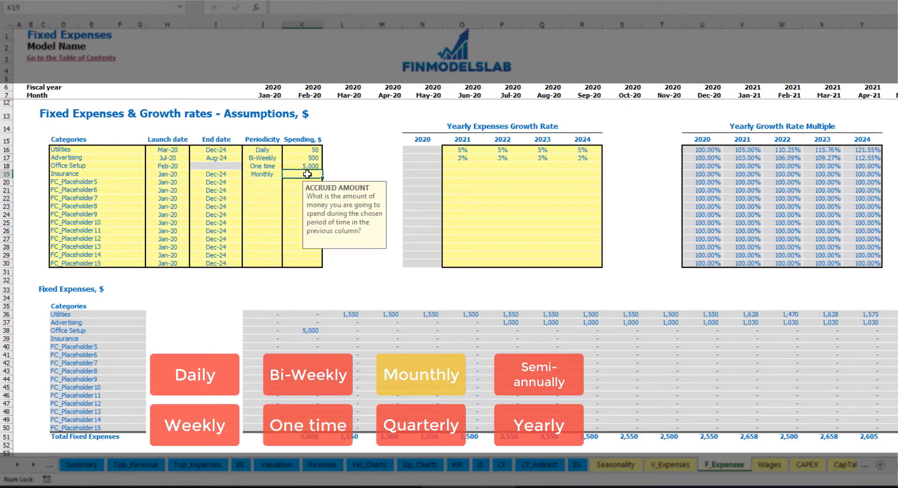
{"action": "type", "text": "100"}
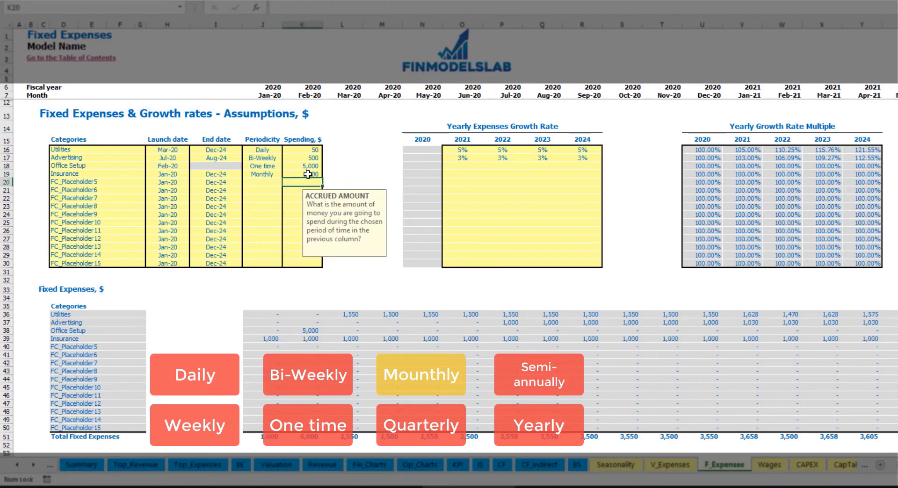
Enter Insurance growth rates of 5% for 2021, 3% for 2022, 2% for 2023 and 1% for 2024
{"action": "left_click", "coordinate": [463, 175]}
{"action": "type", "text": "5"}
{"action": "key", "text": "ctrl+Return"}
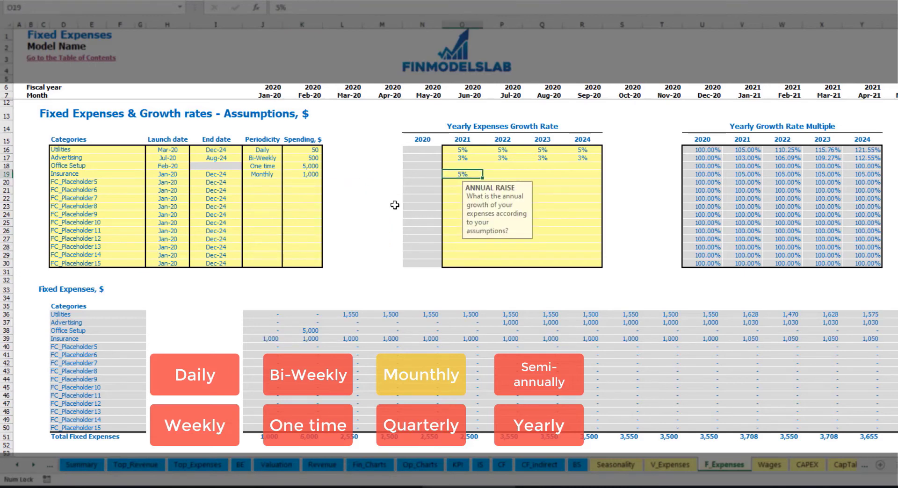
{"action": "key", "text": "Tab"}
{"action": "type", "text": "3"}
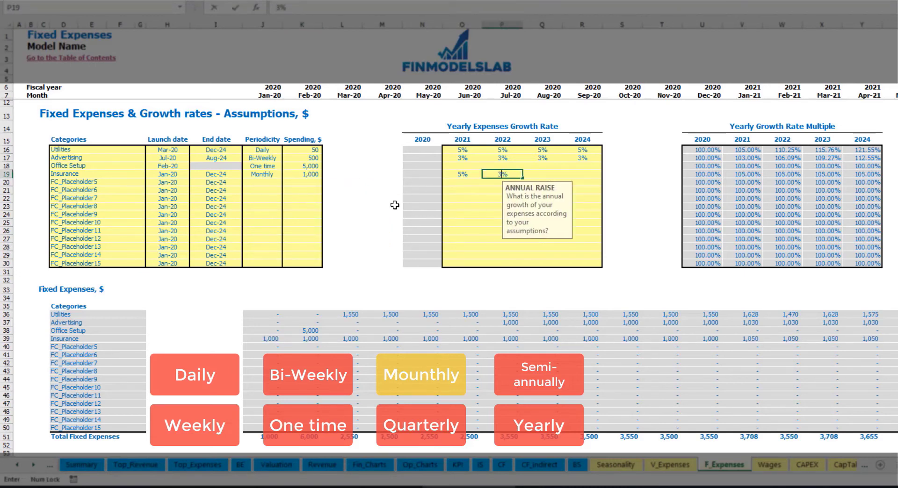
{"action": "key", "text": "Tab"}
{"action": "type", "text": "2"}
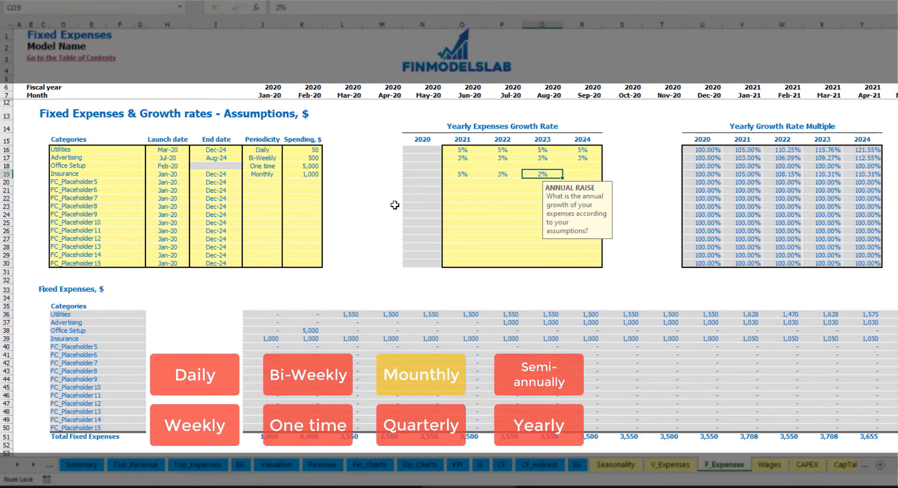
{"action": "key", "text": "Tab"}
{"action": "type", "text": "1"}
{"action": "key", "text": "Return"}
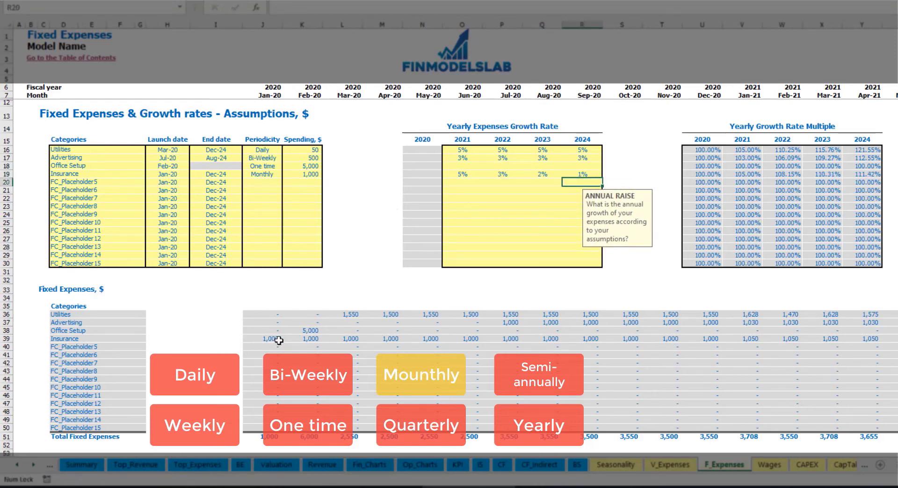
Examine the monthly Insurance amounts through 2020 and from Jan-21 onward to see how the growth rates apply
{"action": "left_click_drag", "start_coordinate": [271, 340], "coordinate": [744, 347]}
{"action": "left_click", "coordinate": [749, 340]}
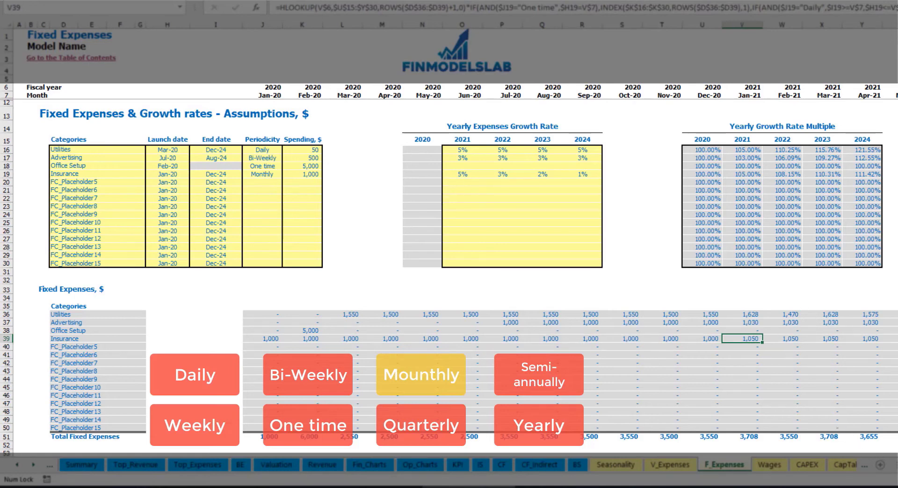
{"action": "scroll", "coordinate": [449, 229], "scroll_direction": "right", "scroll_amount": 6}
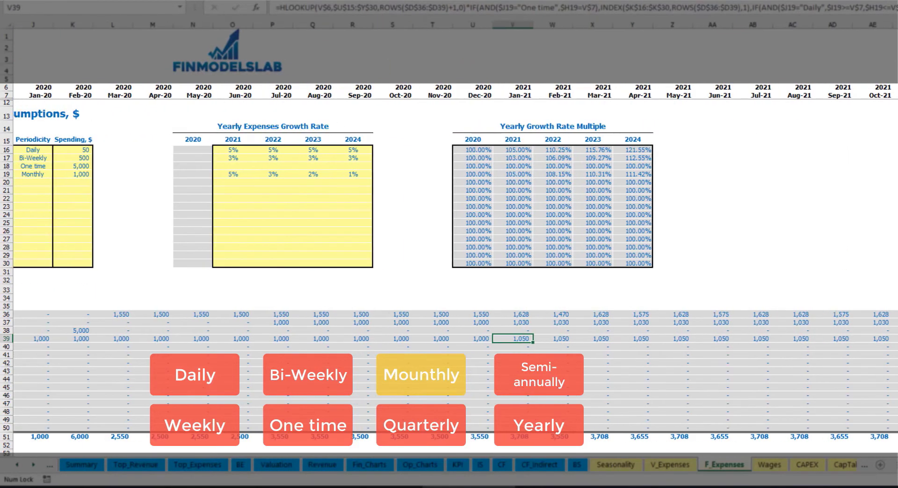
{"action": "left_click", "coordinate": [7, 25]}
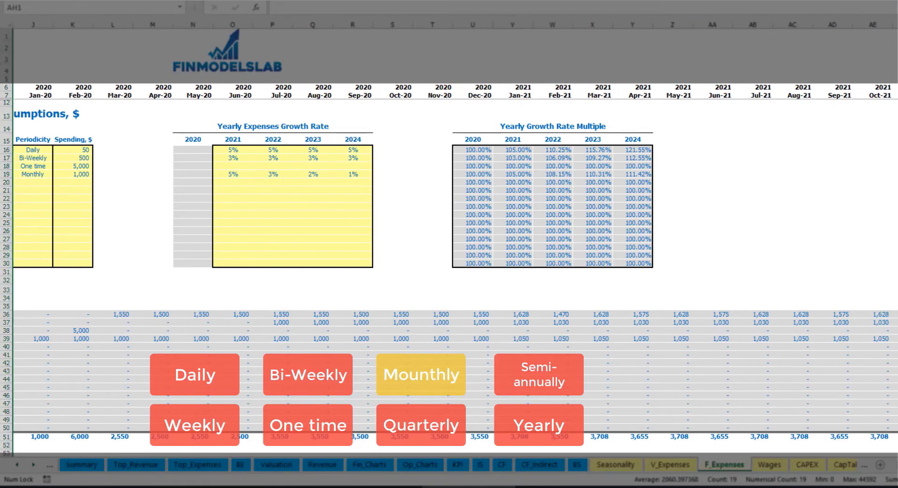
{"action": "left_click", "coordinate": [6, 338]}
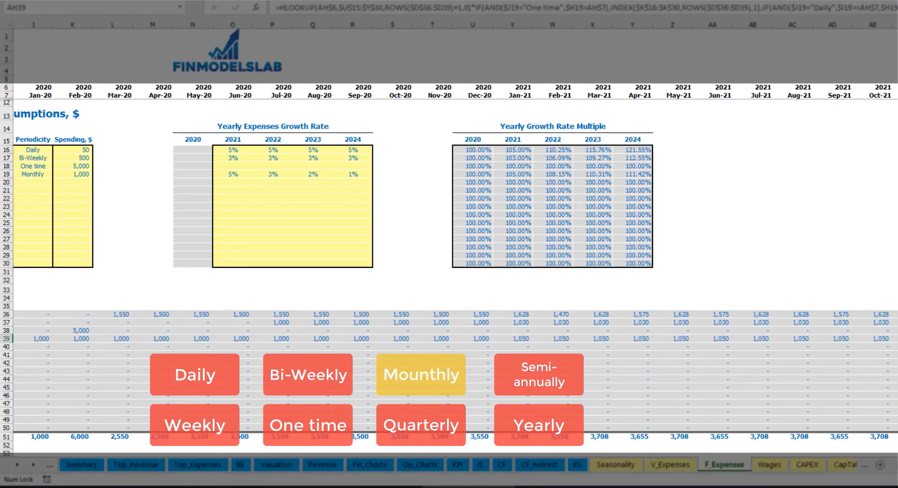
{"action": "scroll", "coordinate": [449, 230], "scroll_direction": "left", "scroll_amount": 6}
Change Insurance's periodicity to Quarterly and check in which months the expense accrues
{"action": "left_click", "coordinate": [277, 175]}
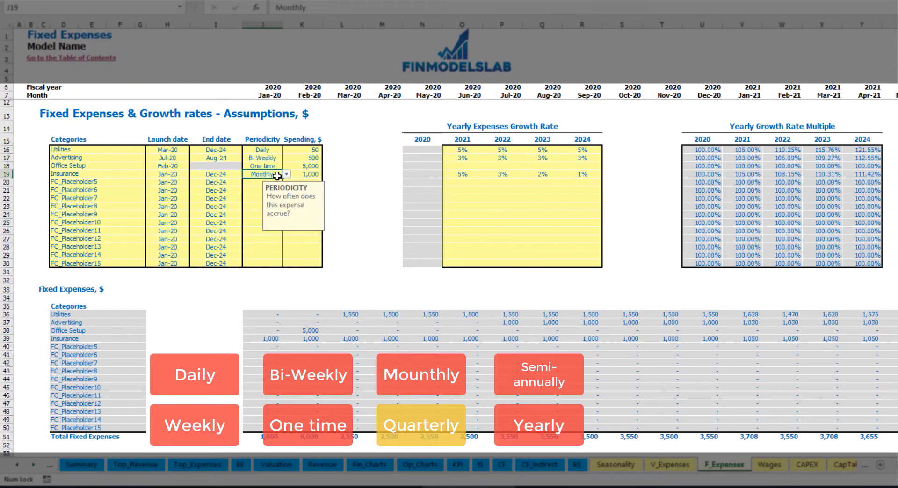
{"action": "left_click", "coordinate": [287, 175]}
{"action": "left_click", "coordinate": [269, 215]}
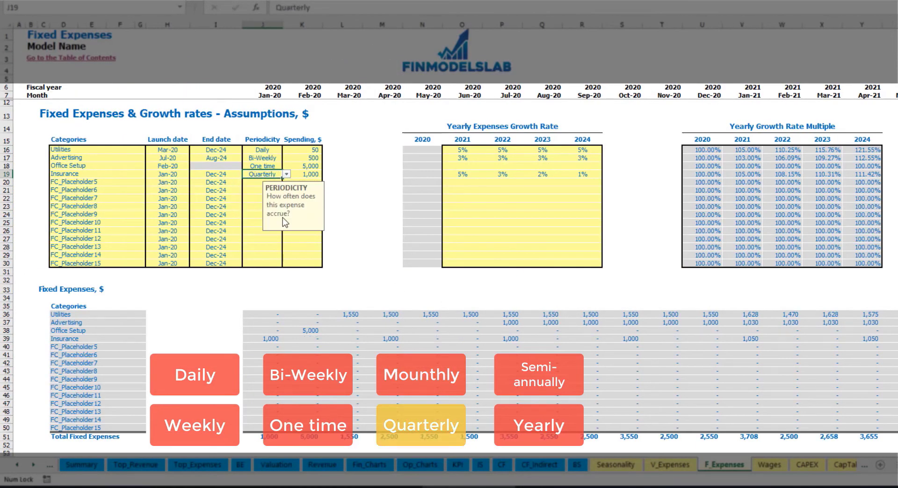
{"action": "left_click", "coordinate": [260, 339]}
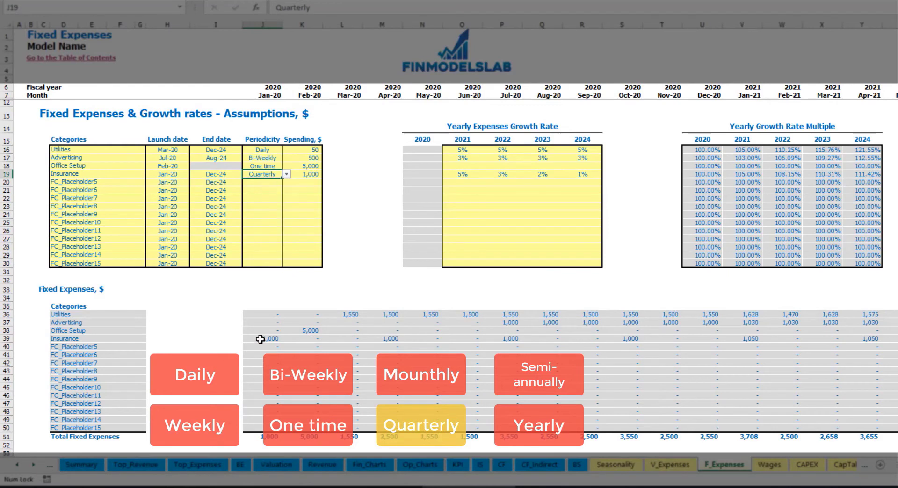
{"action": "left_click", "coordinate": [388, 336]}
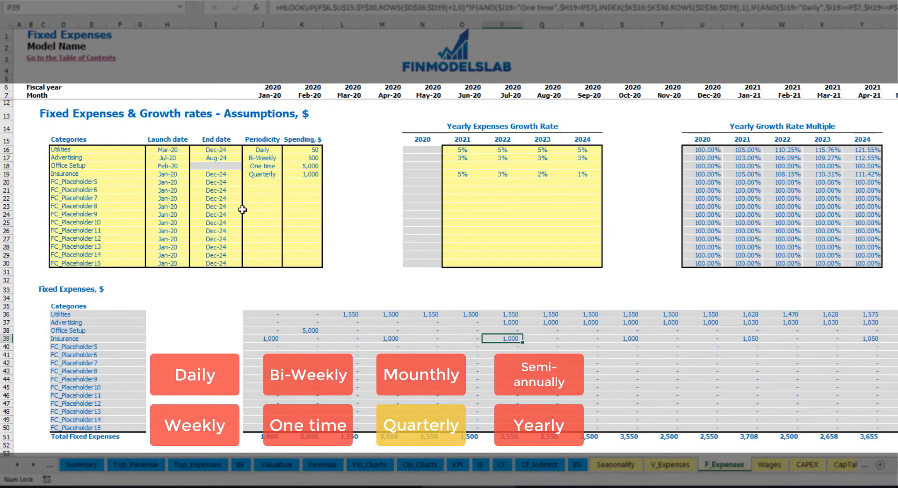
Set Insurance's launch date to Feb-20 and check the months in which the quarterly amounts fall
{"action": "left_click", "coordinate": [183, 174]}
{"action": "left_click", "coordinate": [194, 174]}
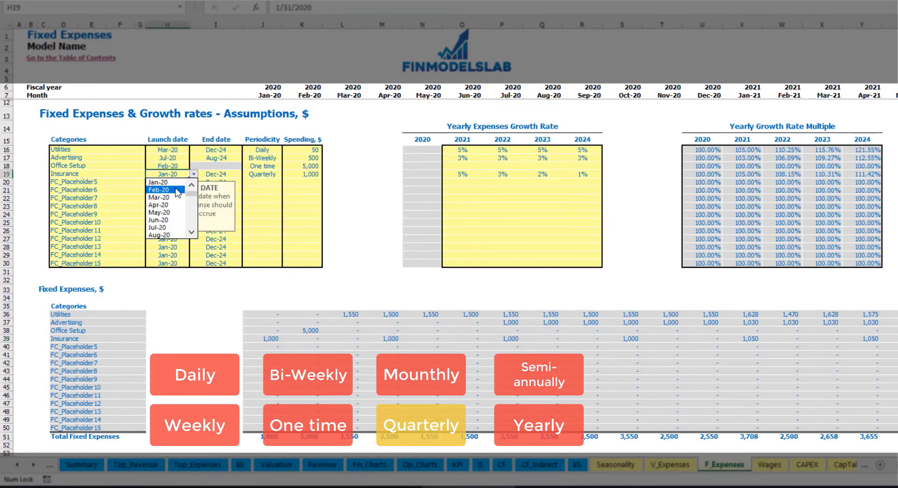
{"action": "left_click", "coordinate": [182, 190]}
{"action": "left_click", "coordinate": [309, 338]}
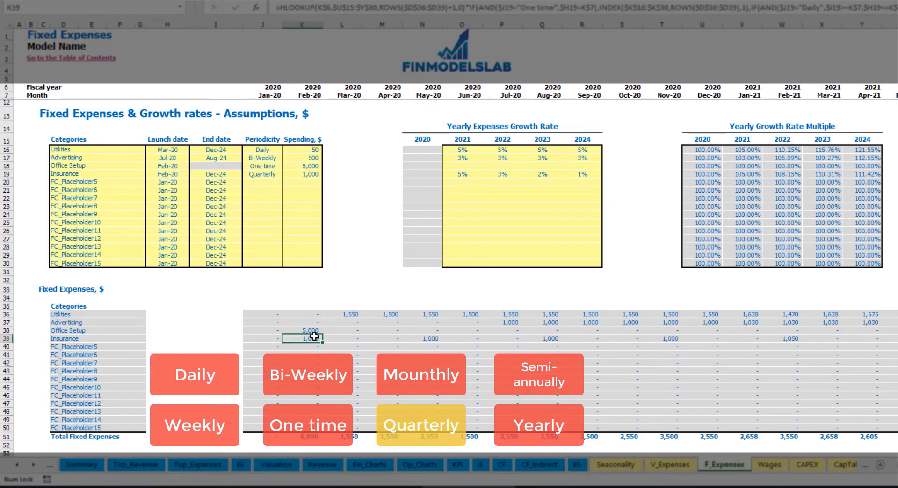
{"action": "left_click", "coordinate": [429, 339]}
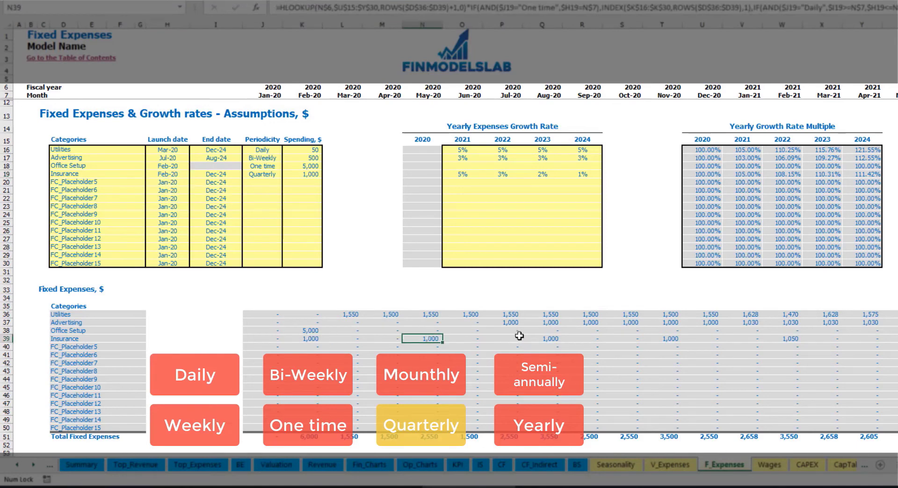
{"action": "left_click", "coordinate": [299, 339]}
{"action": "left_click", "coordinate": [433, 339]}
Change Insurance's periodicity to Semi-Annually and check the spacing of its amounts from Feb-20 to Feb-21
{"action": "left_click", "coordinate": [276, 174]}
{"action": "left_click", "coordinate": [287, 174]}
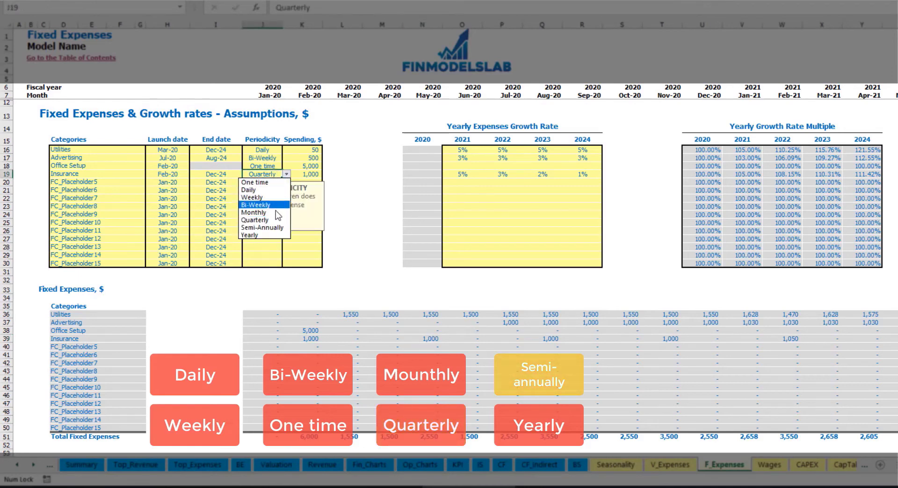
{"action": "left_click", "coordinate": [276, 227]}
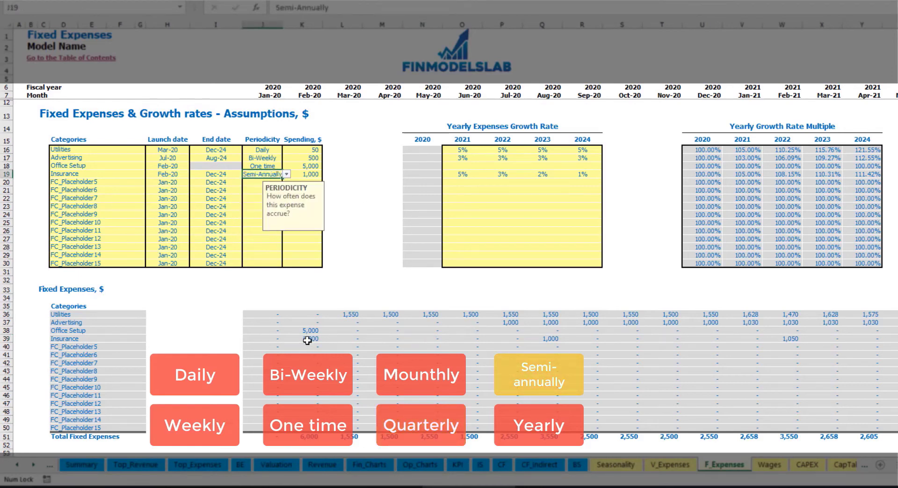
{"action": "left_click_drag", "start_coordinate": [307, 341], "coordinate": [750, 340]}
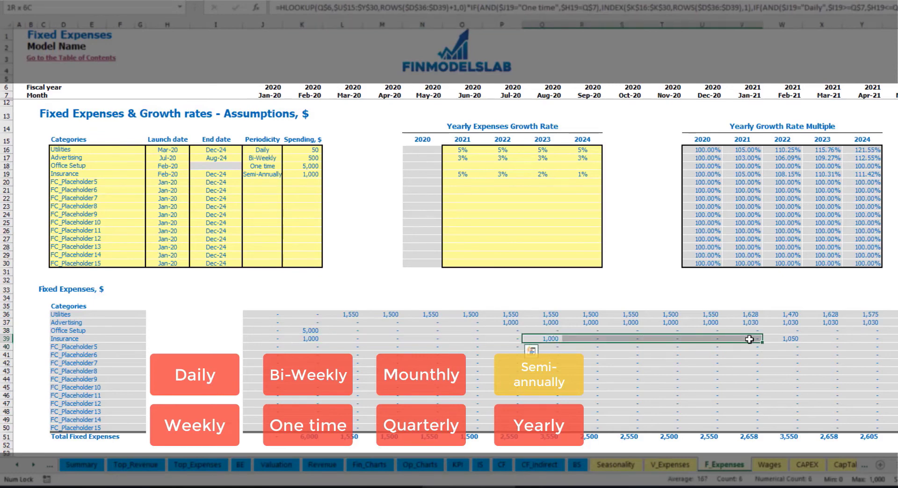
{"action": "left_click", "coordinate": [780, 347]}
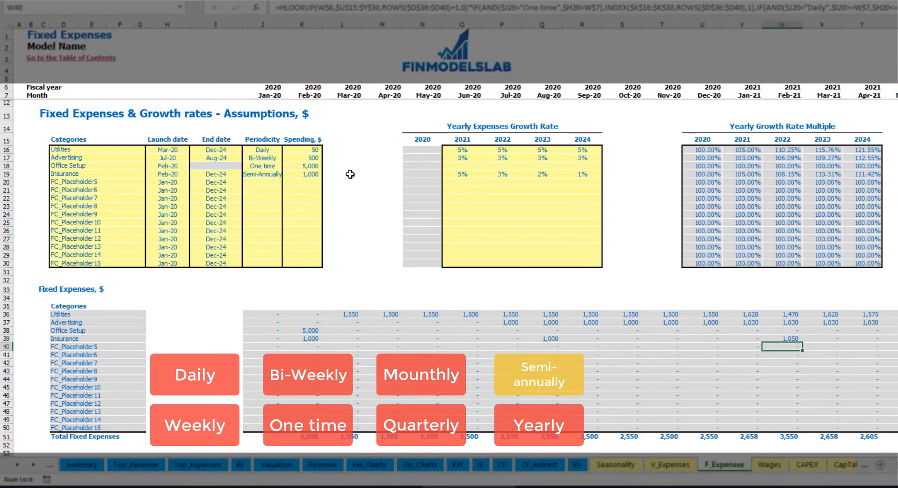
Set Insurance's periodicity to Yearly and check its monthly amounts against its launch and end dates
{"action": "left_click", "coordinate": [270, 174]}
{"action": "left_click", "coordinate": [287, 174]}
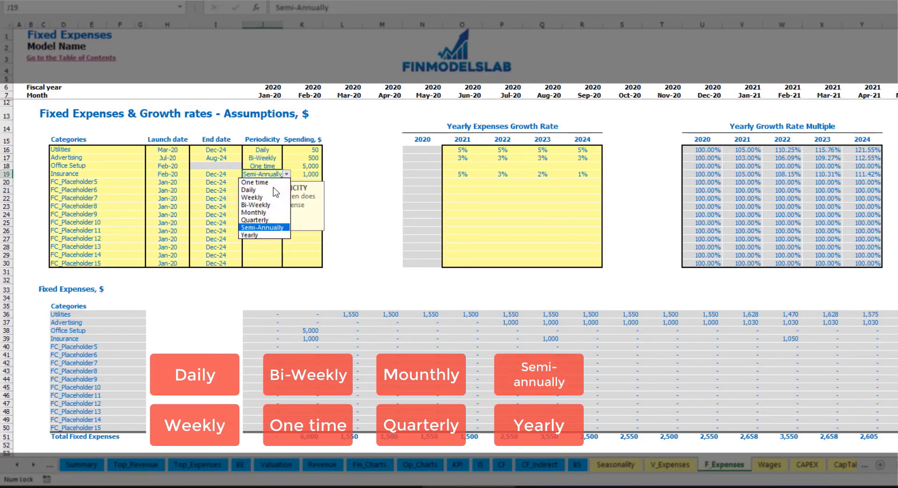
{"action": "left_click", "coordinate": [257, 235]}
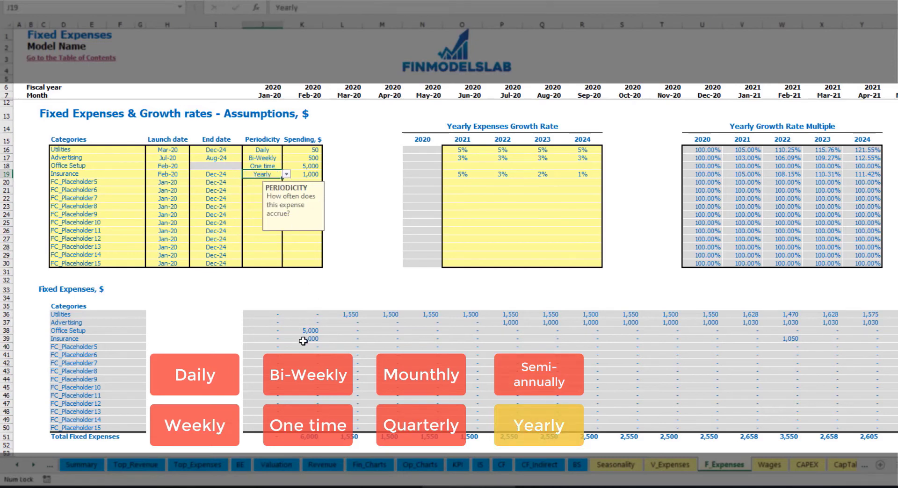
{"action": "left_click_drag", "start_coordinate": [305, 340], "coordinate": [896, 340]}
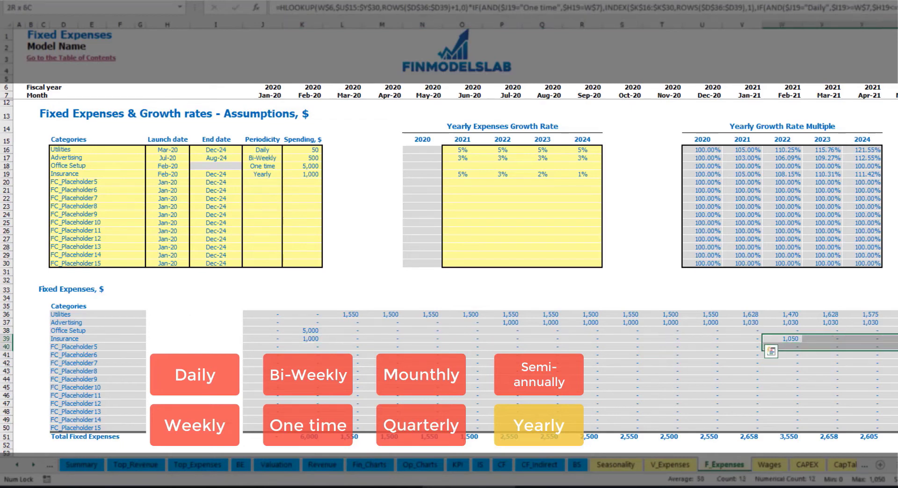
{"action": "left_click", "coordinate": [174, 175]}
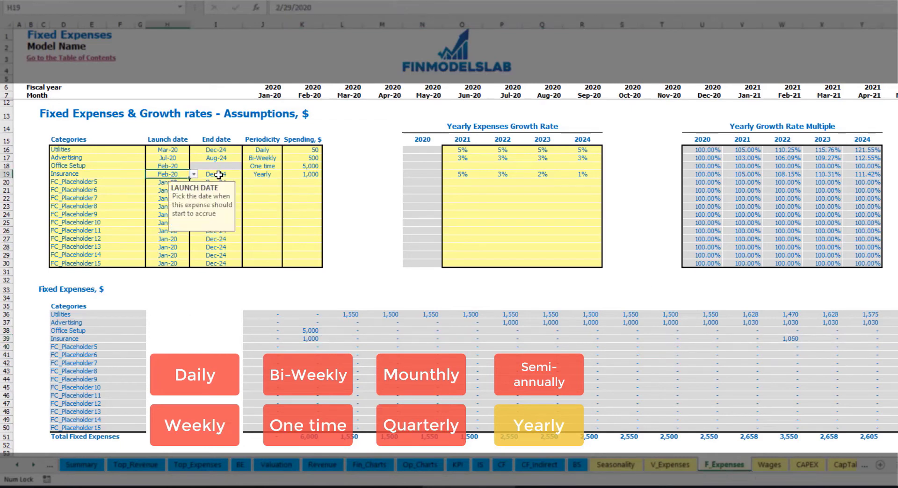
{"action": "left_click", "coordinate": [216, 173]}
{"action": "left_click", "coordinate": [628, 263]}
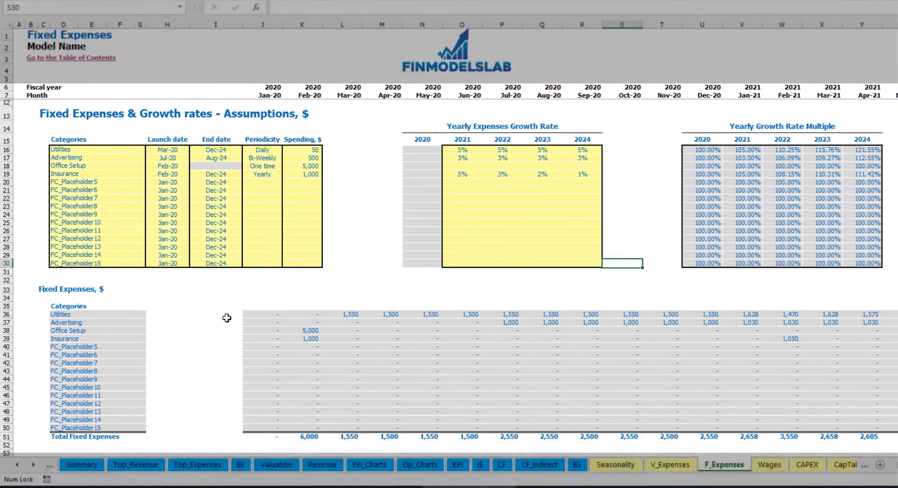
Review the monthly fixed expense amounts and expand the detail behind Total Fixed Expenses in the Income Statement sheet
{"action": "mouse_move", "coordinate": [262, 314]}
{"action": "left_mouse_down"}
{"action": "mouse_move", "coordinate": [519, 374]}
{"action": "mouse_move", "coordinate": [823, 423]}
{"action": "left_mouse_up"}
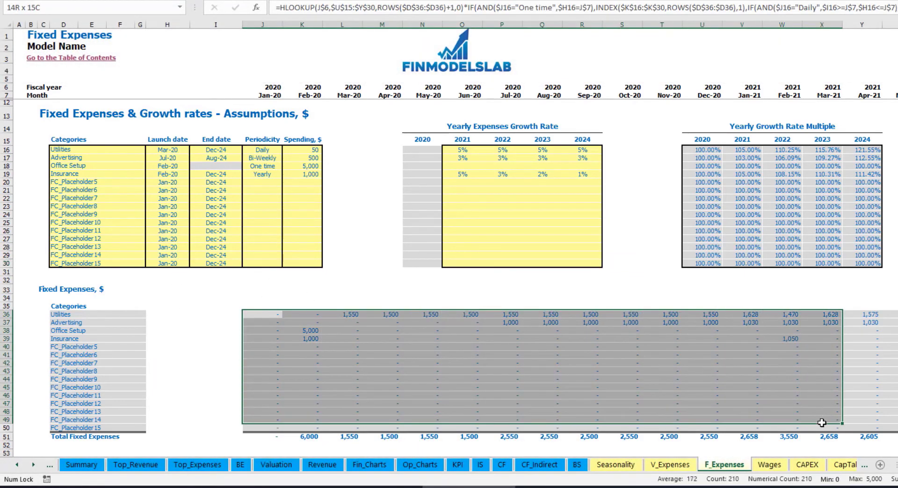
{"action": "left_click", "coordinate": [480, 464]}
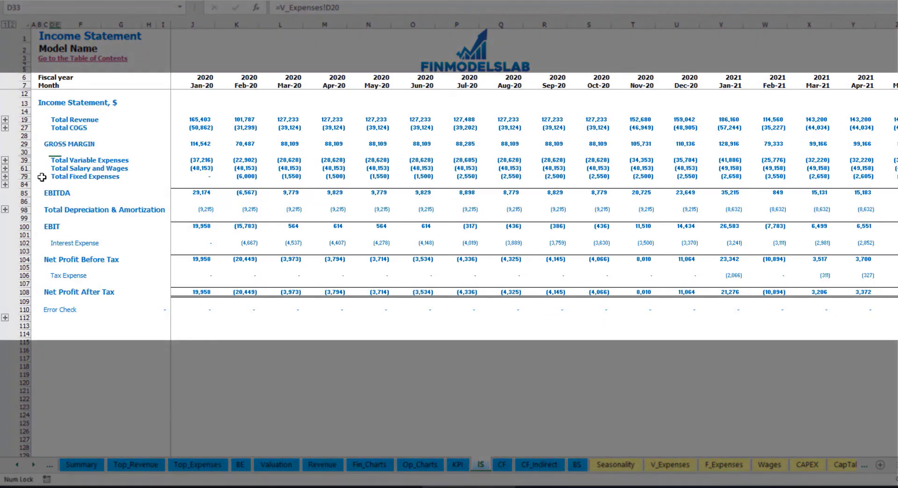
{"action": "left_click", "coordinate": [54, 176]}
{"action": "left_click", "coordinate": [5, 177]}
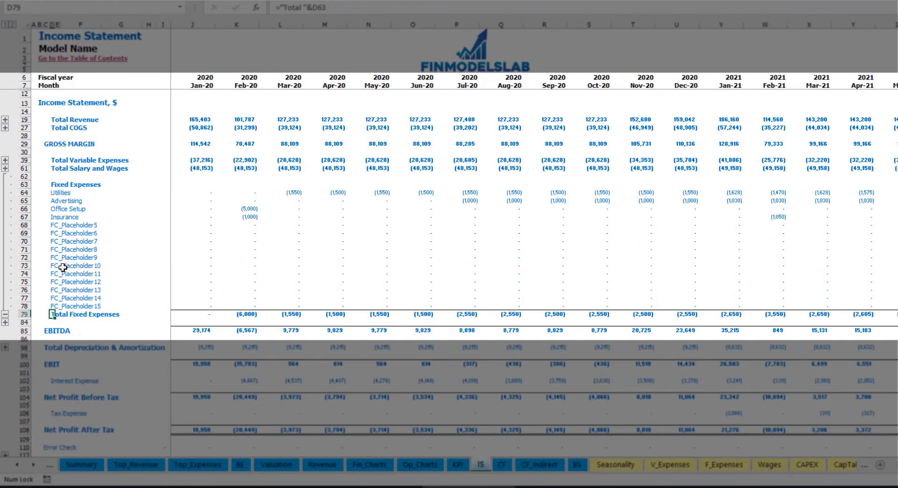
Review the individual fixed expense lines and their monthly amounts in the Income Statement
{"action": "left_click_drag", "start_coordinate": [24, 192], "coordinate": [60, 306]}
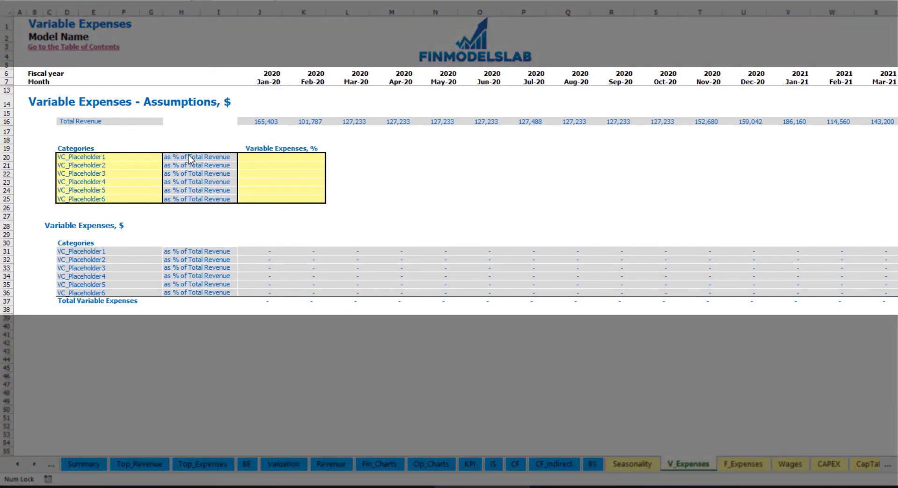
Name the first variable expense category Bank fees in the V_Expenses sheet and set it to 2.5% of total revenue
{"action": "left_click", "coordinate": [98, 158]}
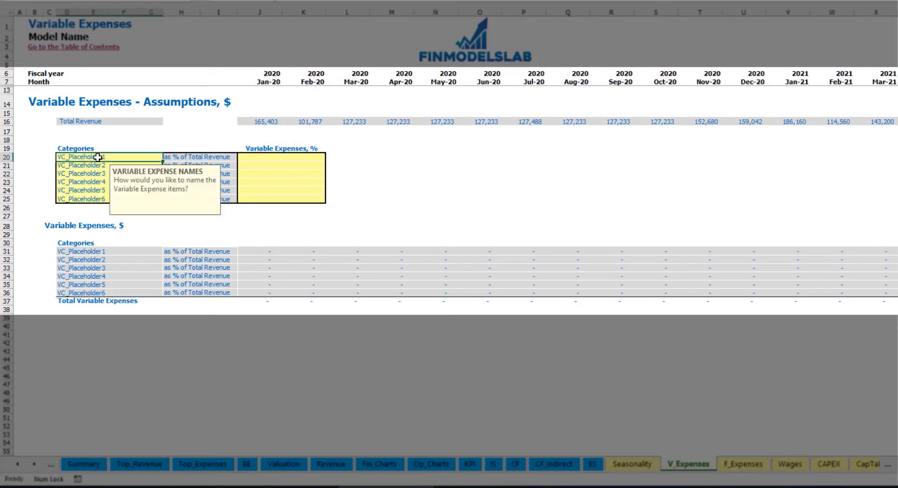
{"action": "type", "text": "Bank fees"}
{"action": "key", "text": "Return"}
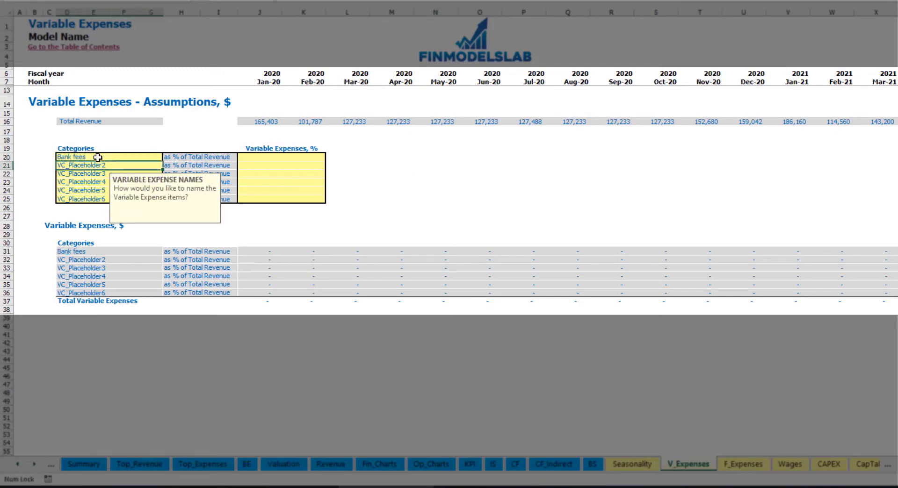
{"action": "left_click", "coordinate": [265, 157]}
{"action": "type", "text": "2.5%"}
{"action": "key", "text": "Return"}
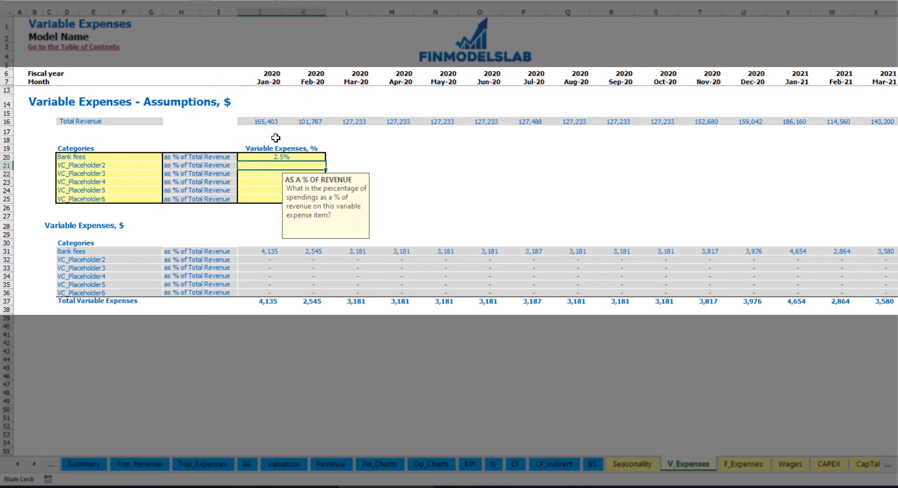
Compare the monthly Total Revenue row with the calculated Bank fees amounts across the forecast years
{"action": "left_click_drag", "start_coordinate": [261, 122], "coordinate": [706, 123]}
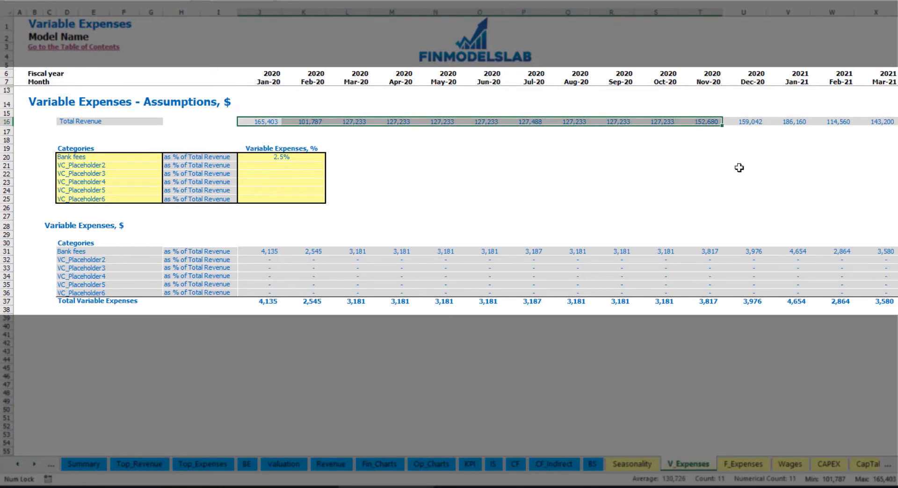
{"action": "scroll", "coordinate": [456, 187], "scroll_direction": "right", "scroll_amount": 15}
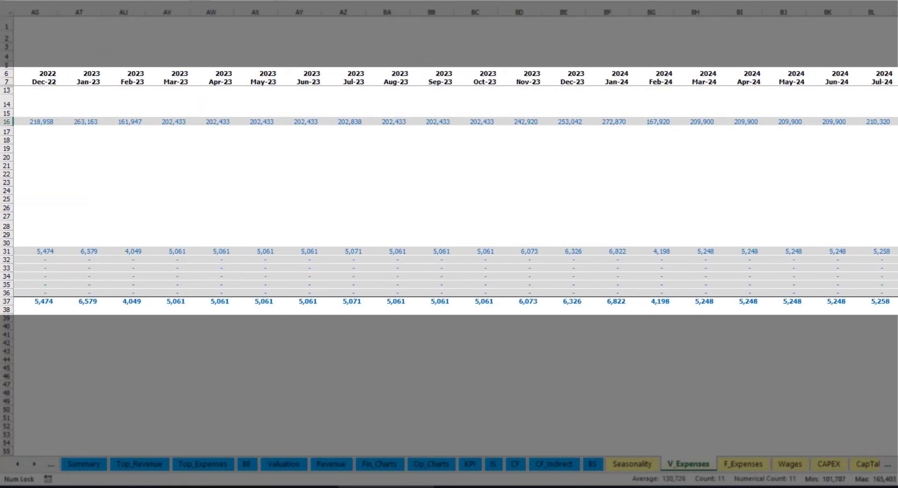
{"action": "scroll", "coordinate": [456, 188], "scroll_direction": "left", "scroll_amount": 15}
{"action": "left_click", "coordinate": [277, 253]}
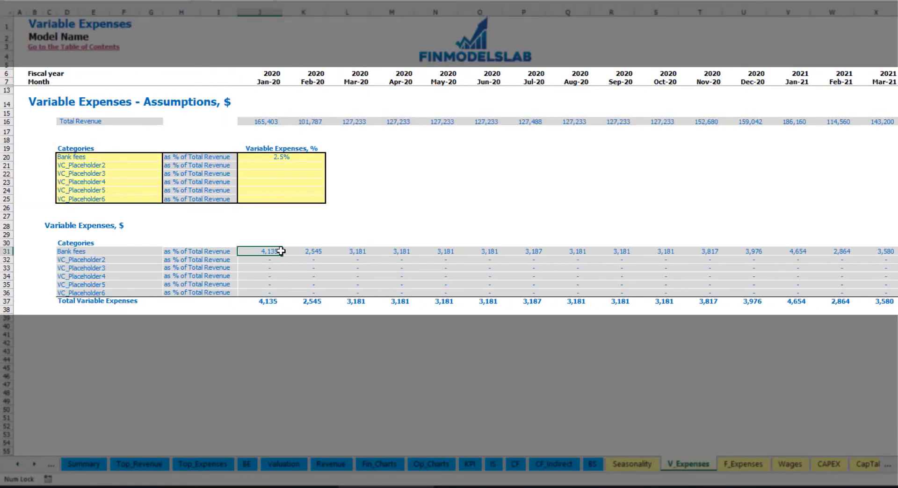
{"action": "left_click", "coordinate": [348, 253]}
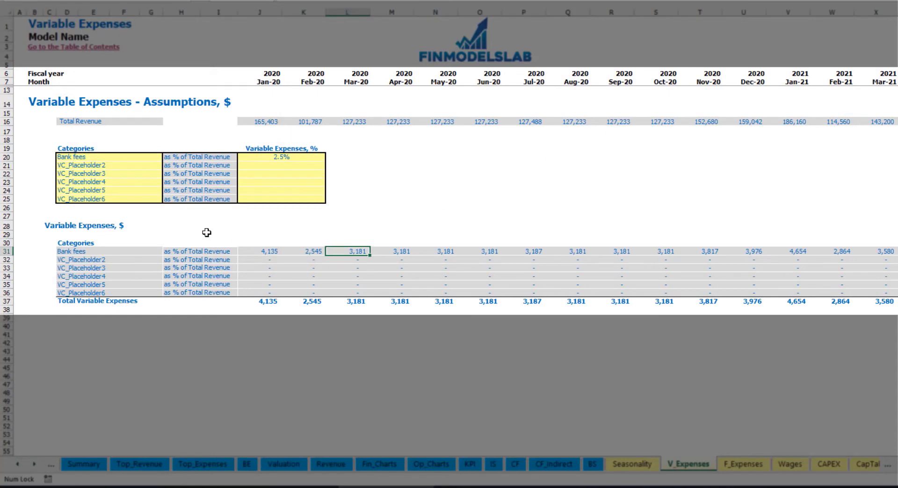
Name the second variable expense category Other Var Exp and set it to 5% of total revenue
{"action": "left_click", "coordinate": [113, 166]}
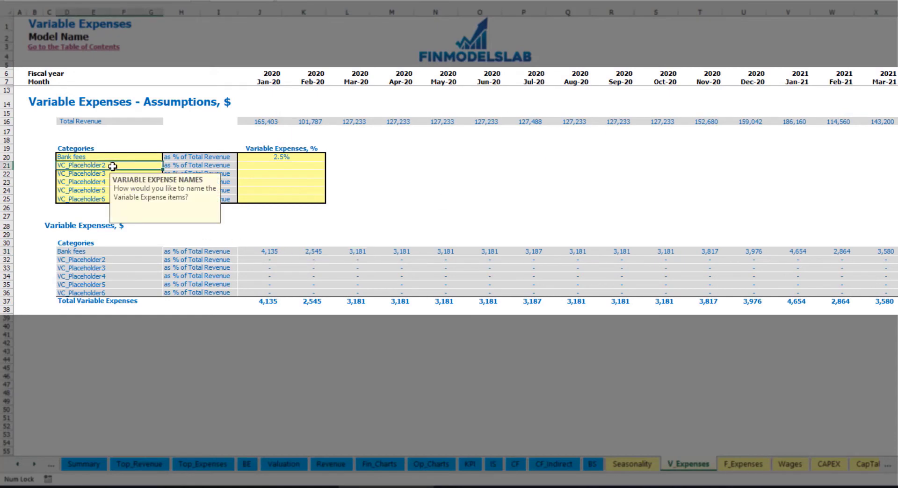
{"action": "type", "text": "Ot"}
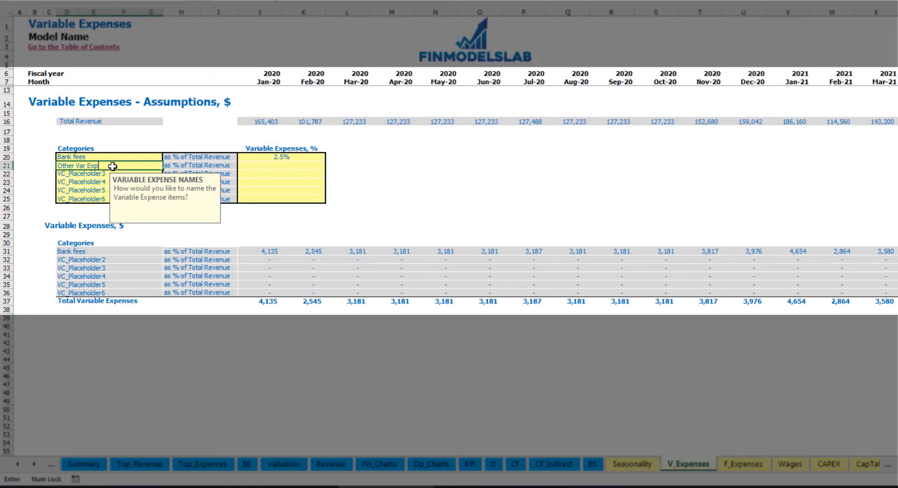
{"action": "type", "text": "her Var Exp"}
{"action": "key", "text": "Return"}
{"action": "left_click", "coordinate": [273, 165]}
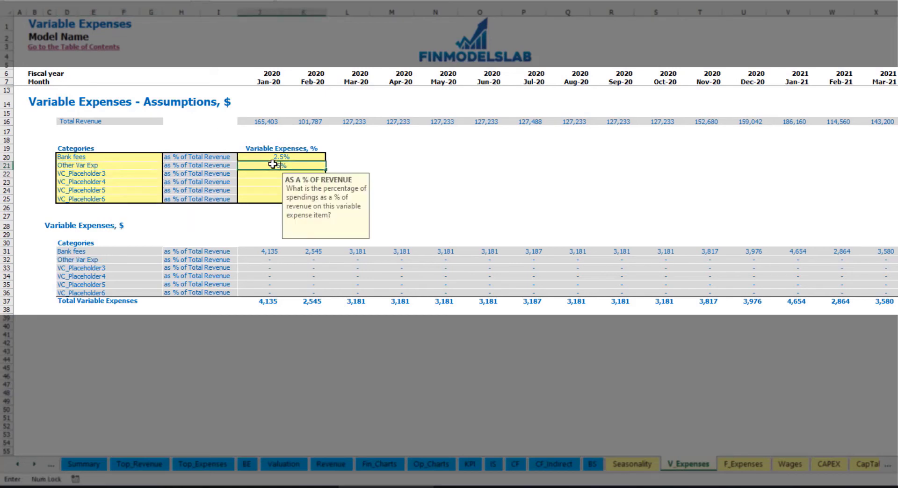
{"action": "key", "text": "Return"}
Name the third variable expense category Direct Labor and set it to 15% of total revenue
{"action": "left_click", "coordinate": [142, 175]}
{"action": "type", "text": "Direct Lab"}
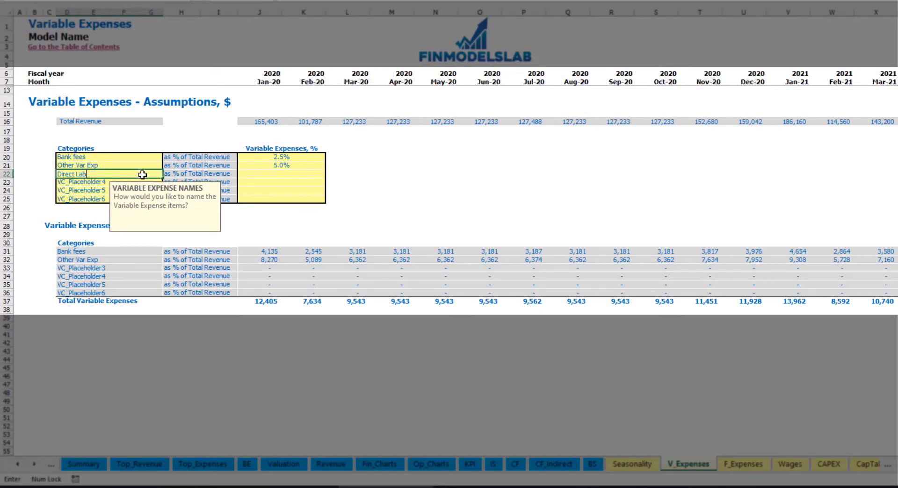
{"action": "type", "text": "or"}
{"action": "key", "text": "Return"}
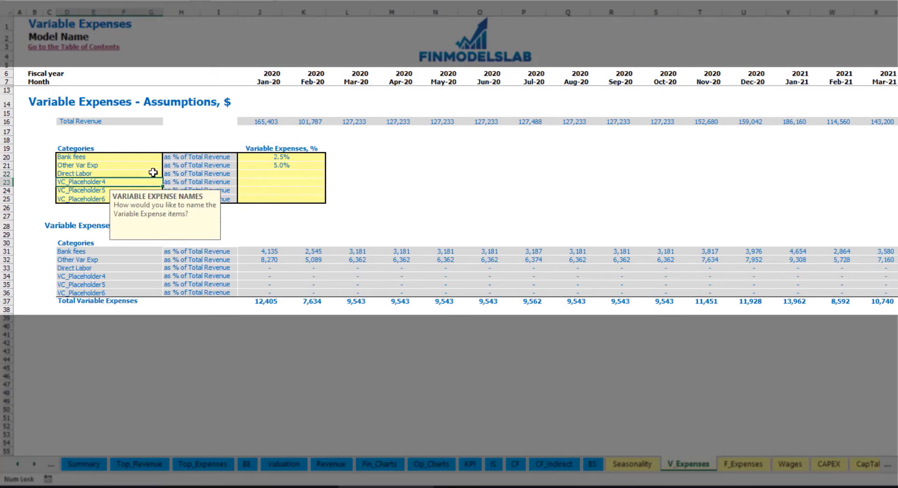
{"action": "left_click", "coordinate": [265, 176]}
{"action": "type", "text": "15"}
{"action": "key", "text": "Return"}
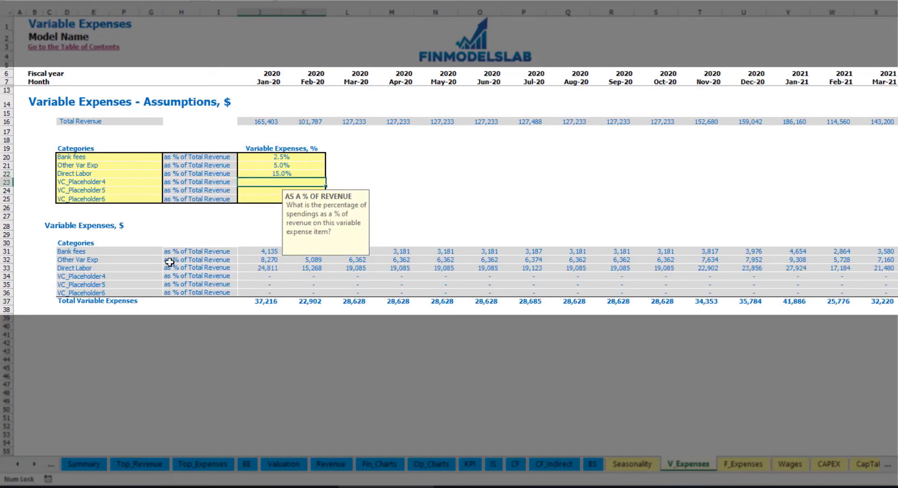
Expand the detail behind Total Variable Expenses in the Income Statement sheet and review the individual variable expense lines
{"action": "left_click", "coordinate": [262, 250]}
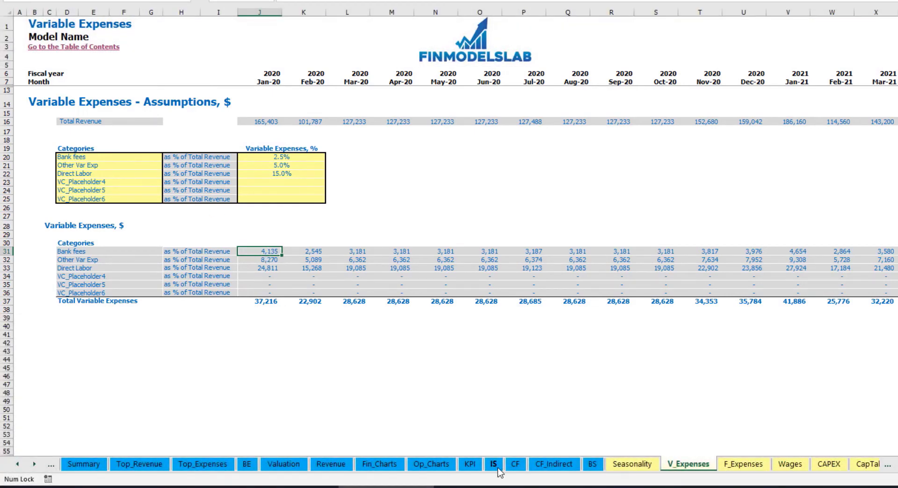
{"action": "left_click", "coordinate": [498, 468]}
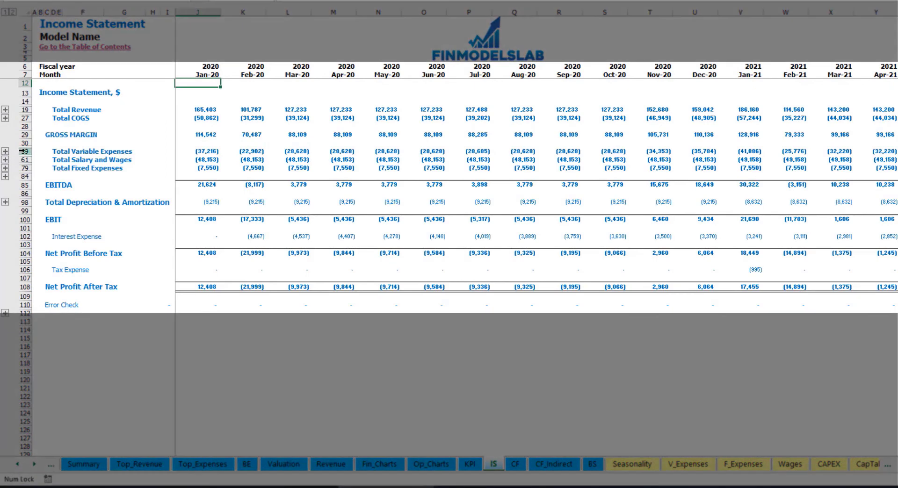
{"action": "left_click", "coordinate": [22, 151]}
{"action": "left_click", "coordinate": [5, 151]}
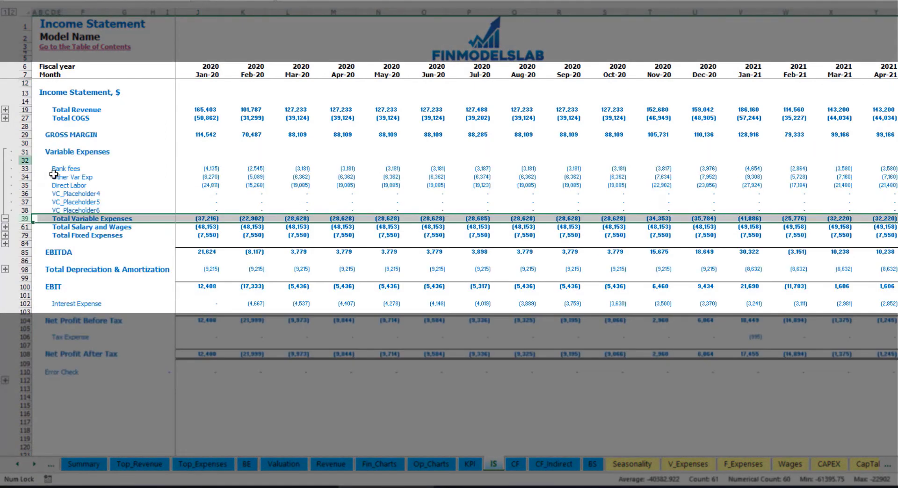
{"action": "left_click_drag", "start_coordinate": [26, 168], "coordinate": [36, 205]}
{"action": "left_click", "coordinate": [218, 169]}
{"action": "left_click", "coordinate": [318, 167]}
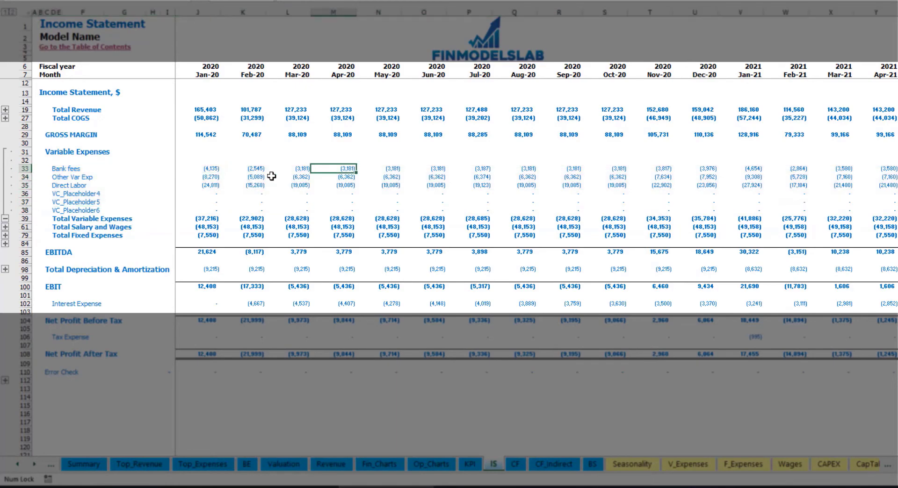
{"action": "left_click_drag", "start_coordinate": [54, 169], "coordinate": [58, 210]}
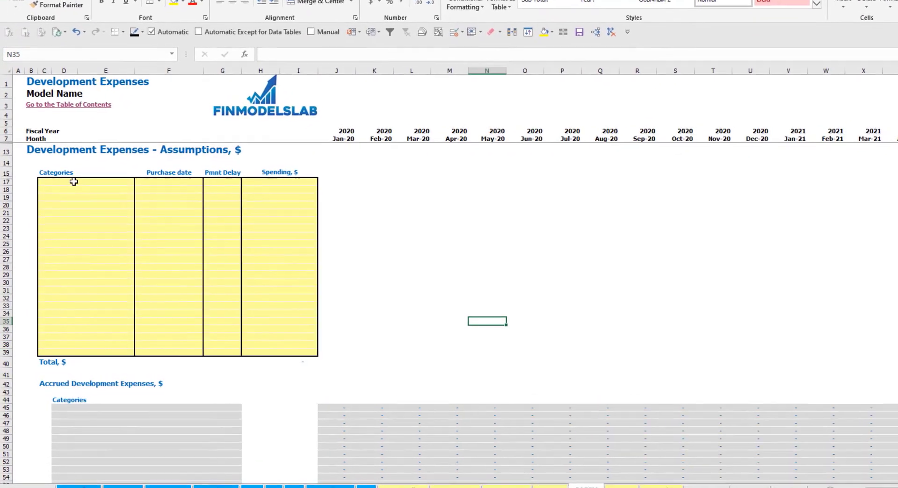
Enter Kitchen and Other dev exp as the first two categories in the Development Expenses assumptions
{"action": "left_click", "coordinate": [67, 195]}
{"action": "type", "text": "K"}
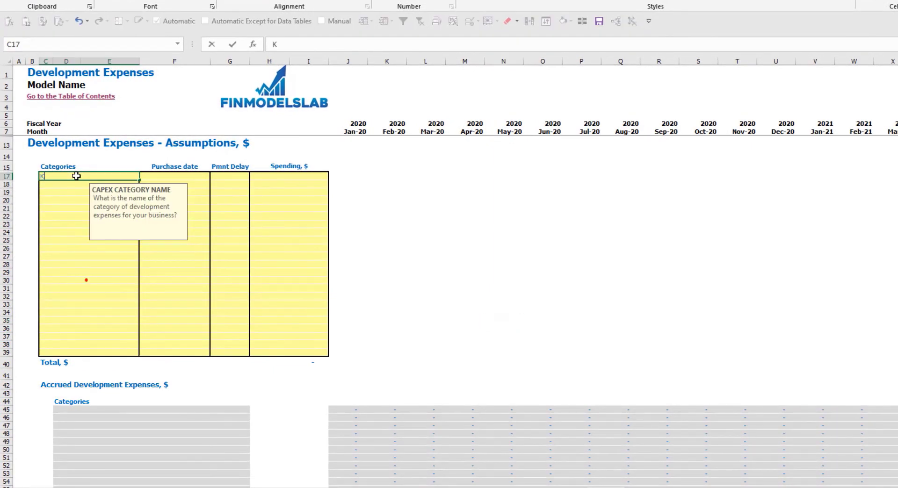
{"action": "type", "text": "itchen"}
{"action": "key", "text": "Return"}
{"action": "type", "text": "Other dev exp"}
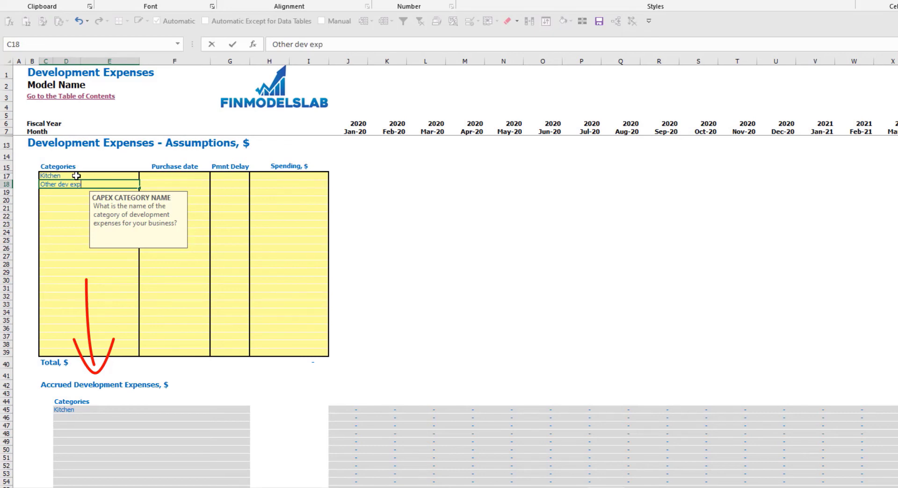
{"action": "key", "text": "Return"}
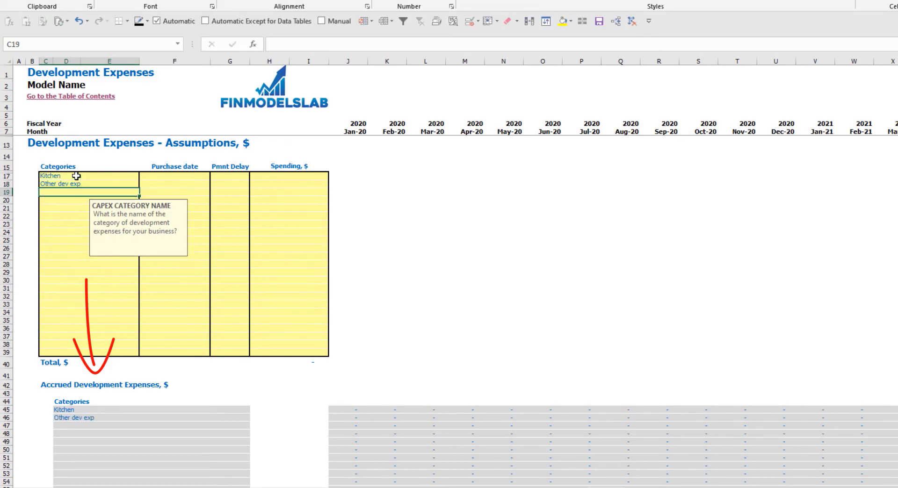
Set the purchase date to Feb-20 for Kitchen and Mar-20 for Other dev exp
{"action": "left_click", "coordinate": [188, 174]}
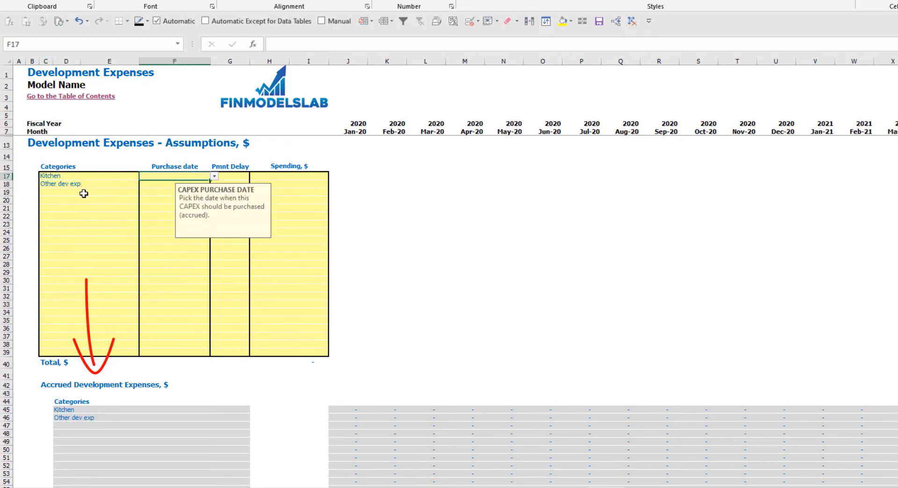
{"action": "left_click", "coordinate": [210, 178]}
{"action": "left_click", "coordinate": [173, 185]}
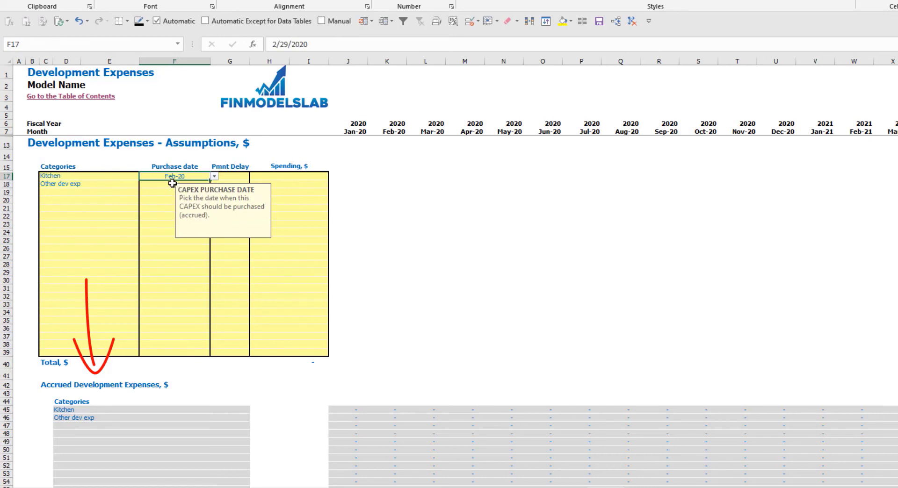
{"action": "left_click", "coordinate": [173, 184]}
{"action": "left_click", "coordinate": [214, 184]}
{"action": "left_click", "coordinate": [173, 205]}
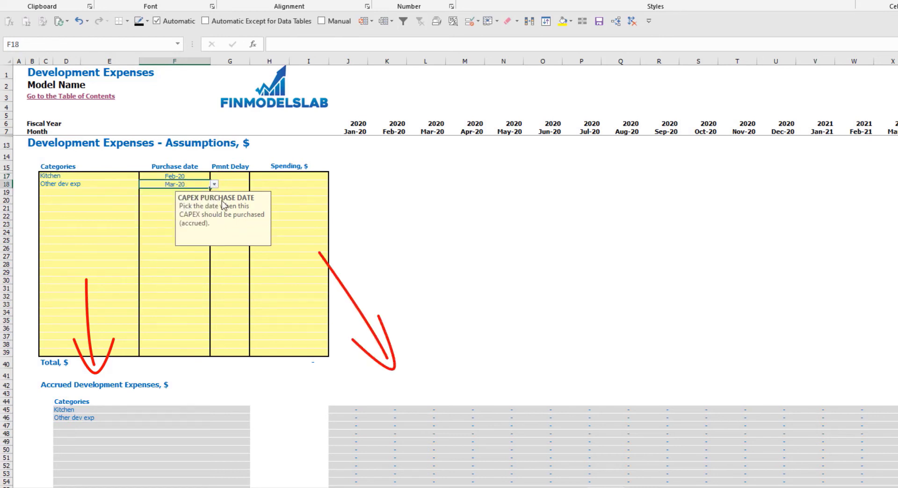
Enter development spending of 50,000 for Kitchen and 10,000 for Other dev exp
{"action": "left_click", "coordinate": [293, 178]}
{"action": "type", "text": "50000"}
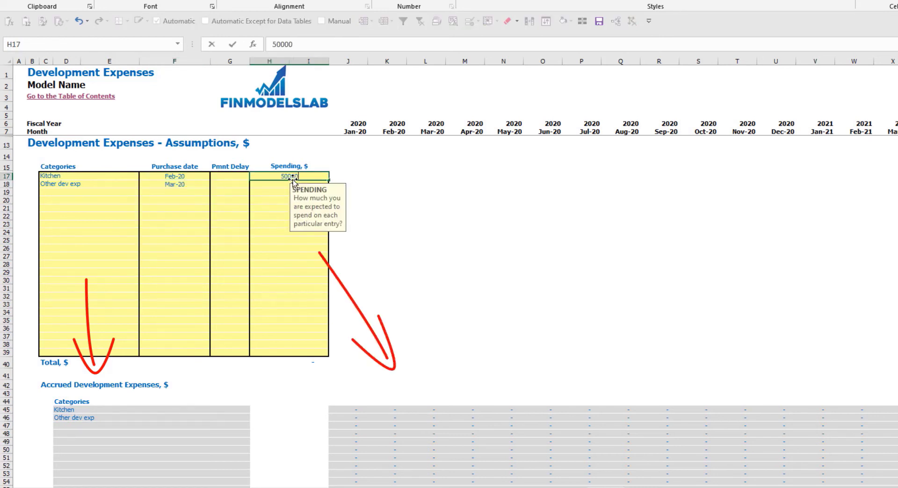
{"action": "key", "text": "Return"}
{"action": "type", "text": "10000"}
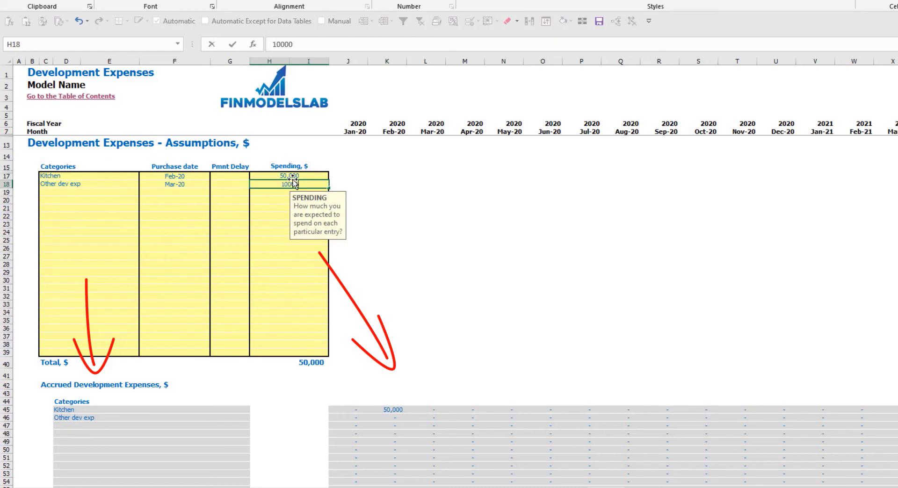
{"action": "key", "text": "Return"}
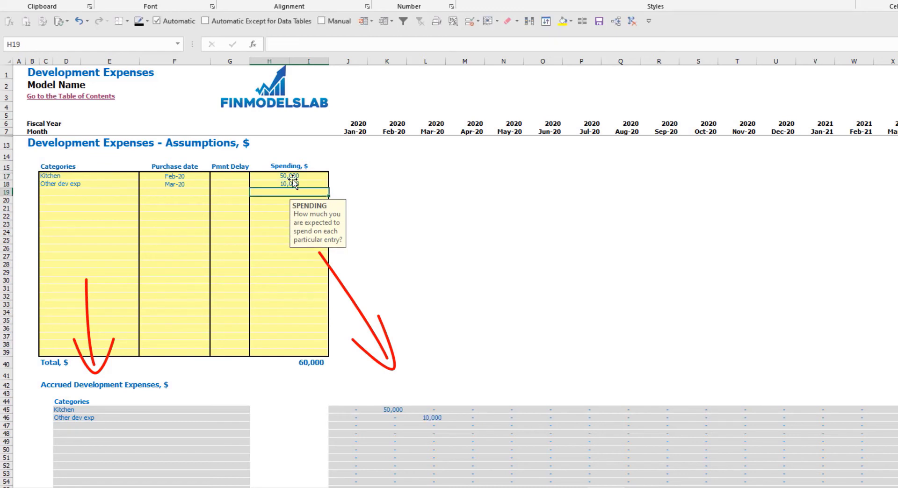
Set Kitchen's payment delay to 2M and check its payment month under Paid Development Expenses
{"action": "left_click", "coordinate": [229, 176]}
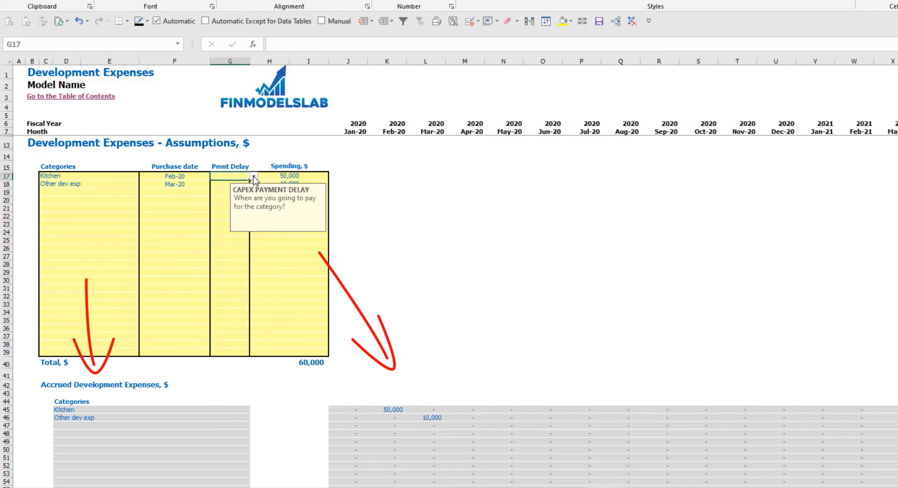
{"action": "left_click", "coordinate": [254, 176]}
{"action": "left_click", "coordinate": [239, 199]}
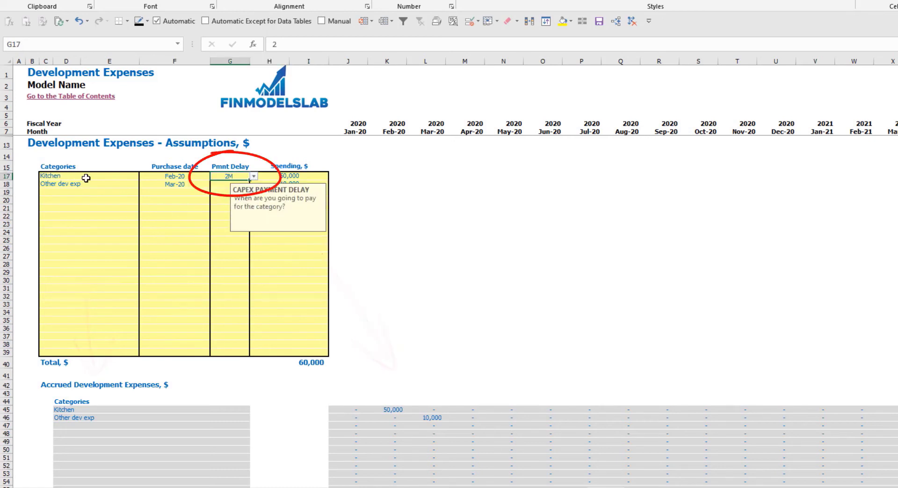
{"action": "scroll", "coordinate": [288, 175], "scroll_direction": "down", "scroll_amount": 10}
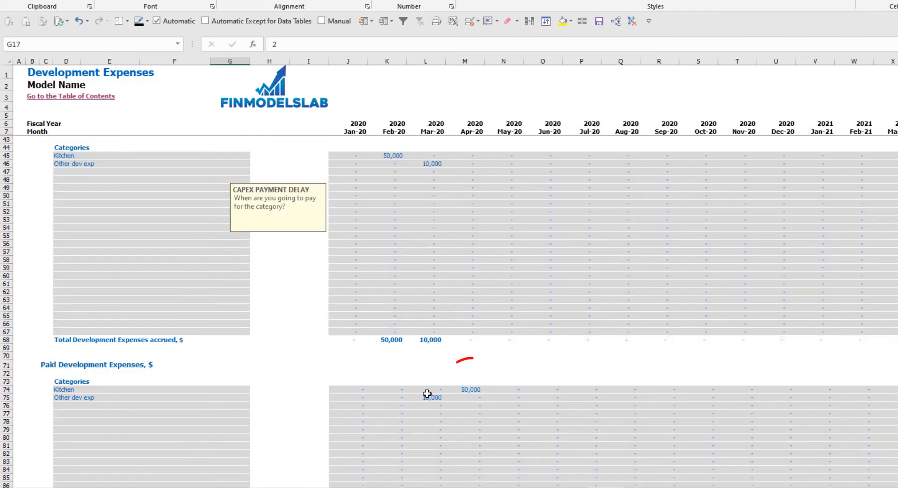
{"action": "left_click", "coordinate": [468, 390]}
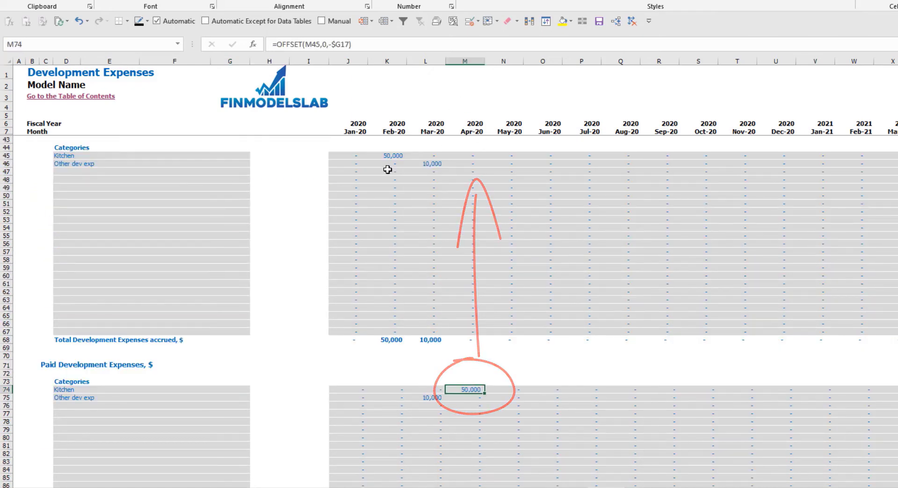
Set Other dev exp's payment delay to 3M and check its payment month under Paid Development Expenses
{"action": "scroll", "coordinate": [220, 234], "scroll_direction": "up", "scroll_amount": 10}
{"action": "left_click", "coordinate": [238, 185]}
{"action": "left_click", "coordinate": [253, 184]}
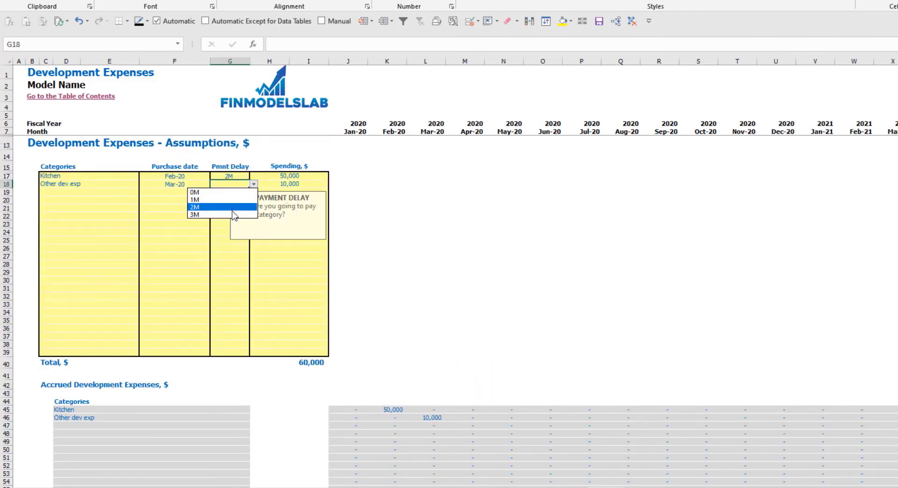
{"action": "left_click", "coordinate": [229, 213]}
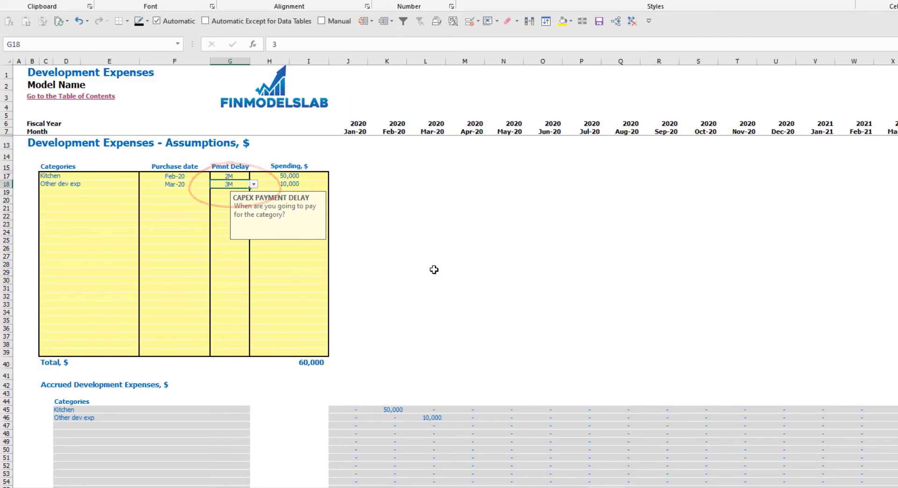
{"action": "scroll", "coordinate": [433, 270], "scroll_direction": "down", "scroll_amount": 10}
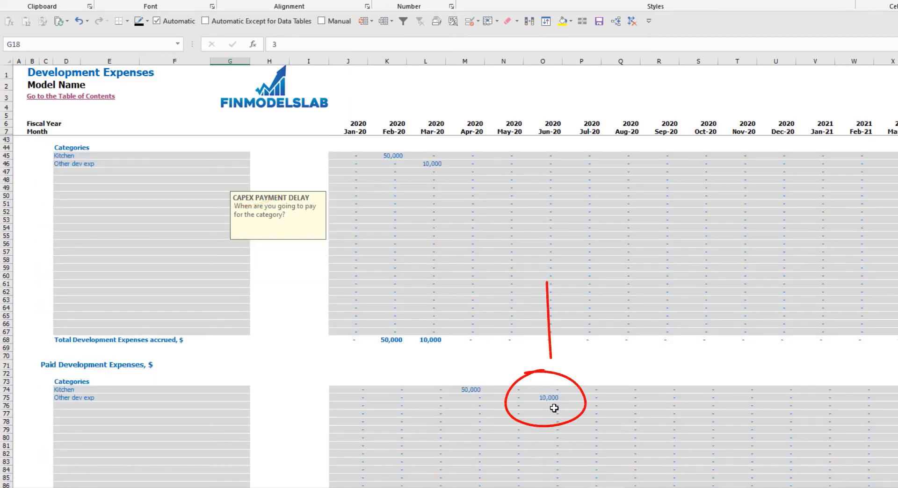
Trace the development spending into the Development CAPEX line, book depreciation and closing net book value on the Book Assets sheet
{"action": "left_click", "coordinate": [550, 406]}
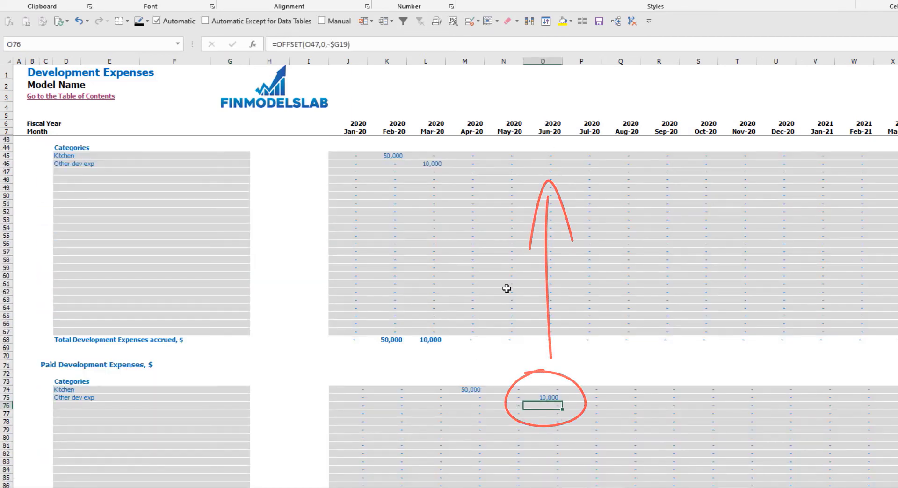
{"action": "scroll", "coordinate": [339, 272], "scroll_direction": "up", "scroll_amount": 10}
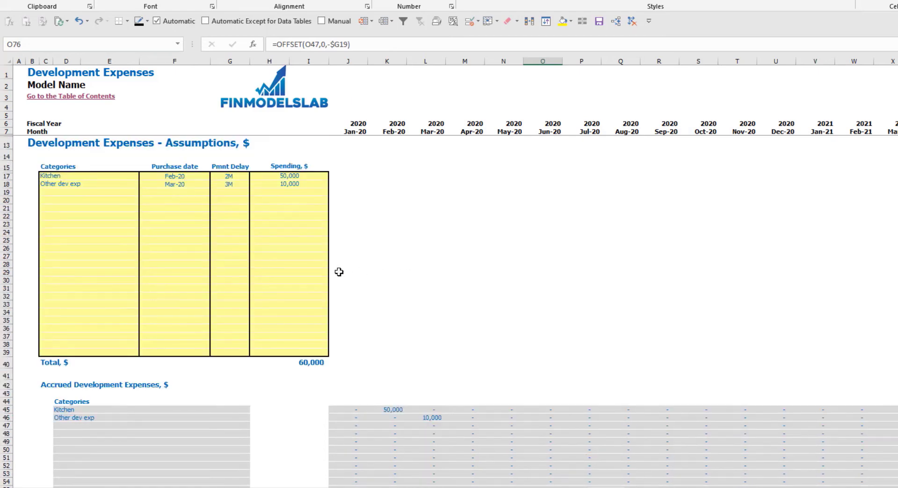
{"action": "left_click", "coordinate": [296, 362]}
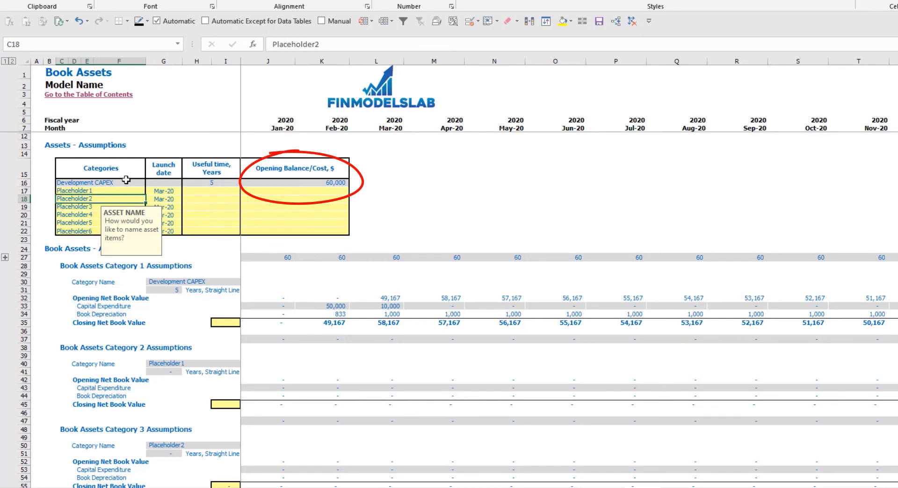
{"action": "left_click_drag", "start_coordinate": [124, 183], "coordinate": [306, 182]}
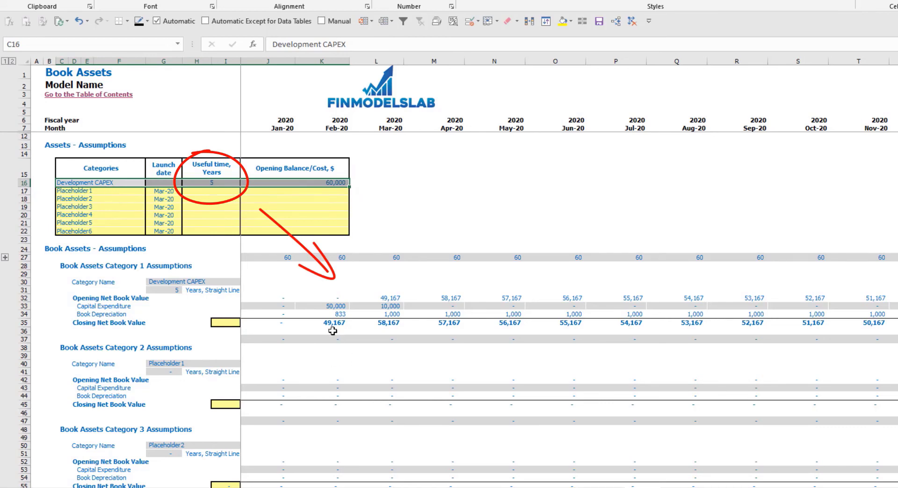
{"action": "left_click_drag", "start_coordinate": [336, 314], "coordinate": [585, 314]}
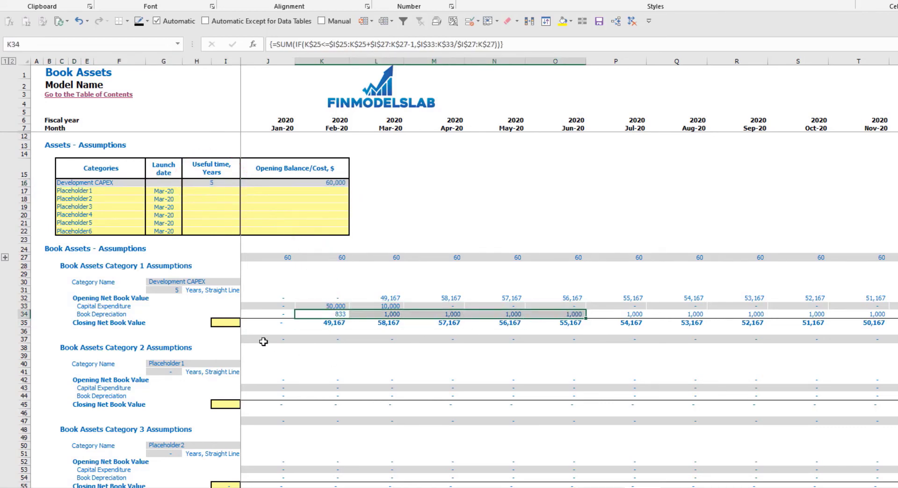
{"action": "left_click_drag", "start_coordinate": [320, 324], "coordinate": [580, 325]}
Rename the first placeholder asset as Other CAPEX and set its launch date to Jun-20
{"action": "left_click_drag", "start_coordinate": [105, 195], "coordinate": [105, 228]}
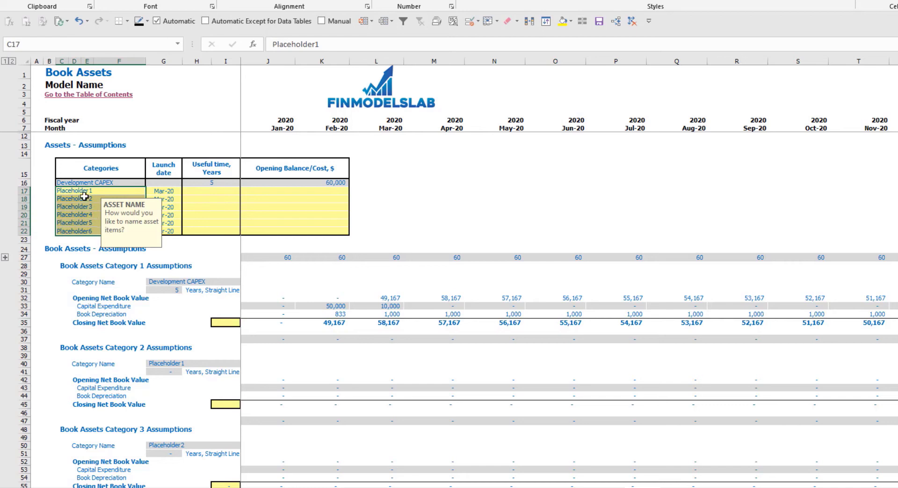
{"action": "left_click", "coordinate": [81, 191]}
{"action": "type", "text": "Other CAPE"}
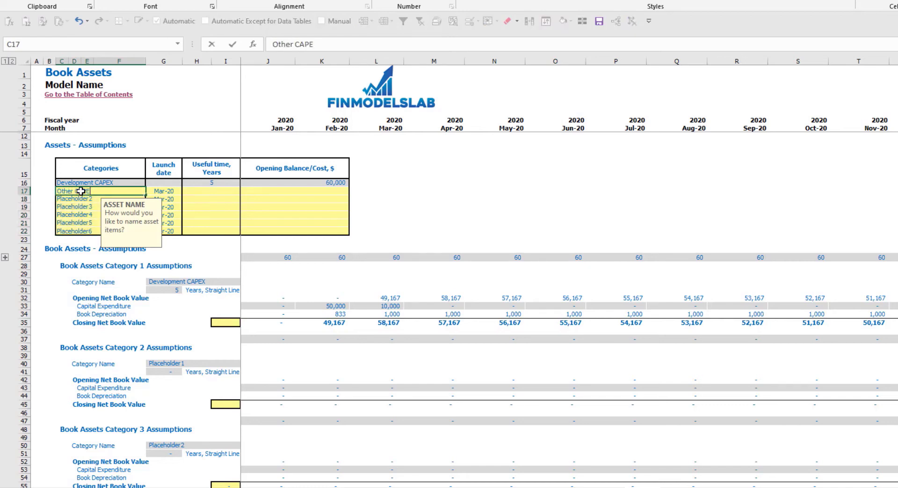
{"action": "type", "text": "X"}
{"action": "left_click", "coordinate": [174, 191]}
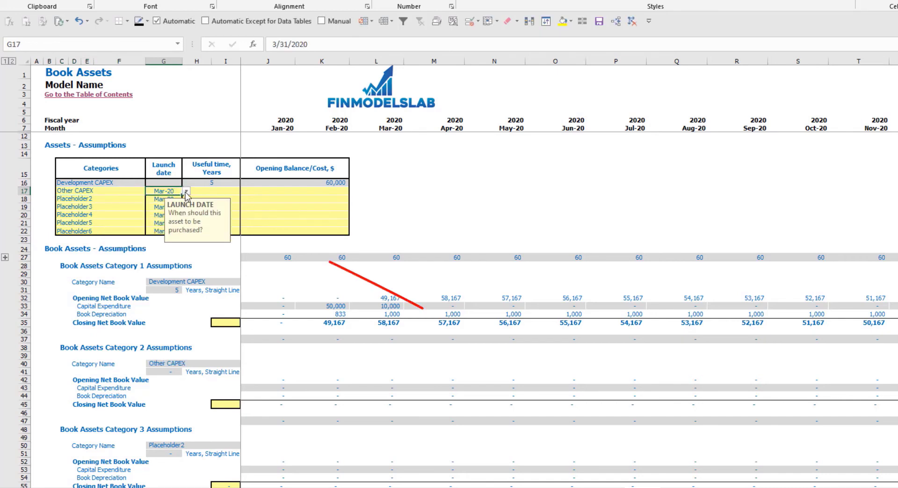
{"action": "left_click", "coordinate": [186, 191]}
{"action": "left_click", "coordinate": [170, 222]}
Give Other CAPEX a useful time of 3 years and an opening balance/cost of 5,000
{"action": "left_click", "coordinate": [224, 191]}
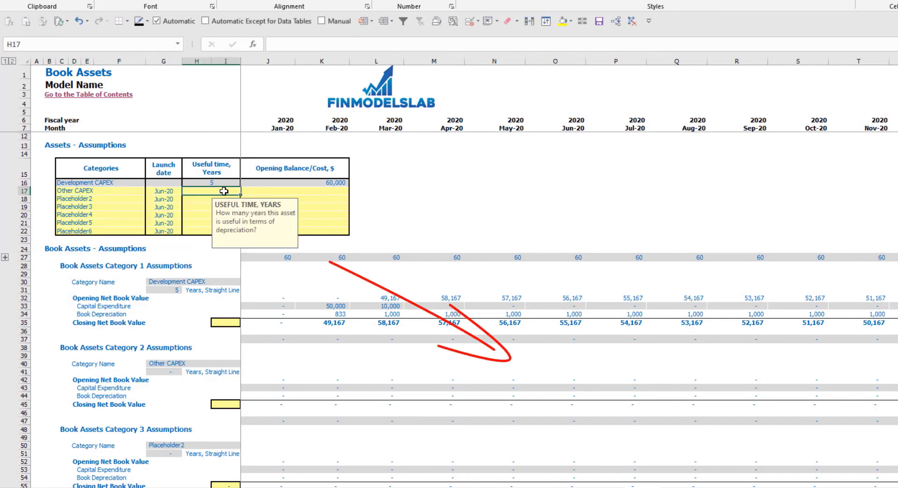
{"action": "type", "text": "3"}
{"action": "key", "text": "Return"}
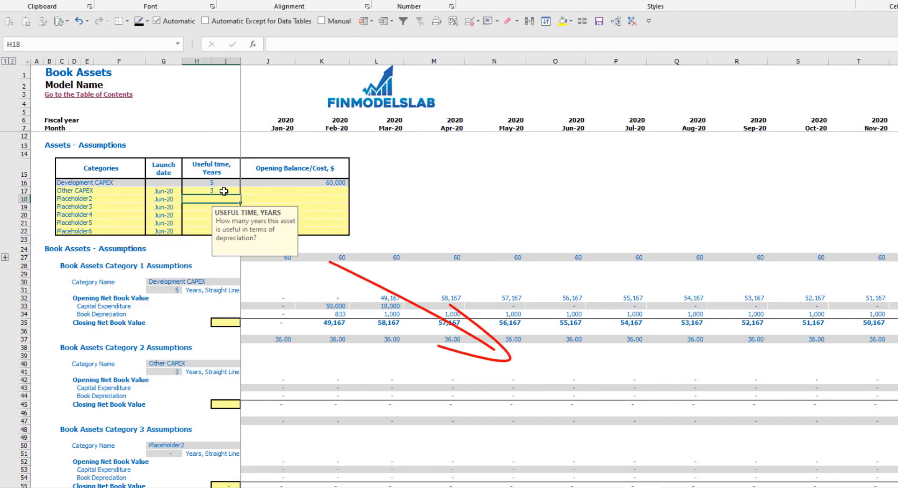
{"action": "left_click", "coordinate": [287, 188]}
{"action": "type", "text": "5,00"}
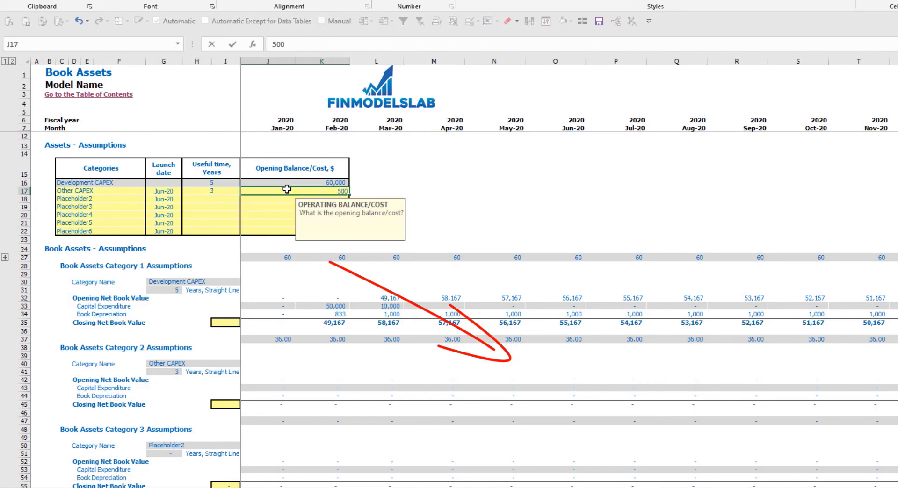
{"action": "type", "text": "0"}
{"action": "key", "text": "Return"}
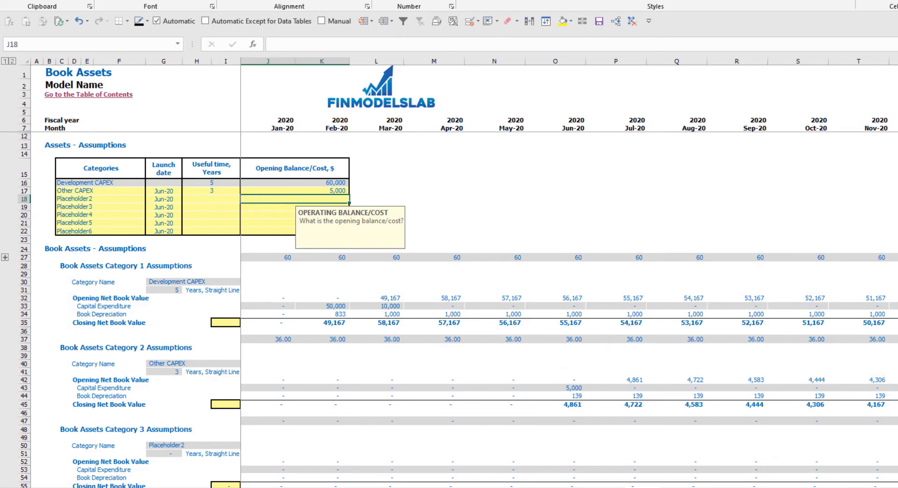
Examine Total Depreciation & Amortization in the Income Statement and Fixed Assets Capital Expenditure in the Cash Flow Statement
{"action": "left_click", "coordinate": [201, 487]}
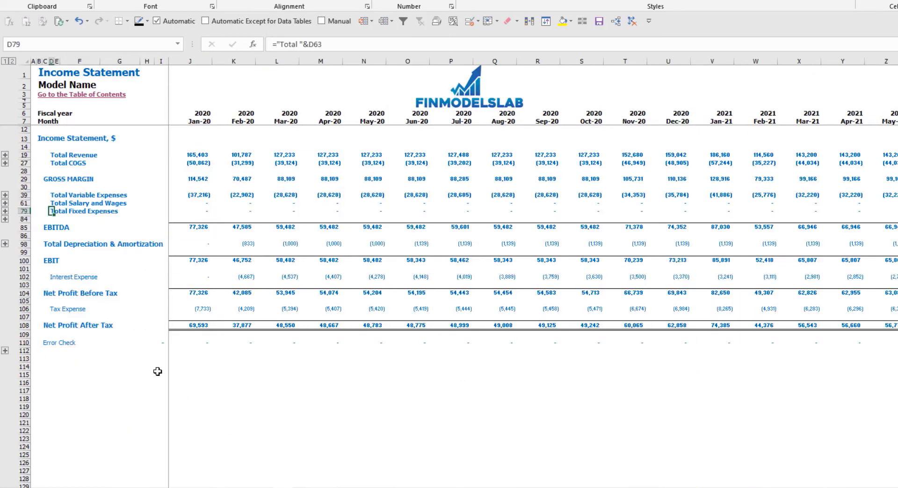
{"action": "left_click", "coordinate": [22, 244]}
{"action": "left_click", "coordinate": [290, 486]}
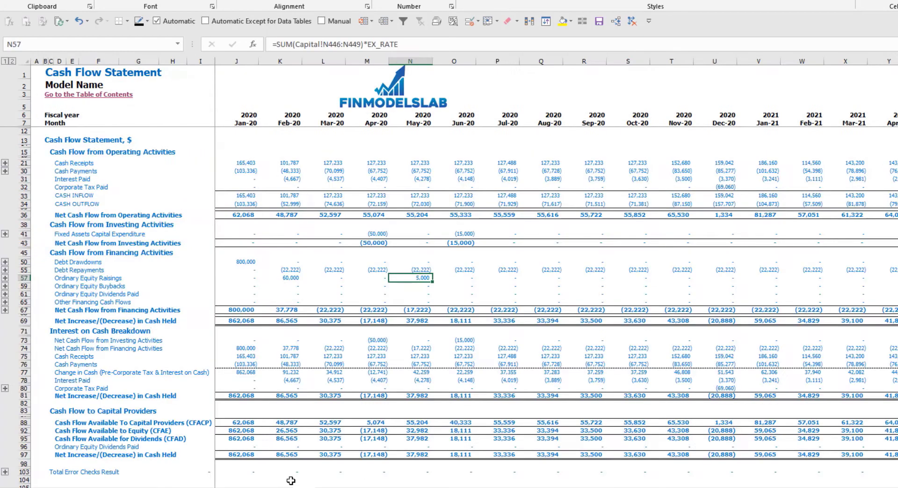
{"action": "left_click", "coordinate": [24, 235]}
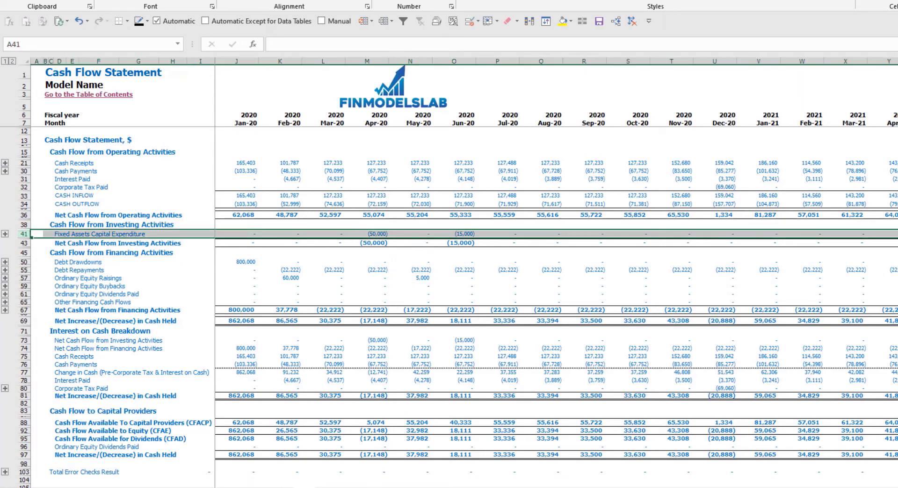
Examine the Assets Closing Net Book Value, CAPEX Prepayment and CAPEX Payable rows in the Balance Sheet
{"action": "left_click", "coordinate": [379, 487]}
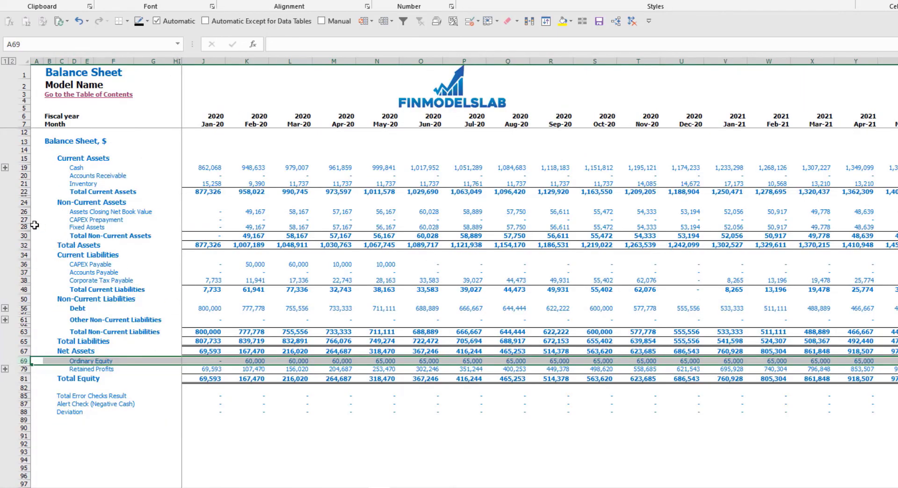
{"action": "left_click", "coordinate": [24, 227]}
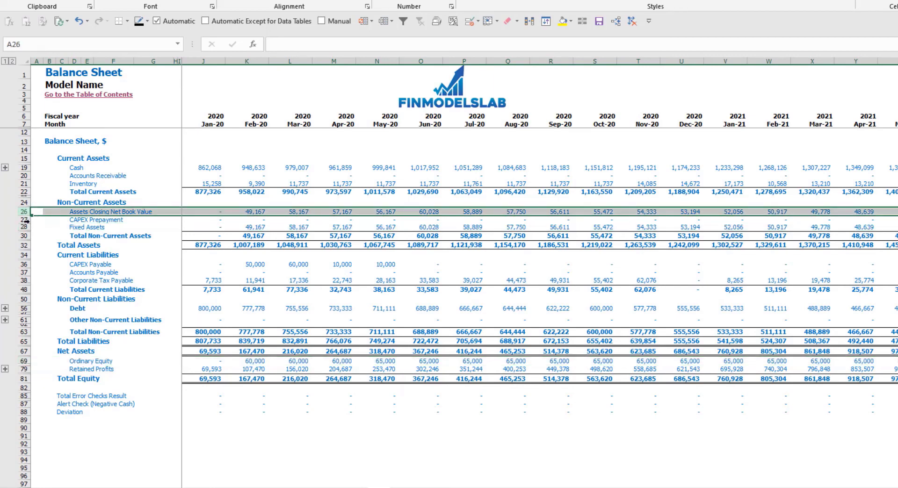
{"action": "left_click", "coordinate": [24, 220]}
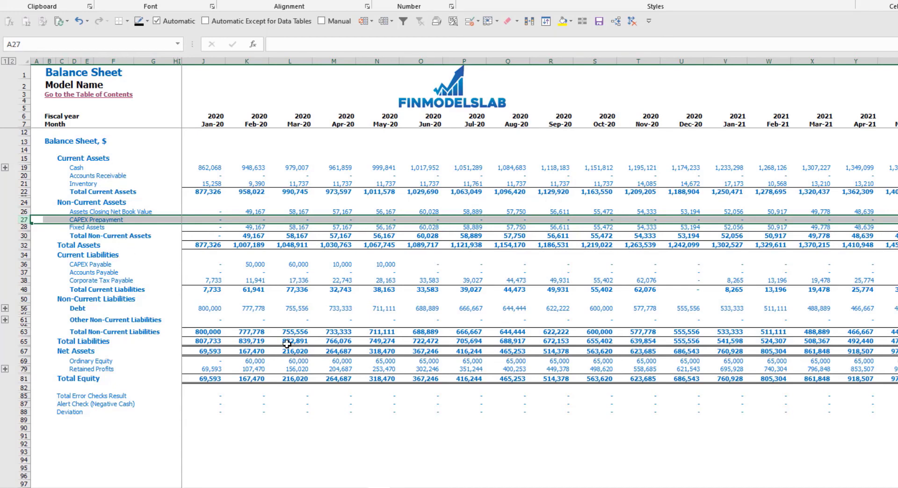
{"action": "left_click", "coordinate": [23, 265]}
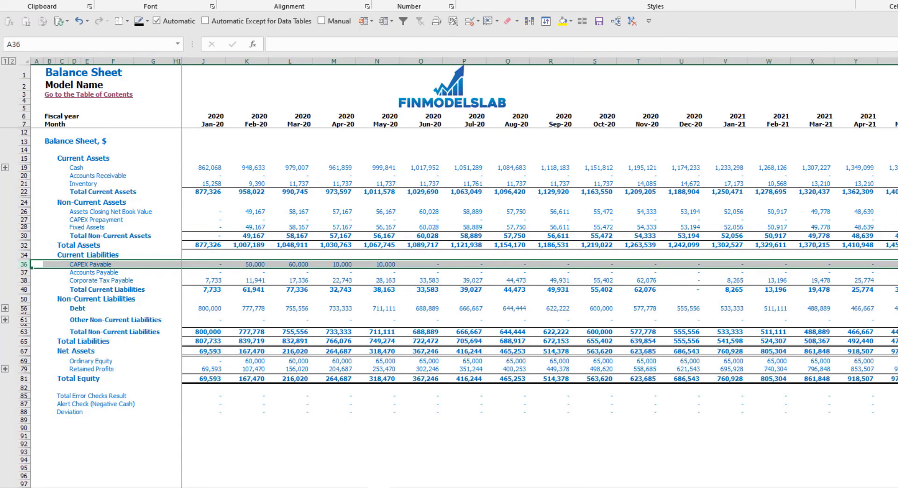
Compare the payment delays of Kitchen and Other dev exp with the Balance Sheet's CAPEX Payable row
{"action": "left_click", "coordinate": [379, 487]}
{"action": "left_click", "coordinate": [238, 178]}
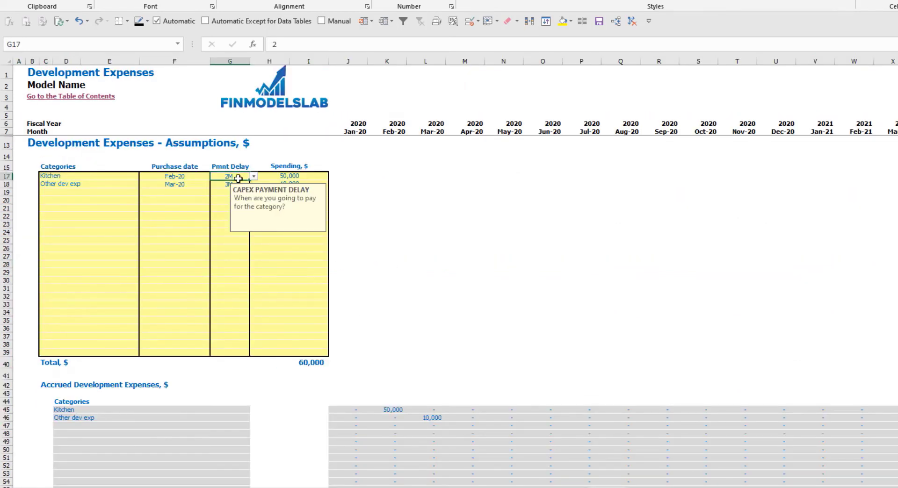
{"action": "left_click", "coordinate": [223, 185]}
{"action": "left_click", "coordinate": [379, 487]}
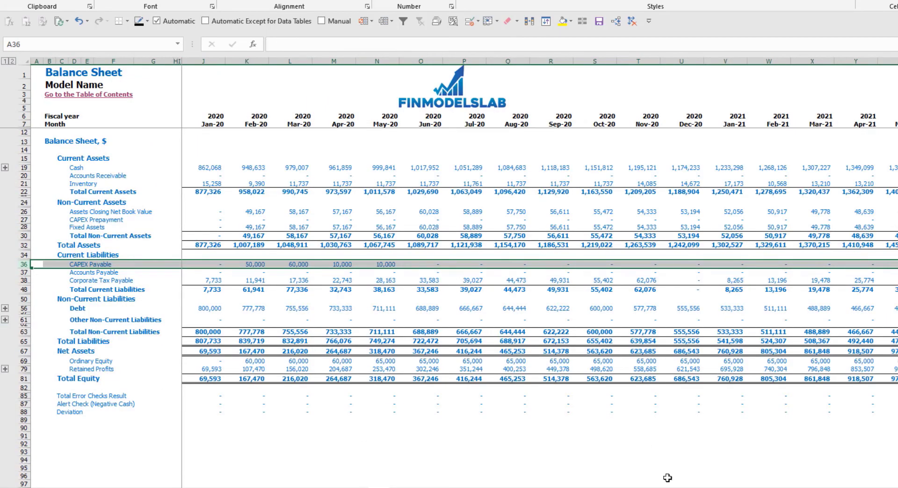
Set the payment delay to 0M for both Kitchen and Other dev exp on the Development Expenses sheet
{"action": "left_click", "coordinate": [606, 487]}
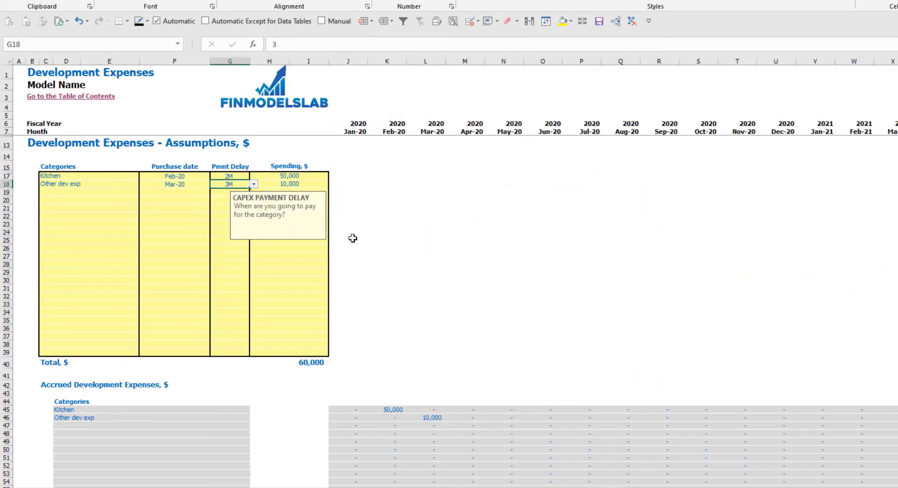
{"action": "left_click", "coordinate": [226, 176]}
{"action": "left_click", "coordinate": [252, 177]}
{"action": "left_click", "coordinate": [194, 185]}
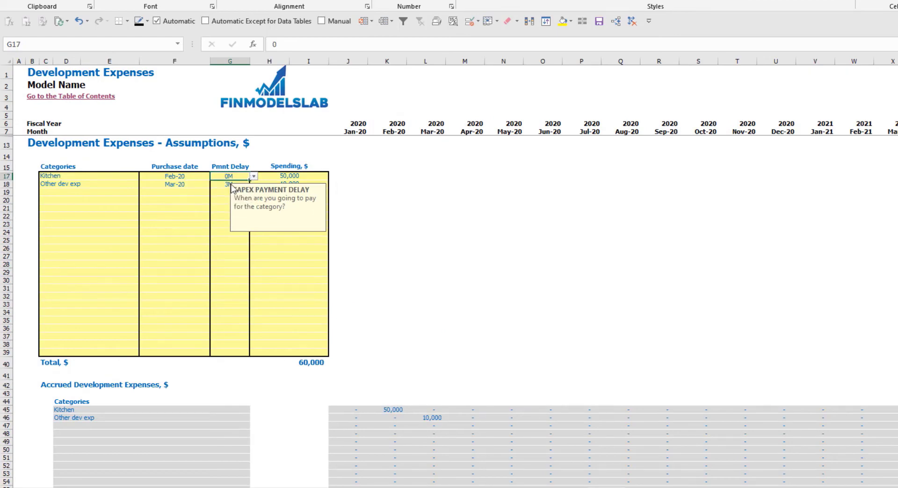
{"action": "left_click", "coordinate": [227, 184]}
{"action": "left_click", "coordinate": [254, 184]}
{"action": "left_click", "coordinate": [195, 193]}
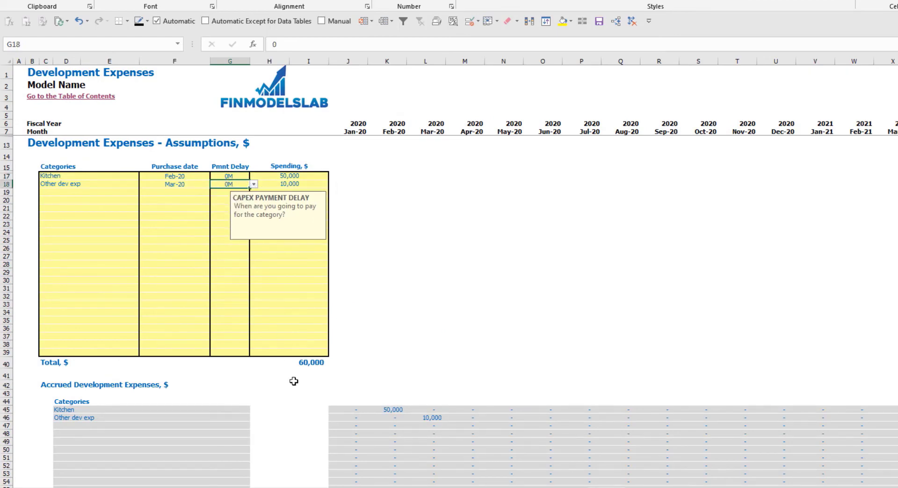
Check the effect on the Balance Sheet's CAPEX Payable and non-current asset rows
{"action": "left_click", "coordinate": [388, 487]}
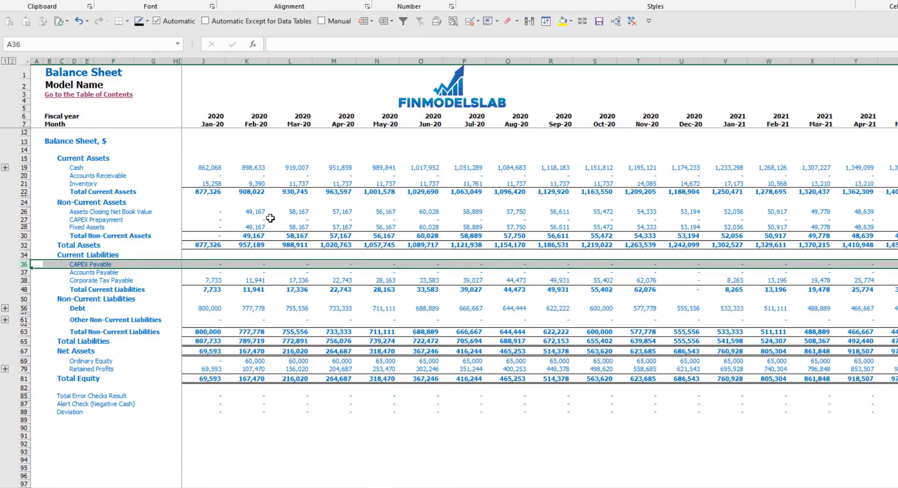
{"action": "left_click_drag", "start_coordinate": [249, 211], "coordinate": [431, 219]}
{"action": "left_click_drag", "start_coordinate": [250, 227], "coordinate": [468, 226]}
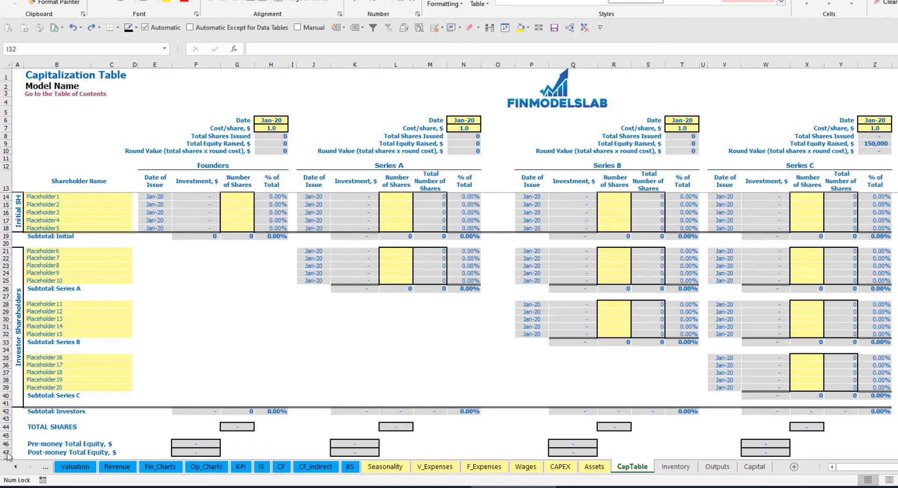
Name the first two initial shareholders in the Capitalization Table Founder 1 and Founder 2
{"action": "left_click", "coordinate": [45, 195]}
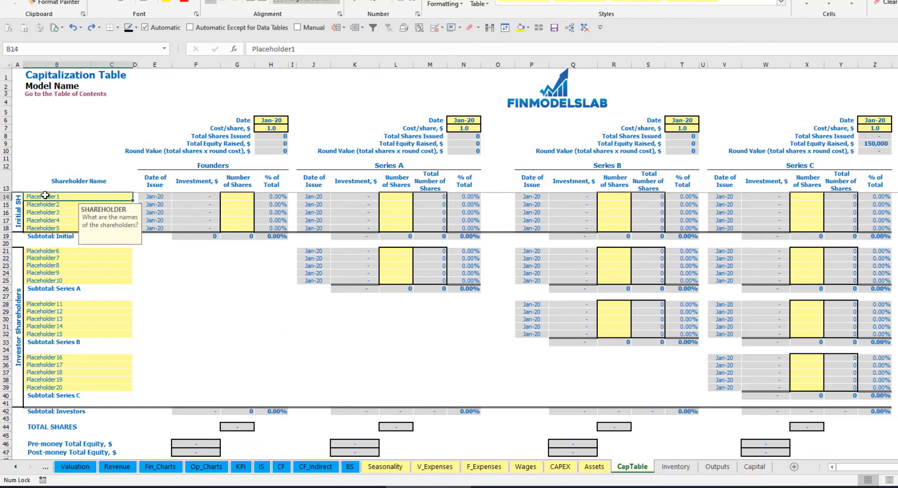
{"action": "type", "text": "Fo"}
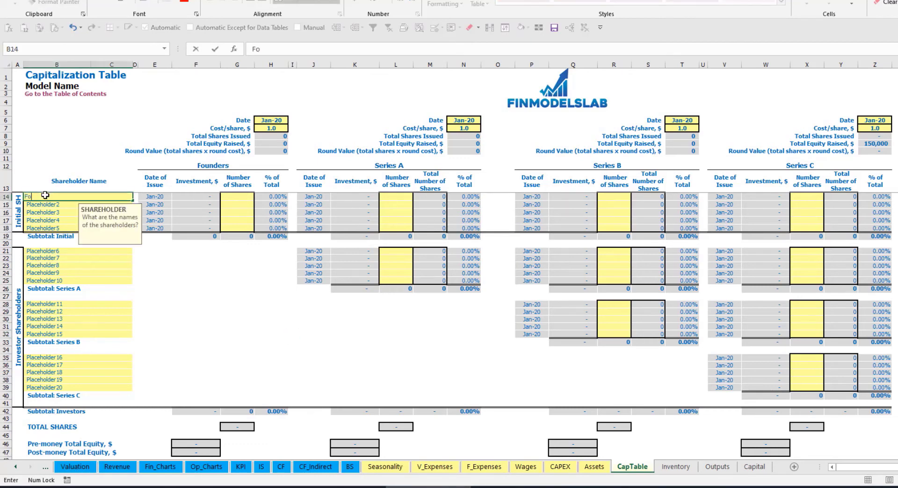
{"action": "type", "text": "under 1"}
{"action": "key", "text": "ctrl+Return"}
{"action": "key", "text": "ctrl+c"}
{"action": "key", "text": "Down"}
{"action": "key", "text": "ctrl+v"}
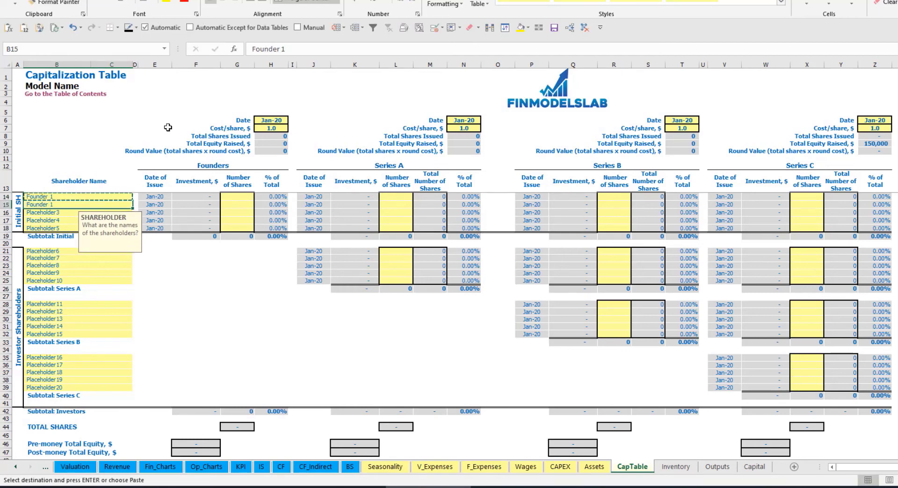
{"action": "left_click", "coordinate": [297, 55]}
{"action": "key", "text": "Return"}
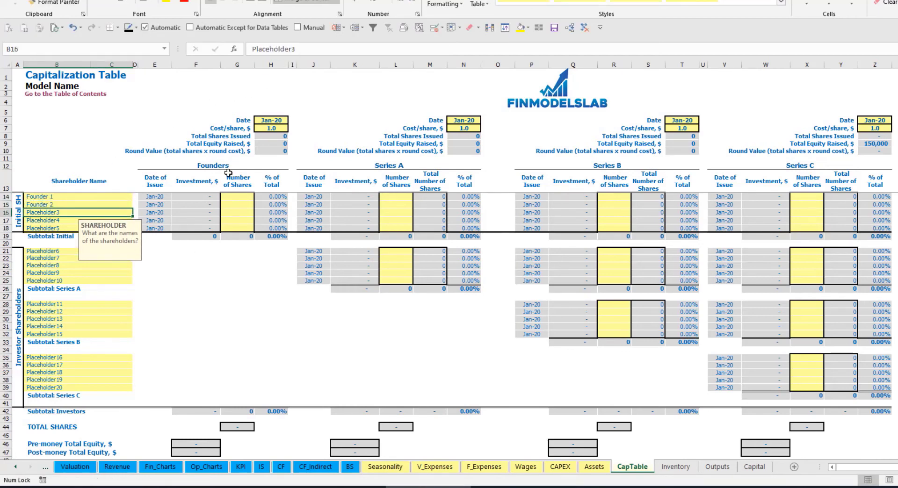
Issue 10,000 founder-round shares to Founder 1 and 20,000 to Founder 2
{"action": "left_click", "coordinate": [95, 197]}
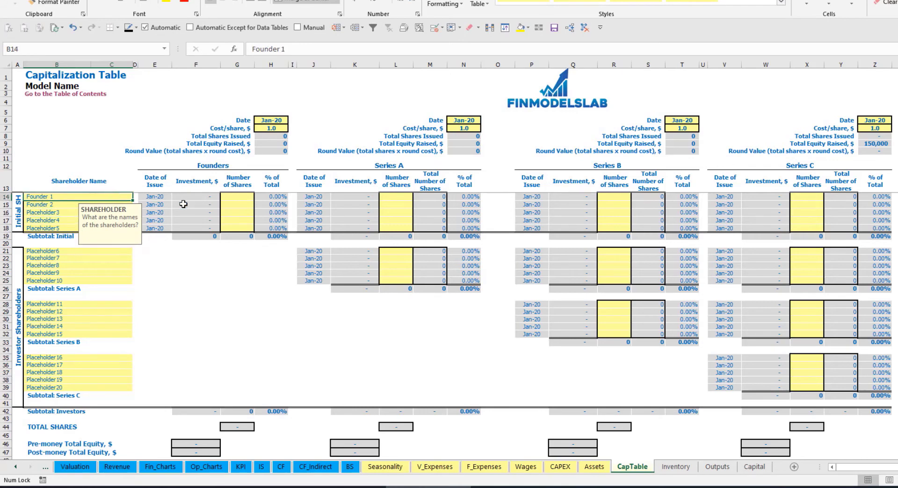
{"action": "left_click", "coordinate": [241, 197]}
{"action": "type", "text": "10,0"}
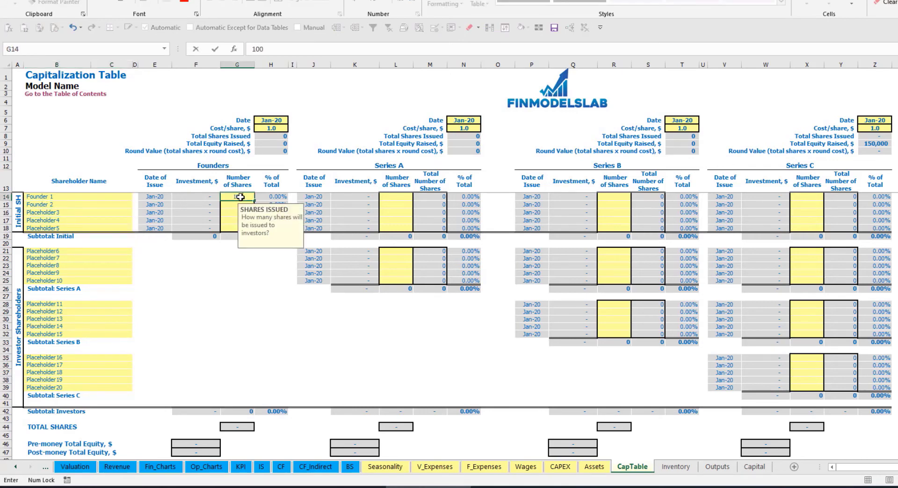
{"action": "type", "text": "00"}
{"action": "key", "text": "Return"}
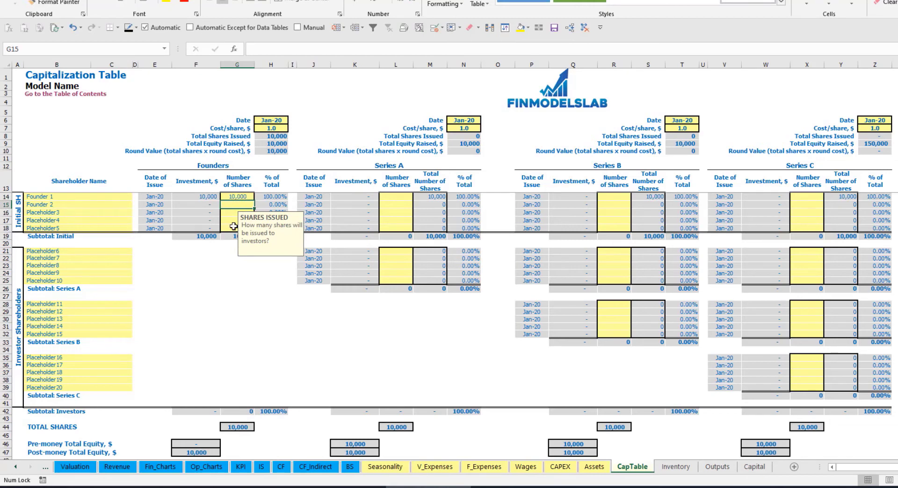
{"action": "type", "text": "20000"}
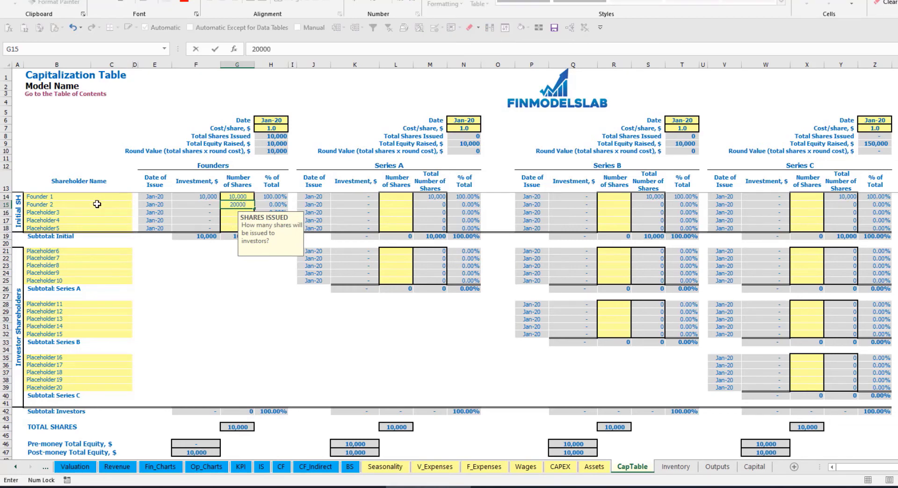
{"action": "key", "text": "Return"}
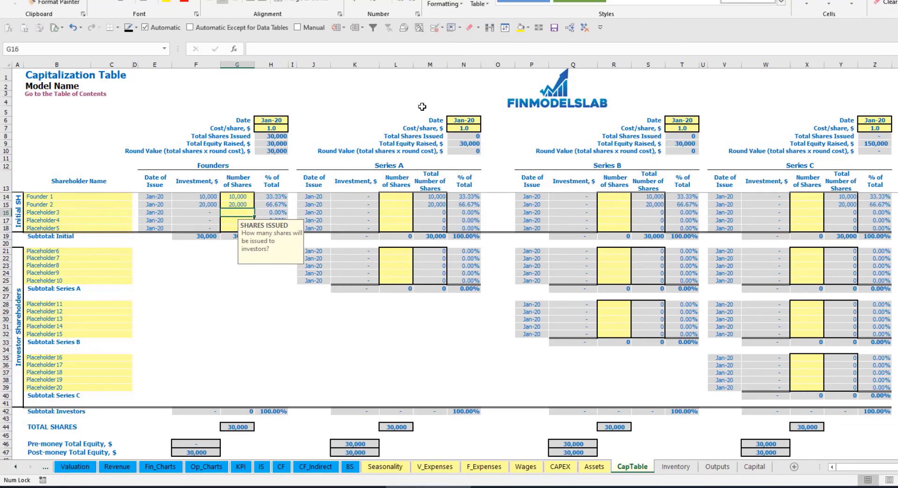
Set the Founders round's cost per share to 2 and its date to Feb-20
{"action": "left_click", "coordinate": [269, 123]}
{"action": "left_click", "coordinate": [263, 130]}
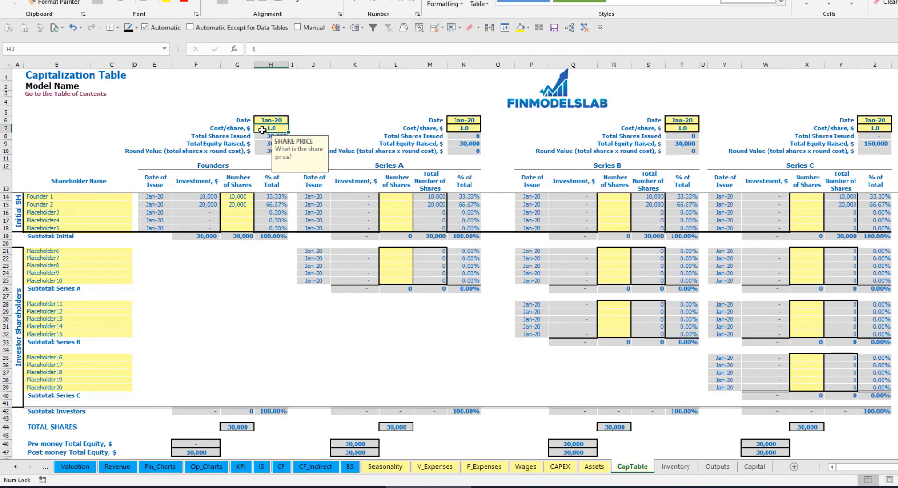
{"action": "type", "text": "2"}
{"action": "key", "text": "Return"}
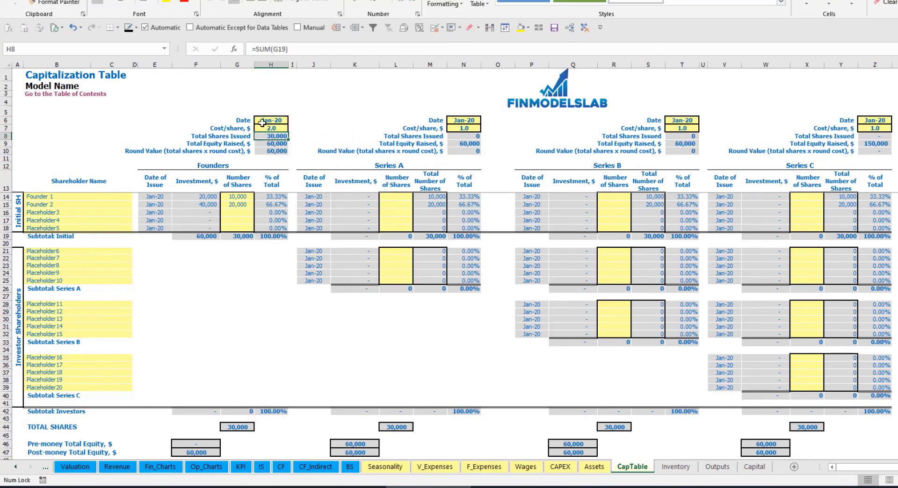
{"action": "left_click", "coordinate": [269, 122]}
{"action": "left_click", "coordinate": [292, 120]}
{"action": "left_click", "coordinate": [278, 136]}
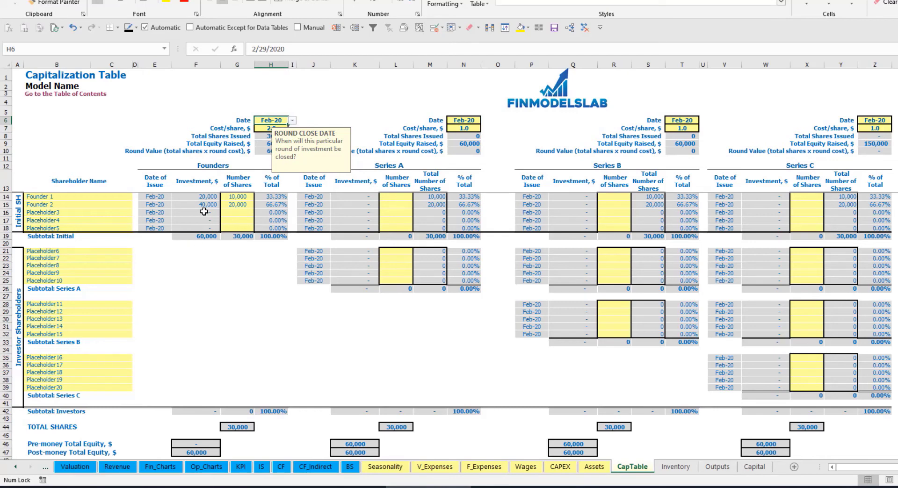
Review the founders' investment amounts and subtotal, the post-money total equity row and Founder 1's ownership percentage
{"action": "left_click", "coordinate": [202, 197]}
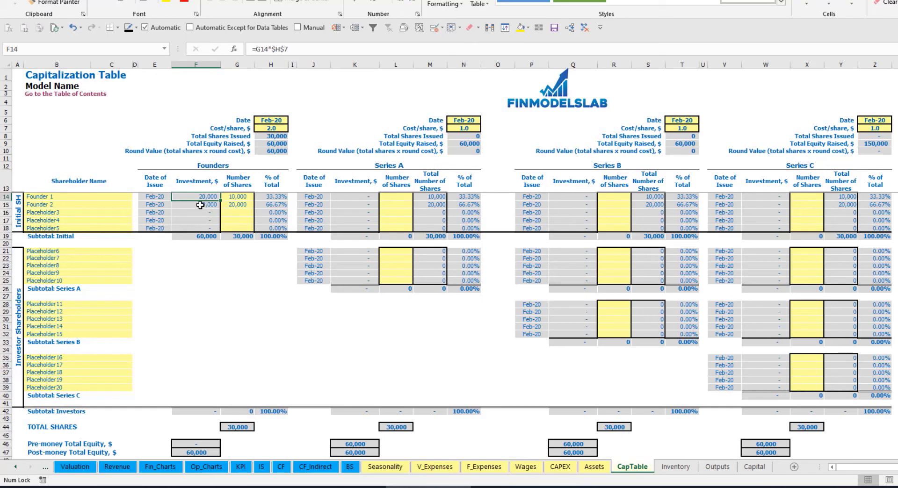
{"action": "left_click", "coordinate": [200, 205]}
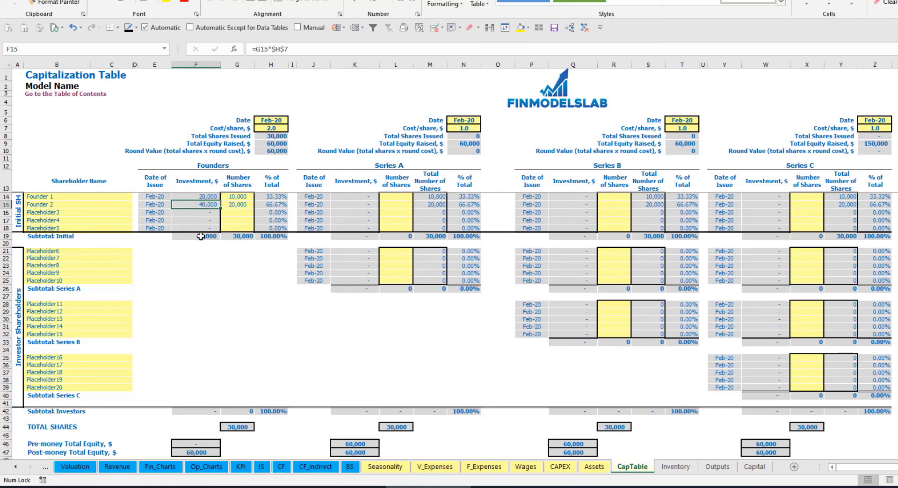
{"action": "left_click", "coordinate": [201, 237]}
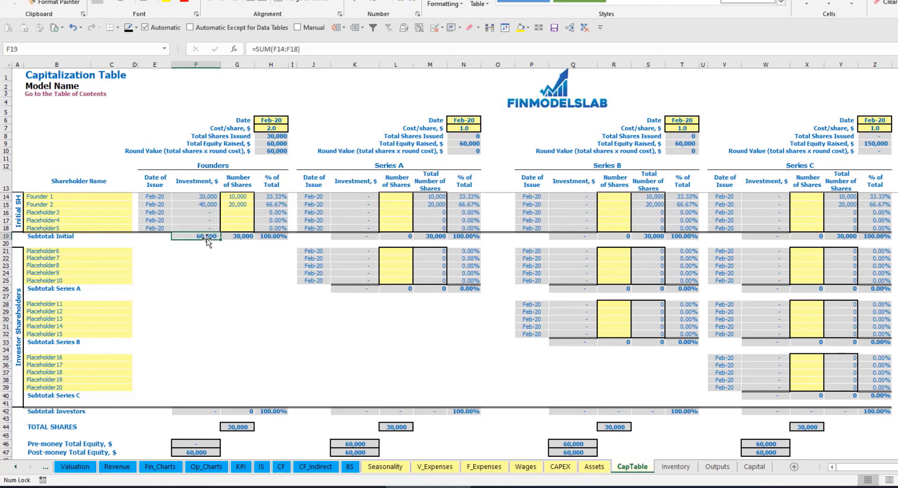
{"action": "left_click", "coordinate": [6, 453]}
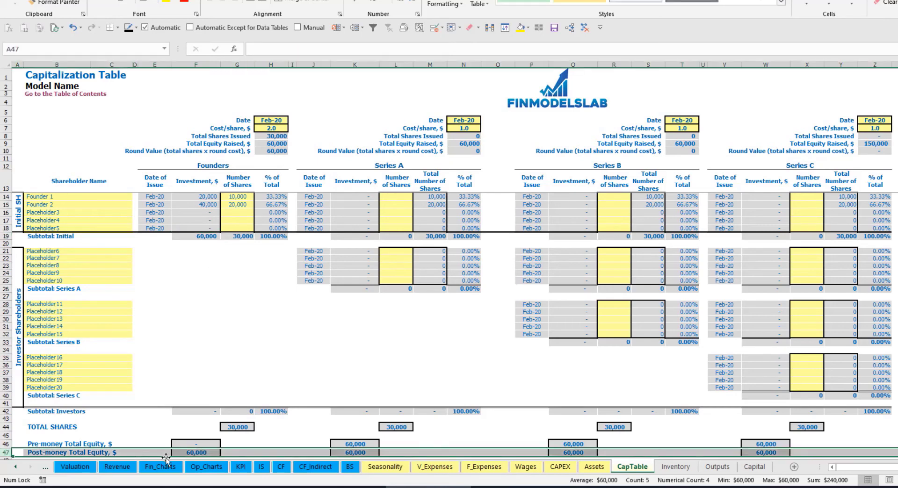
{"action": "left_click", "coordinate": [277, 198]}
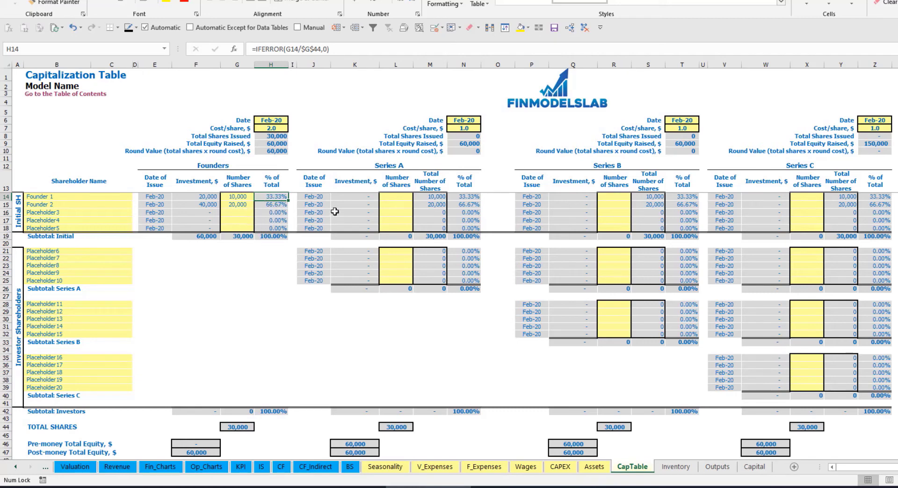
Name the first Series A investor shareholder Investor 1
{"action": "left_click", "coordinate": [105, 251]}
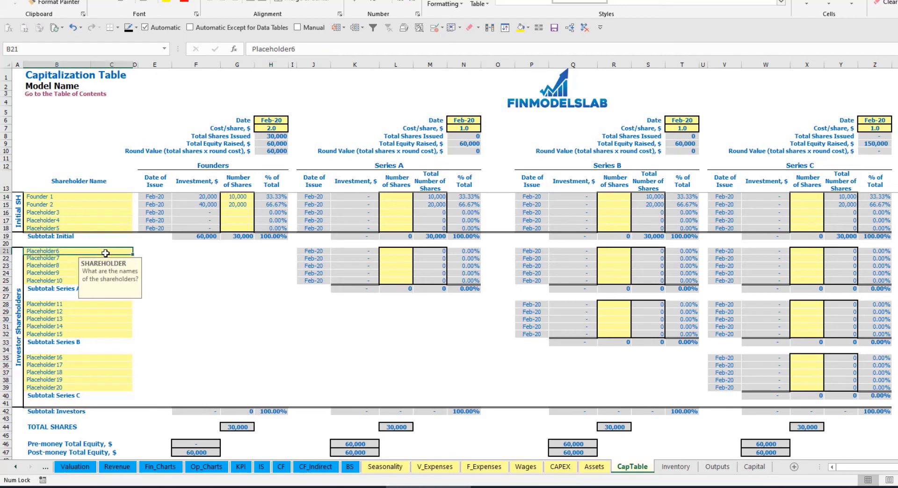
{"action": "left_click", "coordinate": [407, 168]}
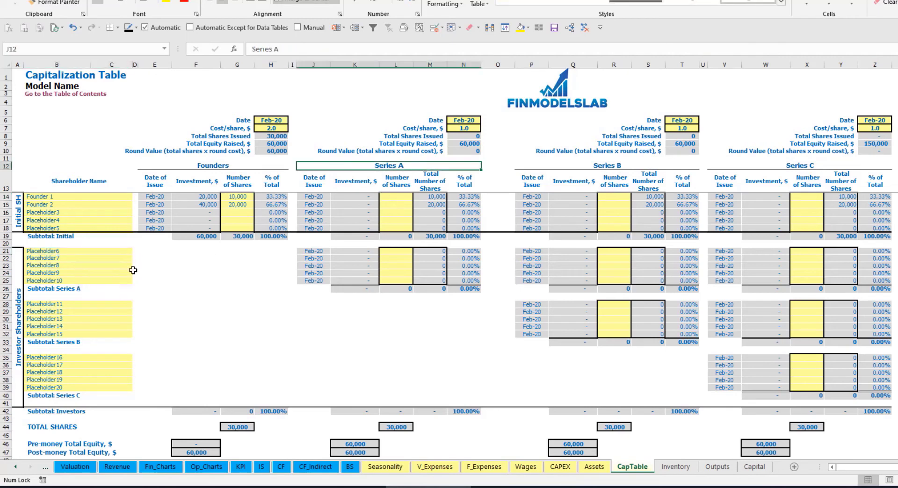
{"action": "left_click", "coordinate": [62, 249]}
{"action": "type", "text": "In"}
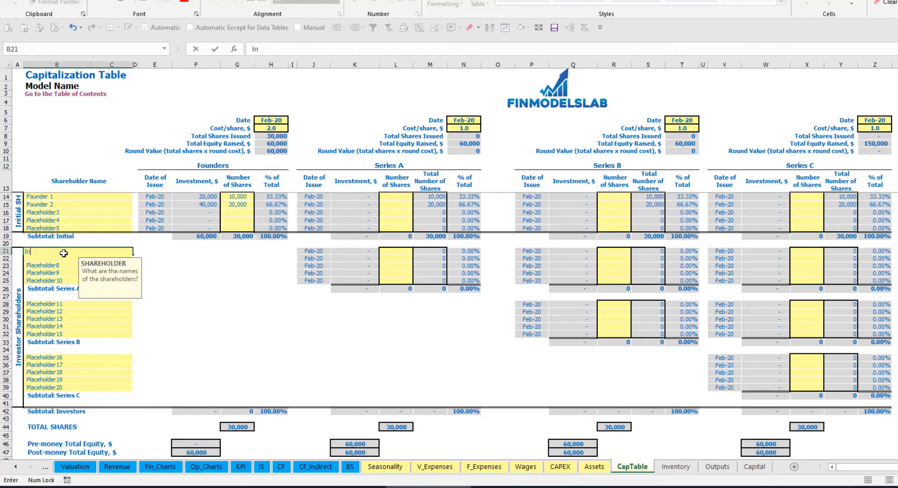
{"action": "type", "text": "vestor 1"}
{"action": "key", "text": "Return"}
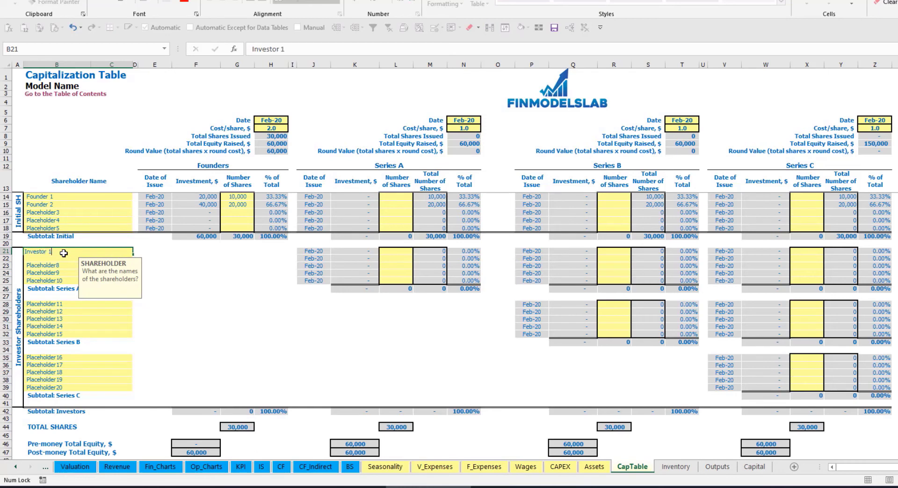
Set the Series A round's date to May-20 and its cost per share to 5
{"action": "left_click", "coordinate": [469, 120]}
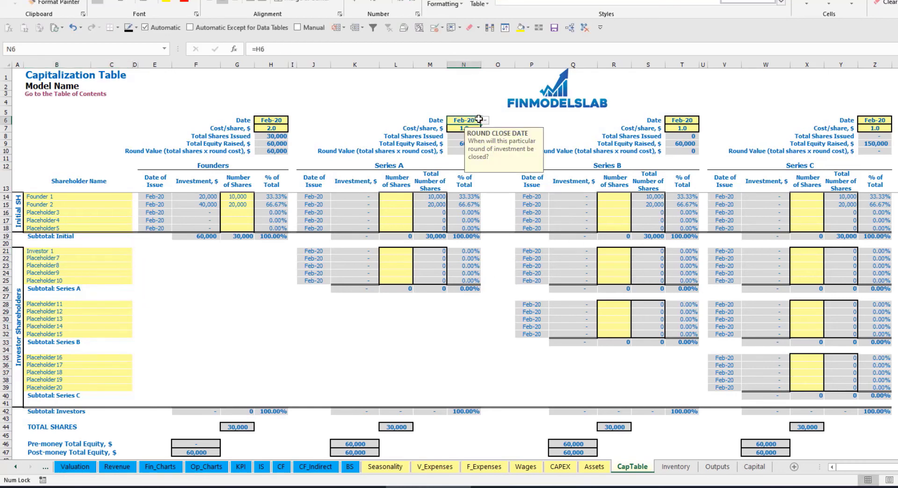
{"action": "left_click", "coordinate": [485, 121]}
{"action": "left_click", "coordinate": [472, 149]}
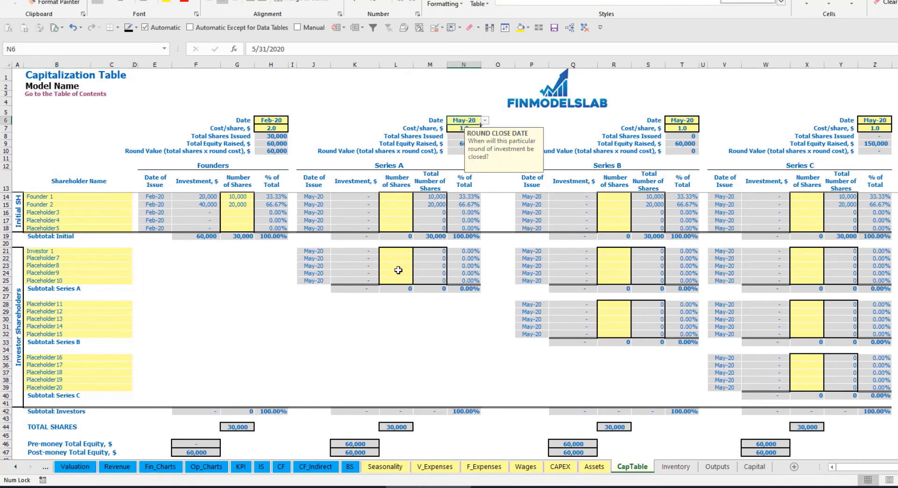
{"action": "left_click", "coordinate": [460, 127]}
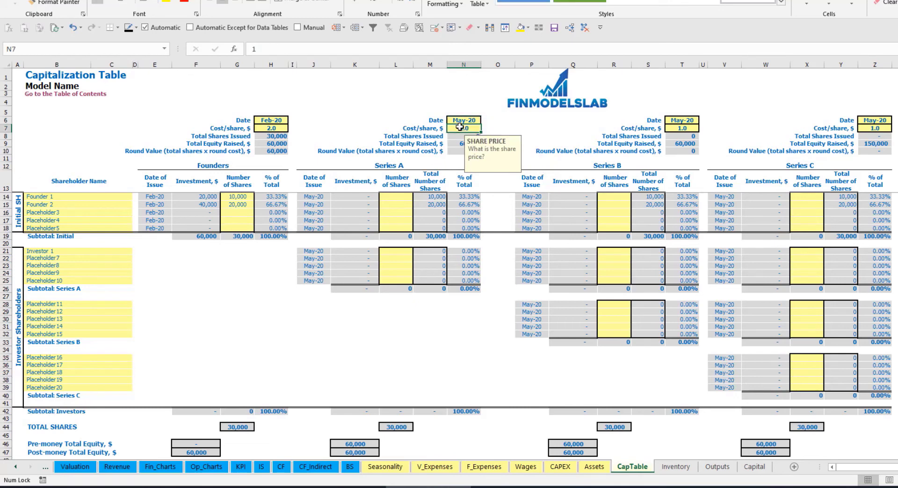
{"action": "type", "text": "5"}
{"action": "key", "text": "Return"}
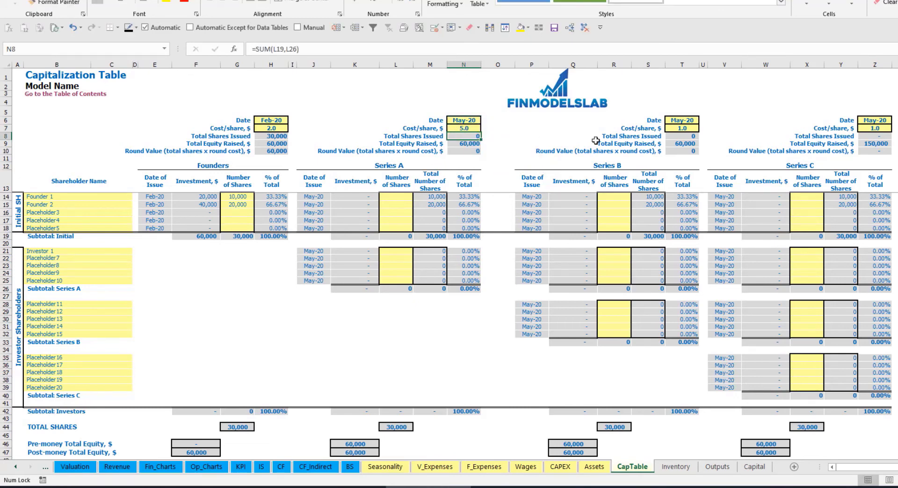
Issue 1,000 Series A shares to Investor 1
{"action": "left_click", "coordinate": [396, 251]}
{"action": "type", "text": "1000"}
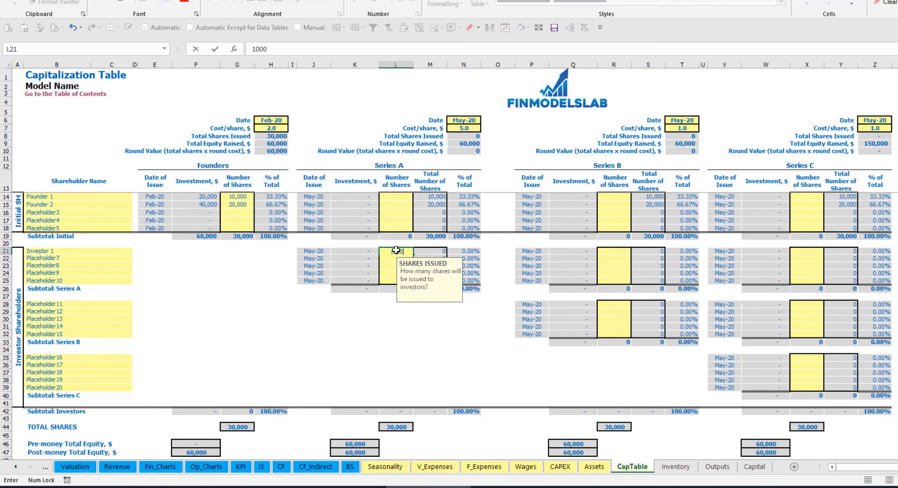
{"action": "key", "text": "Return"}
{"action": "left_click", "coordinate": [358, 325]}
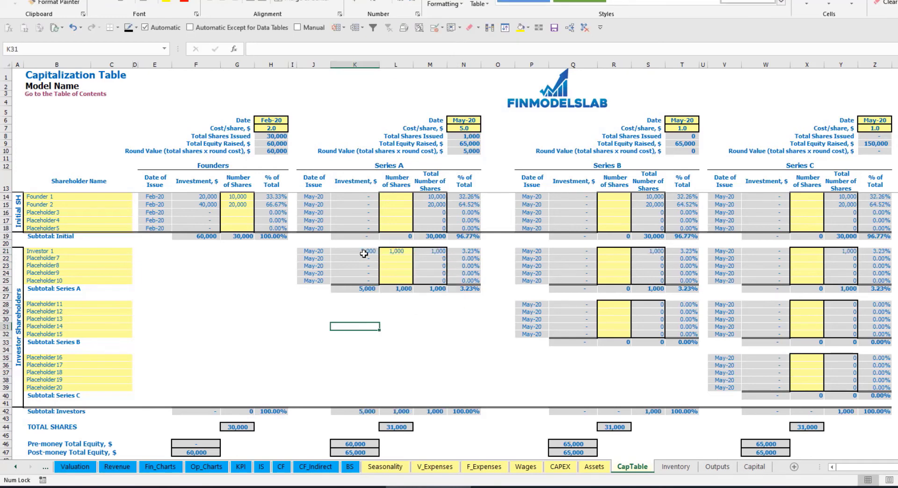
Review Investor 1's Series A investment and the round's pre-money and post-money total equity
{"action": "left_click", "coordinate": [361, 253]}
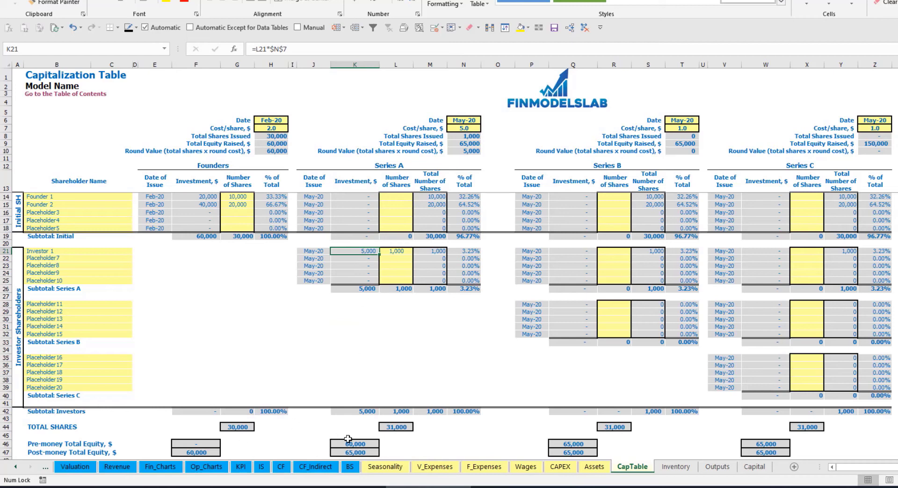
{"action": "left_click", "coordinate": [348, 443]}
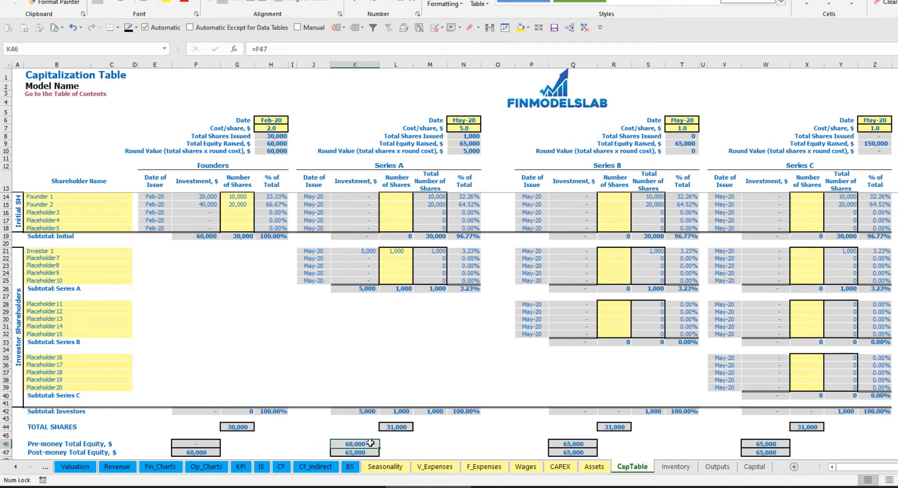
{"action": "key", "text": "Down"}
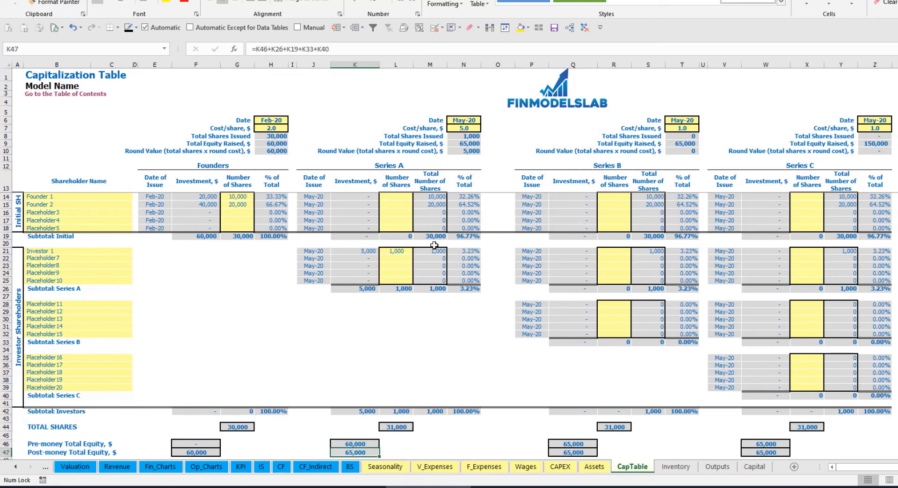
Compare the ownership percentages of Investor 1, Founder 1 and Founder 2 after the Series A round
{"action": "left_click", "coordinate": [456, 252]}
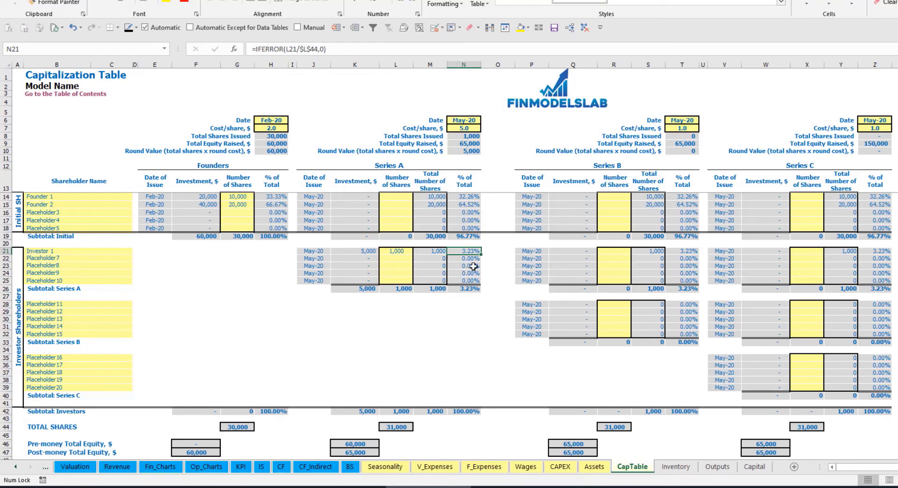
{"action": "left_click_drag", "start_coordinate": [106, 198], "coordinate": [106, 206]}
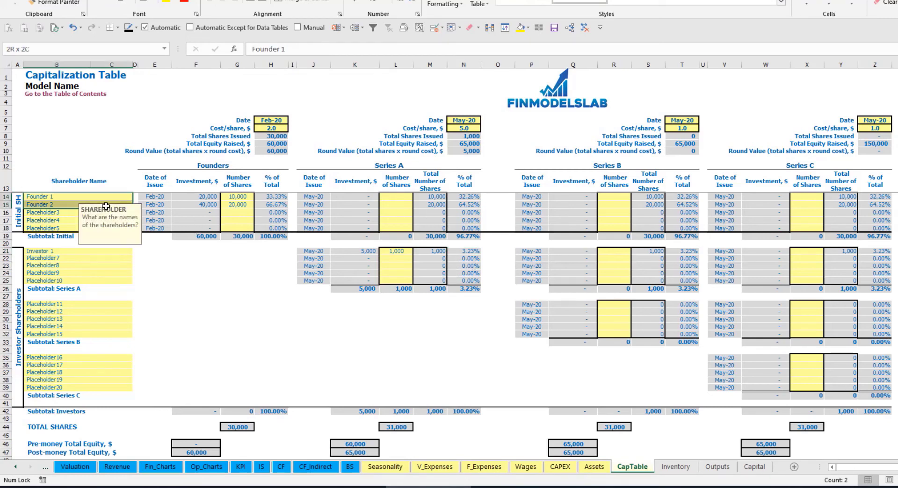
{"action": "left_click_drag", "start_coordinate": [470, 196], "coordinate": [469, 205]}
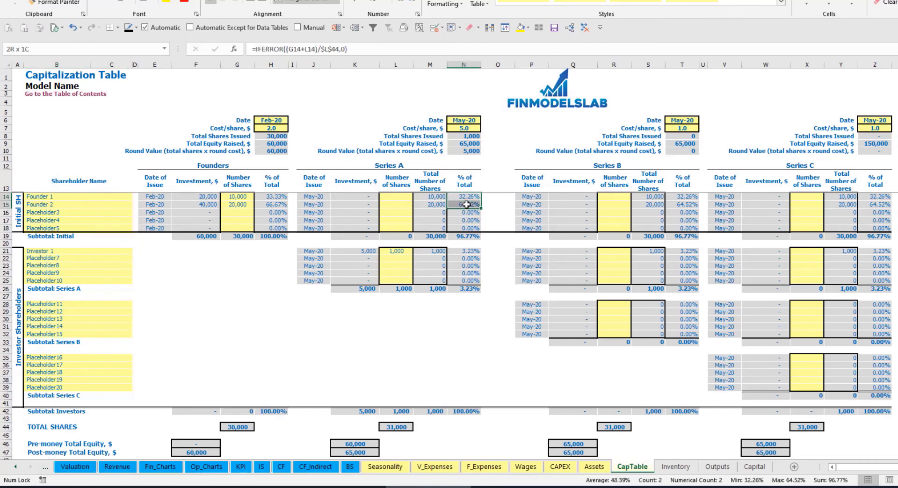
{"action": "key", "text": "Up"}
{"action": "key", "text": "Down"}
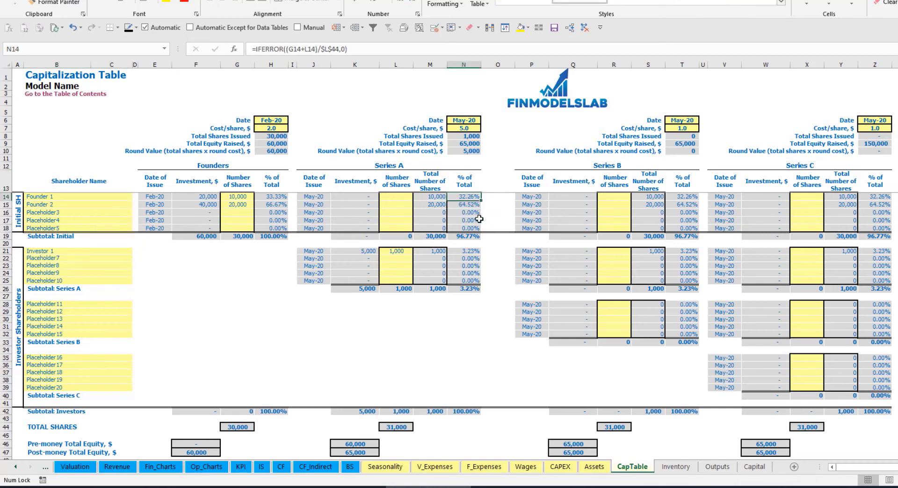
{"action": "key", "text": "Down"}
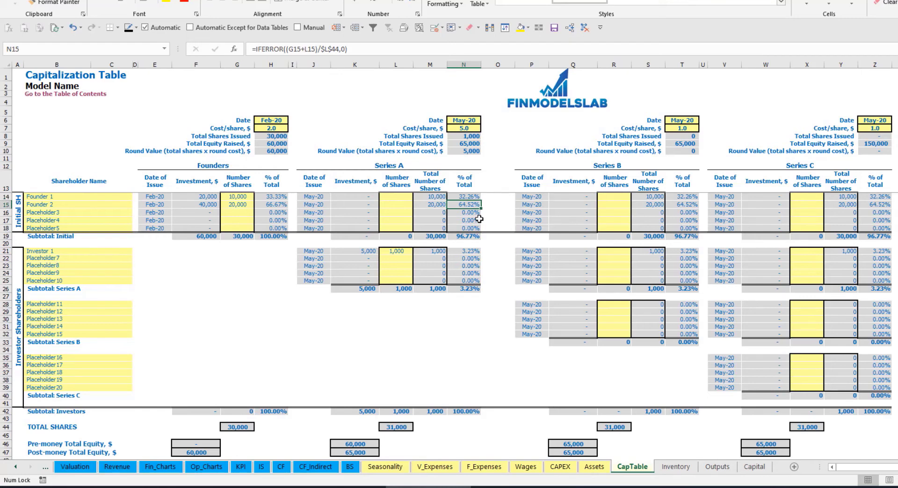
Review the Series B and Series C shareholder name fields and the Series A investors' share entries
{"action": "left_click", "coordinate": [87, 310]}
{"action": "left_click", "coordinate": [75, 359]}
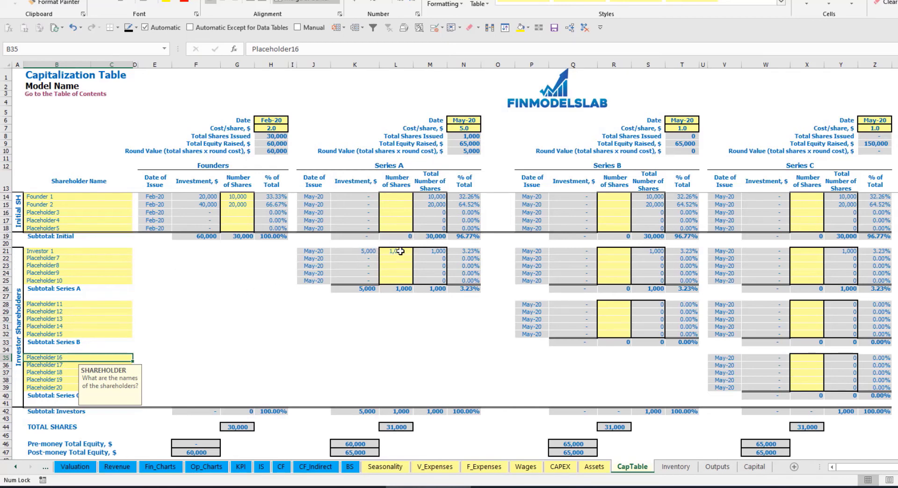
{"action": "left_click_drag", "start_coordinate": [401, 252], "coordinate": [396, 281]}
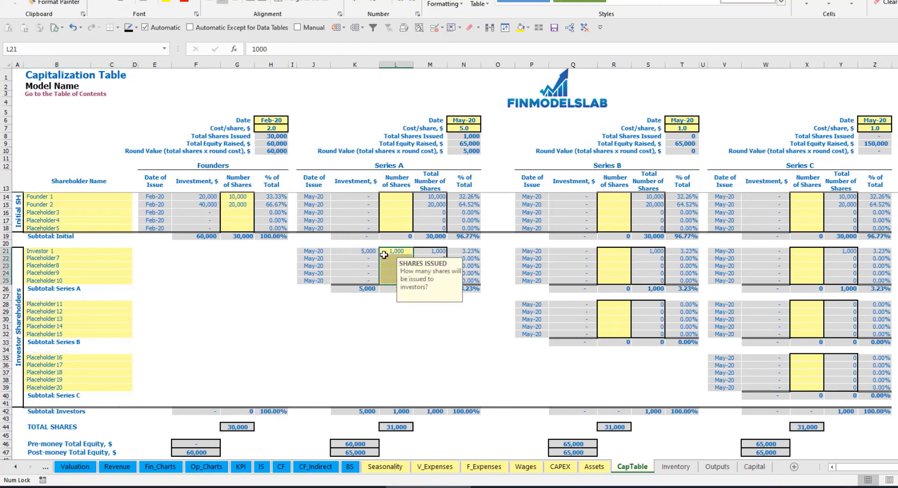
{"action": "left_click", "coordinate": [398, 321]}
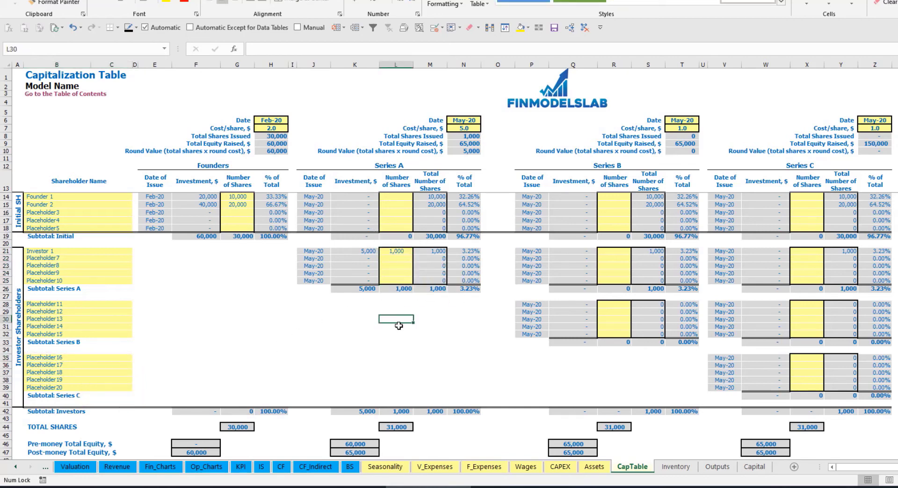
Check Ordinary Equity Raisings for Feb-20 and May-20 in the Cash Flow Statement and Ordinary Equity in the Balance Sheet
{"action": "left_click", "coordinate": [281, 468]}
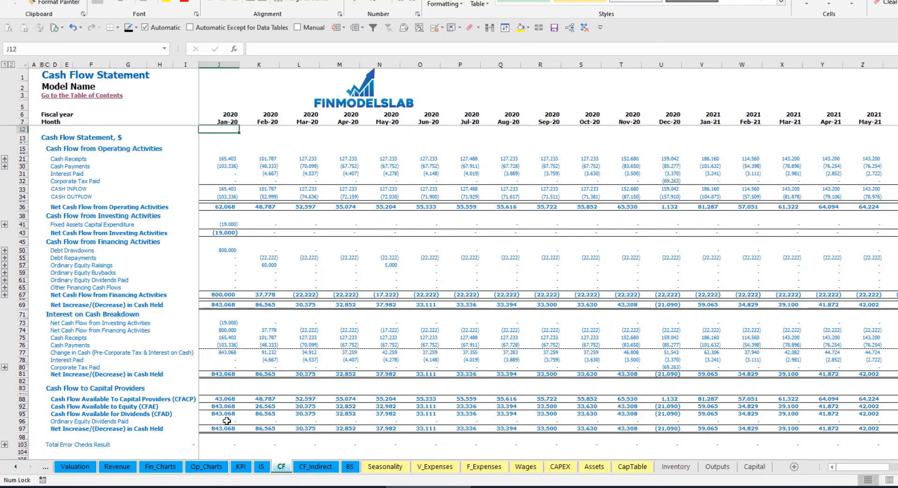
{"action": "left_click", "coordinate": [22, 265]}
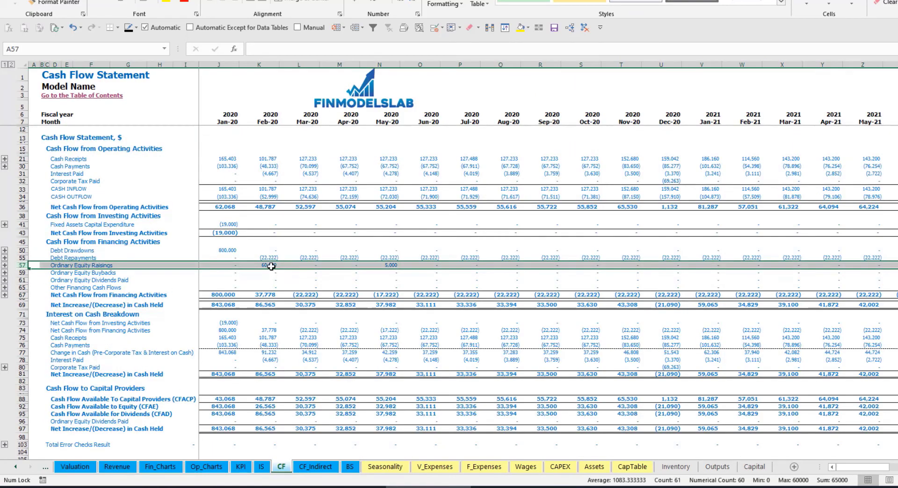
{"action": "left_click", "coordinate": [270, 265]}
{"action": "left_click", "coordinate": [390, 265]}
{"action": "left_click", "coordinate": [350, 467]}
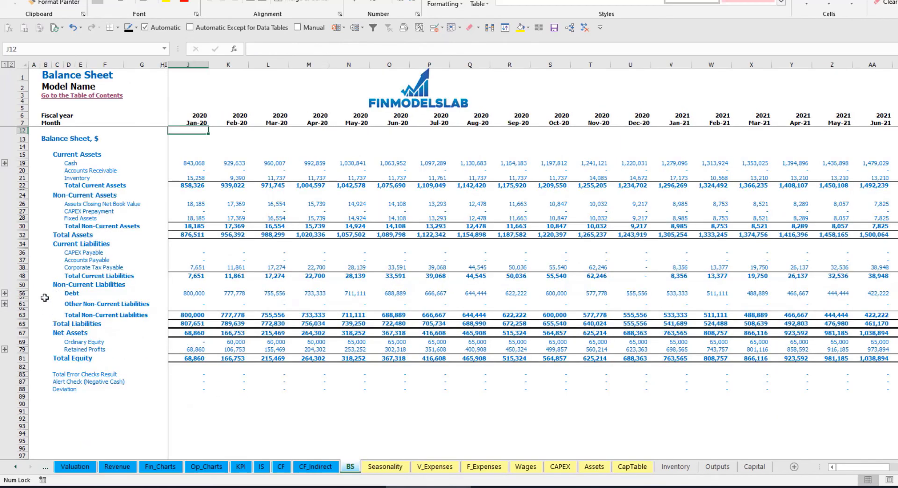
{"action": "left_click", "coordinate": [22, 342]}
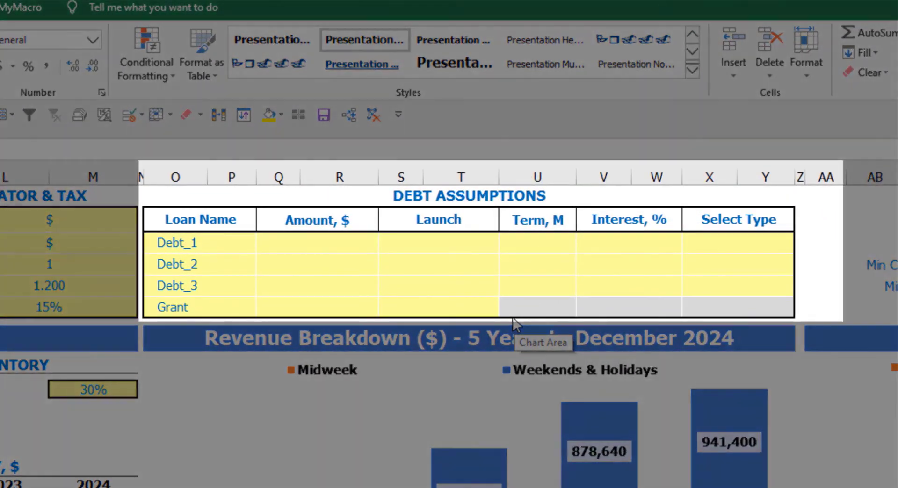
Try the Annuity repayment type for Debt_1 in the Debt Assumptions table
{"action": "left_click", "coordinate": [521, 195]}
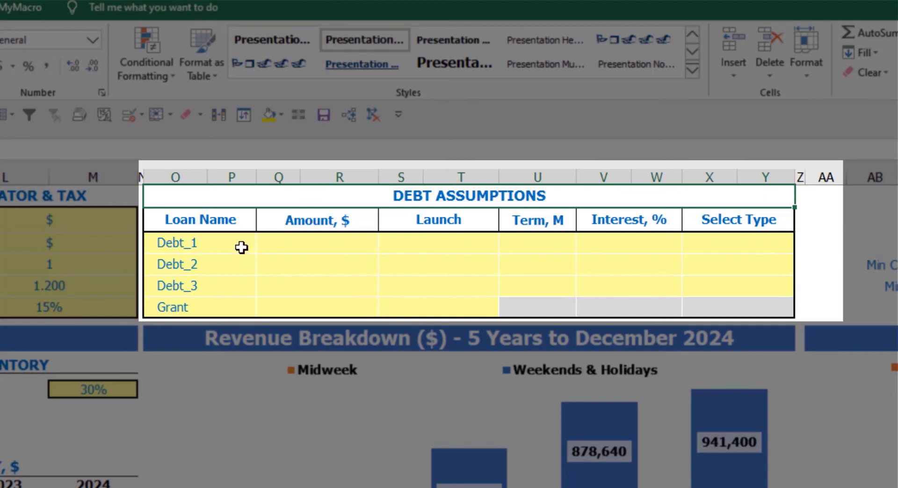
{"action": "left_click", "coordinate": [788, 241]}
{"action": "left_click", "coordinate": [802, 246]}
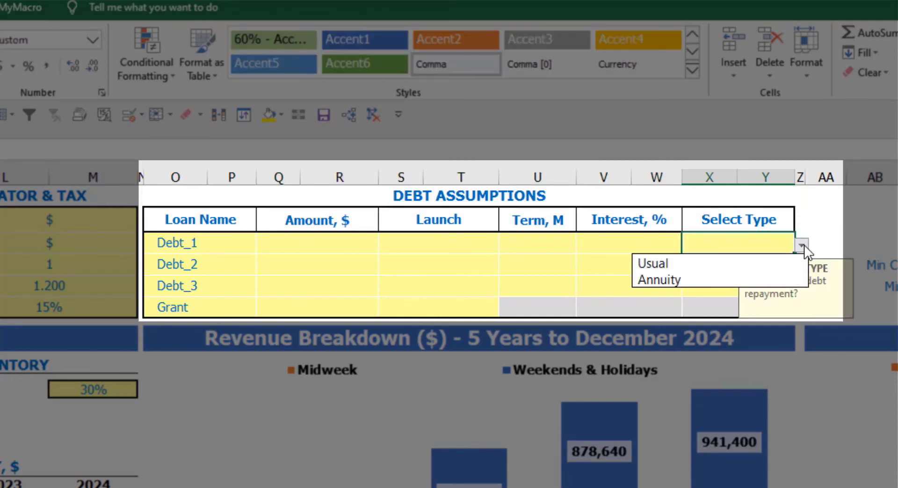
{"action": "left_click", "coordinate": [780, 279]}
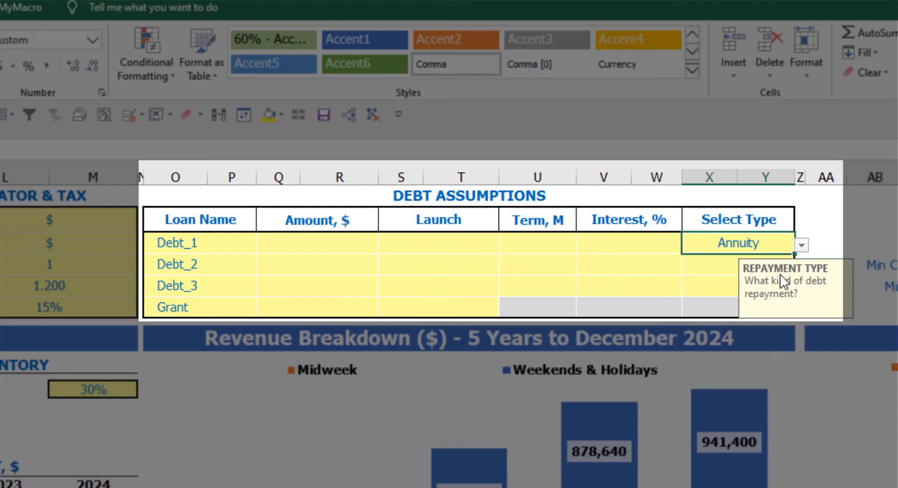
Set Debt_1's repayment type to Usual and its loan amount to 1,000,000
{"action": "left_click", "coordinate": [802, 245]}
{"action": "left_click", "coordinate": [773, 271]}
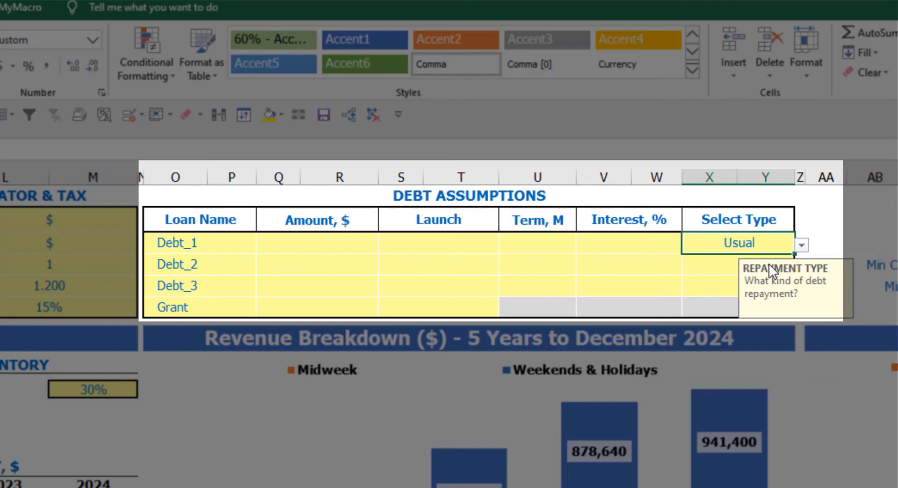
{"action": "left_click", "coordinate": [354, 244]}
{"action": "type", "text": "1,000,0"}
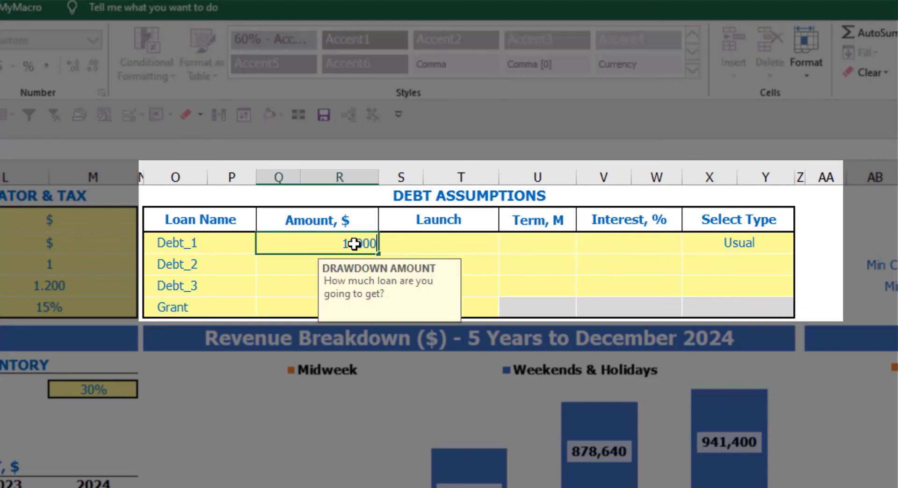
{"action": "type", "text": "00"}
{"action": "key", "text": "Return"}
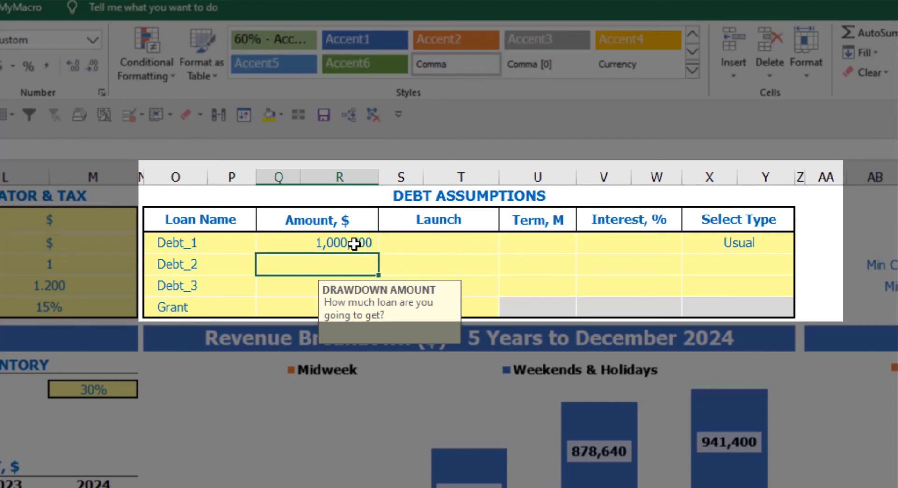
Set Debt_1's launch to Feb-20, its term to 60 months and its interest to 5%
{"action": "left_click", "coordinate": [495, 241]}
{"action": "left_click", "coordinate": [506, 245]}
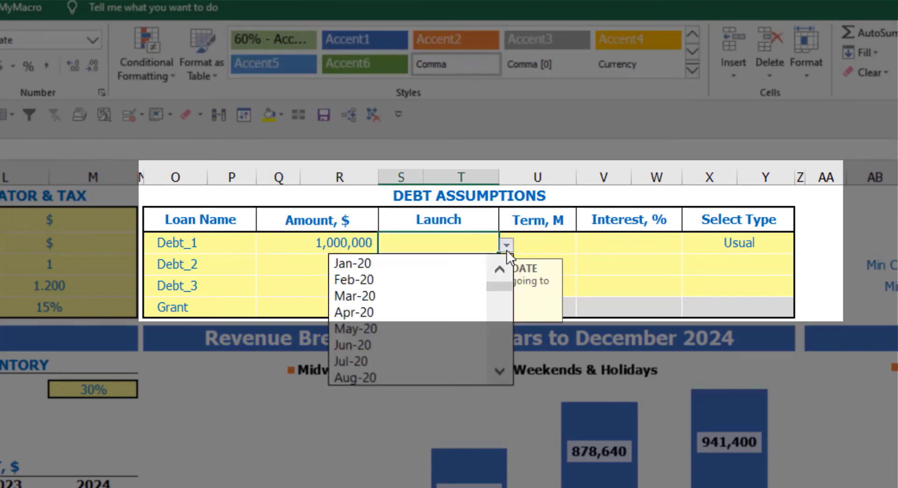
{"action": "left_click", "coordinate": [465, 277]}
{"action": "left_click", "coordinate": [540, 236]}
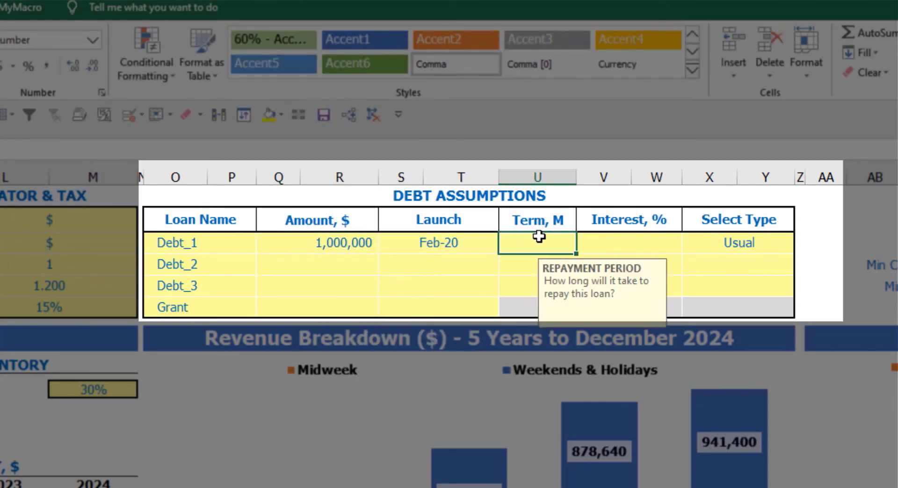
{"action": "type", "text": "60"}
{"action": "key", "text": "Return"}
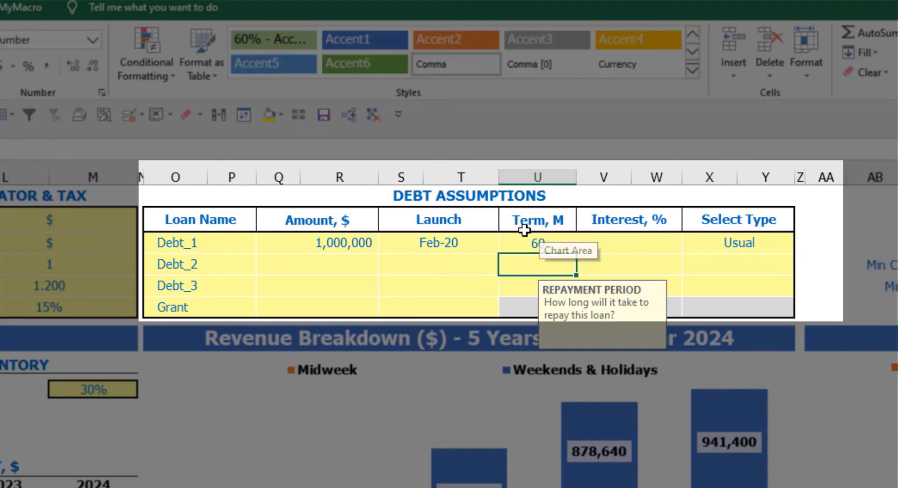
{"action": "left_click", "coordinate": [592, 241]}
{"action": "type", "text": "5"}
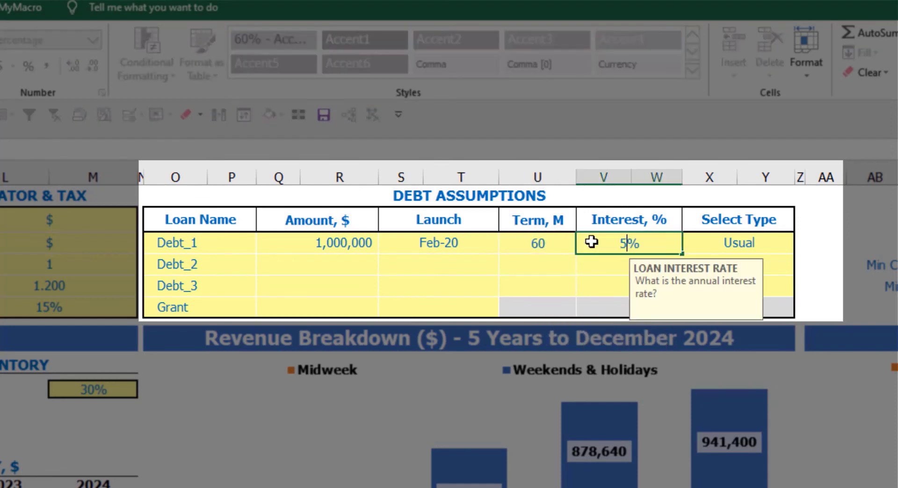
{"action": "key", "text": "Return"}
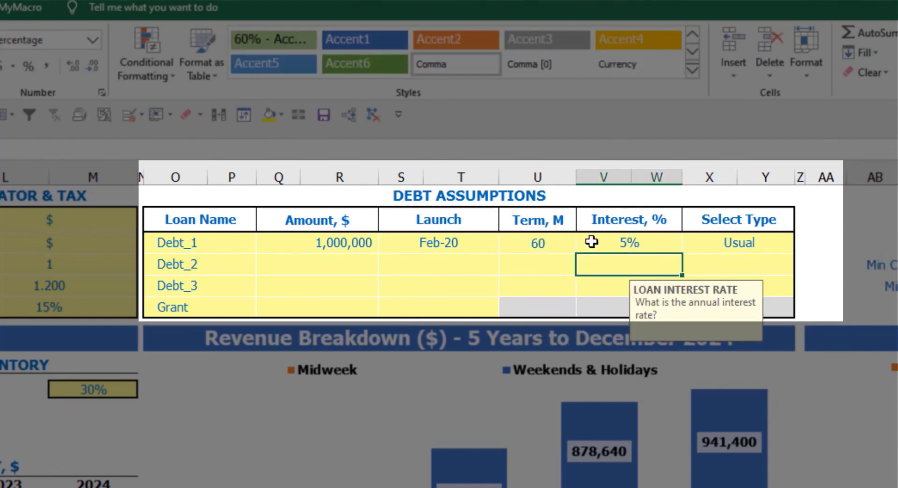
Enter a grant amount of 500,000 with a Mar-20 launch in the Debt Assumptions table
{"action": "left_click", "coordinate": [329, 310]}
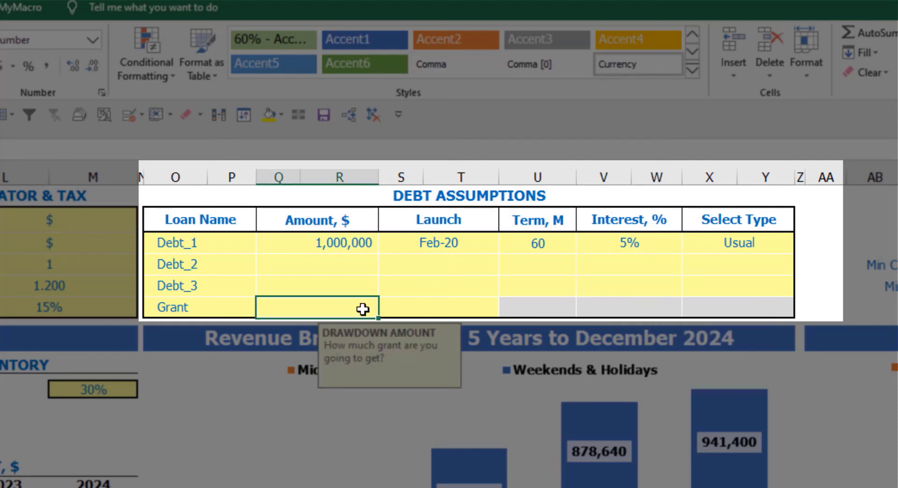
{"action": "type", "text": "500000"}
{"action": "key", "text": "Return"}
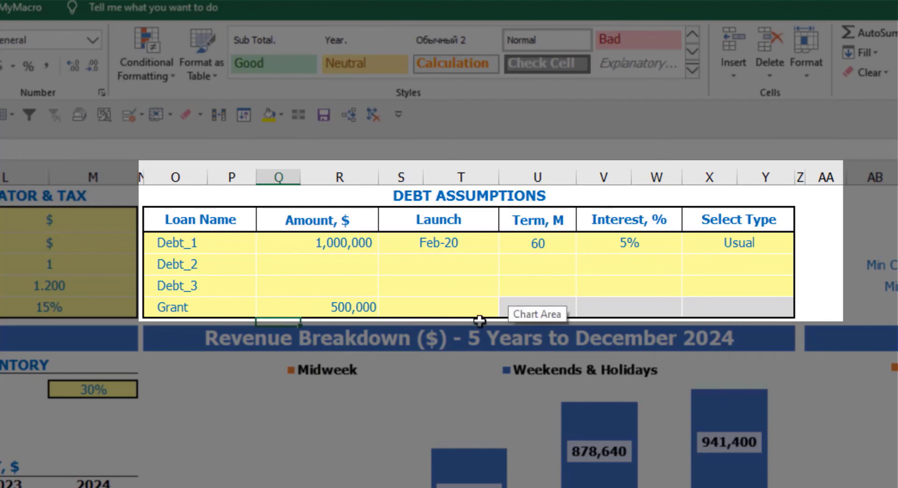
{"action": "left_click", "coordinate": [462, 309]}
{"action": "left_click", "coordinate": [507, 310]}
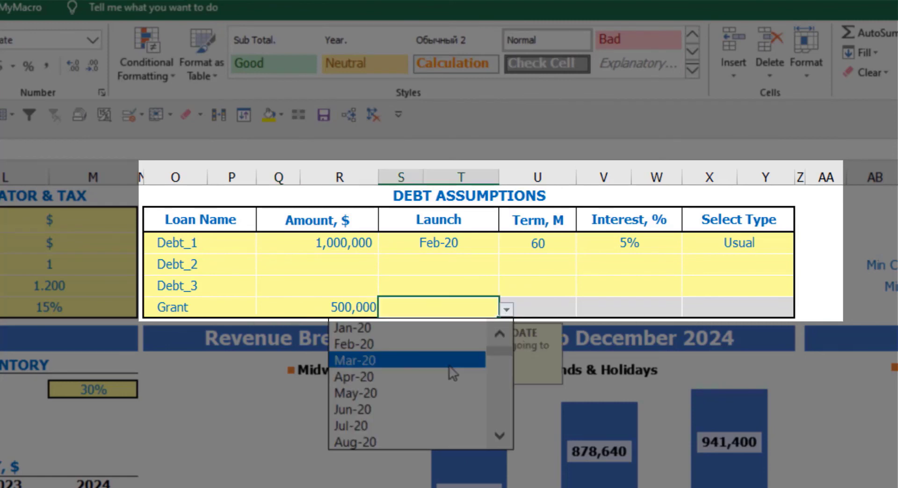
{"action": "left_click", "coordinate": [449, 367]}
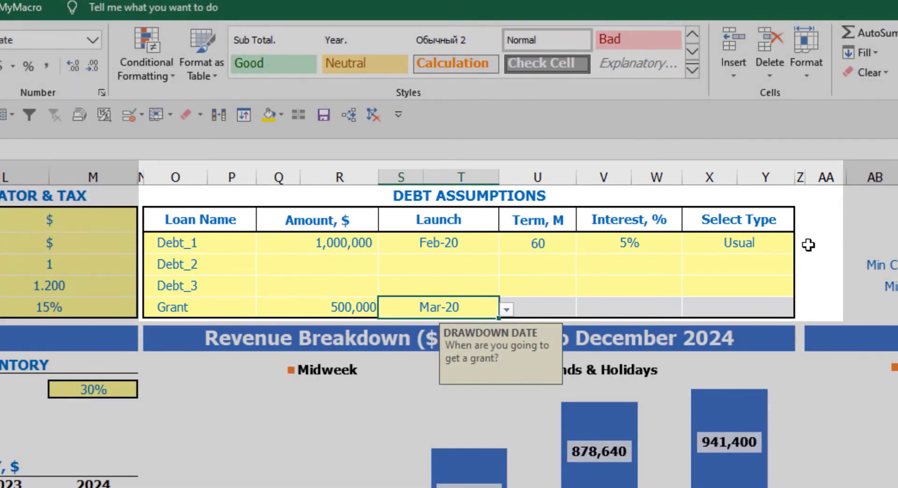
{"action": "left_click", "coordinate": [819, 232]}
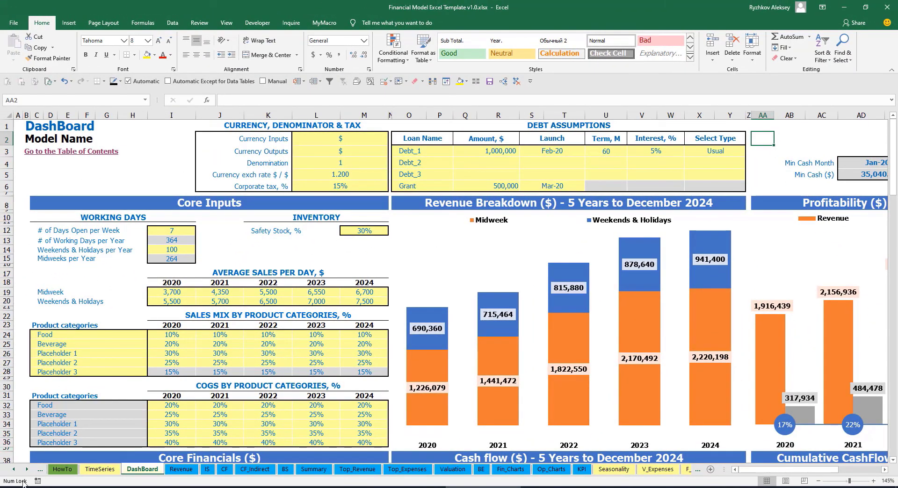
Review the Debt_1, Debt_2, Debt_3 and Total Debts schedules on the Capital sheet
{"action": "left_click", "coordinate": [26, 470]}
{"action": "left_click", "coordinate": [26, 470]}
{"action": "left_click", "coordinate": [26, 470]}
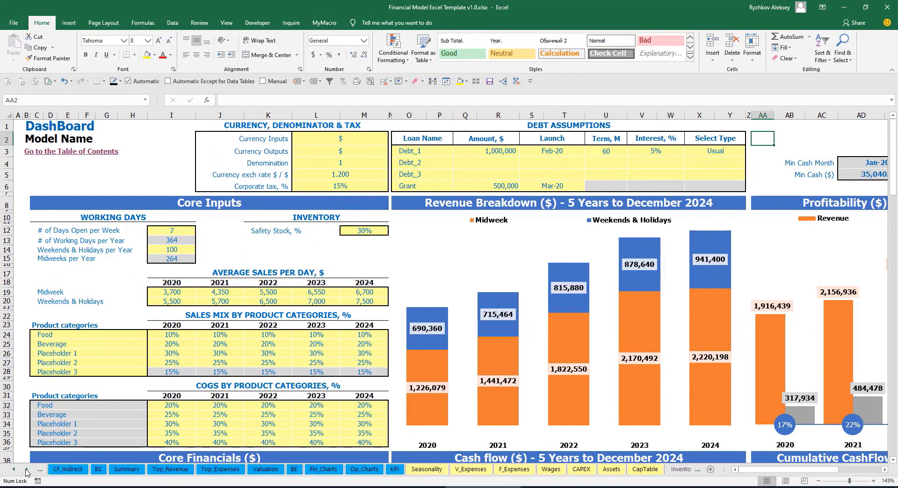
{"action": "left_click", "coordinate": [26, 470]}
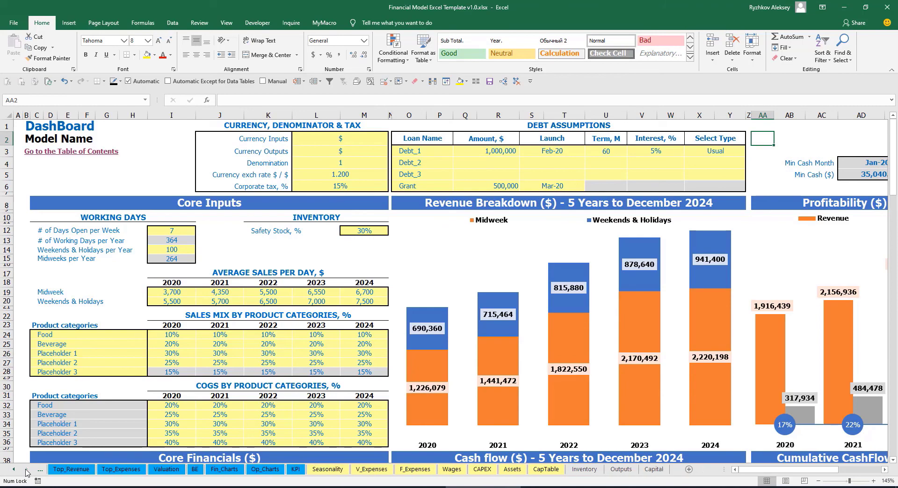
{"action": "left_click", "coordinate": [659, 472]}
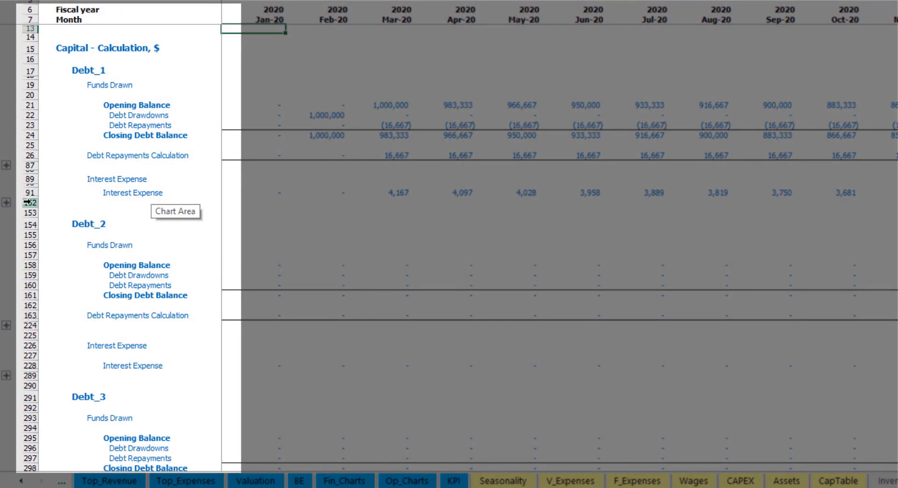
{"action": "scroll", "coordinate": [25, 226], "scroll_direction": "down", "scroll_amount": 5}
{"action": "scroll", "coordinate": [19, 206], "scroll_direction": "down", "scroll_amount": 5}
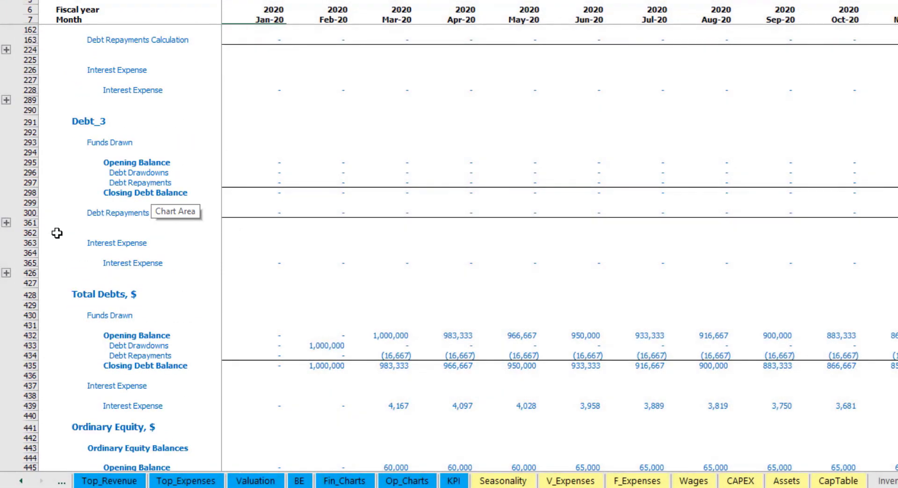
{"action": "scroll", "coordinate": [56, 232], "scroll_direction": "up", "scroll_amount": 5}
{"action": "scroll", "coordinate": [57, 233], "scroll_direction": "up", "scroll_amount": 4}
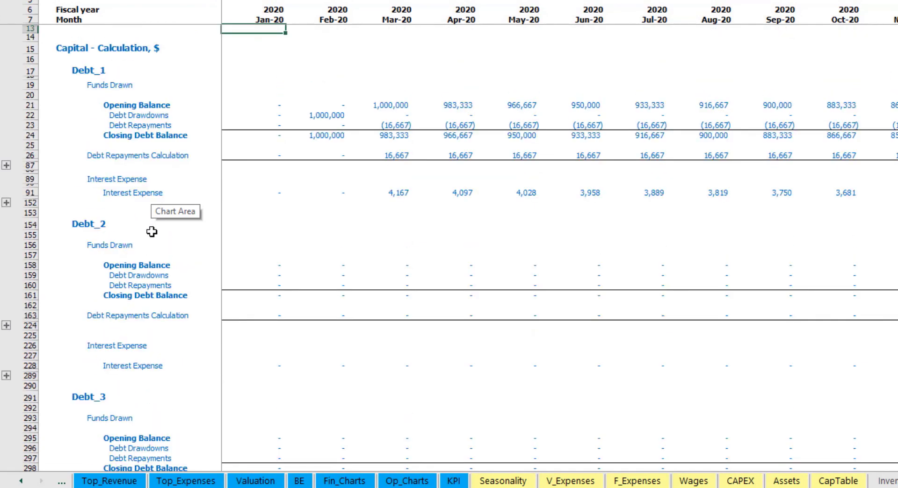
Check the monthly Interest Expense line in the Income Statement
{"action": "left_click", "coordinate": [21, 481]}
{"action": "left_click", "coordinate": [21, 482]}
{"action": "left_click", "coordinate": [21, 481]}
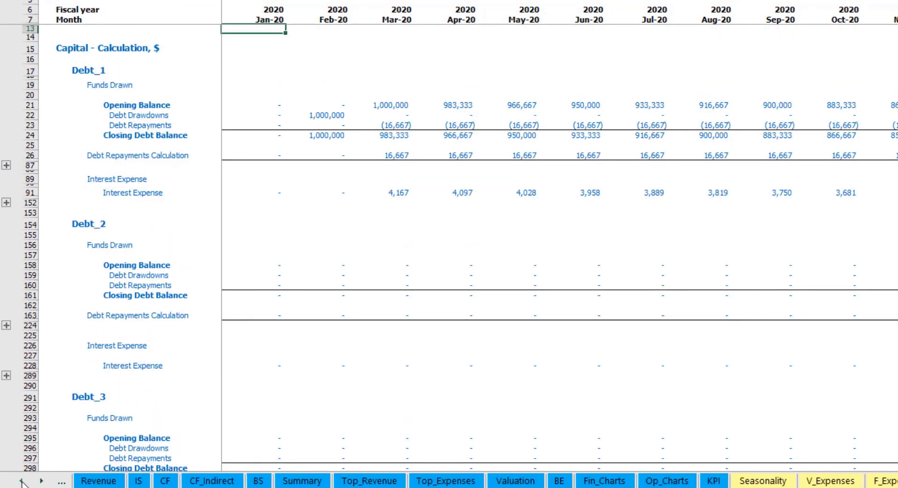
{"action": "left_click", "coordinate": [180, 487]}
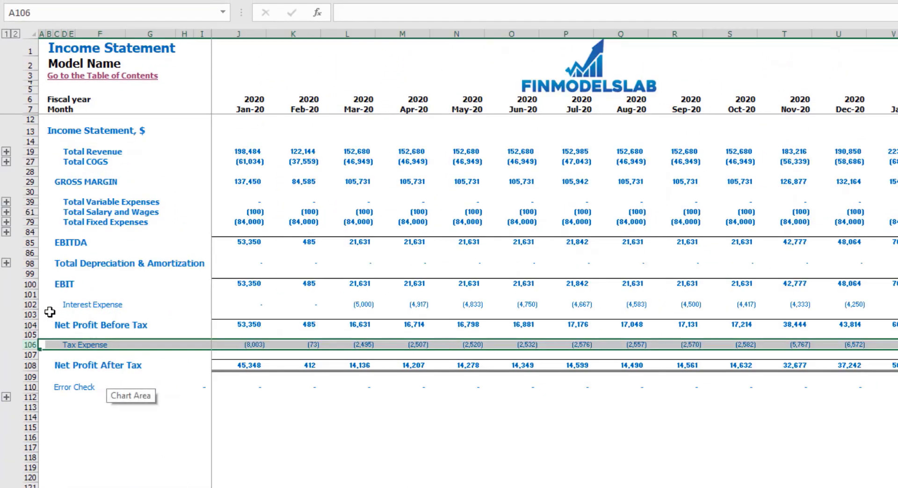
{"action": "left_click", "coordinate": [31, 306]}
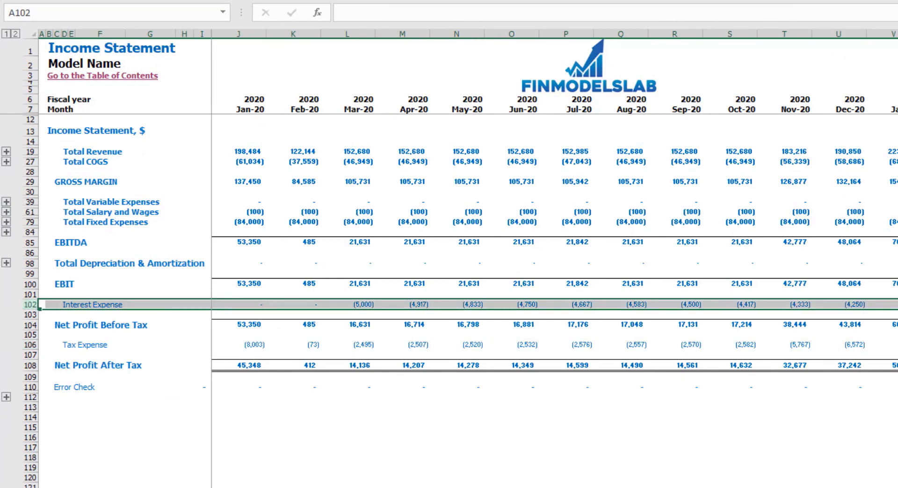
Check Interest Paid, Debt Drawdowns and Debt Repayments in the Cash Flow Statement and Debt in the Balance Sheet
{"action": "key", "text": "ctrl+Page_Down"}
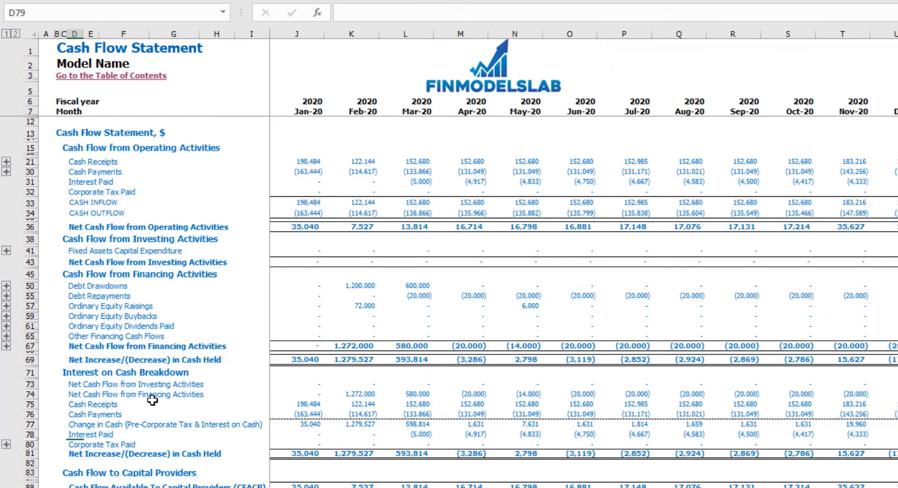
{"action": "left_click", "coordinate": [30, 182]}
{"action": "left_click", "coordinate": [30, 286]}
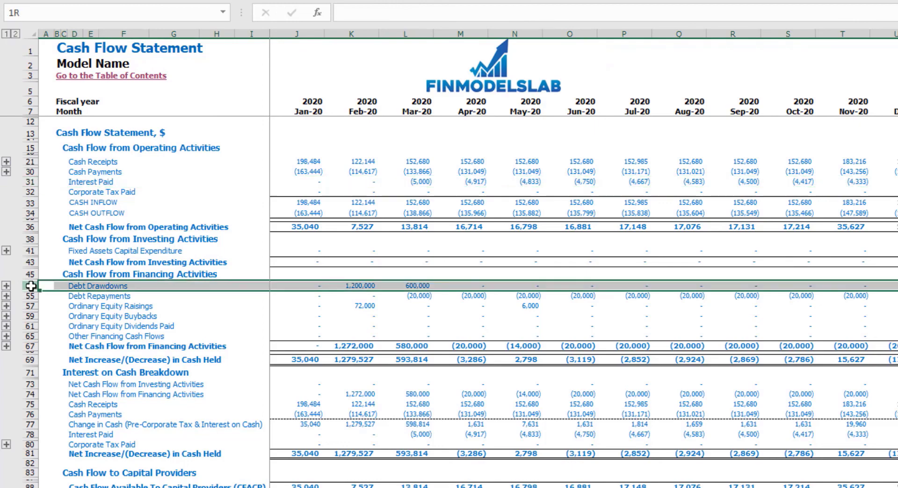
{"action": "left_click", "coordinate": [30, 296]}
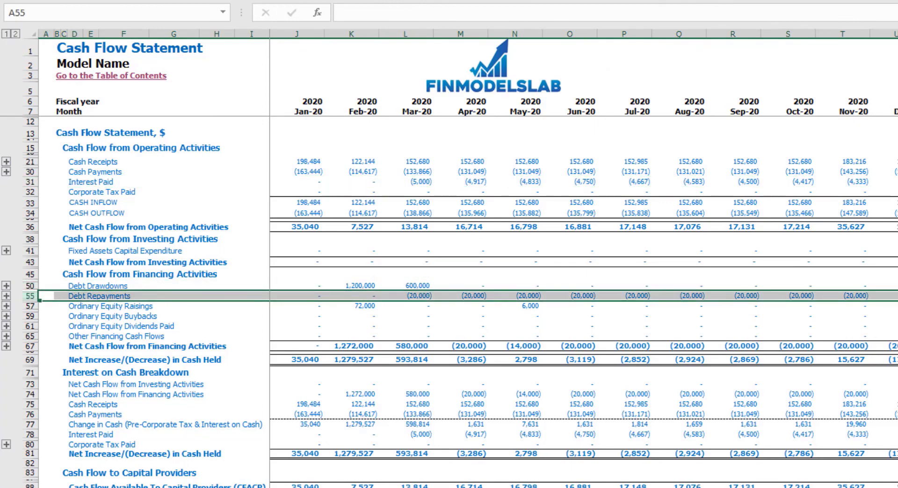
{"action": "left_click", "coordinate": [257, 487]}
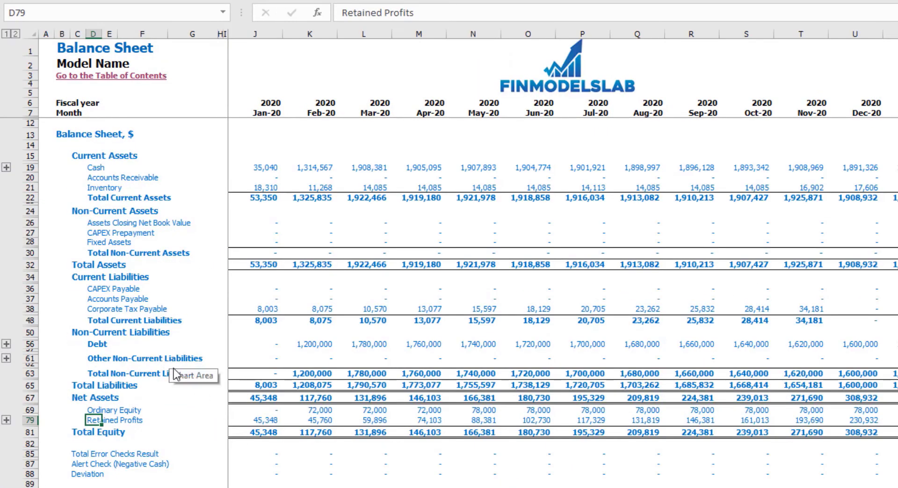
{"action": "left_click", "coordinate": [29, 344]}
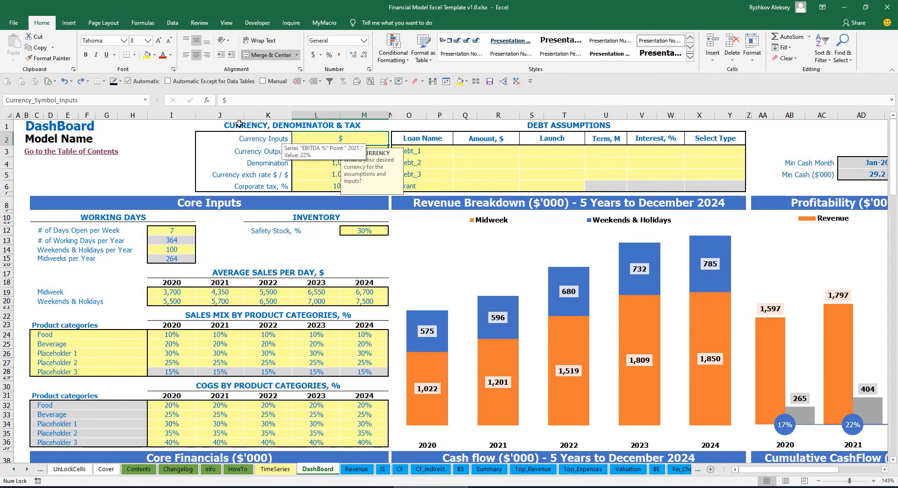
Review the Currency Inputs and Currency Outputs settings and their input notes on the DashBoard
{"action": "left_click", "coordinate": [160, 143]}
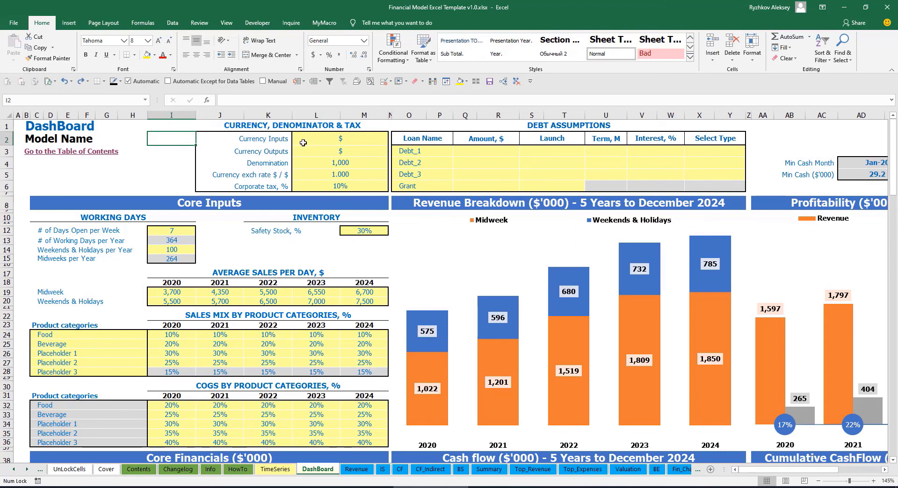
{"action": "left_click", "coordinate": [329, 140]}
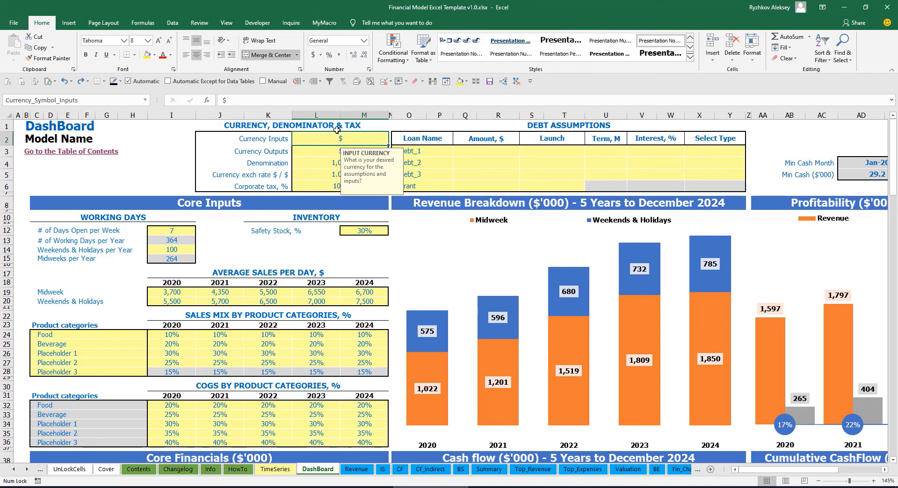
{"action": "left_click", "coordinate": [308, 154]}
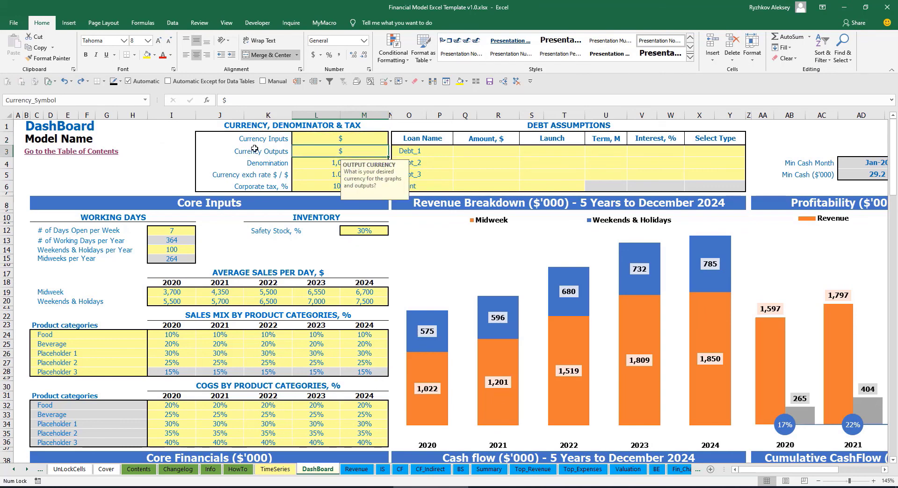
{"action": "left_click", "coordinate": [320, 140]}
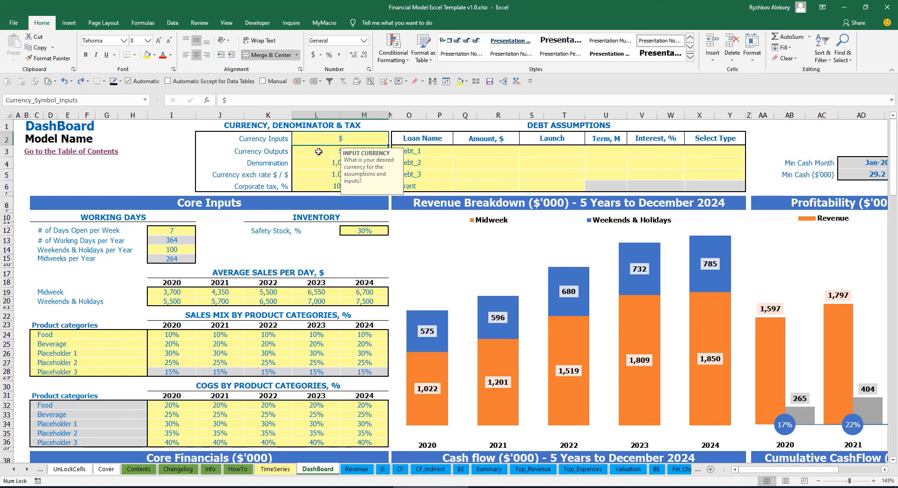
{"action": "left_click", "coordinate": [318, 151]}
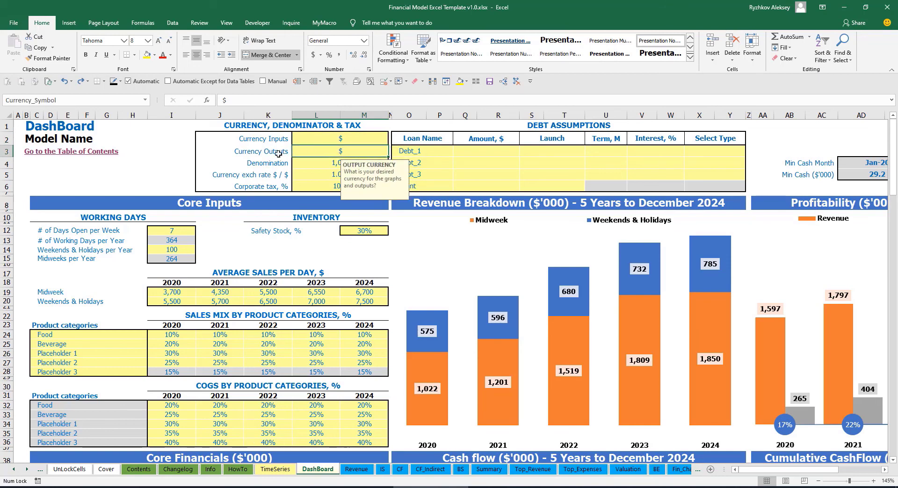
{"action": "left_click", "coordinate": [331, 142]}
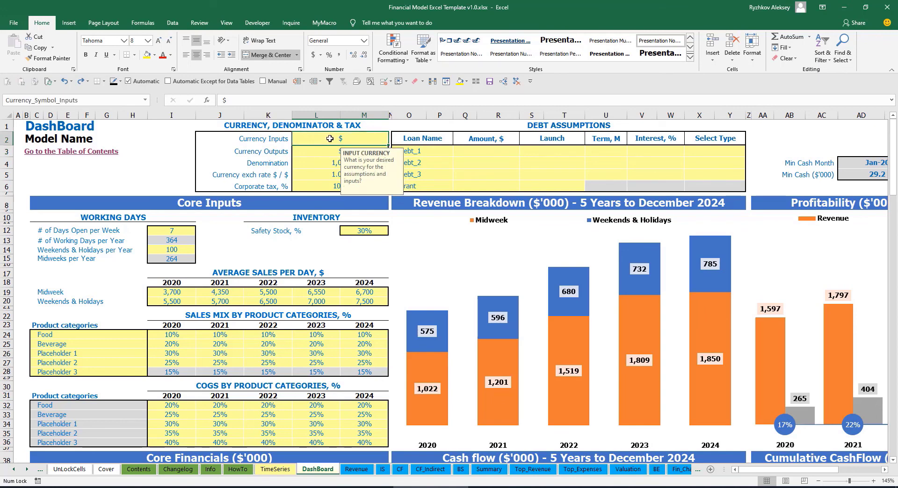
Set the DashBoard's input currency to USD and its output currency to EUR
{"action": "type", "text": "USD"}
{"action": "key", "text": "Return"}
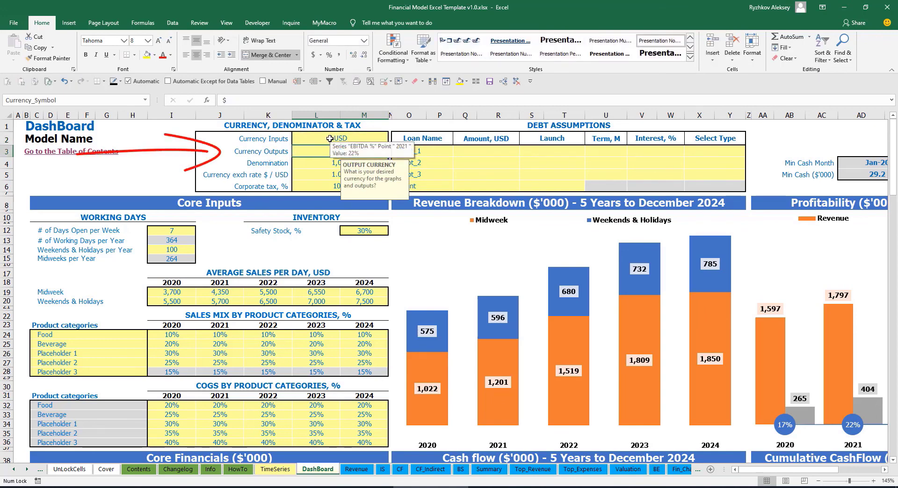
{"action": "type", "text": "EUR"}
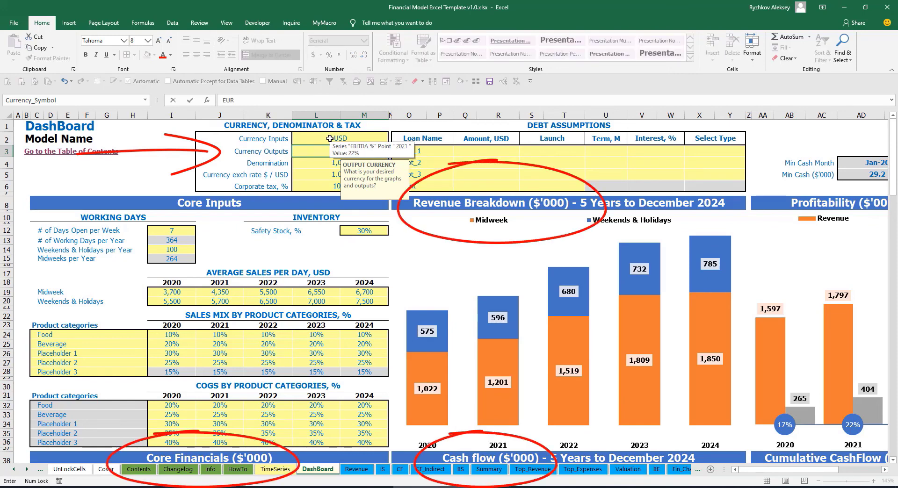
{"action": "key", "text": "Return"}
Set the EUR / USD currency exchange rate on the DashBoard to 1.2
{"action": "key", "text": "Return"}
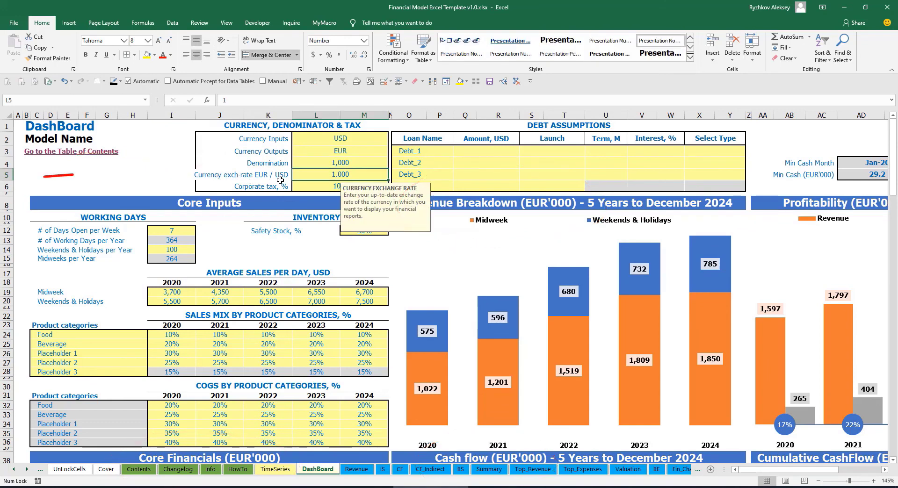
{"action": "type", "text": "1."}
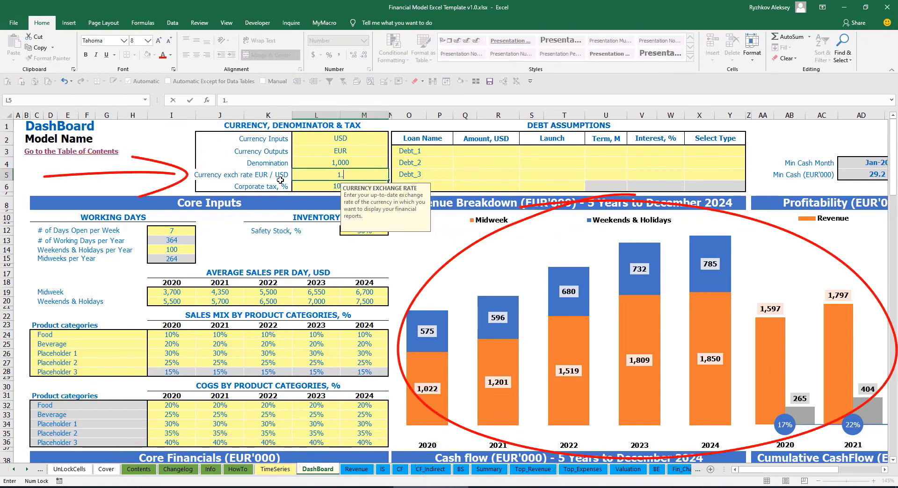
{"action": "type", "text": "2"}
{"action": "key", "text": "Return"}
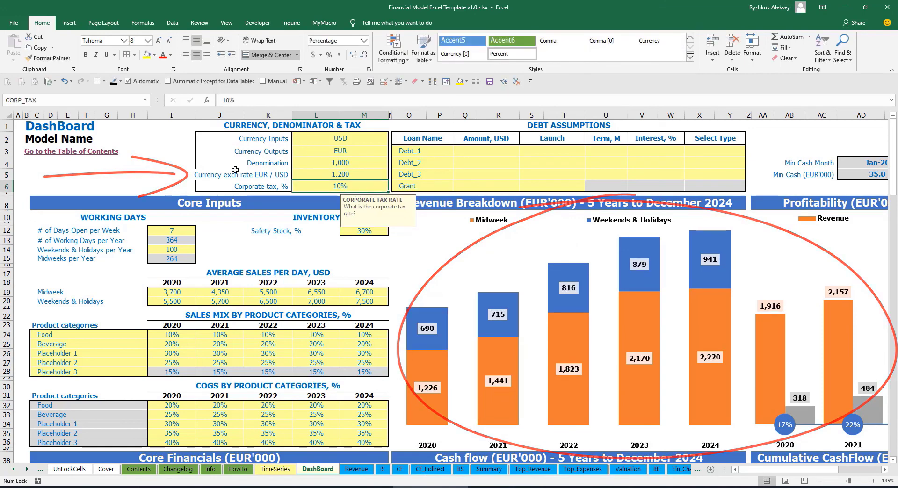
Review the currency, exchange rate and denomination settings, and check how the Summary sheet's statement headings display them
{"action": "key", "text": "Up"}
{"action": "key", "text": "Up"}
{"action": "key", "text": "Up"}
{"action": "key", "text": "Up"}
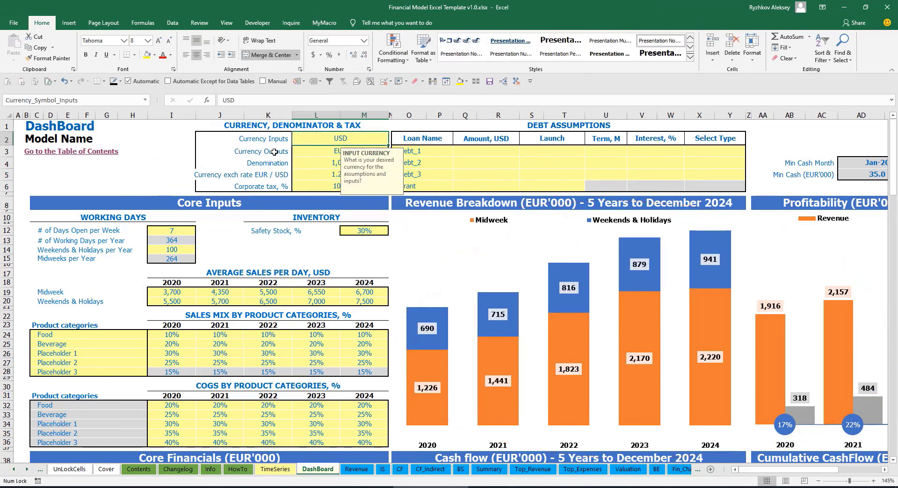
{"action": "left_click", "coordinate": [316, 152]}
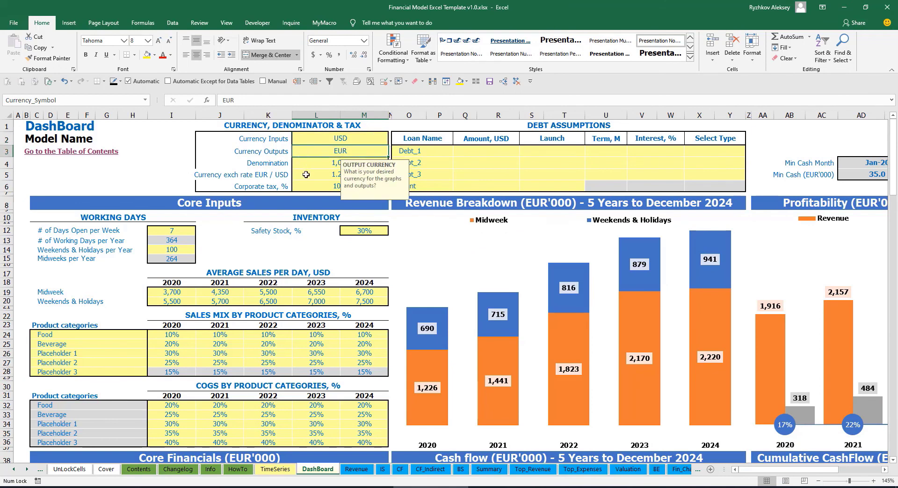
{"action": "left_click", "coordinate": [306, 174]}
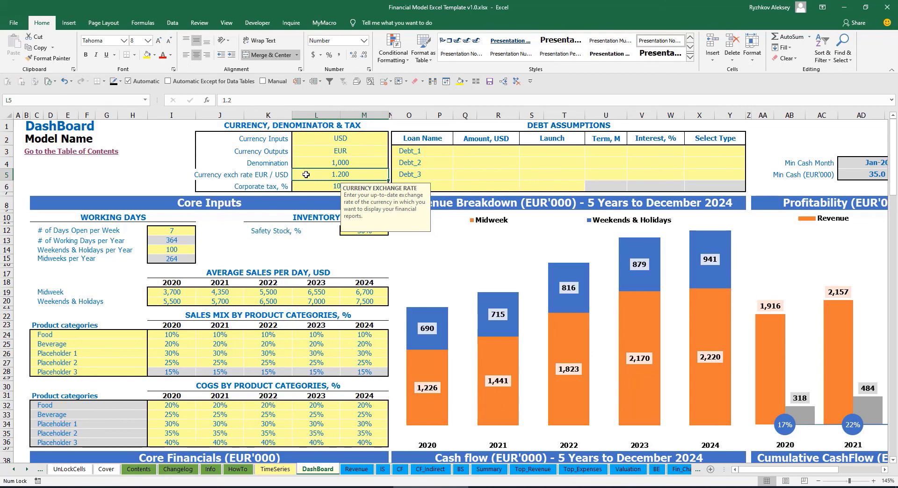
{"action": "left_click", "coordinate": [321, 162]}
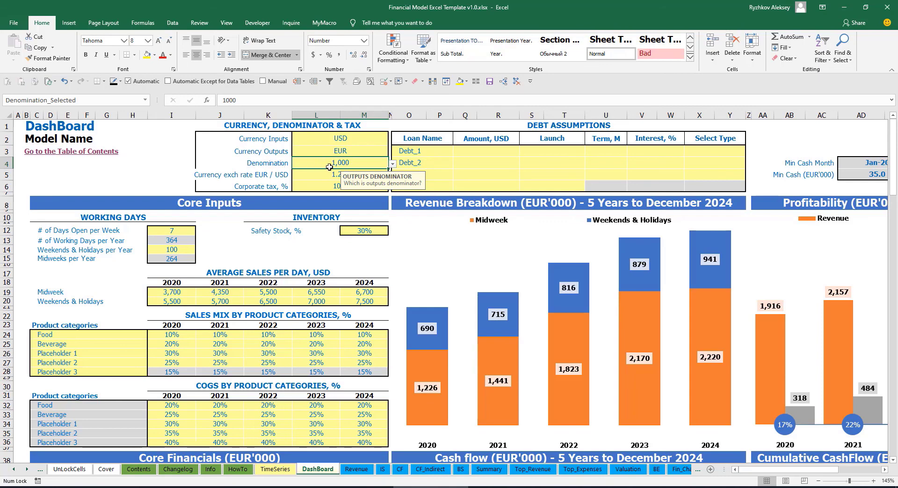
{"action": "left_click", "coordinate": [495, 471]}
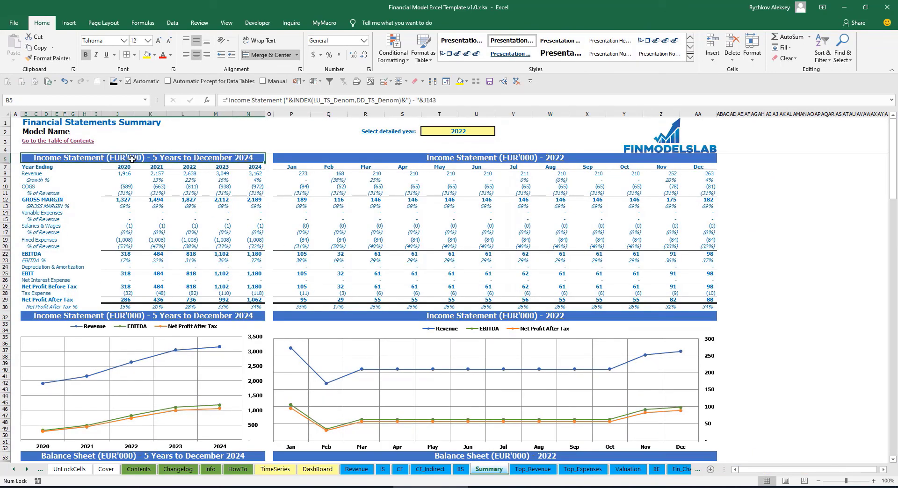
Set the DashBoard's output denomination to 1,000,000 and check the income statement figures and headings on the Summary sheet
{"action": "left_click", "coordinate": [318, 470]}
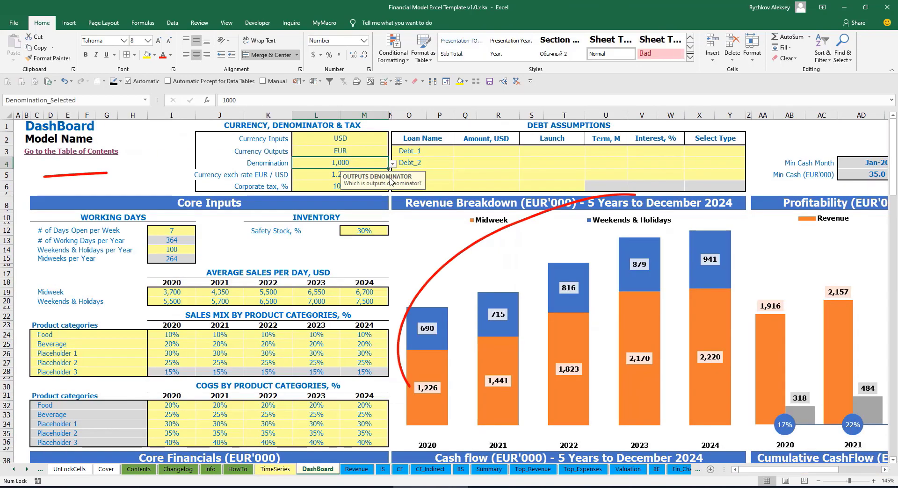
{"action": "left_click", "coordinate": [392, 164]}
{"action": "left_click", "coordinate": [323, 193]}
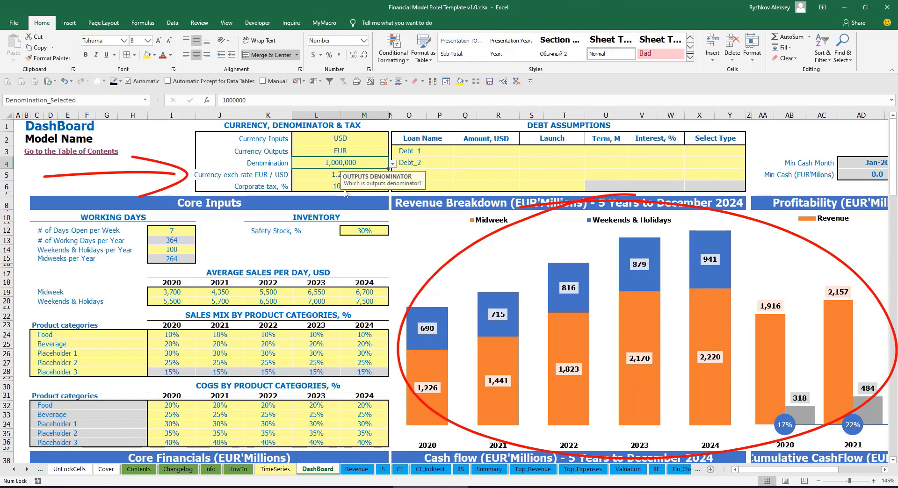
{"action": "left_click", "coordinate": [489, 469]}
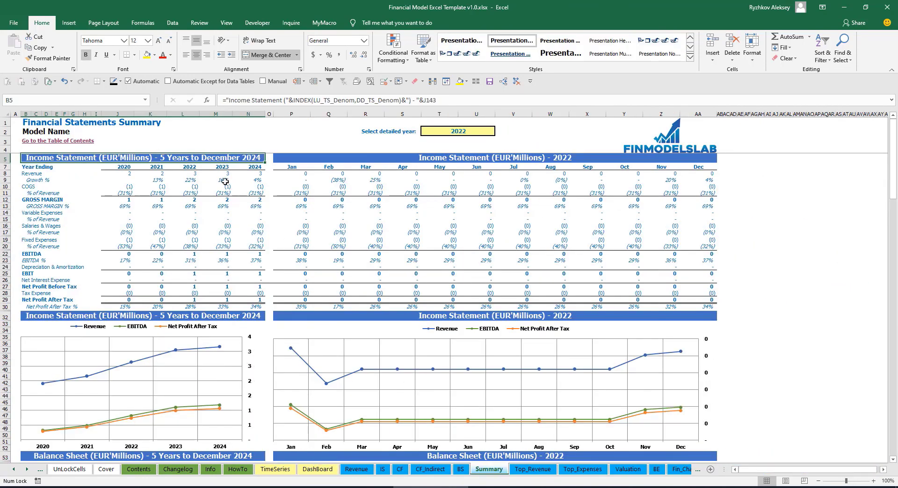
{"action": "left_click", "coordinate": [372, 159]}
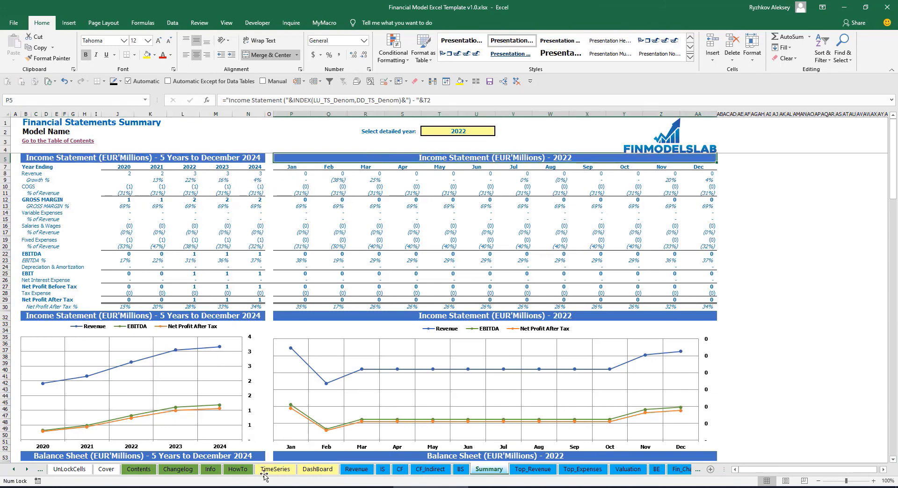
Set the DashBoard's output denomination to 1 and check the income statement on the Summary sheet
{"action": "left_click", "coordinate": [317, 470]}
{"action": "left_click", "coordinate": [392, 164]}
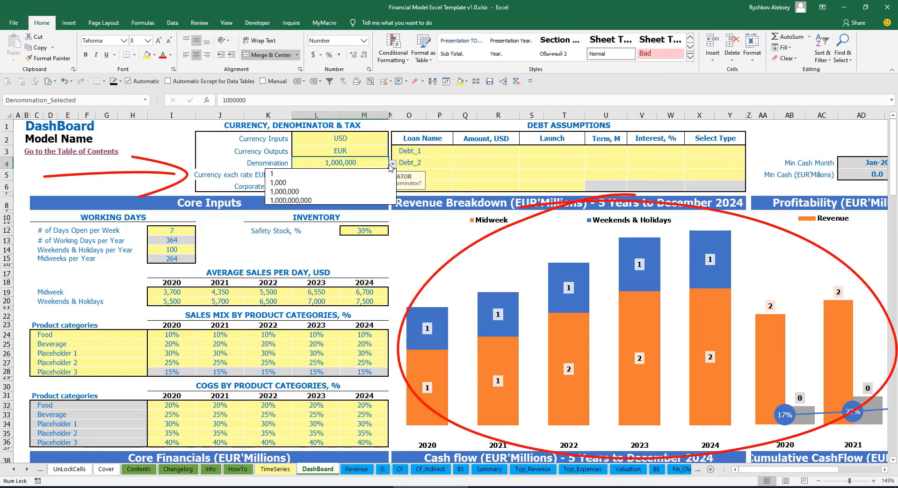
{"action": "left_click", "coordinate": [330, 174]}
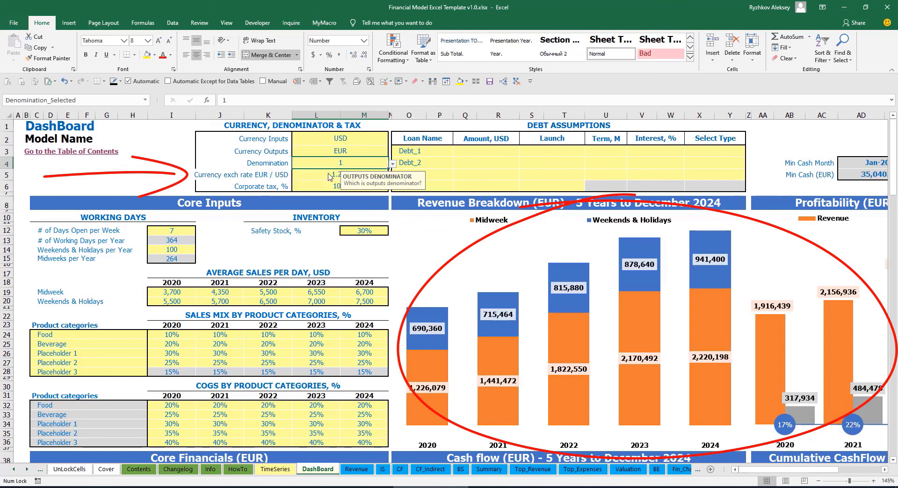
{"action": "left_click", "coordinate": [489, 469]}
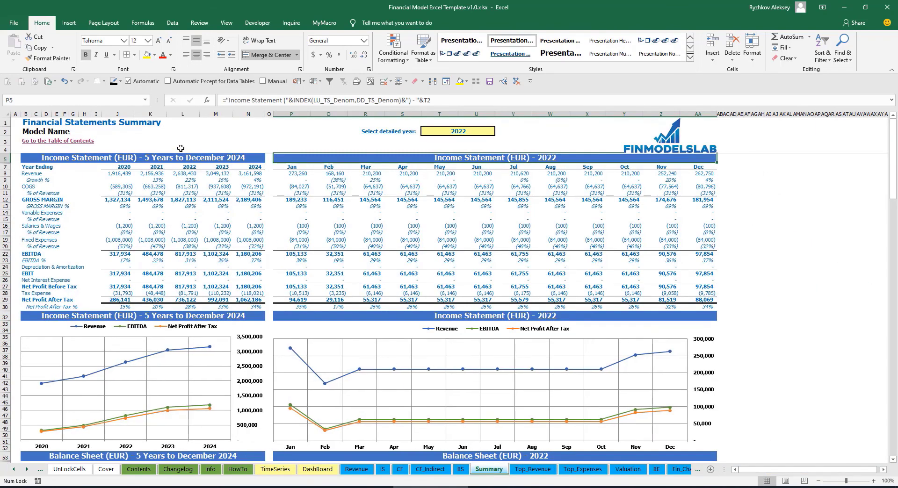
Set the corporate tax on the DashBoard to 15% and check the Tax Expense row in the Income Statement
{"action": "left_click", "coordinate": [316, 469]}
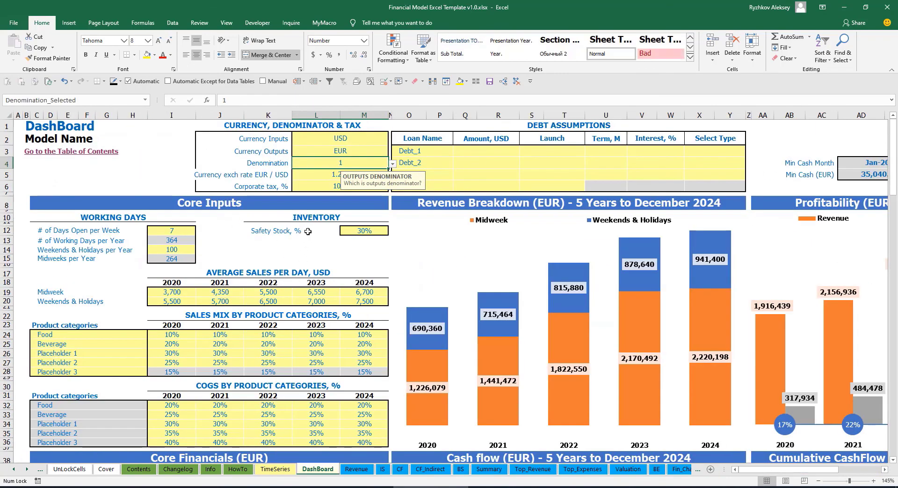
{"action": "left_click", "coordinate": [320, 182]}
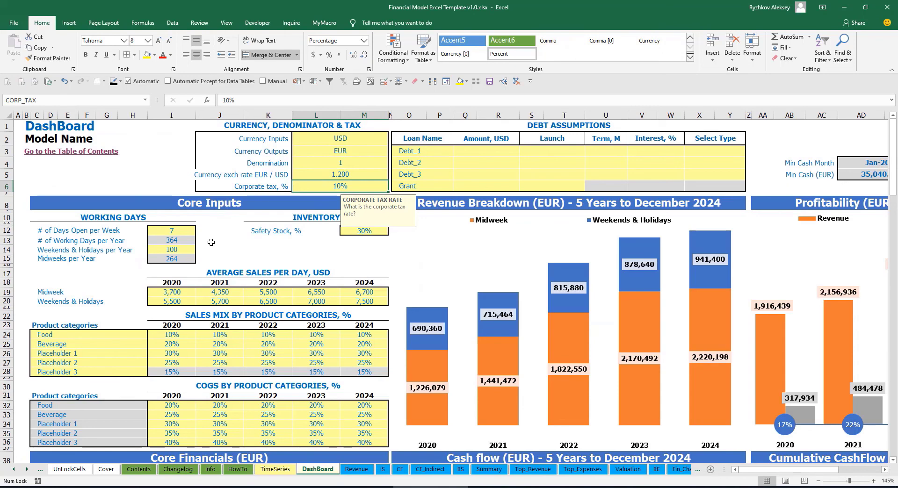
{"action": "type", "text": "15"}
{"action": "key", "text": "Return"}
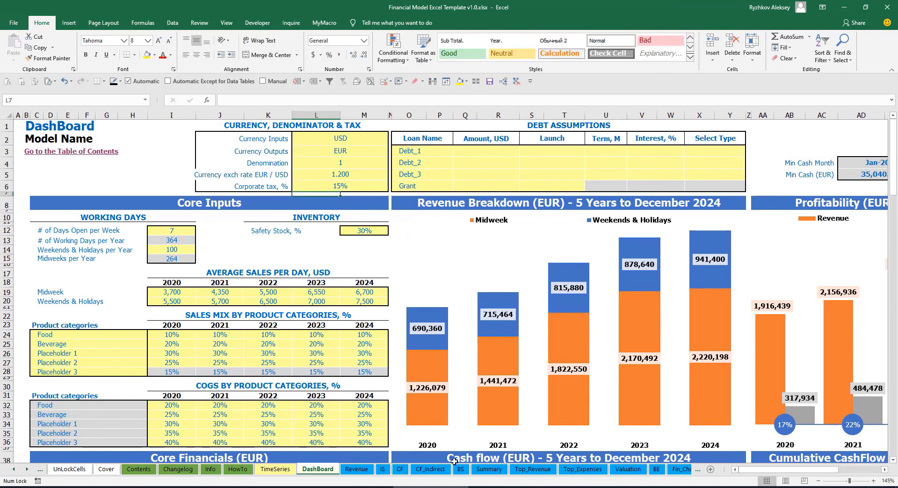
{"action": "left_click", "coordinate": [384, 470]}
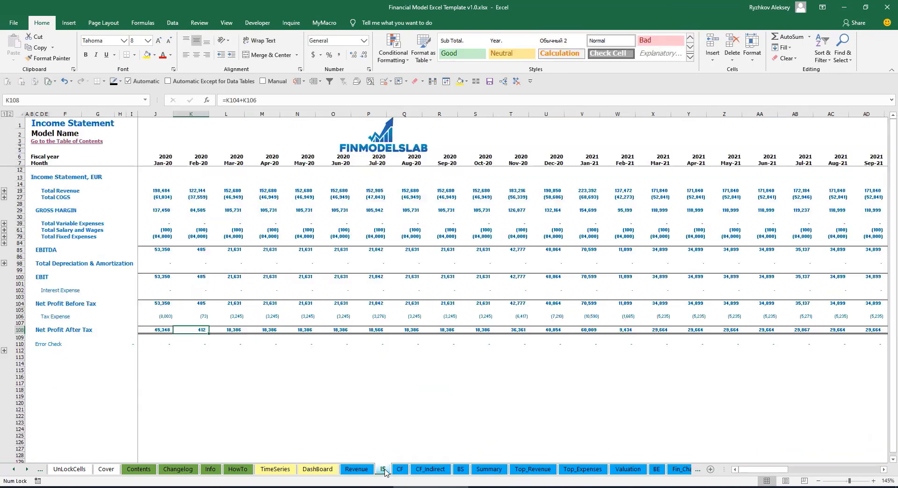
{"action": "left_click", "coordinate": [18, 317]}
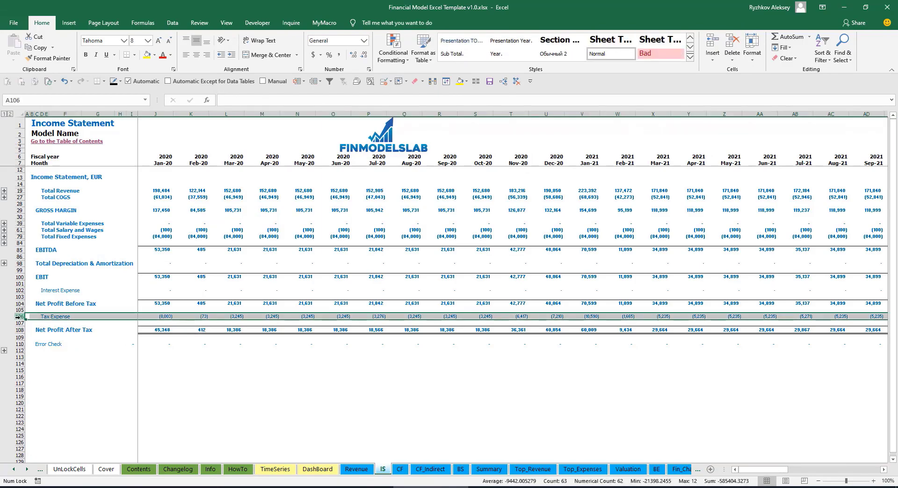